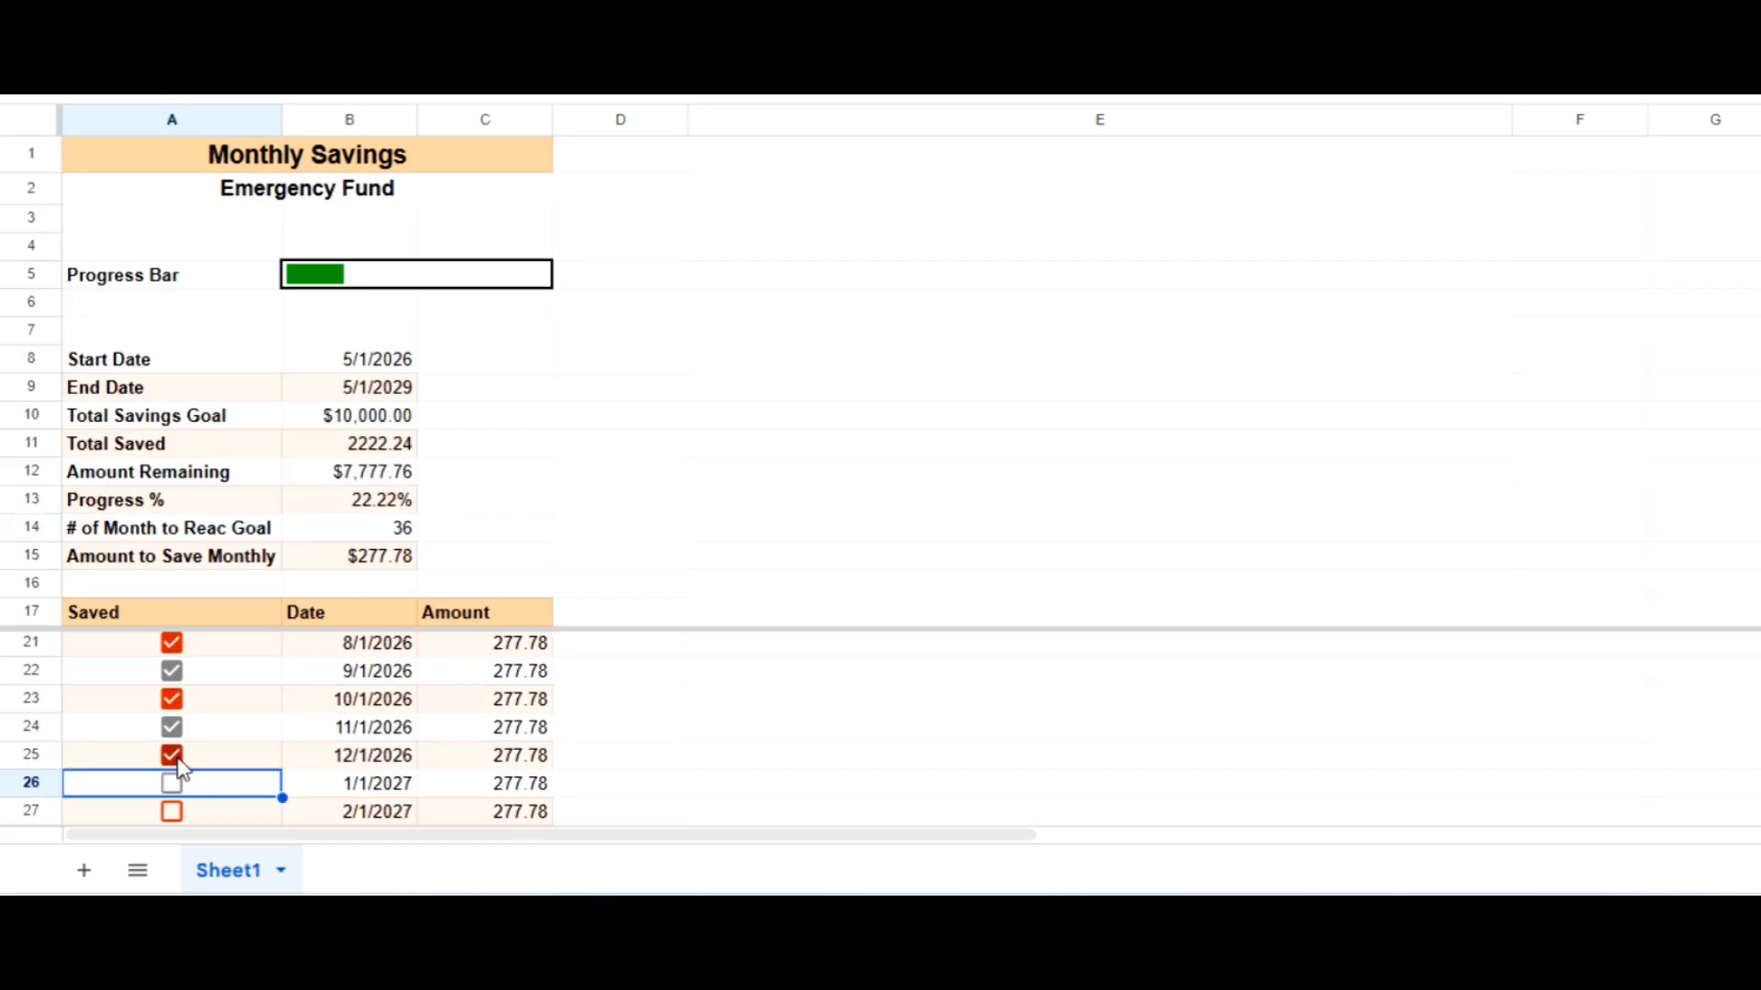
Mark the monthly deposits as saved by ticking the Saved checkboxes through 4/1/2027
{"action": "left_click", "coordinate": [171, 703]}
{"action": "scroll", "coordinate": [171, 734], "scroll_direction": "up", "scroll_amount": 1}
{"action": "left_click", "coordinate": [171, 757]}
{"action": "left_click", "coordinate": [171, 730]}
{"action": "left_click", "coordinate": [171, 702]}
{"action": "key", "text": "Up"}
{"action": "key", "text": "space"}
{"action": "key", "text": "Up"}
{"action": "key", "text": "space"}
{"action": "key", "text": "space"}
{"action": "key", "text": "Down"}
{"action": "key", "text": "space"}
{"action": "key", "text": "Down"}
{"action": "key", "text": "space"}
{"action": "key", "text": "Down"}
{"action": "key", "text": "space"}
{"action": "key", "text": "Down"}
{"action": "key", "text": "space"}
{"action": "key", "text": "Down"}
{"action": "key", "text": "space"}
{"action": "key", "text": "Down"}
{"action": "key", "text": "space"}
{"action": "key", "text": "Down"}
{"action": "key", "text": "space"}
{"action": "key", "text": "Down"}
{"action": "key", "text": "space"}
{"action": "key", "text": "Down"}
{"action": "key", "text": "space"}
{"action": "key", "text": "Down"}
{"action": "key", "text": "space"}
{"action": "key", "text": "Down"}
{"action": "key", "text": "space"}
{"action": "key", "text": "Down"}
{"action": "key", "text": "space"}
{"action": "key", "text": "Down"}
{"action": "key", "text": "space"}
{"action": "key", "text": "Down"}
{"action": "key", "text": "space"}
{"action": "key", "text": "Down"}
{"action": "key", "text": "space"}
{"action": "key", "text": "Down"}
{"action": "key", "text": "space"}
{"action": "key", "text": "Down"}
{"action": "key", "text": "space"}
{"action": "key", "text": "Down"}
{"action": "key", "text": "space"}
{"action": "key", "text": "Down"}
{"action": "key", "text": "space"}
{"action": "key", "text": "Down"}
{"action": "key", "text": "space"}
{"action": "key", "text": "Down"}
{"action": "key", "text": "space"}
{"action": "key", "text": "Down"}
{"action": "key", "text": "space"}
{"action": "key", "text": "Down"}
{"action": "key", "text": "space"}
{"action": "key", "text": "Down"}
{"action": "key", "text": "space"}
{"action": "key", "text": "Down"}
{"action": "key", "text": "space"}
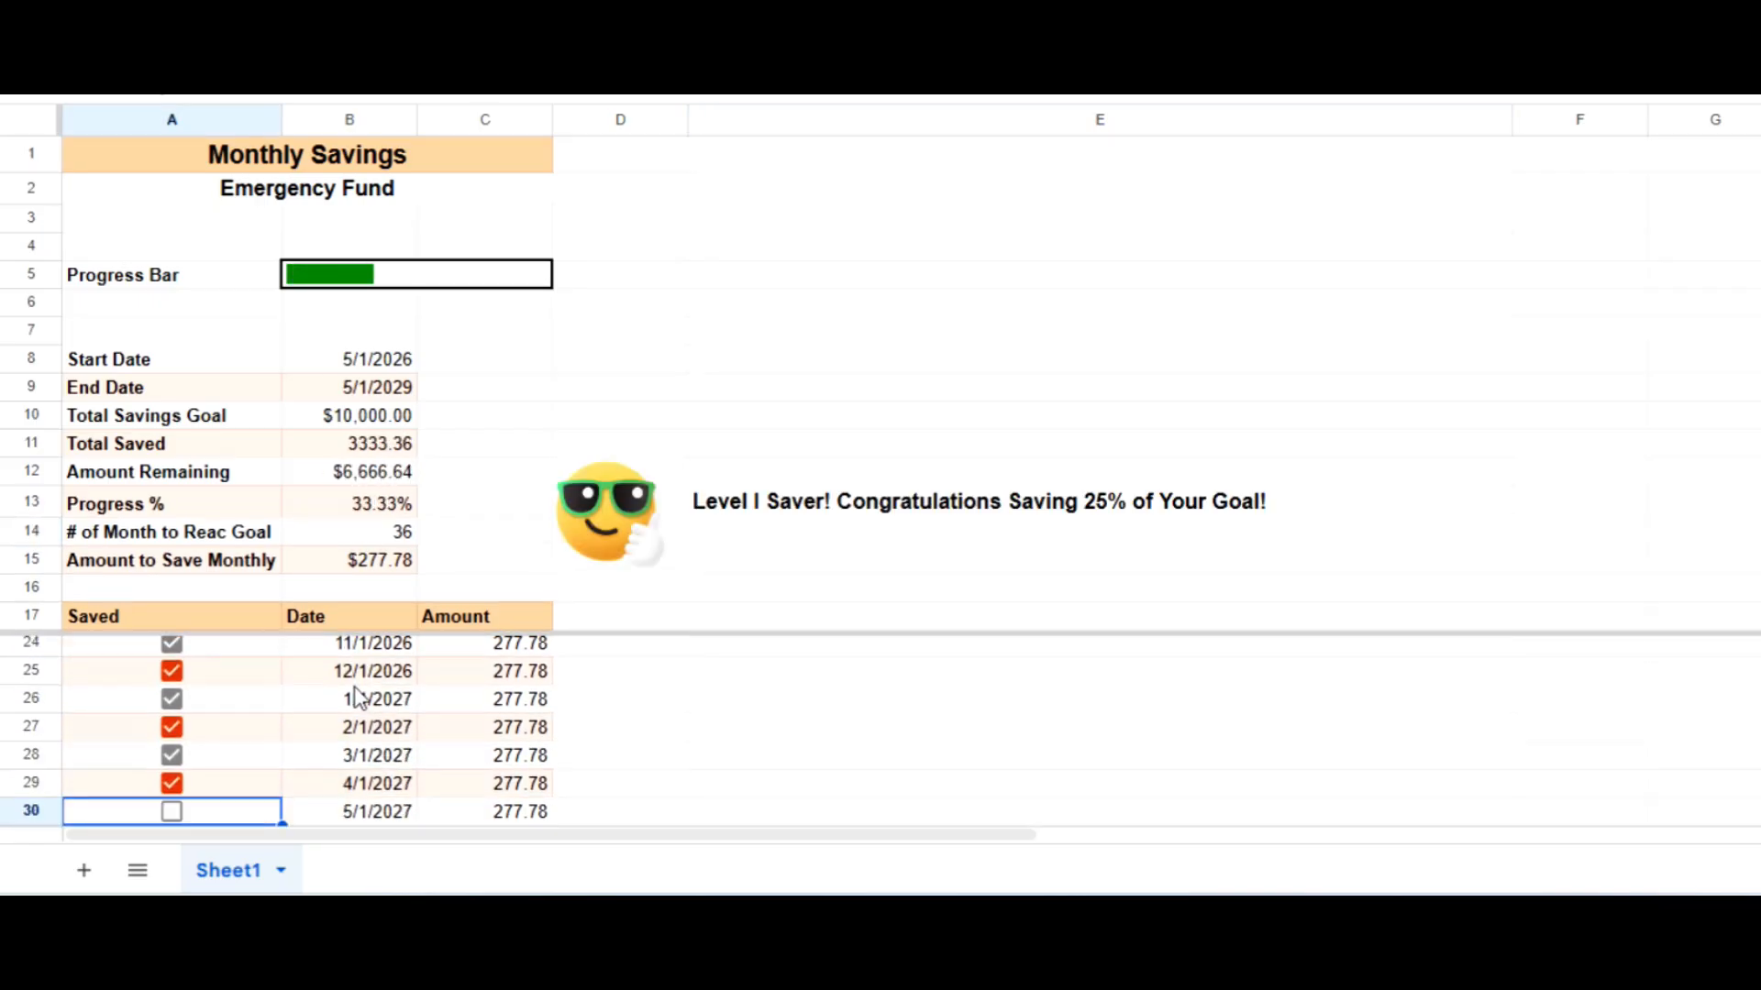
Tick the Saved checkboxes for the months from 5/1/2027 onward
{"action": "key", "text": "Down"}
{"action": "key", "text": "space"}
{"action": "key", "text": "Down"}
{"action": "key", "text": "space"}
{"action": "key", "text": "Down"}
{"action": "key", "text": "space"}
{"action": "key", "text": "Down"}
{"action": "key", "text": "space"}
{"action": "key", "text": "Down"}
{"action": "key", "text": "space"}
{"action": "key", "text": "Down"}
{"action": "key", "text": "space"}
{"action": "key", "text": "Down"}
{"action": "key", "text": "space"}
{"action": "key", "text": "Down"}
{"action": "key", "text": "space"}
{"action": "key", "text": "Down"}
{"action": "key", "text": "space"}
{"action": "key", "text": "Down"}
{"action": "key", "text": "space"}
{"action": "key", "text": "Down"}
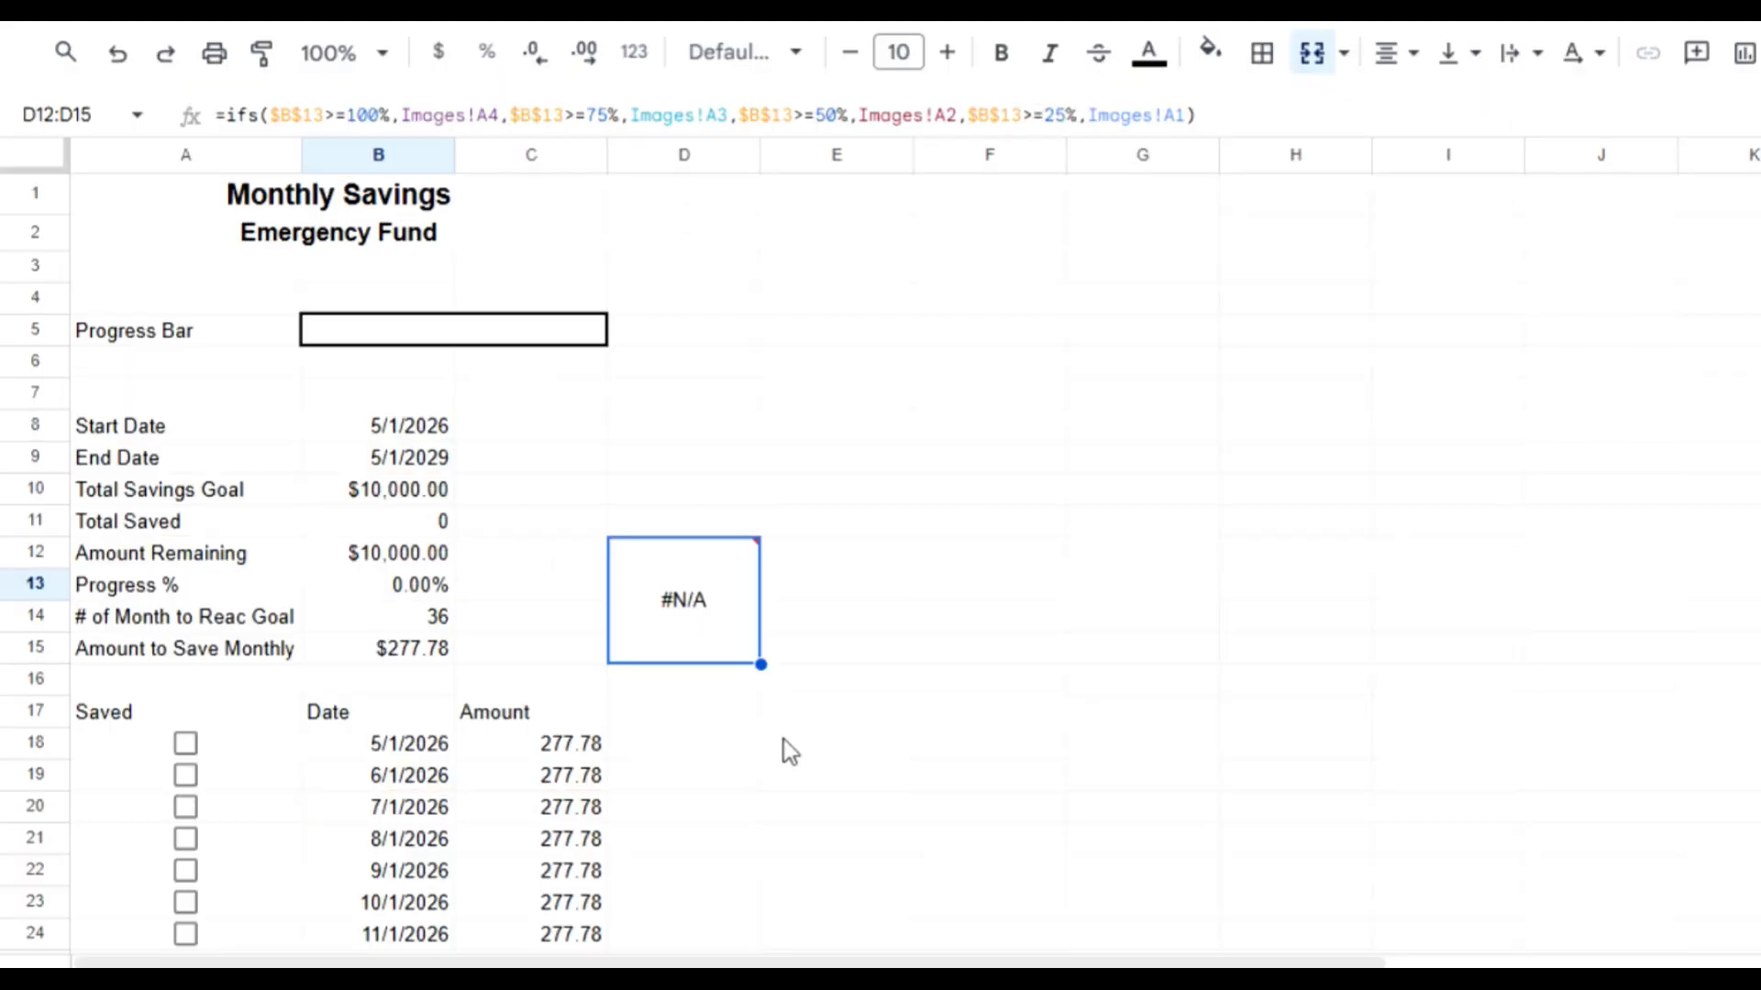
Extend the IFS formula in D12:D15 with a final "True" condition that returns an empty string
{"action": "key", "text": "Return"}
{"action": "type", "text": ",\"True\",\"\""}
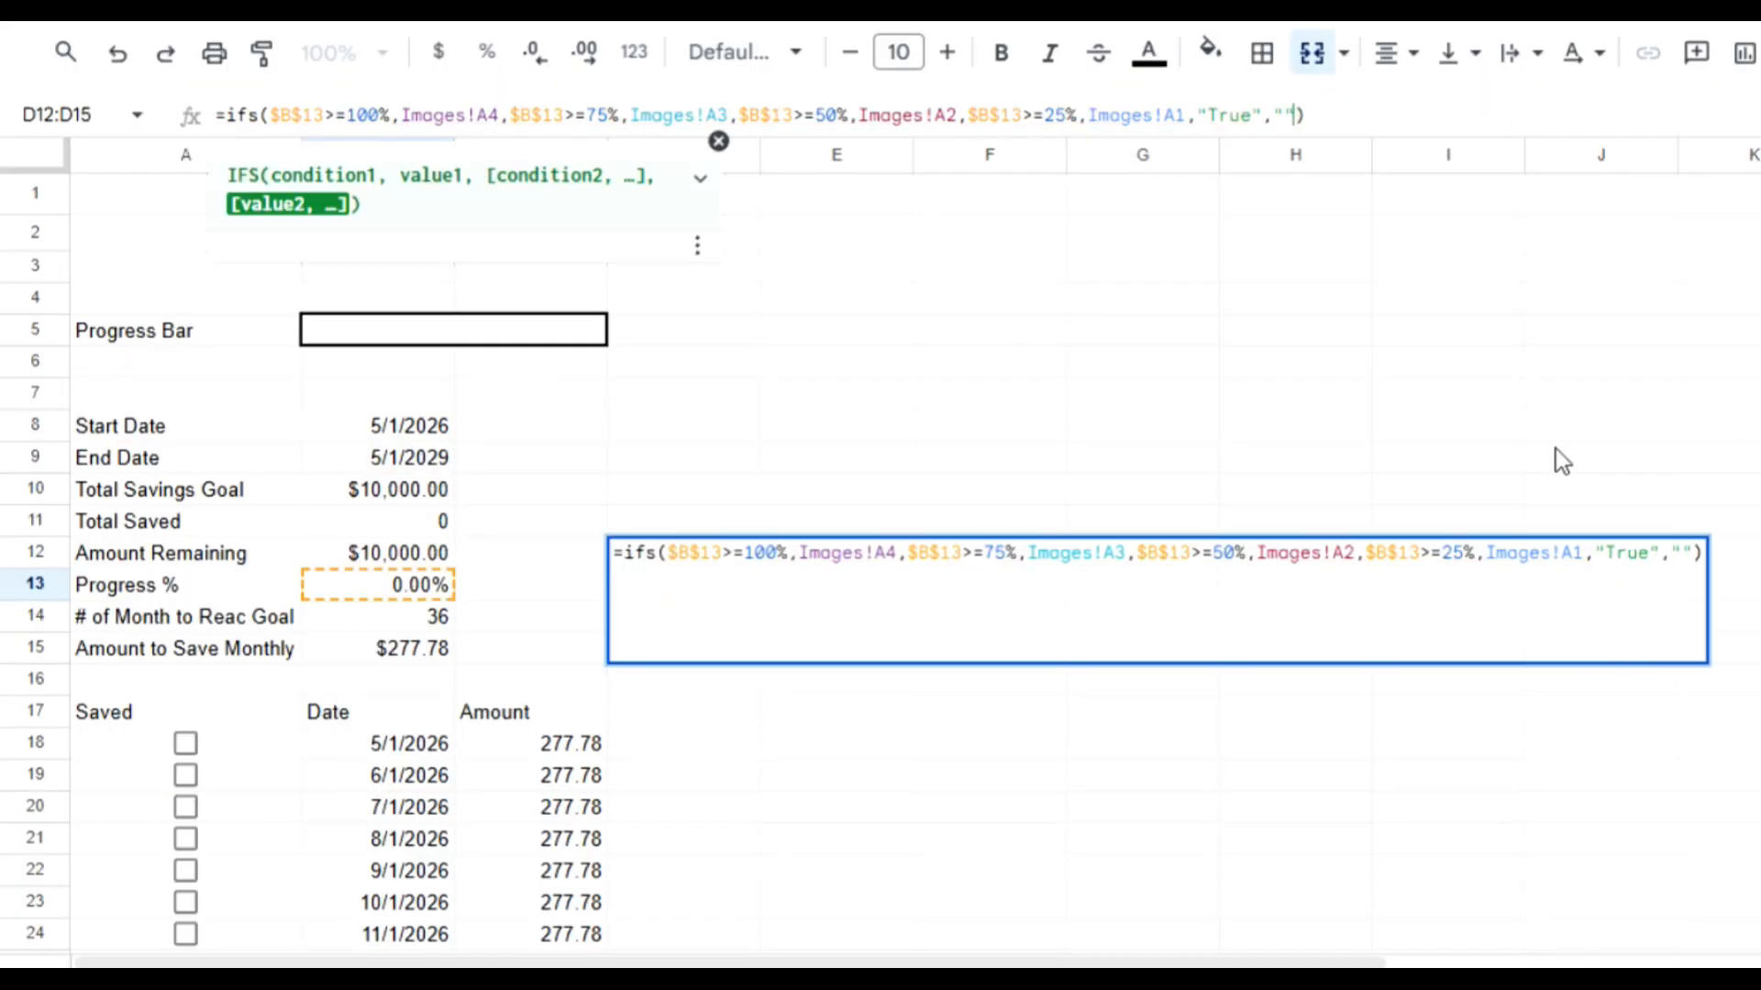
{"action": "key", "text": "Return"}
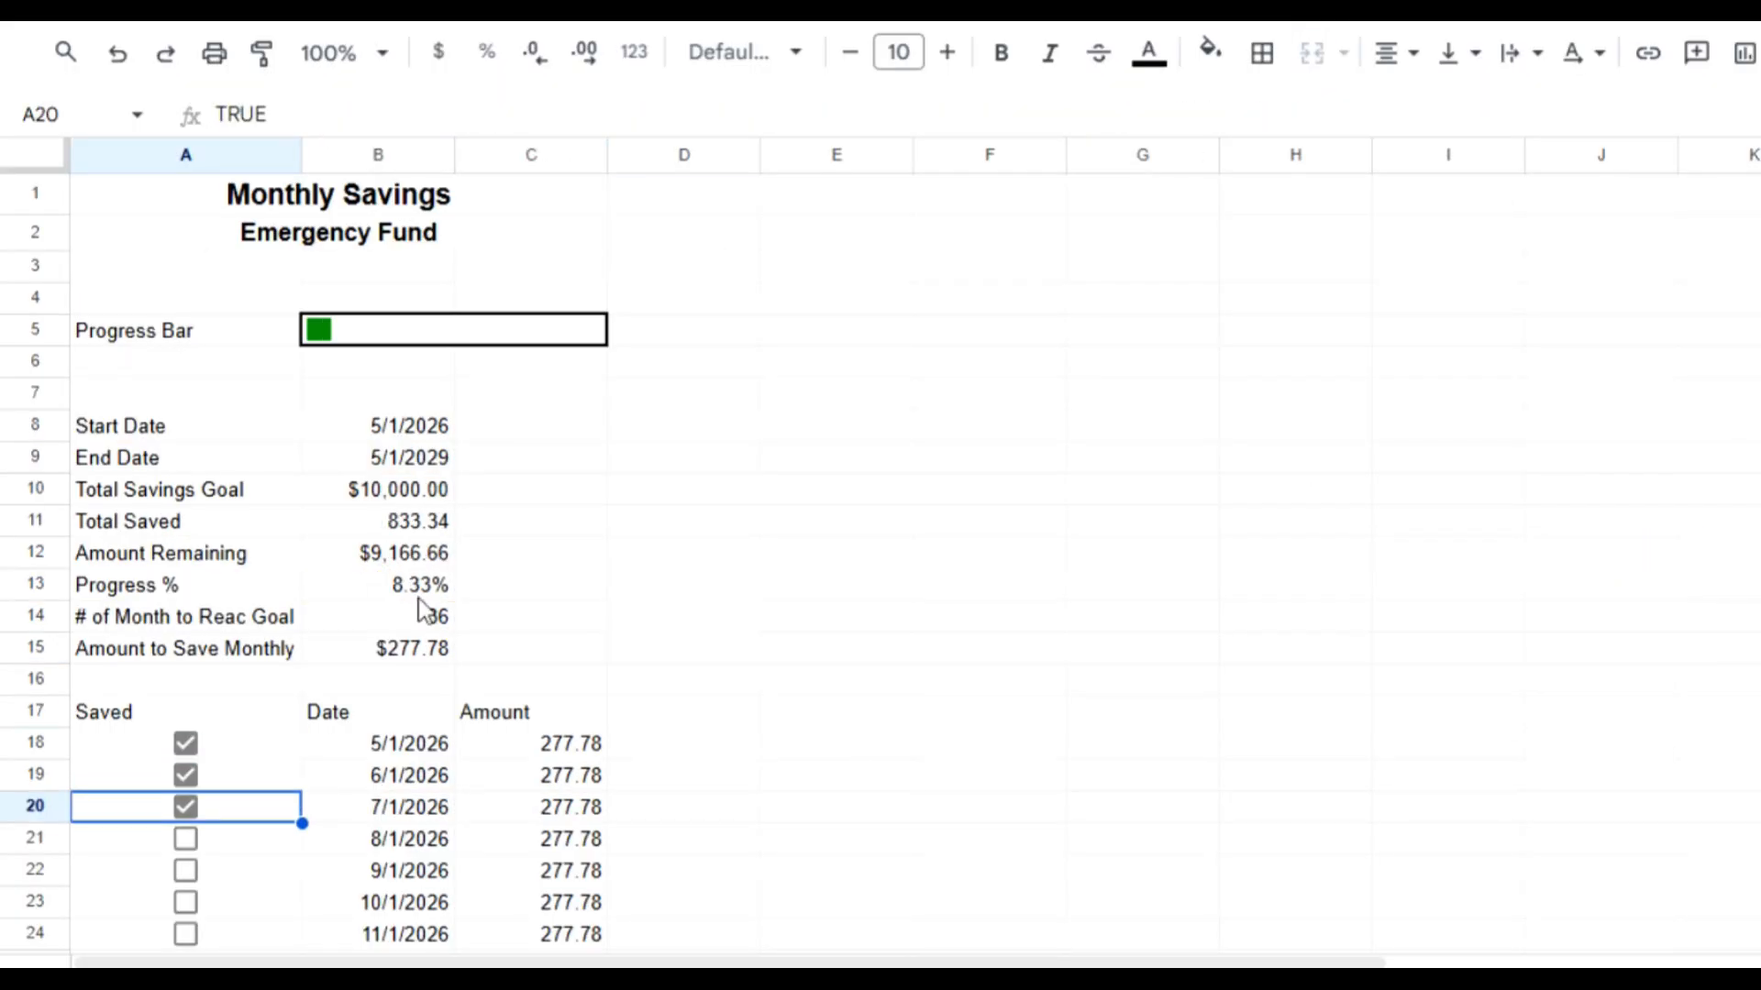
Tick the Saved checkboxes from 8/1/2026 onward to test the reward image formula
{"action": "key", "text": "Down"}
{"action": "key", "text": "space"}
{"action": "key", "text": "Down"}
{"action": "key", "text": "space"}
{"action": "key", "text": "Down"}
{"action": "key", "text": "space"}
{"action": "key", "text": "Down"}
{"action": "key", "text": "space"}
{"action": "key", "text": "Down"}
{"action": "key", "text": "space"}
{"action": "key", "text": "Down"}
{"action": "key", "text": "space"}
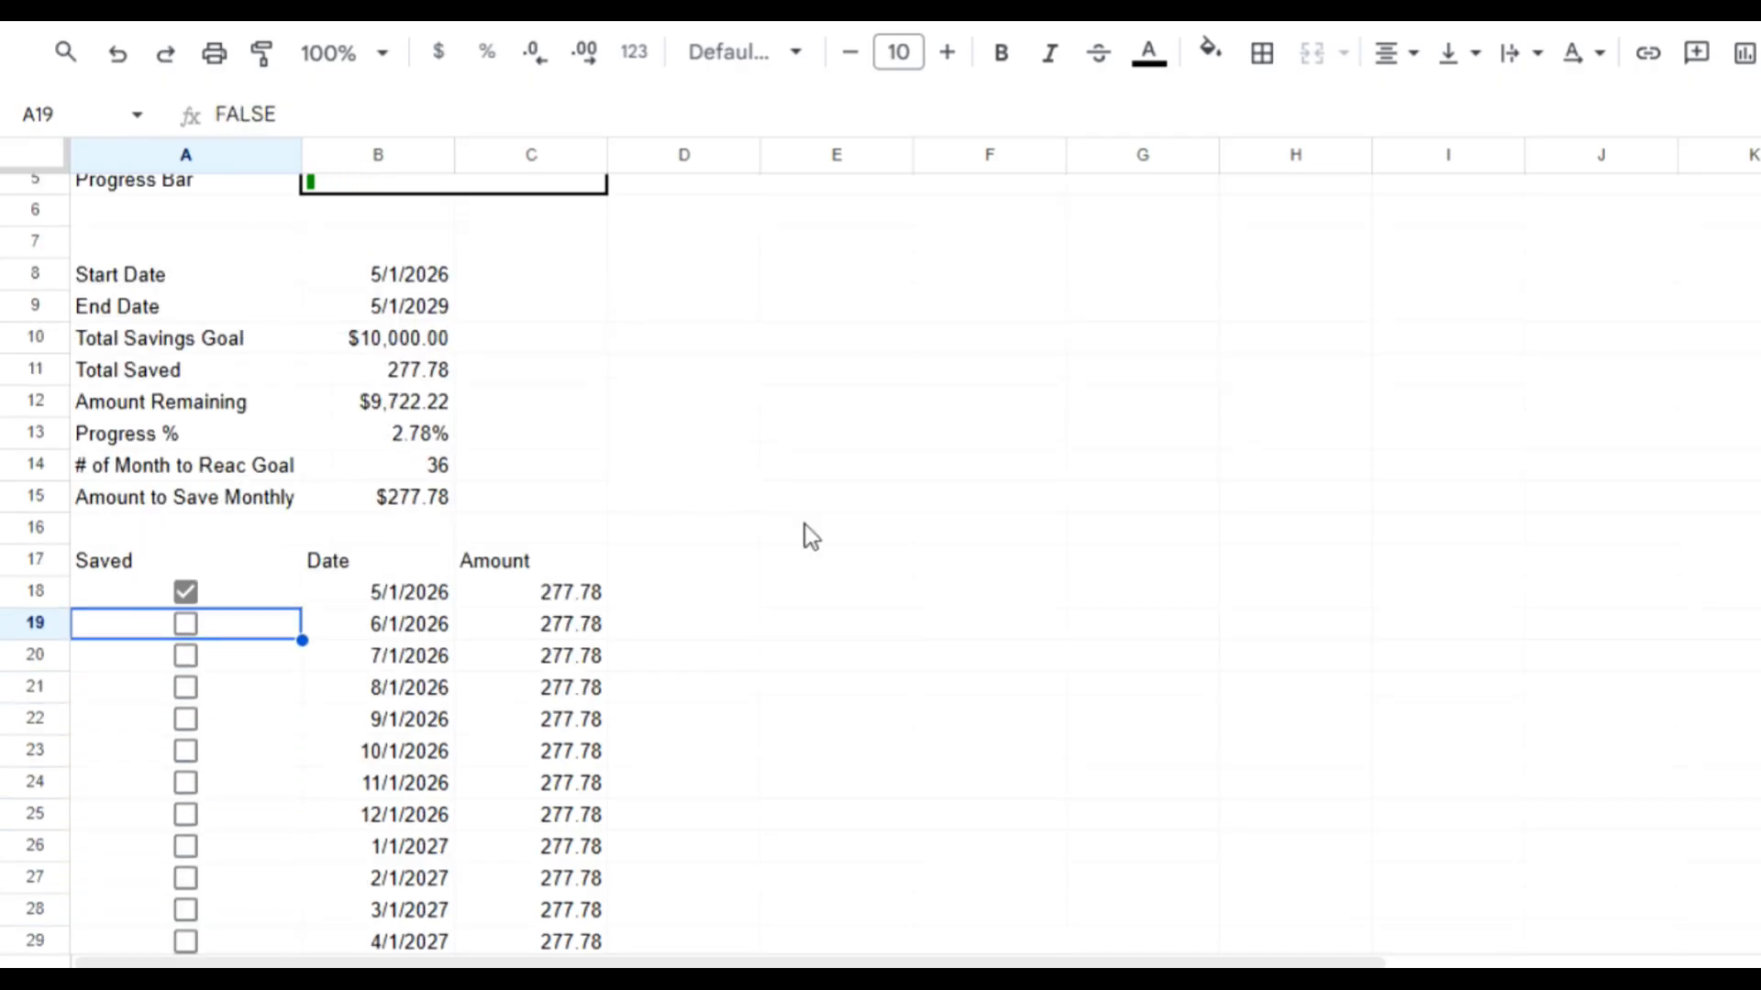
Copy the IFS formula from D12:D15 into the adjacent cell in column E
{"action": "left_click", "coordinate": [697, 454]}
{"action": "key", "text": "Right"}
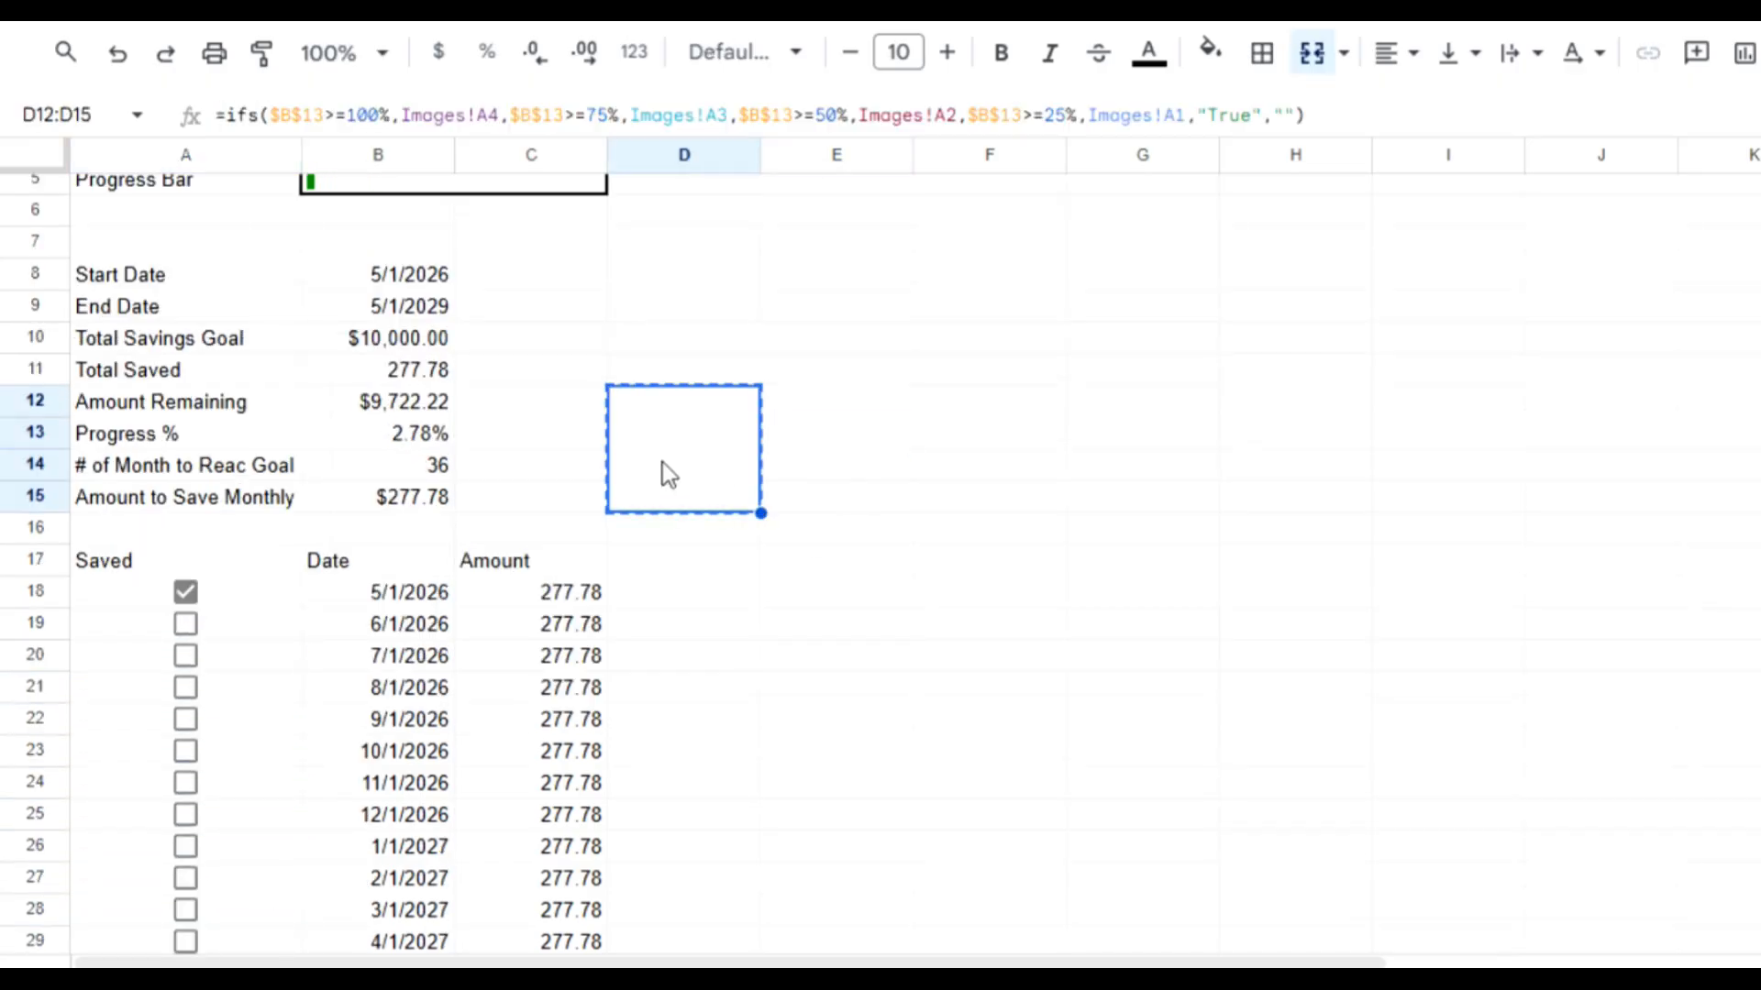
{"action": "key", "text": "ctrl+v"}
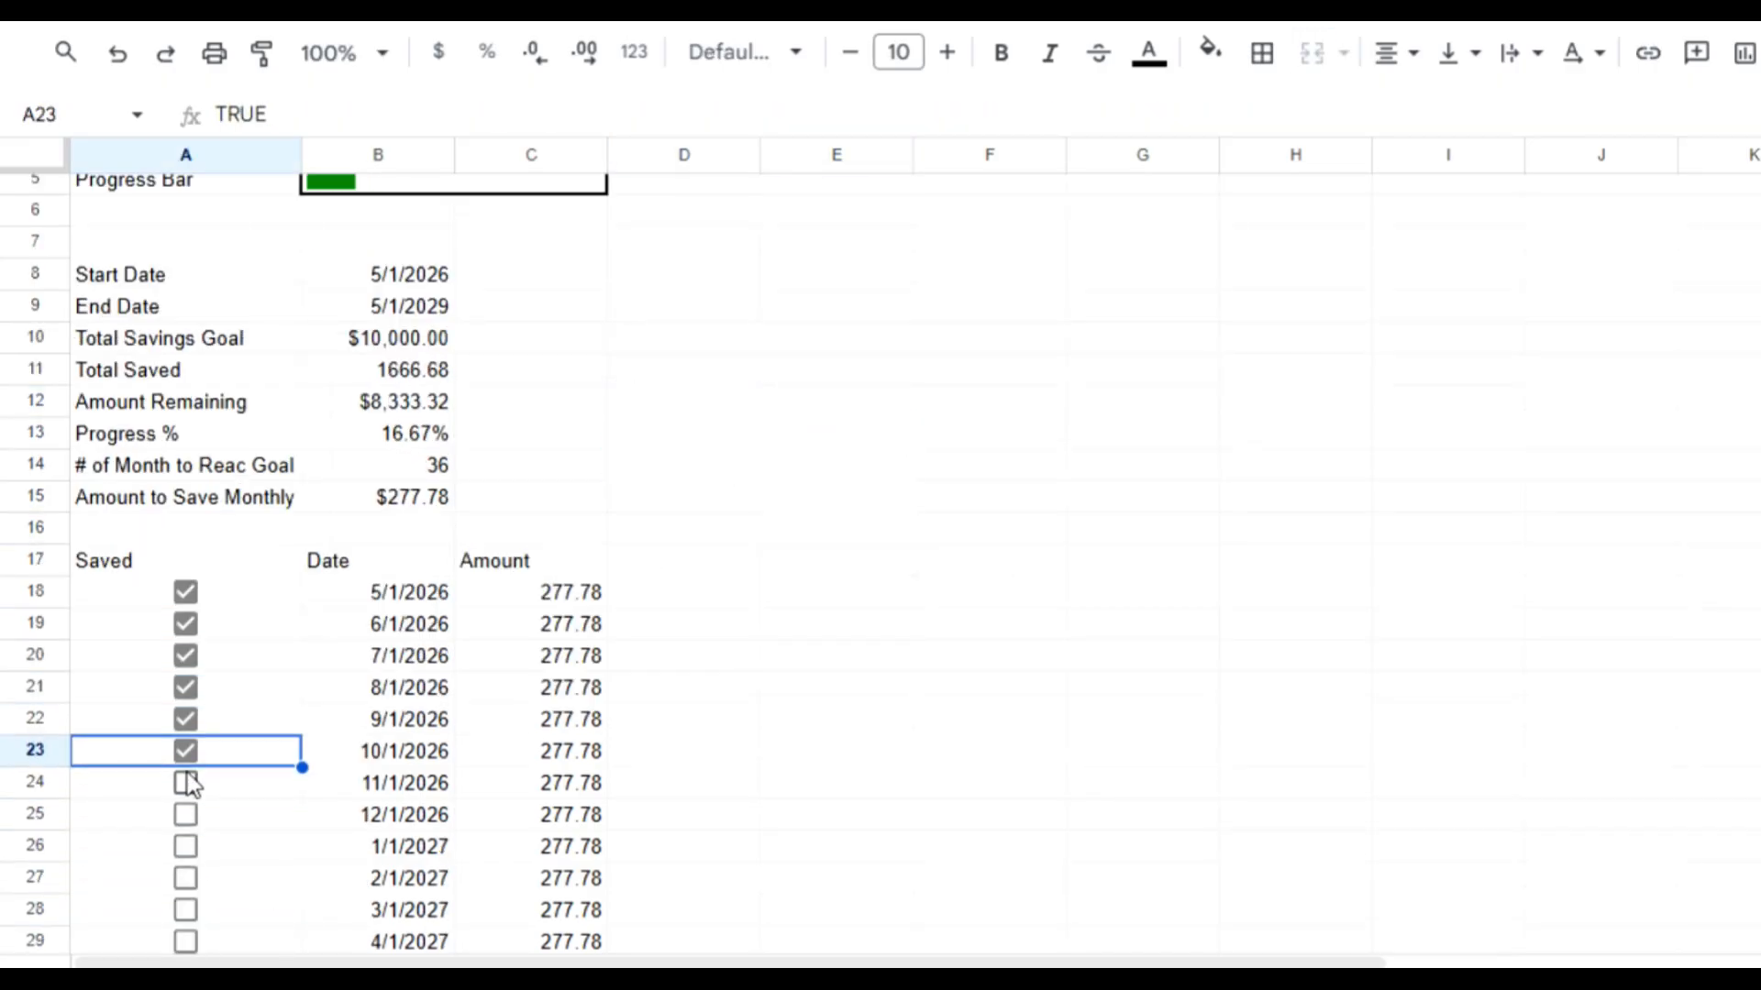
Tick the Saved checkboxes for 11/1/2026, 12/1/2026 and 1/1/2027
{"action": "key", "text": "Down"}
{"action": "key", "text": "space"}
{"action": "key", "text": "Down"}
{"action": "key", "text": "space"}
{"action": "key", "text": "Down"}
{"action": "key", "text": "space"}
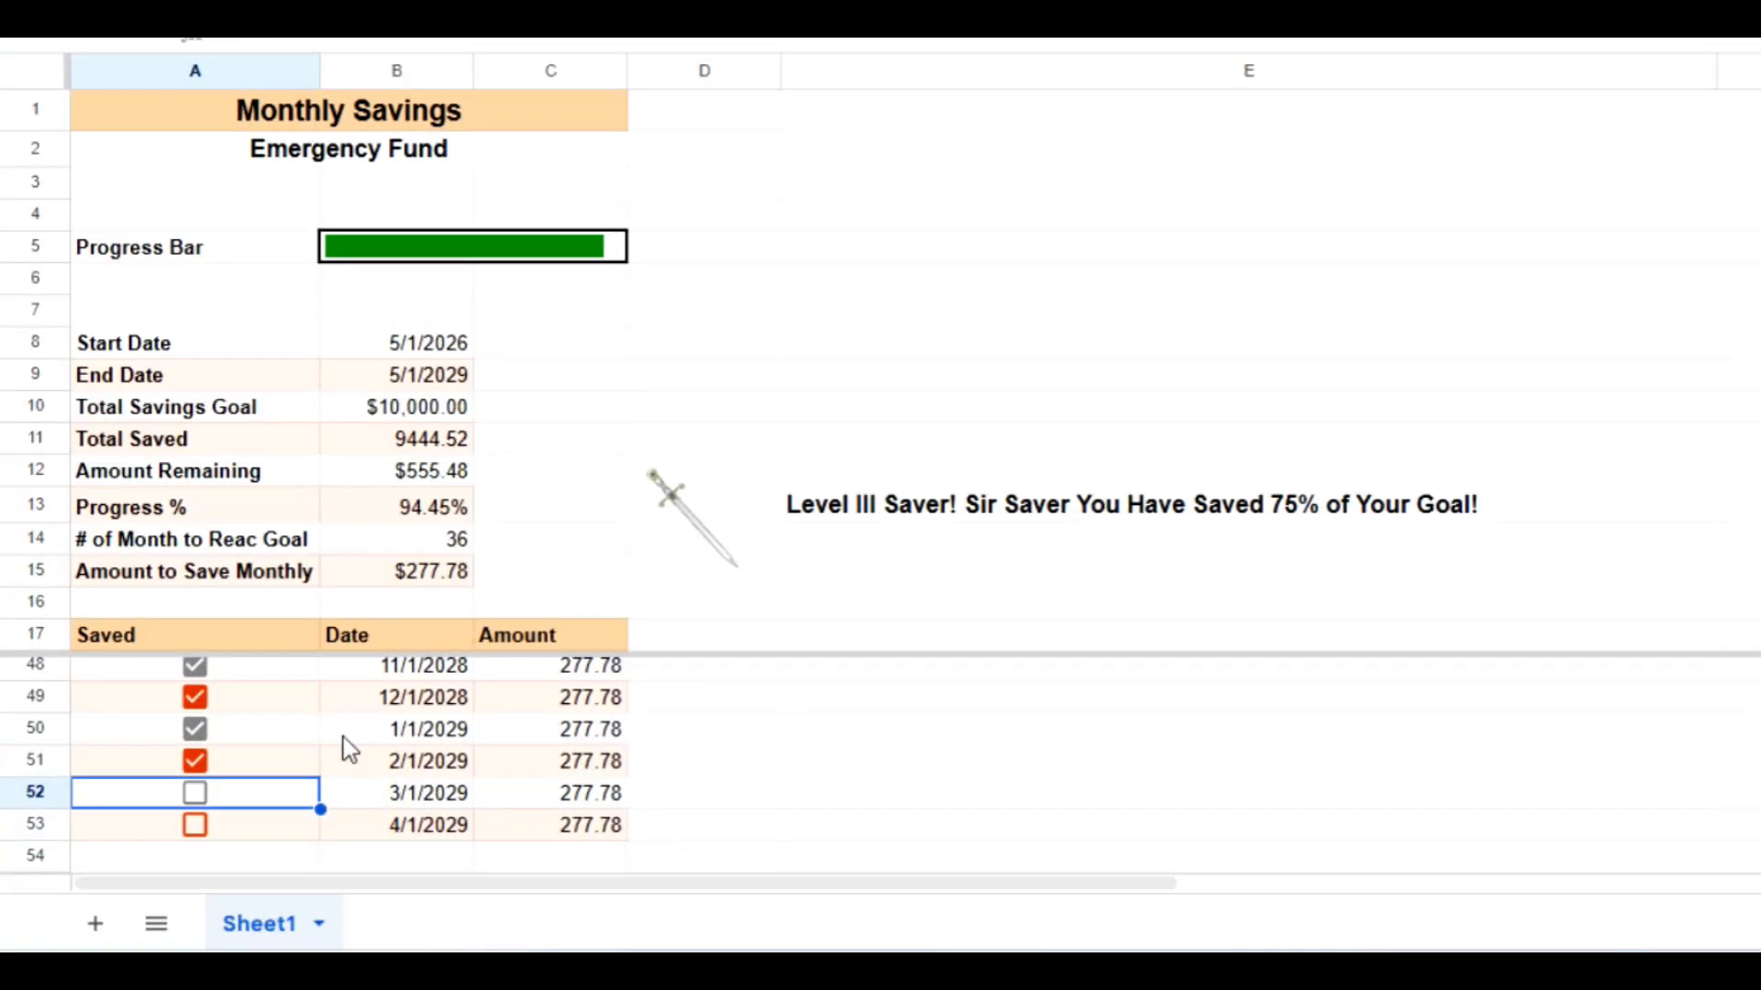
Untick every ticked Saved checkbox, working upward from 2/1/2029 to the first month, 5/1/2026
{"action": "key", "text": "Up"}
{"action": "key", "text": "space"}
{"action": "key", "text": "Up"}
{"action": "key", "text": "space"}
{"action": "key", "text": "Up"}
{"action": "key", "text": "space"}
{"action": "key", "text": "Up"}
{"action": "key", "text": "space"}
{"action": "key", "text": "Up"}
{"action": "key", "text": "space"}
{"action": "key", "text": "Up"}
{"action": "key", "text": "space"}
{"action": "key", "text": "Up"}
{"action": "key", "text": "space"}
{"action": "key", "text": "Up"}
{"action": "key", "text": "space"}
{"action": "key", "text": "Up"}
{"action": "key", "text": "space"}
{"action": "key", "text": "Up"}
{"action": "key", "text": "space"}
{"action": "key", "text": "Up"}
{"action": "key", "text": "space"}
{"action": "key", "text": "Up"}
{"action": "key", "text": "space"}
{"action": "key", "text": "Up"}
{"action": "key", "text": "space"}
{"action": "key", "text": "Up"}
{"action": "key", "text": "space"}
{"action": "key", "text": "Up"}
{"action": "key", "text": "space"}
{"action": "key", "text": "Up"}
{"action": "key", "text": "space"}
{"action": "key", "text": "Up"}
{"action": "key", "text": "space"}
{"action": "key", "text": "Up"}
{"action": "key", "text": "space"}
{"action": "key", "text": "Up"}
{"action": "key", "text": "space"}
{"action": "key", "text": "Up"}
{"action": "key", "text": "space"}
{"action": "key", "text": "Up"}
{"action": "key", "text": "space"}
{"action": "key", "text": "Up"}
{"action": "key", "text": "space"}
{"action": "key", "text": "Up"}
{"action": "key", "text": "space"}
{"action": "key", "text": "Up"}
{"action": "key", "text": "space"}
{"action": "key", "text": "Up"}
{"action": "key", "text": "space"}
{"action": "key", "text": "Up"}
{"action": "key", "text": "space"}
{"action": "key", "text": "Up"}
{"action": "key", "text": "space"}
{"action": "key", "text": "Up"}
{"action": "key", "text": "space"}
{"action": "key", "text": "Up"}
{"action": "key", "text": "space"}
{"action": "key", "text": "Up"}
{"action": "key", "text": "space"}
{"action": "key", "text": "Up"}
{"action": "key", "text": "space"}
{"action": "key", "text": "Up"}
{"action": "key", "text": "space"}
{"action": "key", "text": "Up"}
{"action": "key", "text": "space"}
{"action": "key", "text": "Up"}
{"action": "key", "text": "space"}
{"action": "key", "text": "Up"}
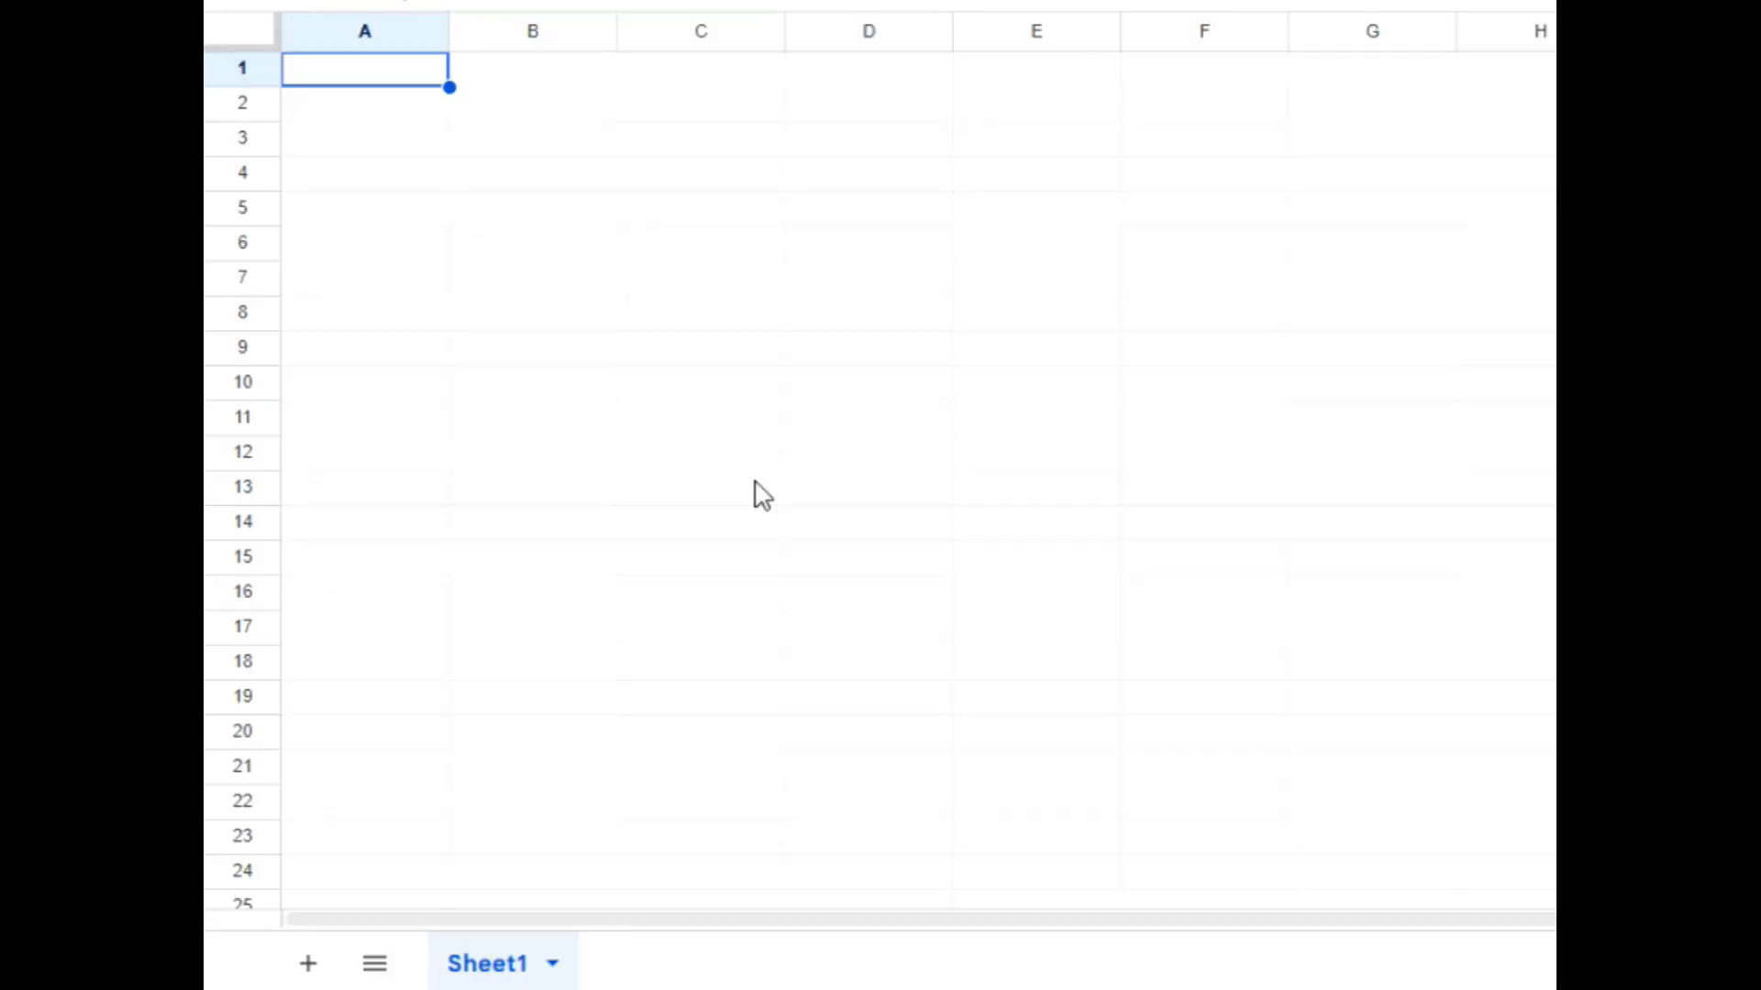
Enter the labels Start Date, End Date, Total Savings Goal and Total Saved in A8:A11 of the blank sheet
{"action": "left_click", "coordinate": [392, 319]}
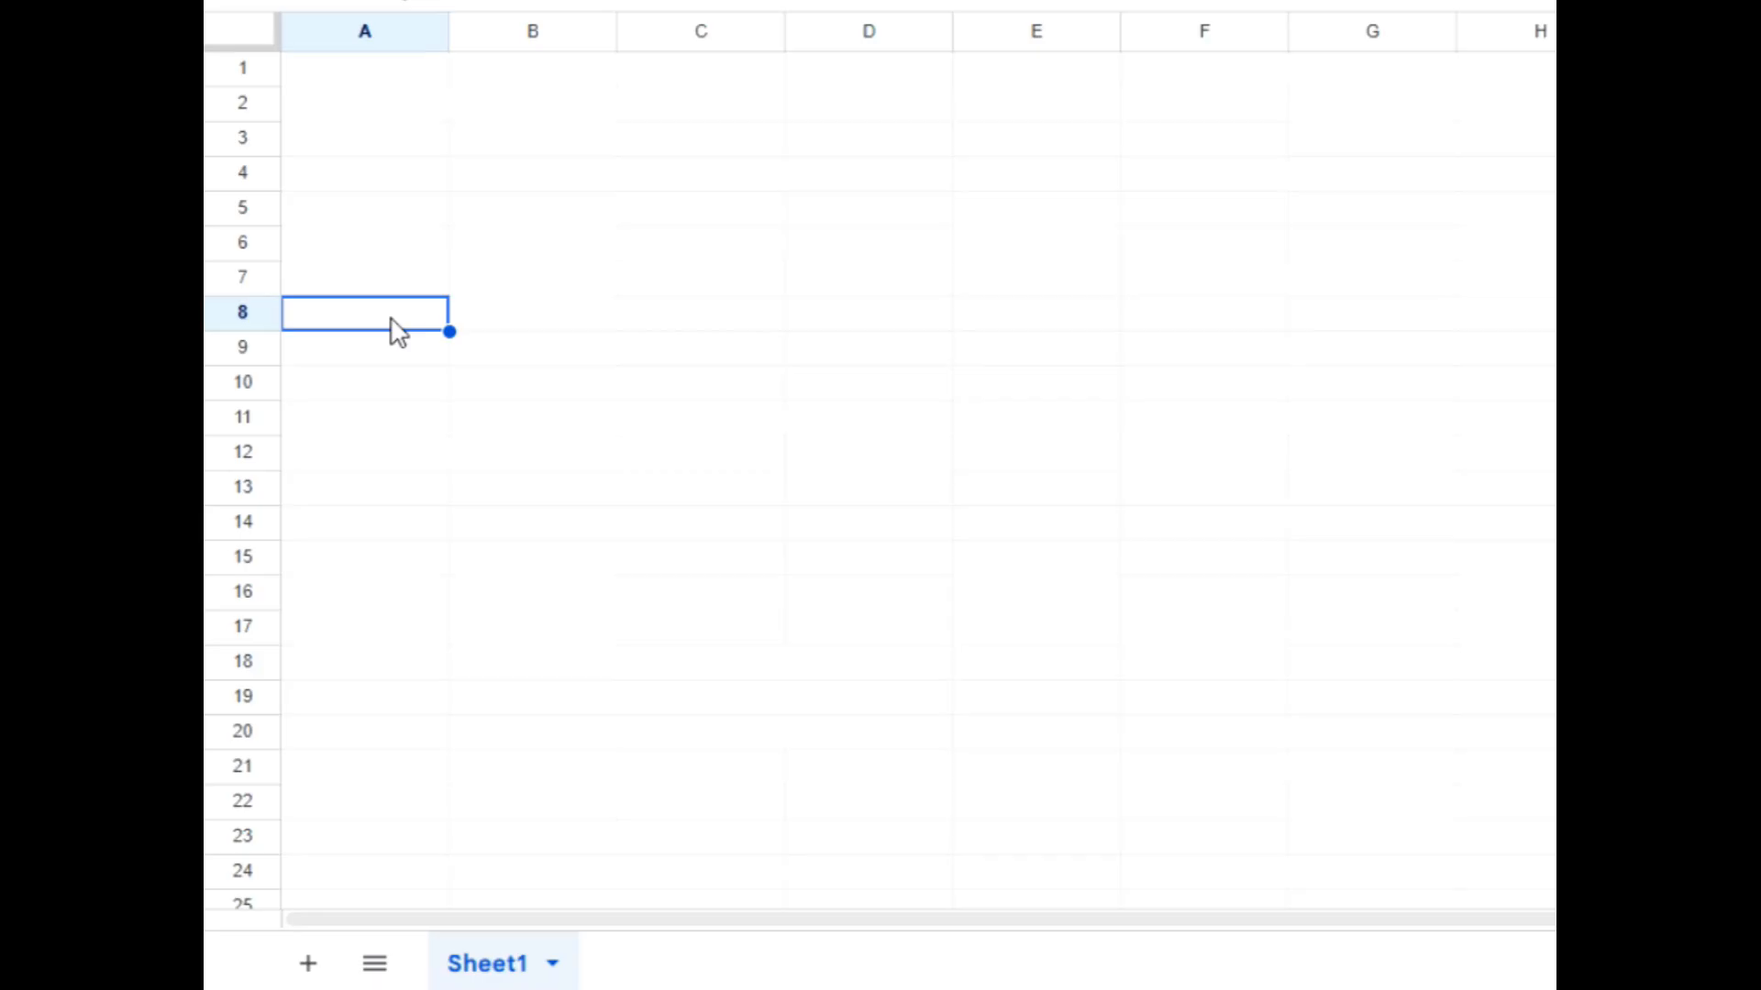
{"action": "type", "text": "Start Date"}
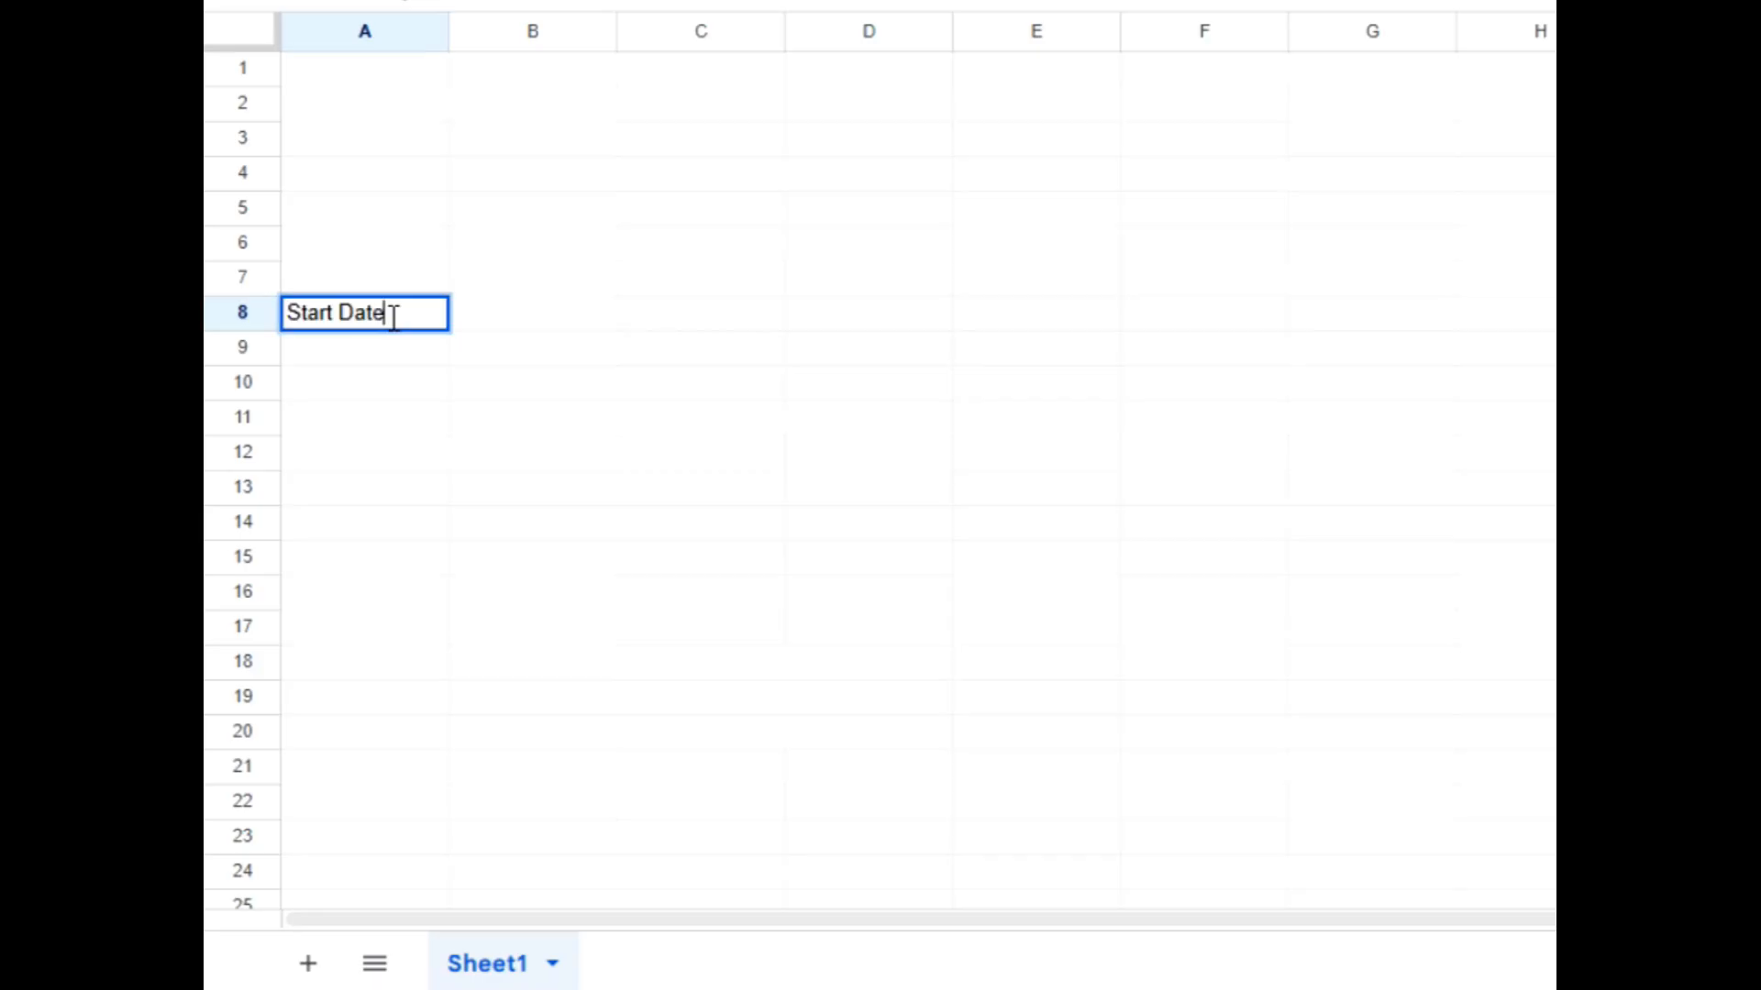
{"action": "key", "text": "Return"}
{"action": "type", "text": "End Date"}
{"action": "key", "text": "Return"}
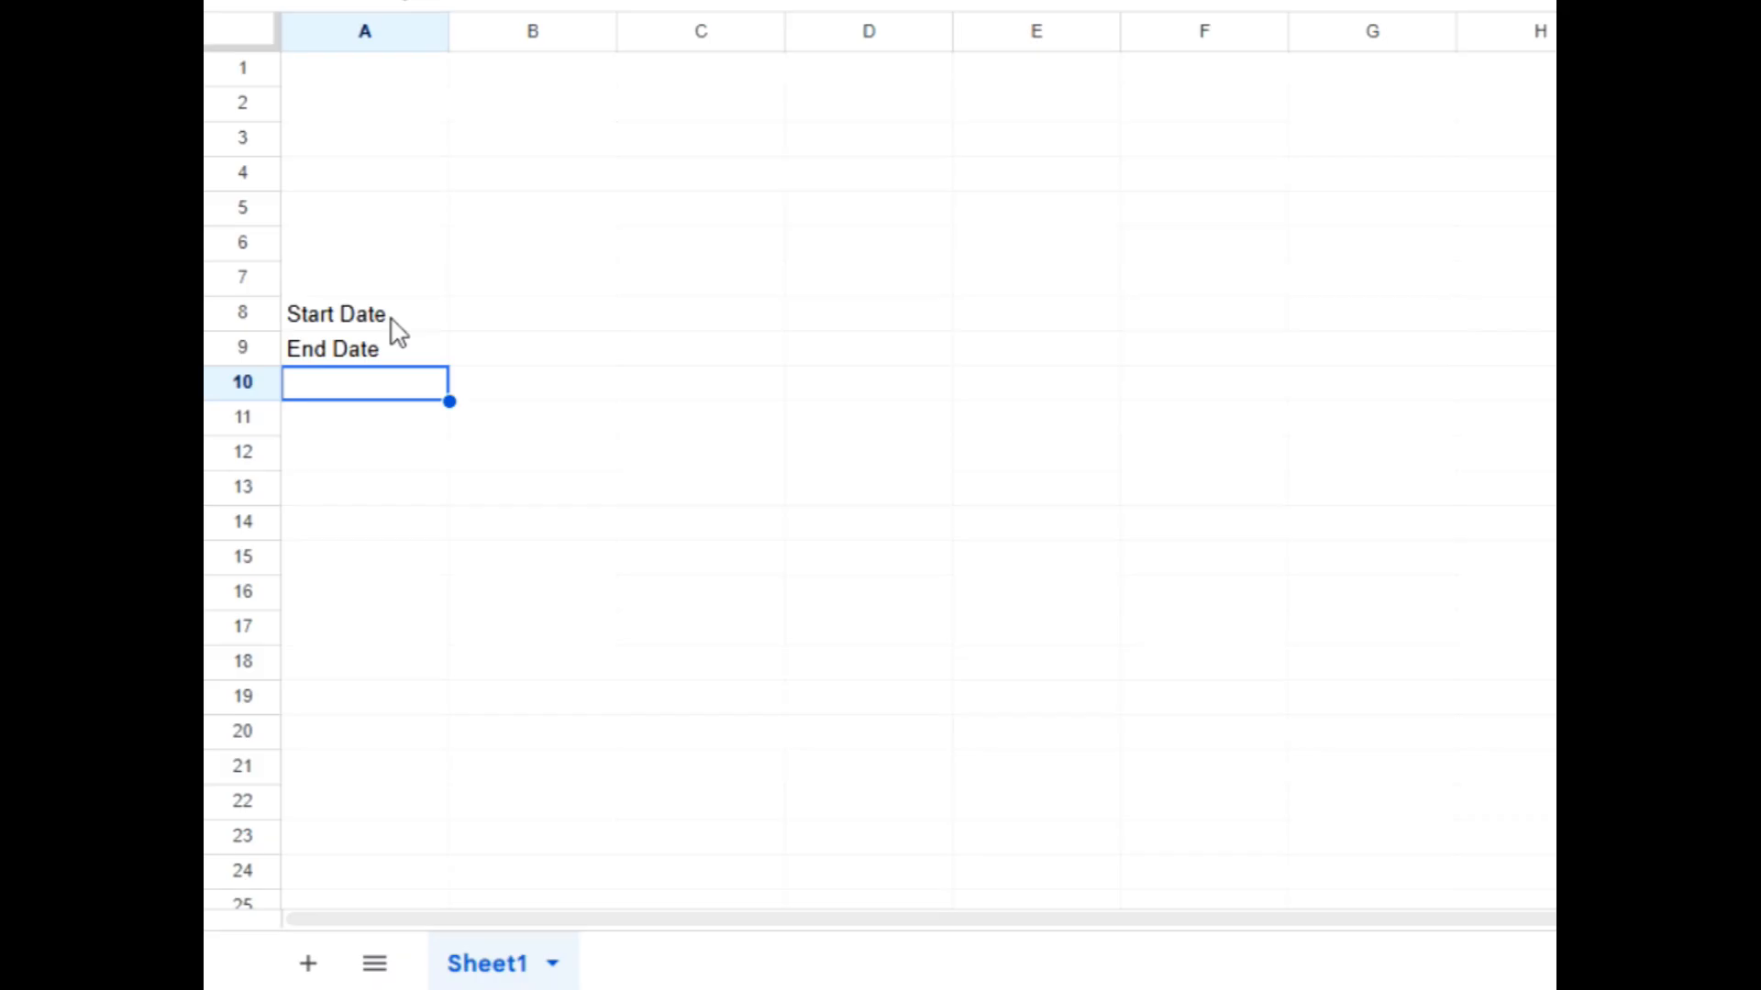
{"action": "type", "text": "Total Savings Goal"}
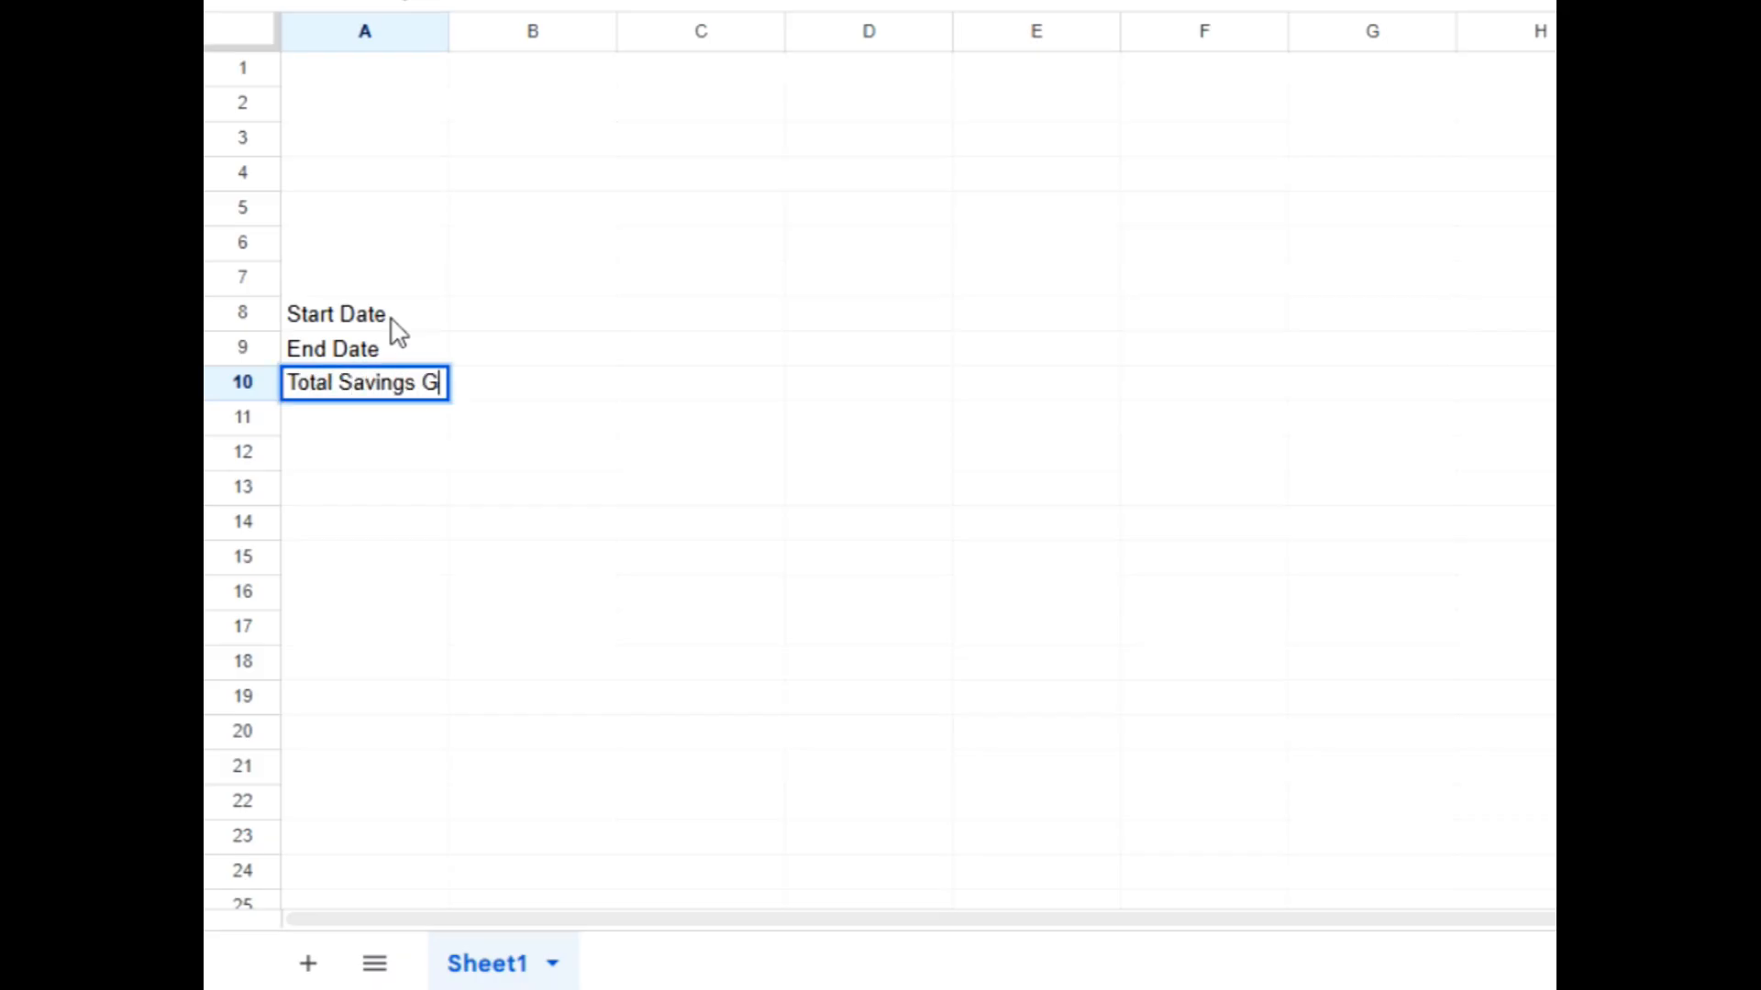
{"action": "key", "text": "Return"}
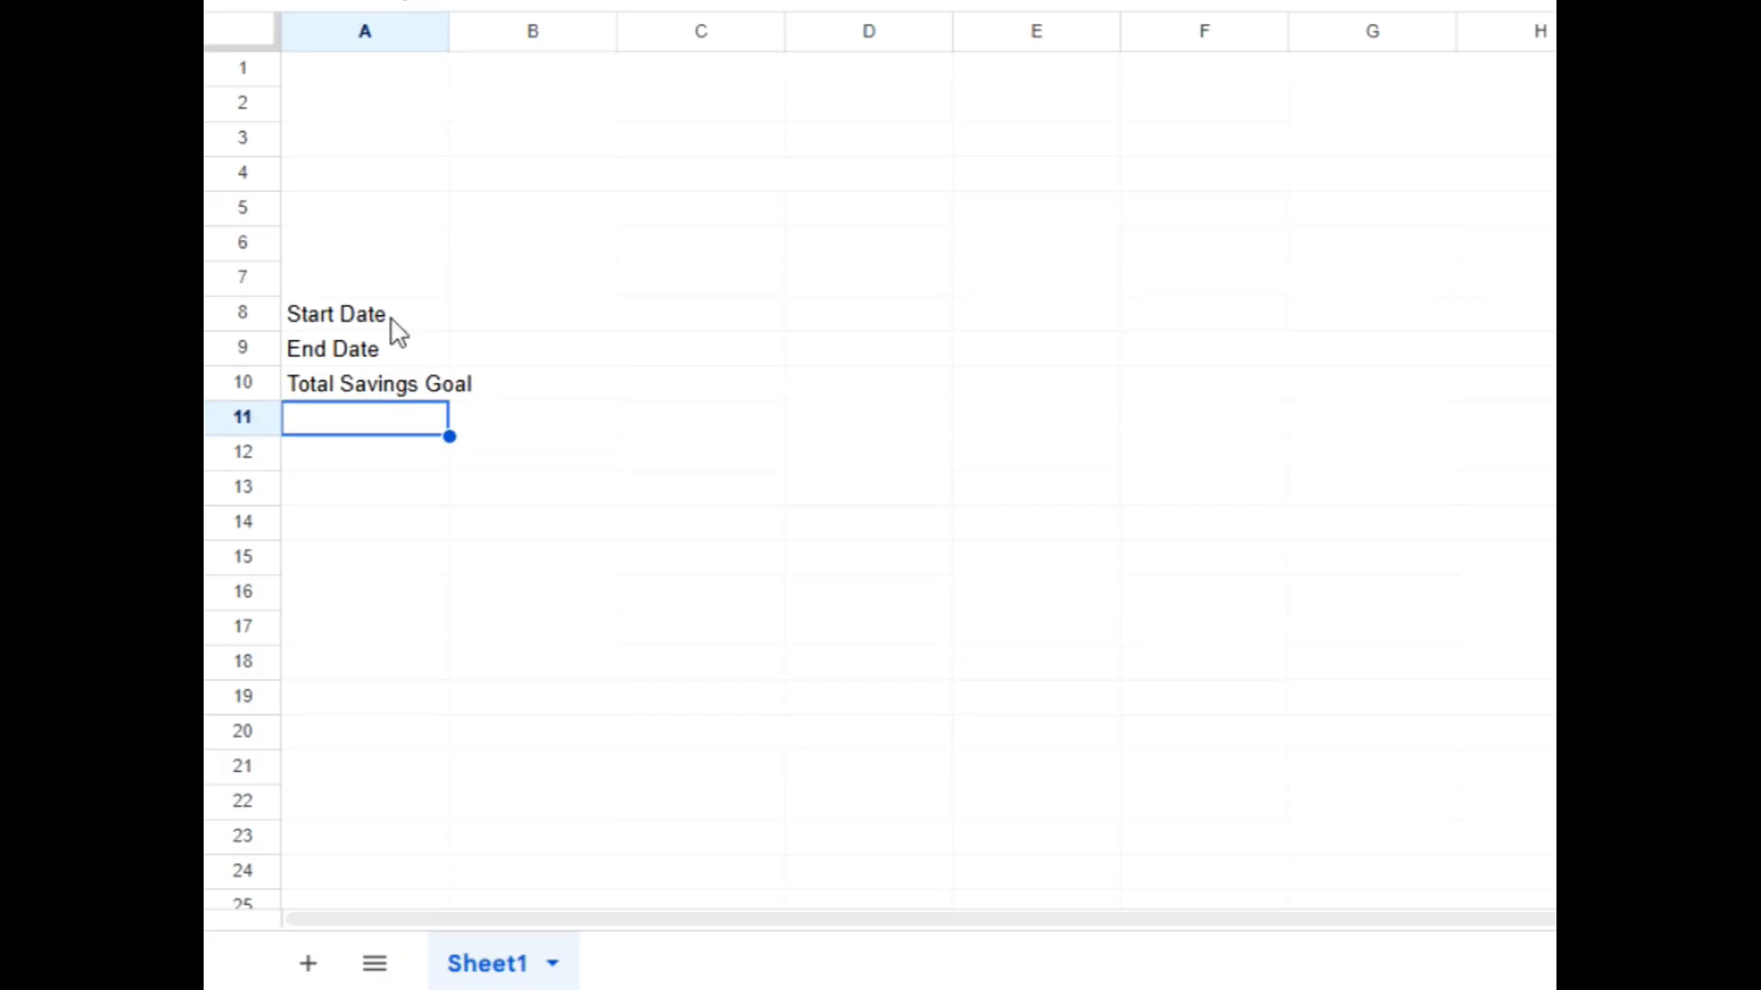
{"action": "type", "text": "Total Saved"}
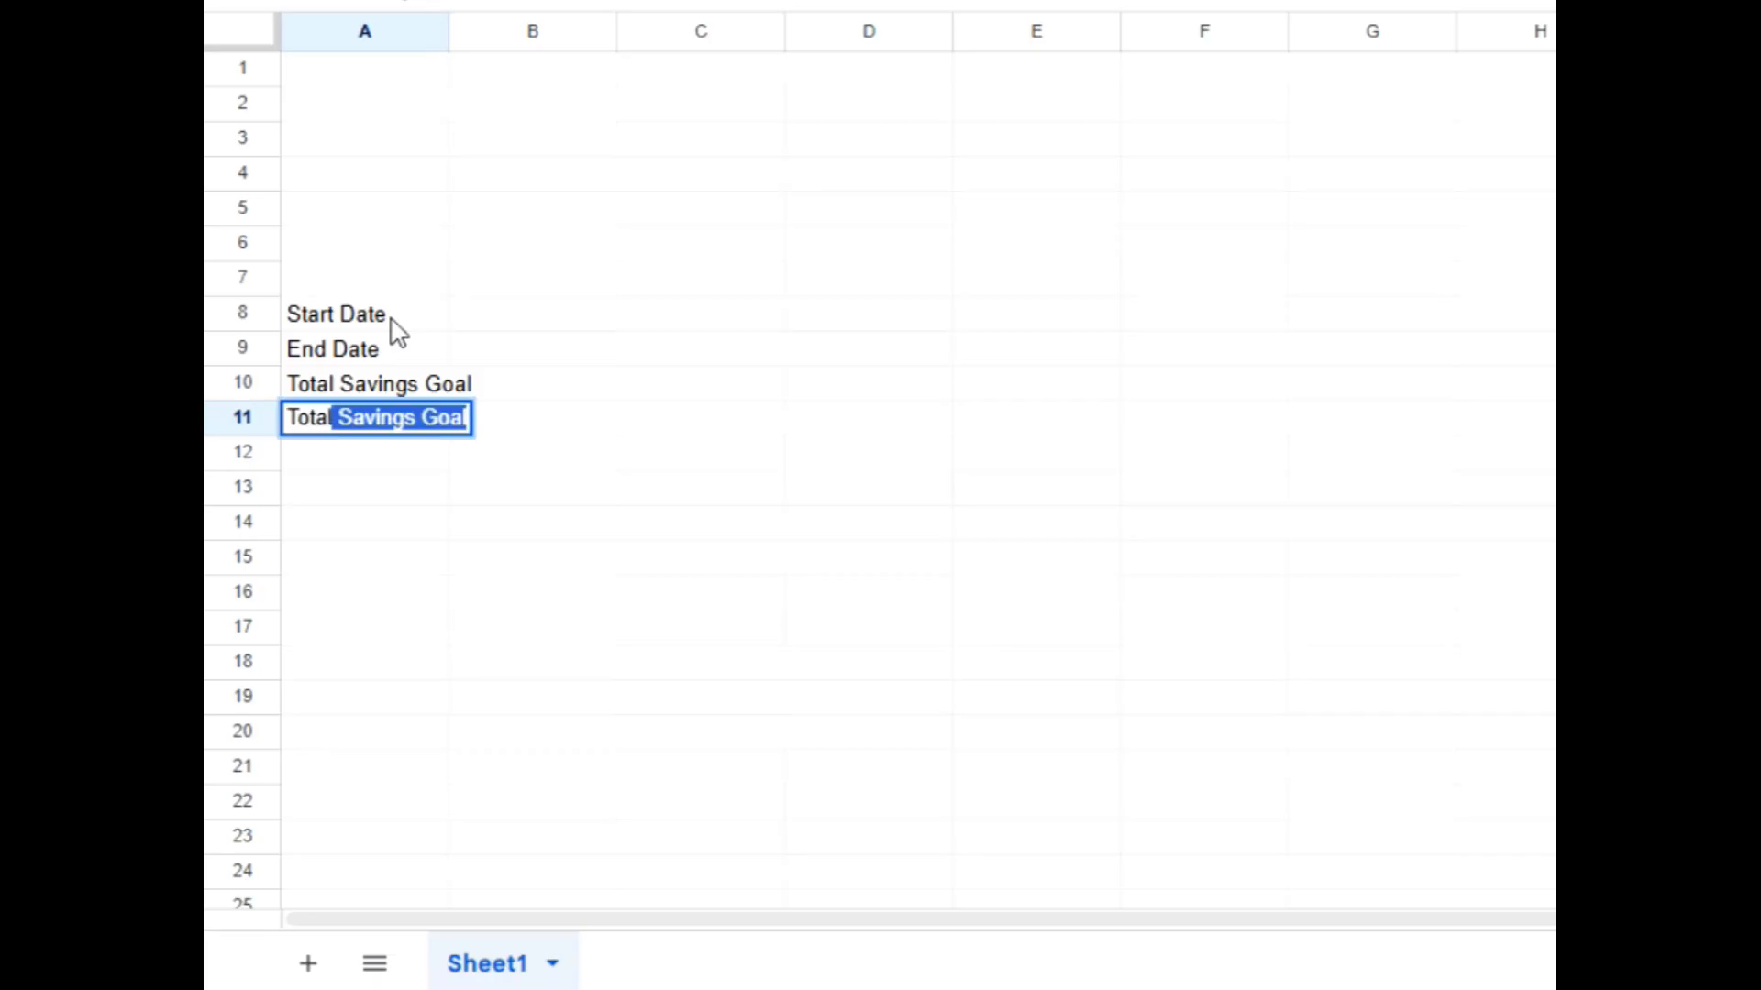
{"action": "key", "text": "Return"}
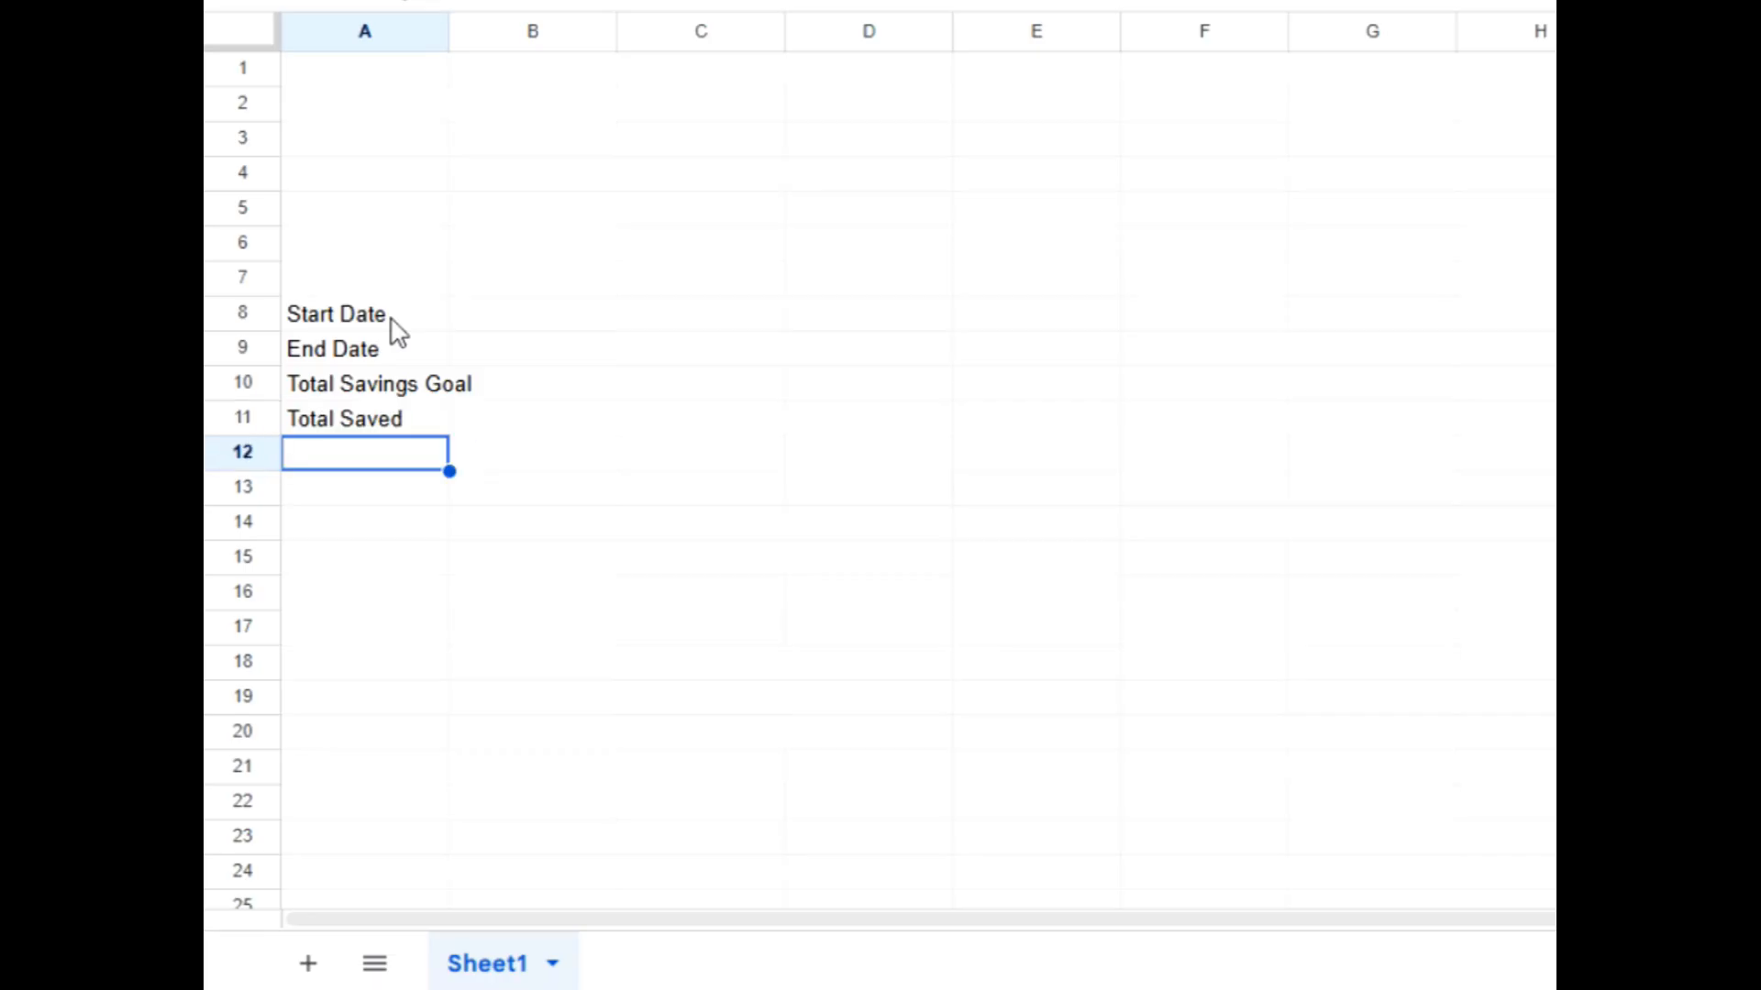
Enter the labels Amount Remaining, Progress %, # of Month to Reac Goal and Amount to Save Monthly in A12:A15
{"action": "type", "text": "Amount Remaining"}
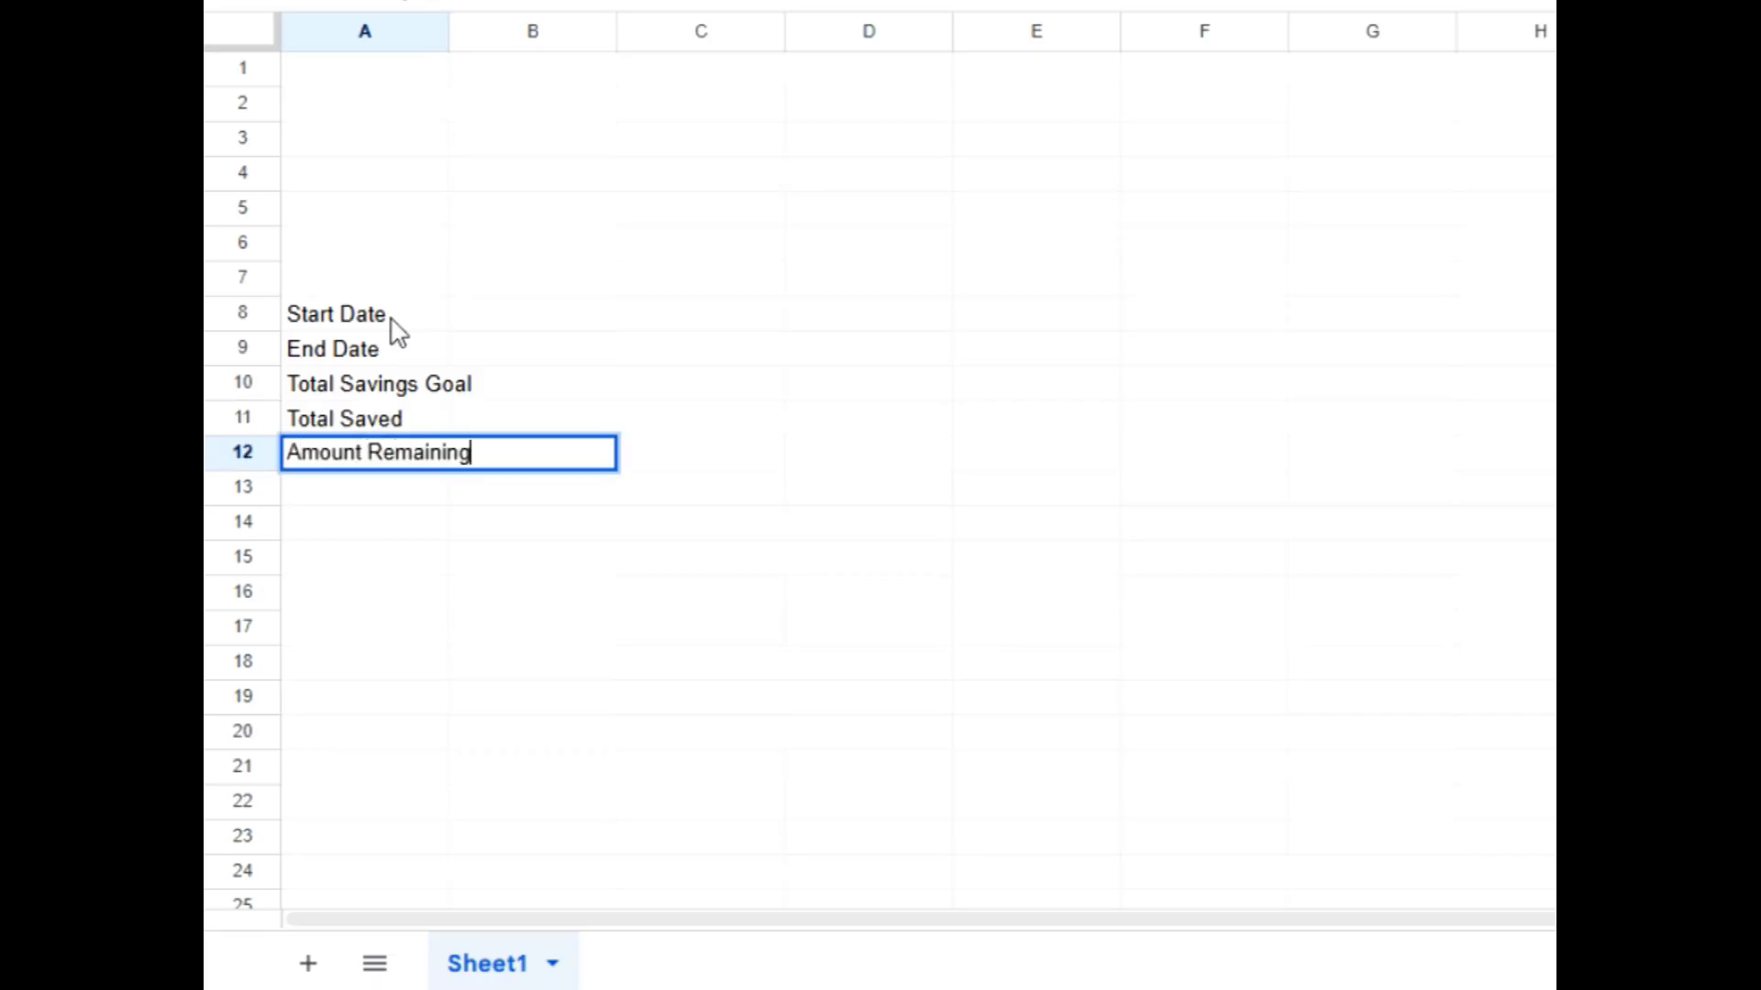
{"action": "key", "text": "Return"}
{"action": "type", "text": "Progress %"}
{"action": "key", "text": "Return"}
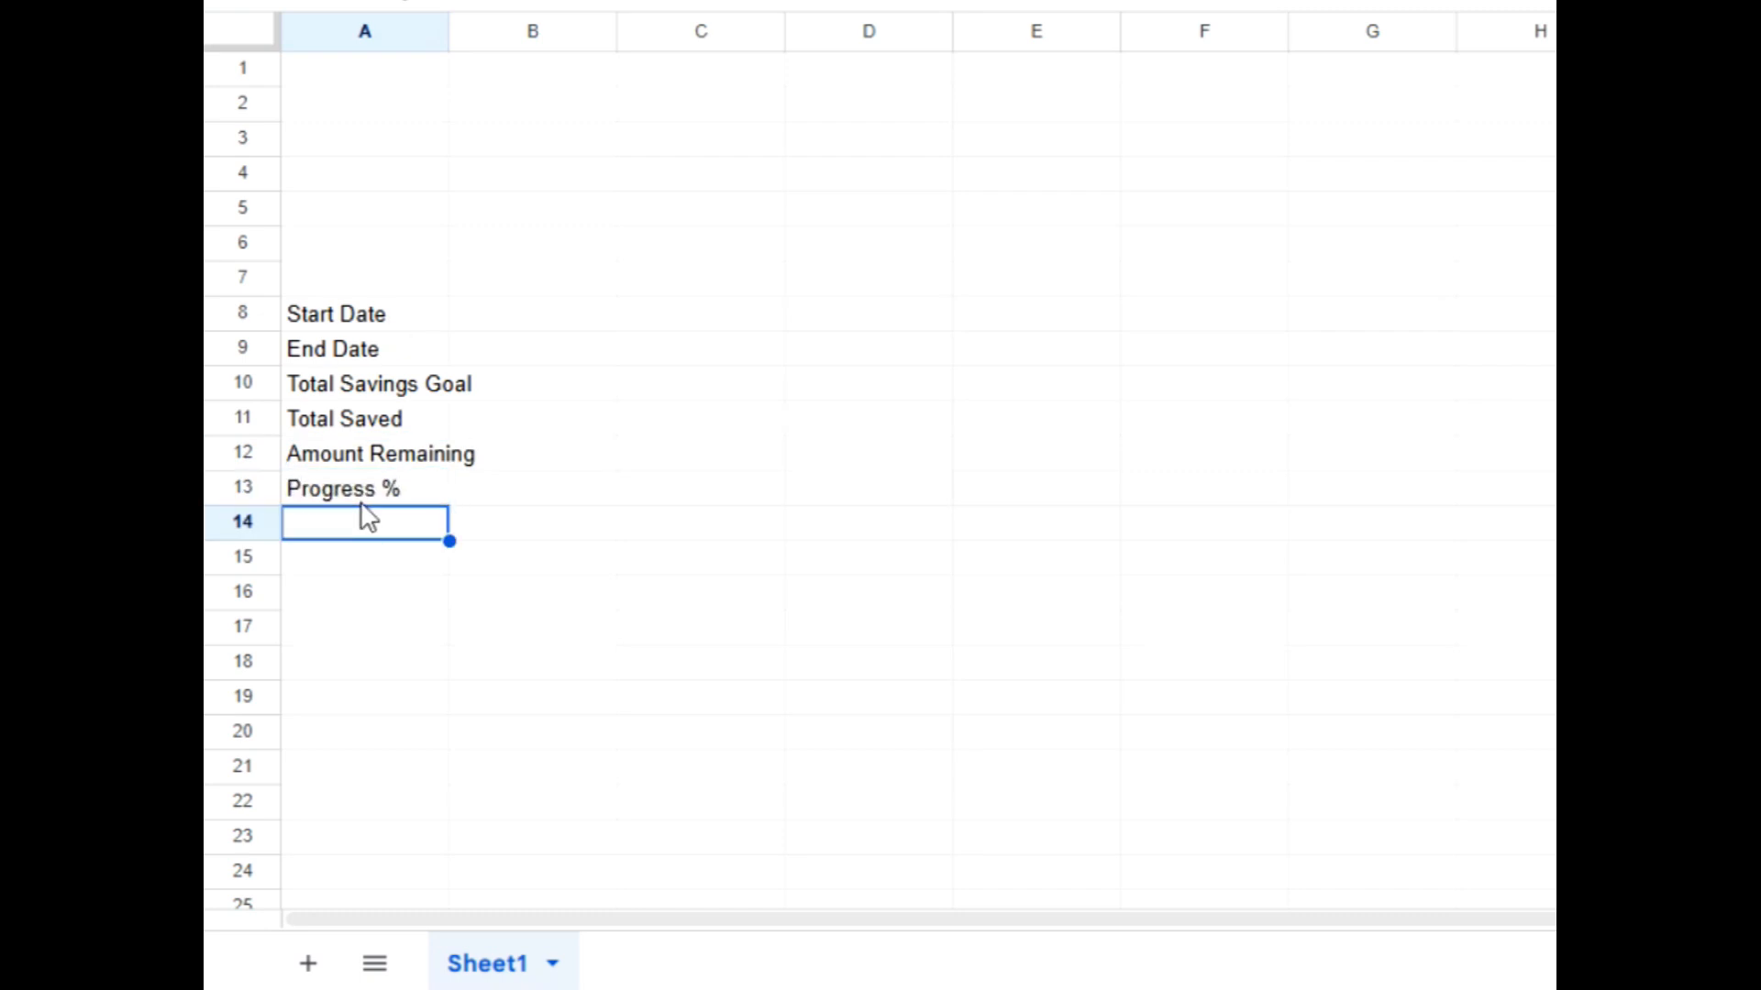
{"action": "type", "text": "#"}
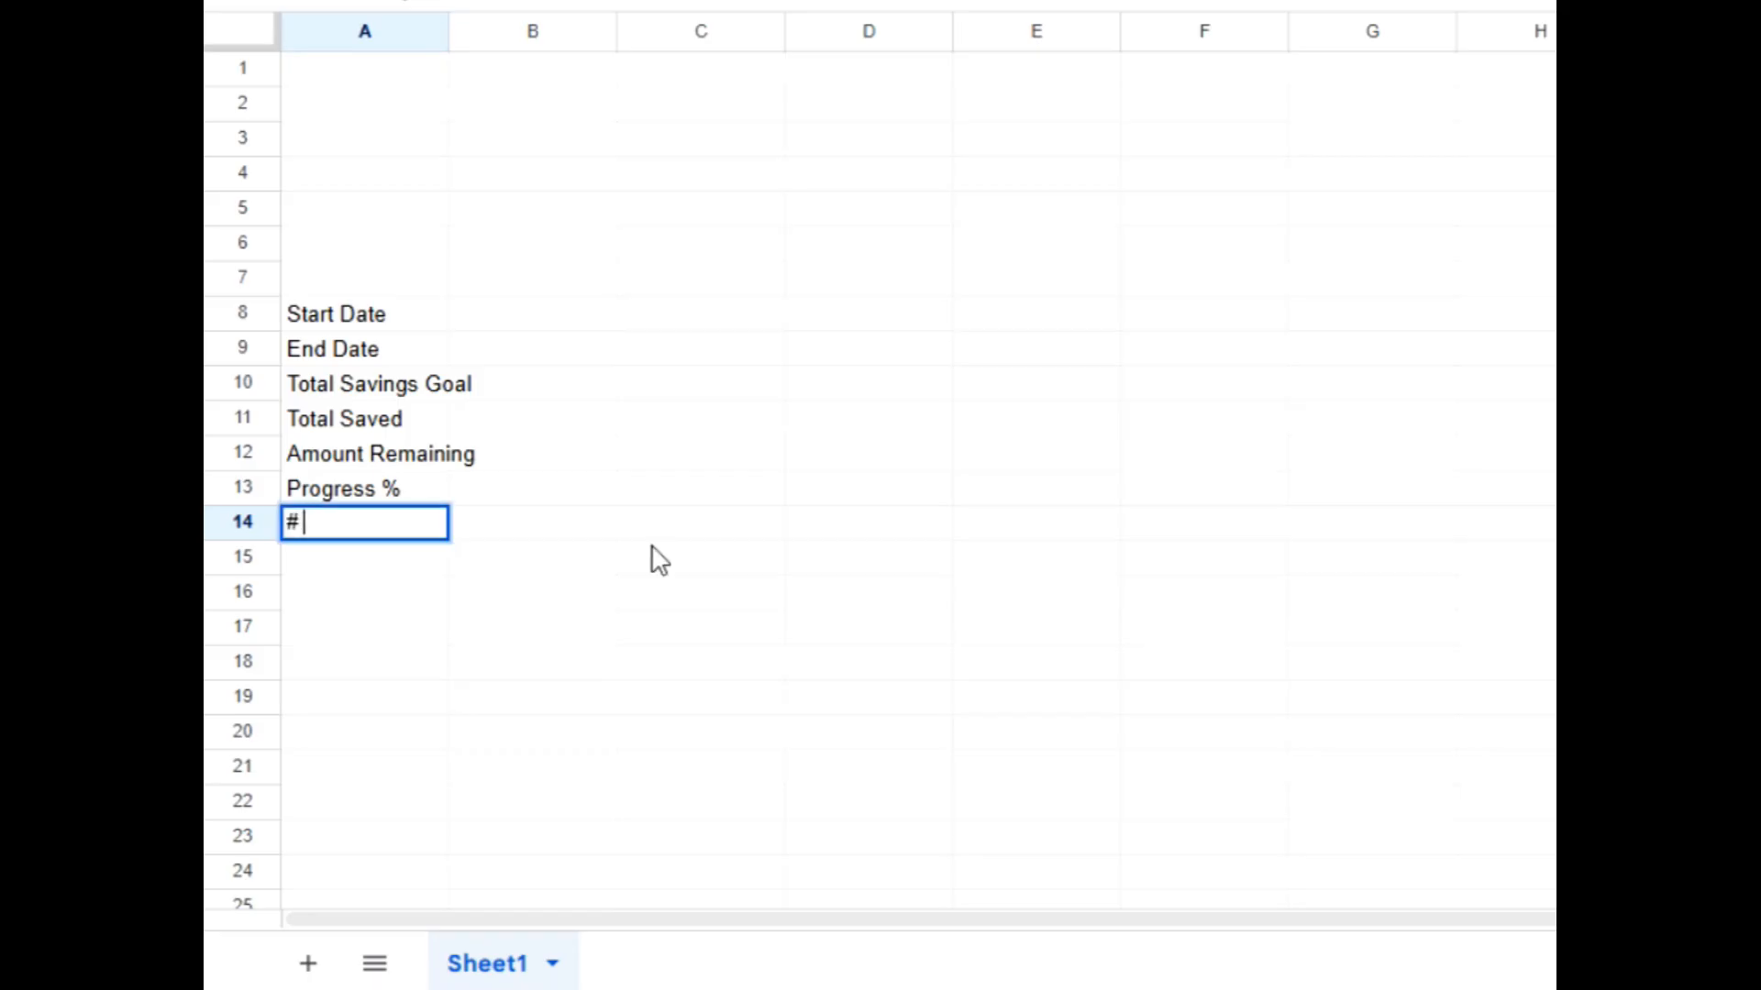
{"action": "type", "text": " of Month to Reac Goal"}
{"action": "key", "text": "Return"}
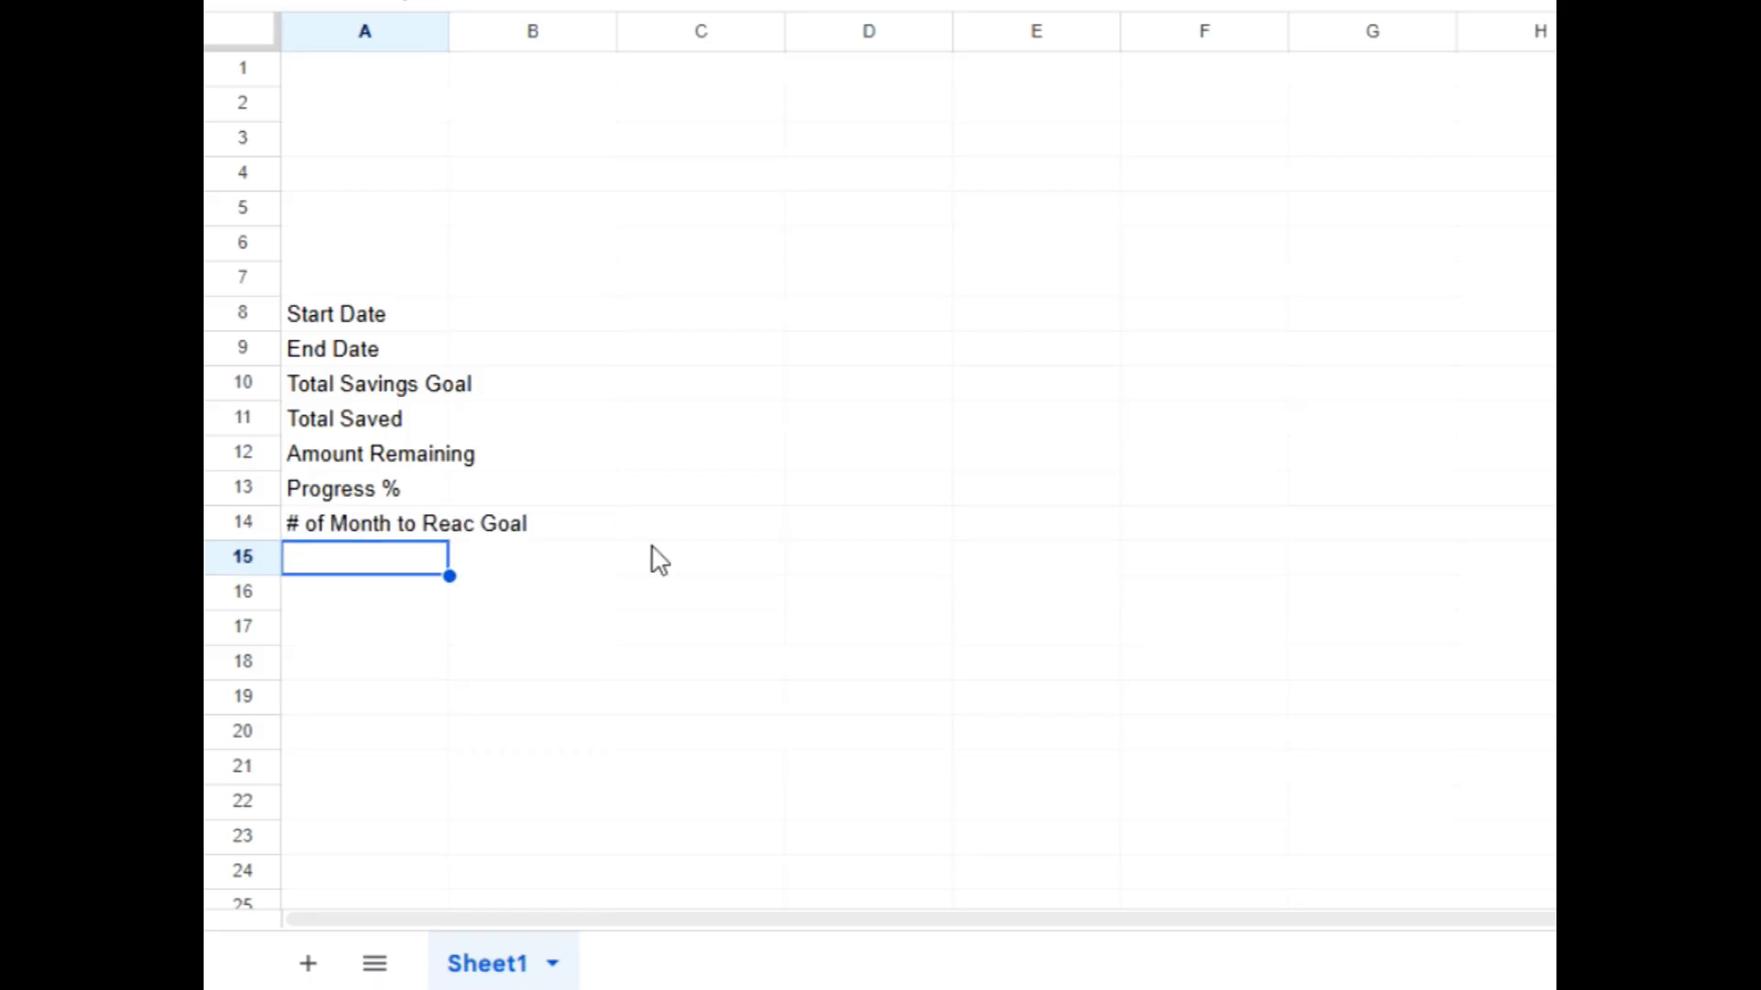
{"action": "type", "text": "Amount to Save Monthly"}
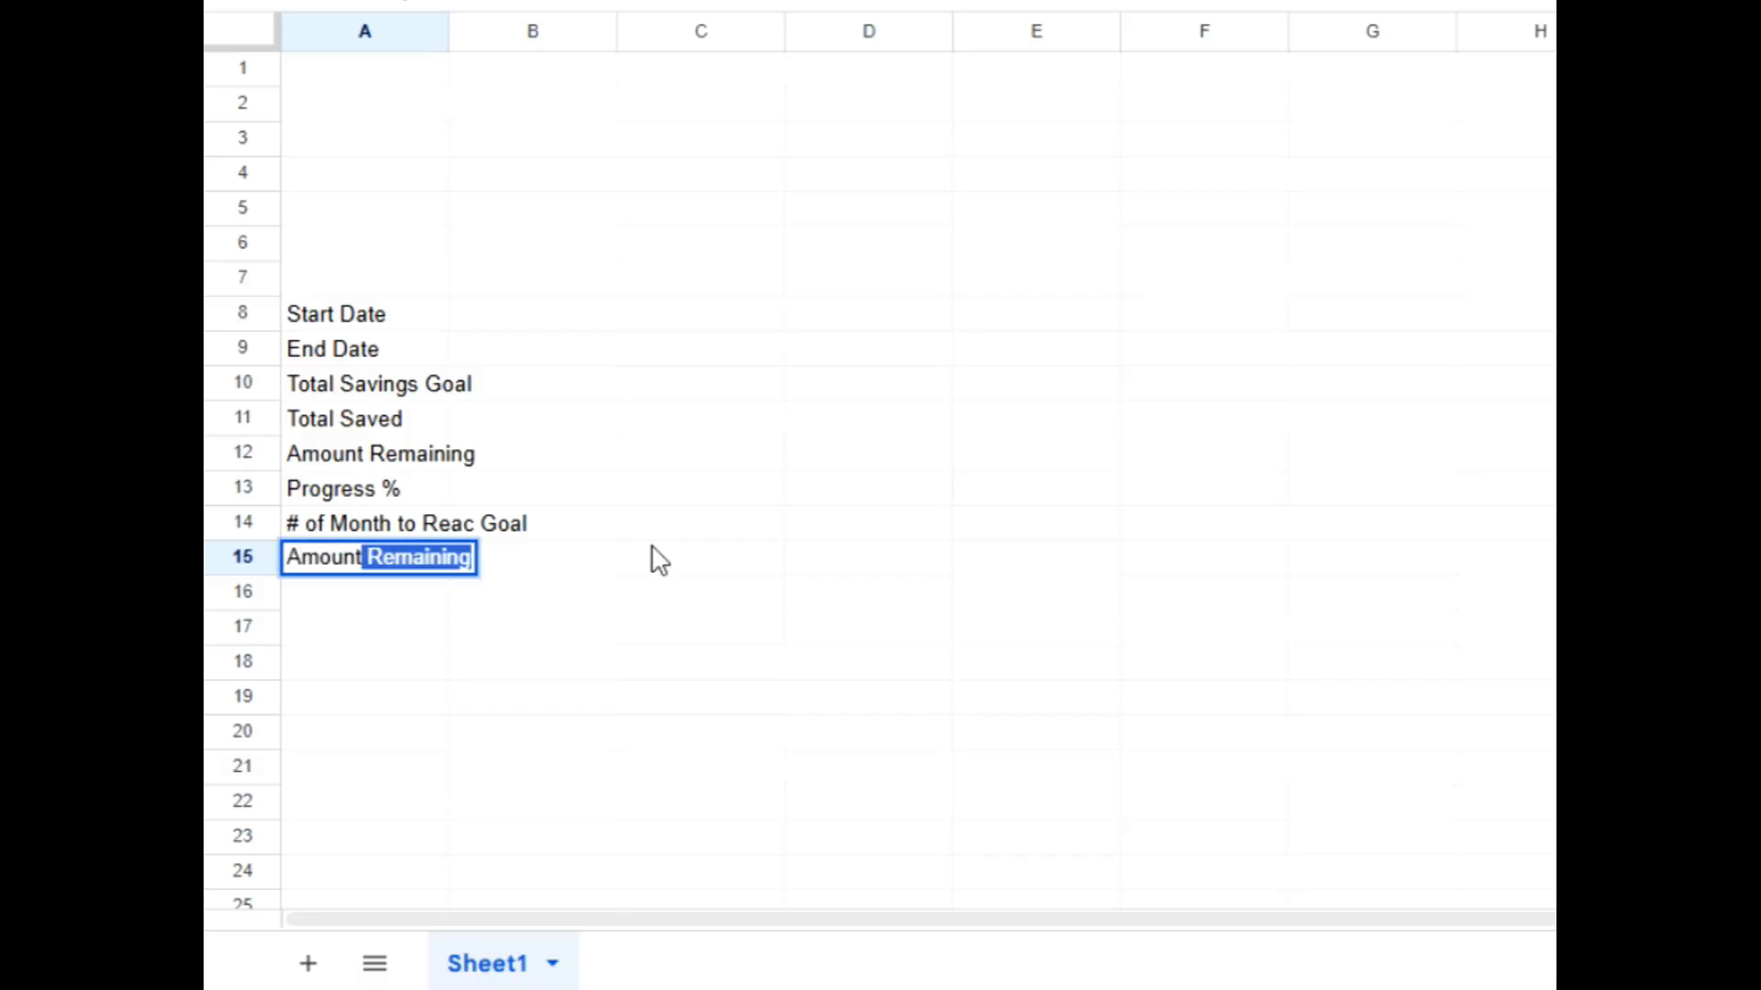
{"action": "key", "text": "Return"}
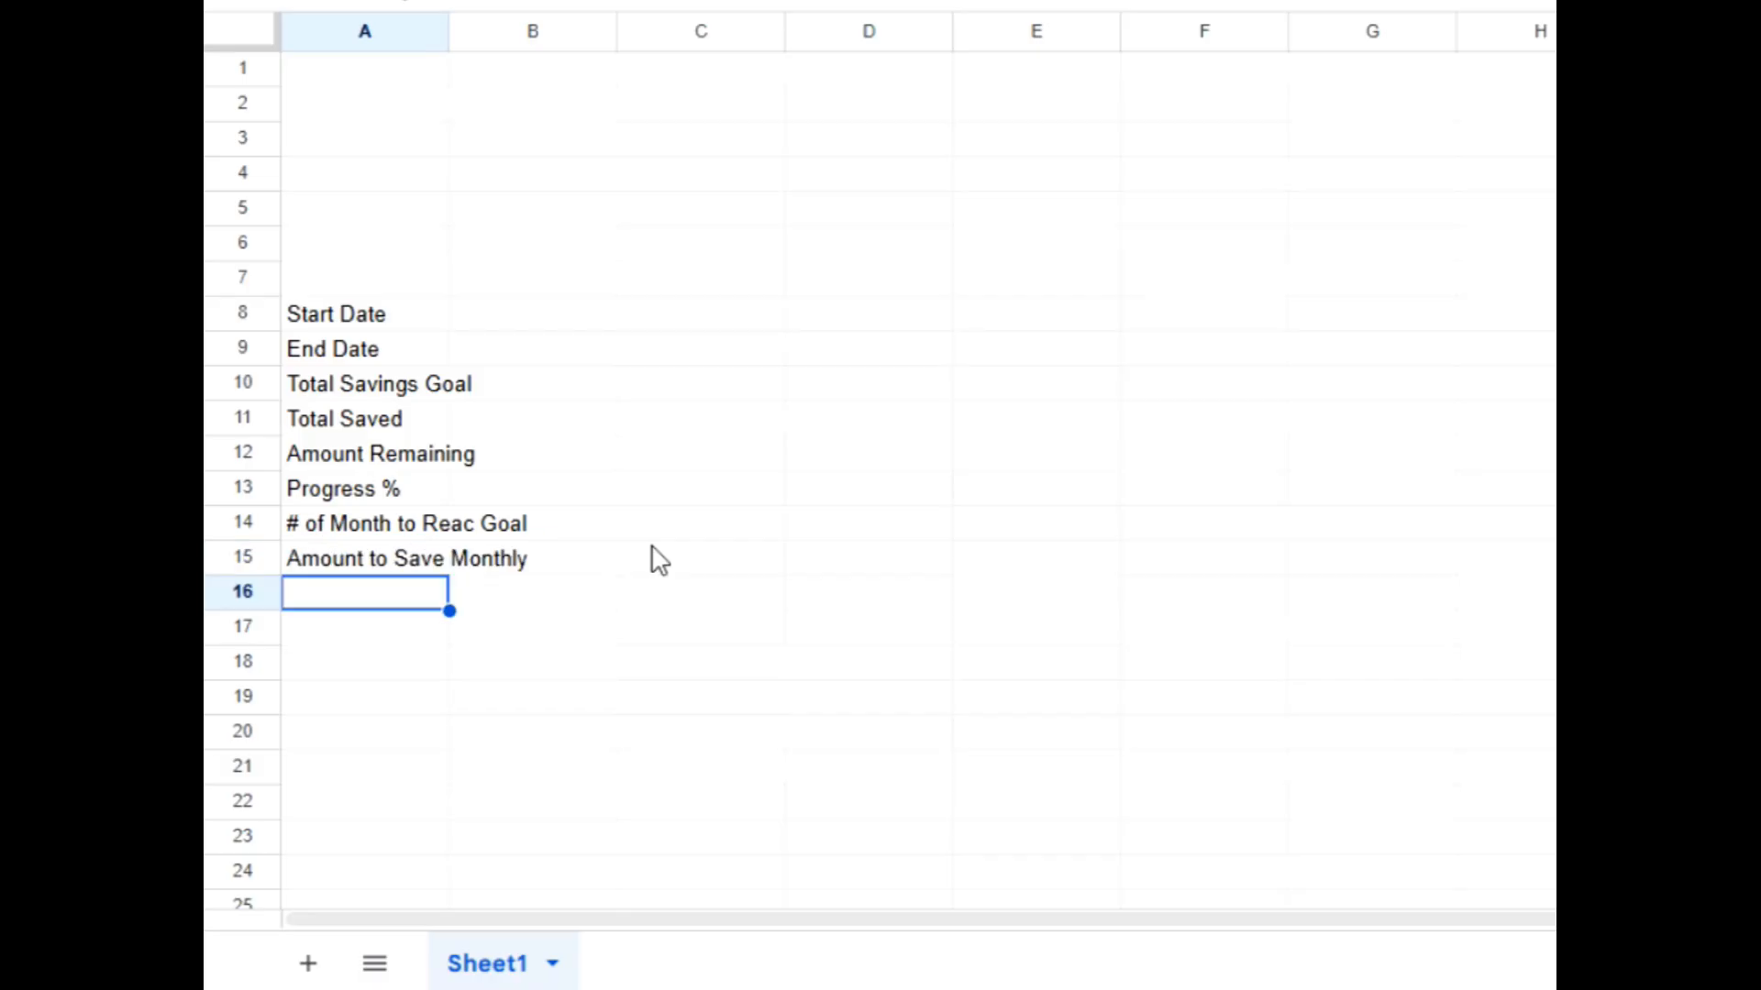
Fit column A's width to its labels and enter the start date 5/1/2026 and end date 5/1/2029 in B8:B9
{"action": "left_click", "coordinate": [415, 326]}
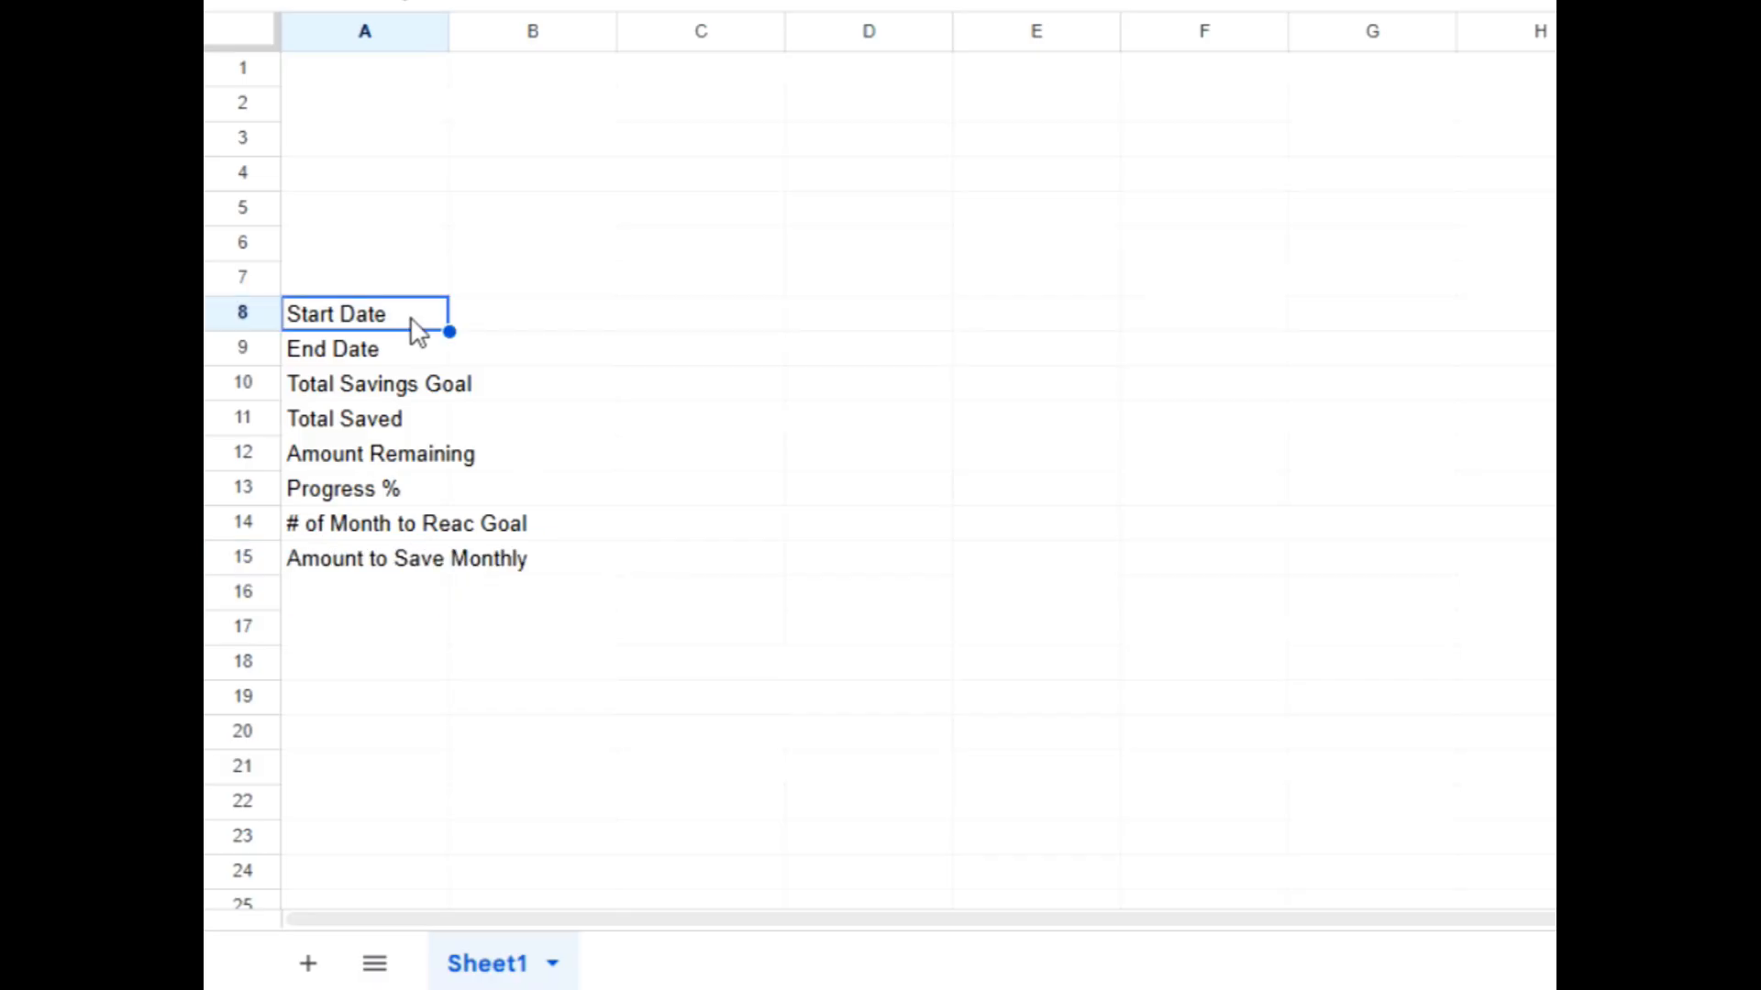
{"action": "double_click", "coordinate": [448, 35]}
{"action": "key", "text": "Tab"}
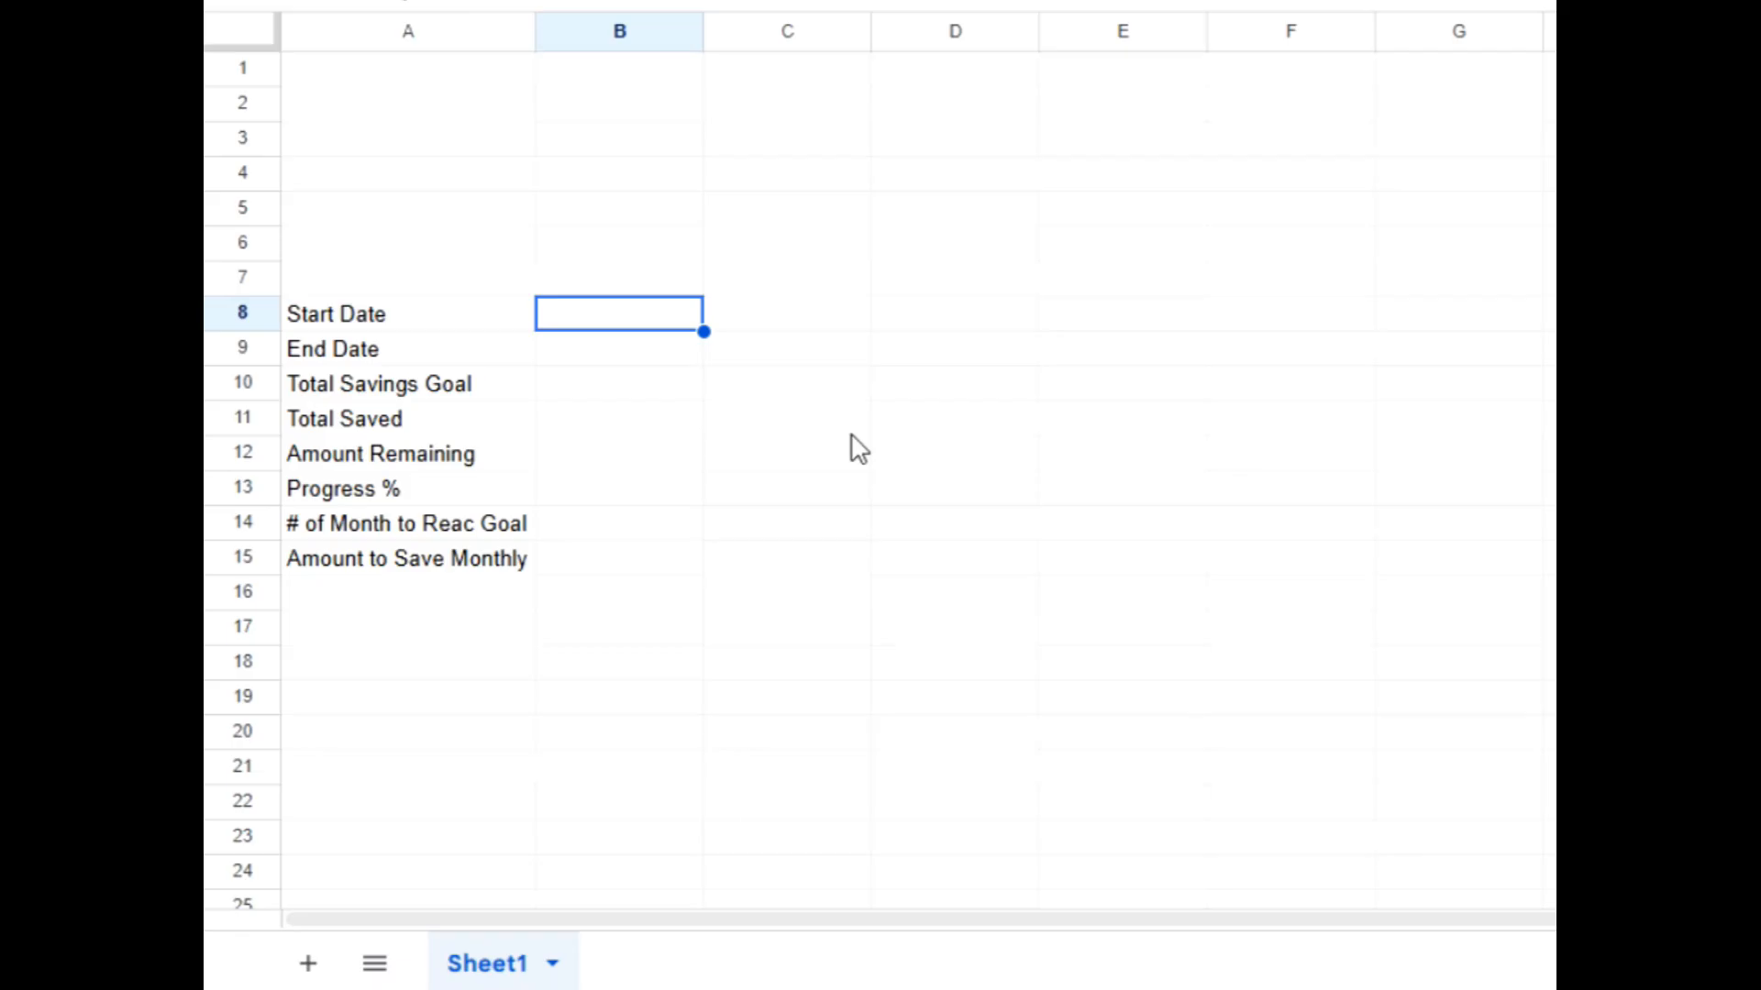
{"action": "type", "text": "5/1/2026"}
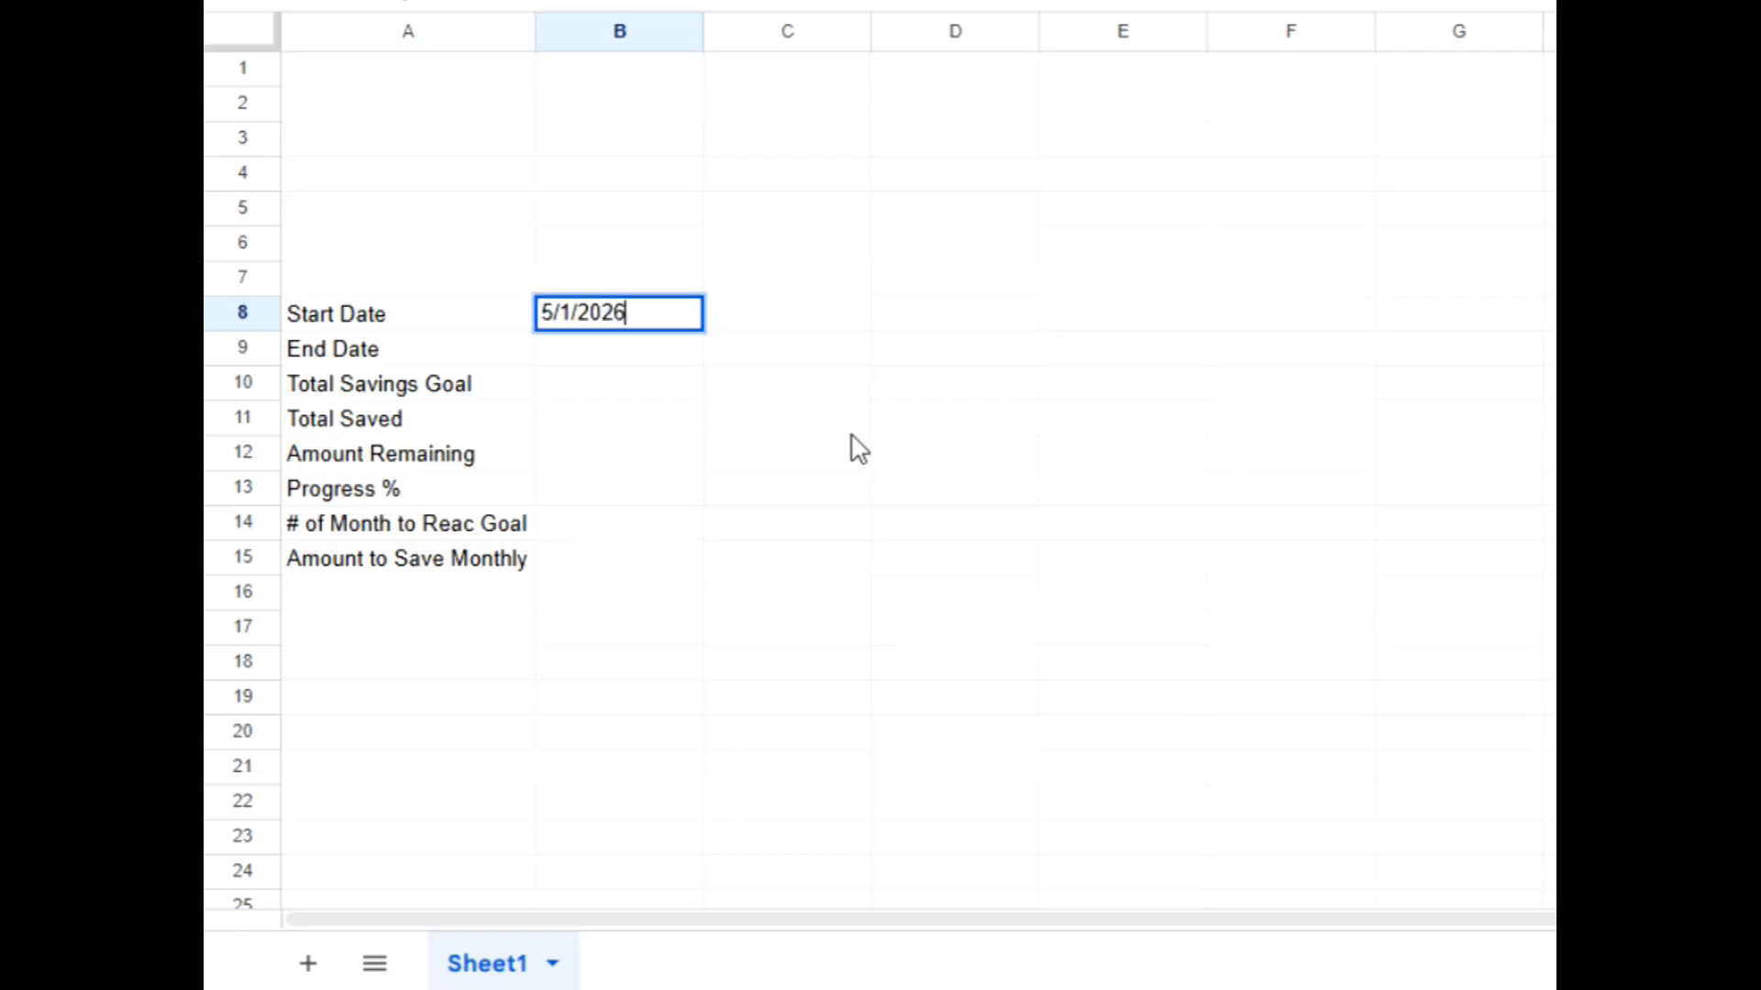
{"action": "key", "text": "Return"}
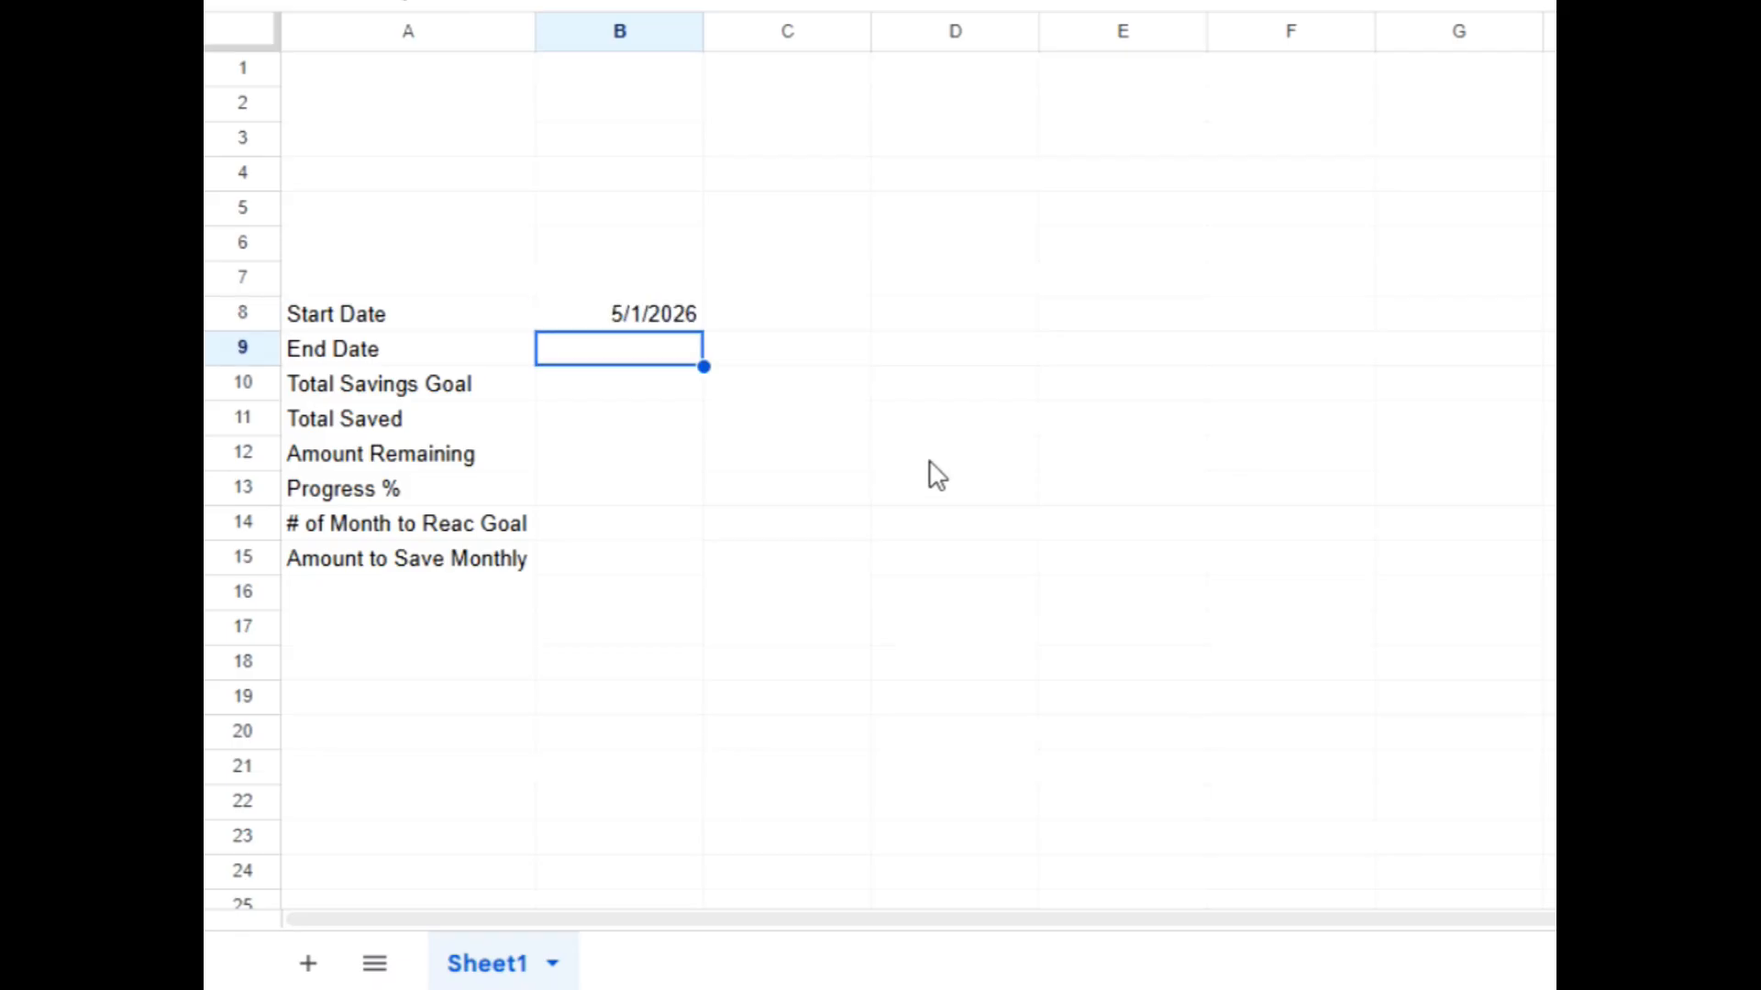
{"action": "type", "text": "5/1/2029"}
{"action": "key", "text": "Return"}
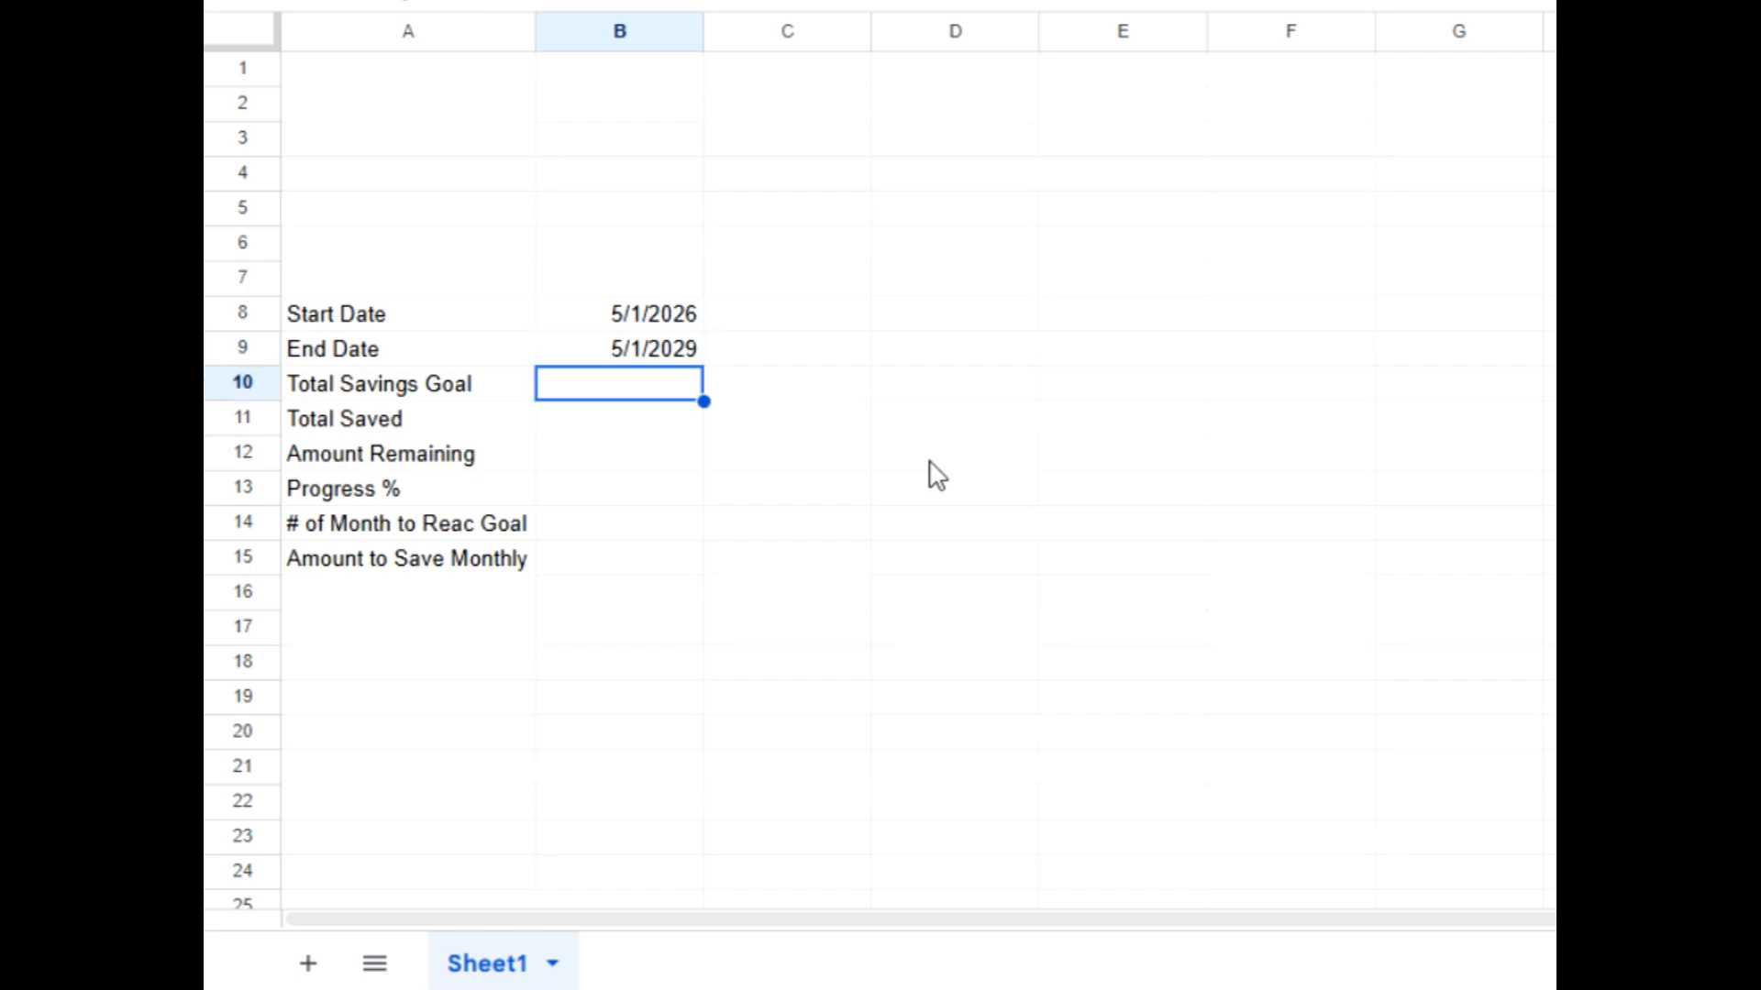
Enter 10000 as the total savings goal in B10 and format it as currency
{"action": "type", "text": "10000"}
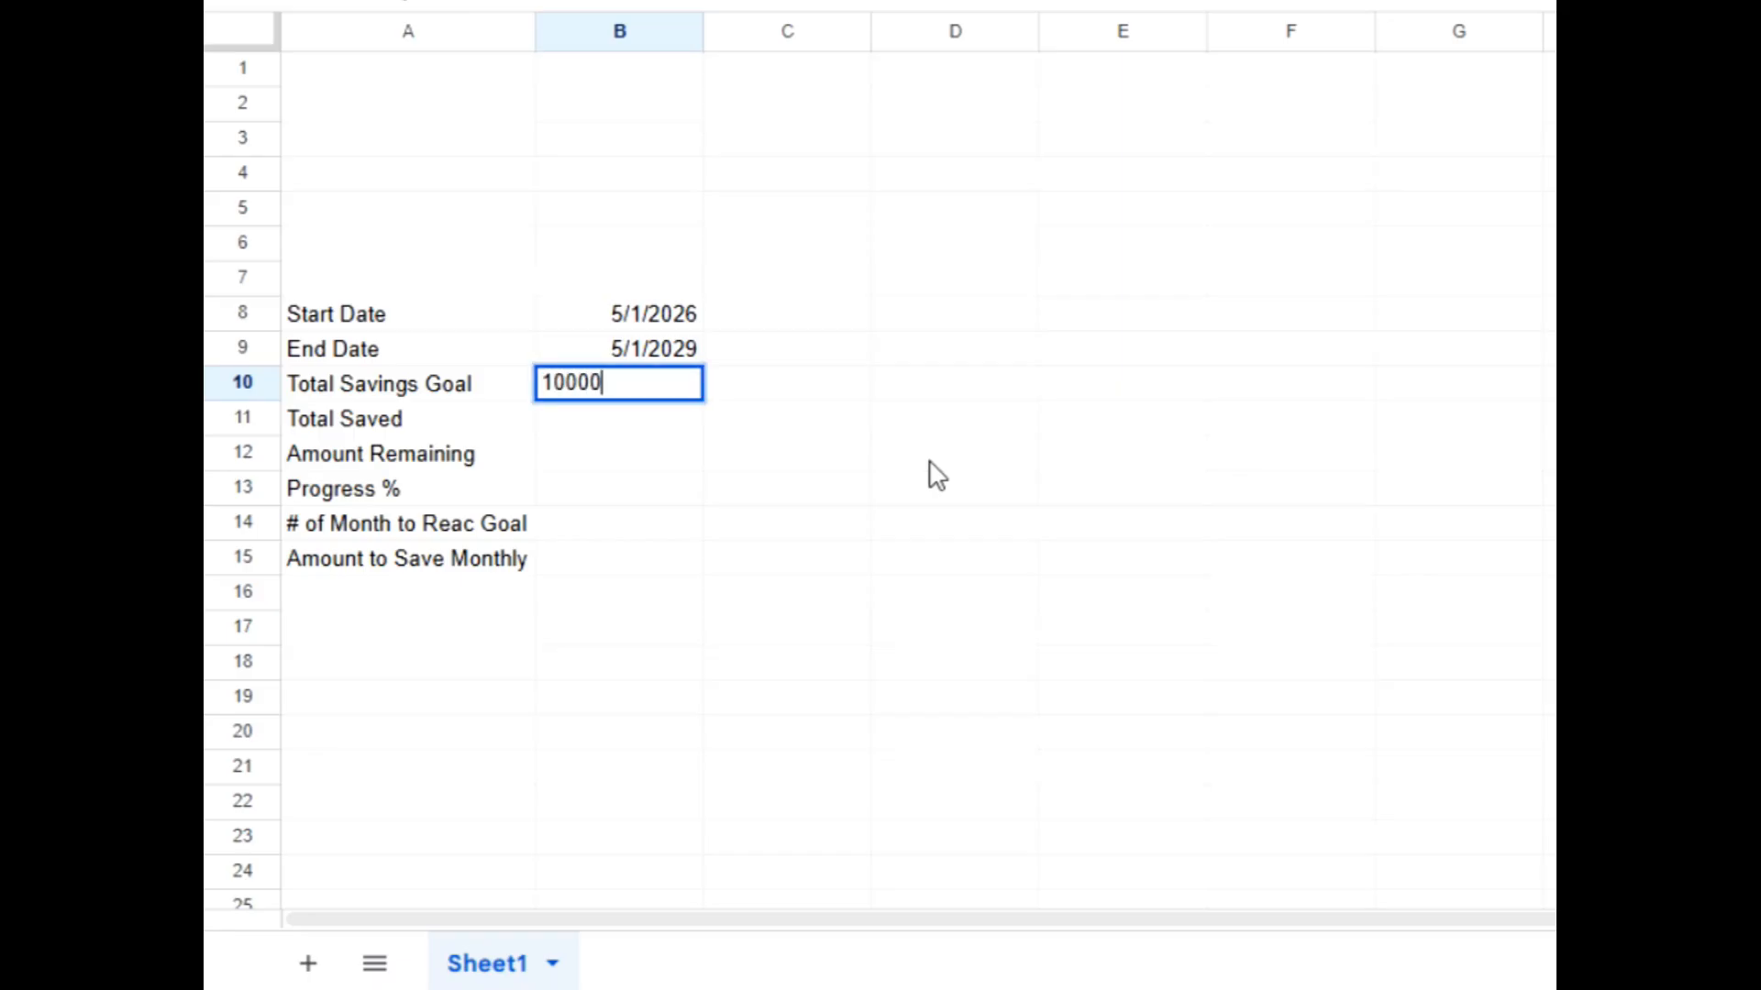
{"action": "key", "text": "Return"}
{"action": "left_click", "coordinate": [607, 391]}
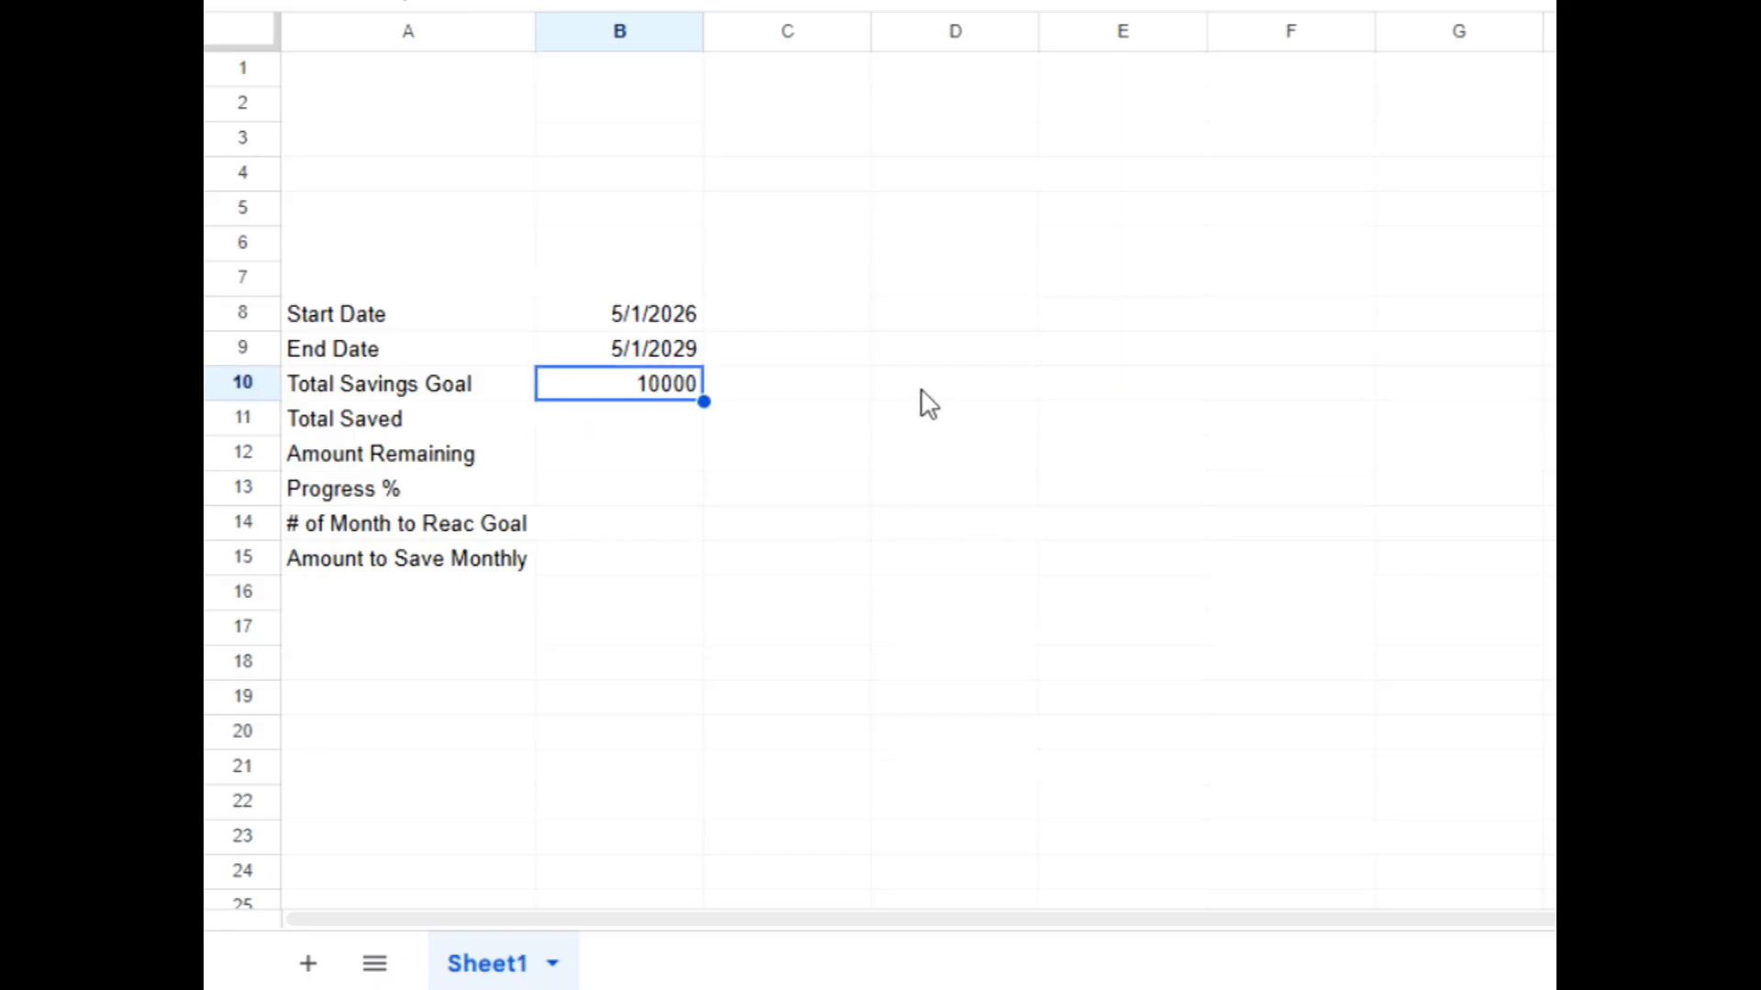
Calculate the amount remaining in B12 by subtracting total saved from the savings goal with =B10-B11
{"action": "left_click", "coordinate": [632, 431]}
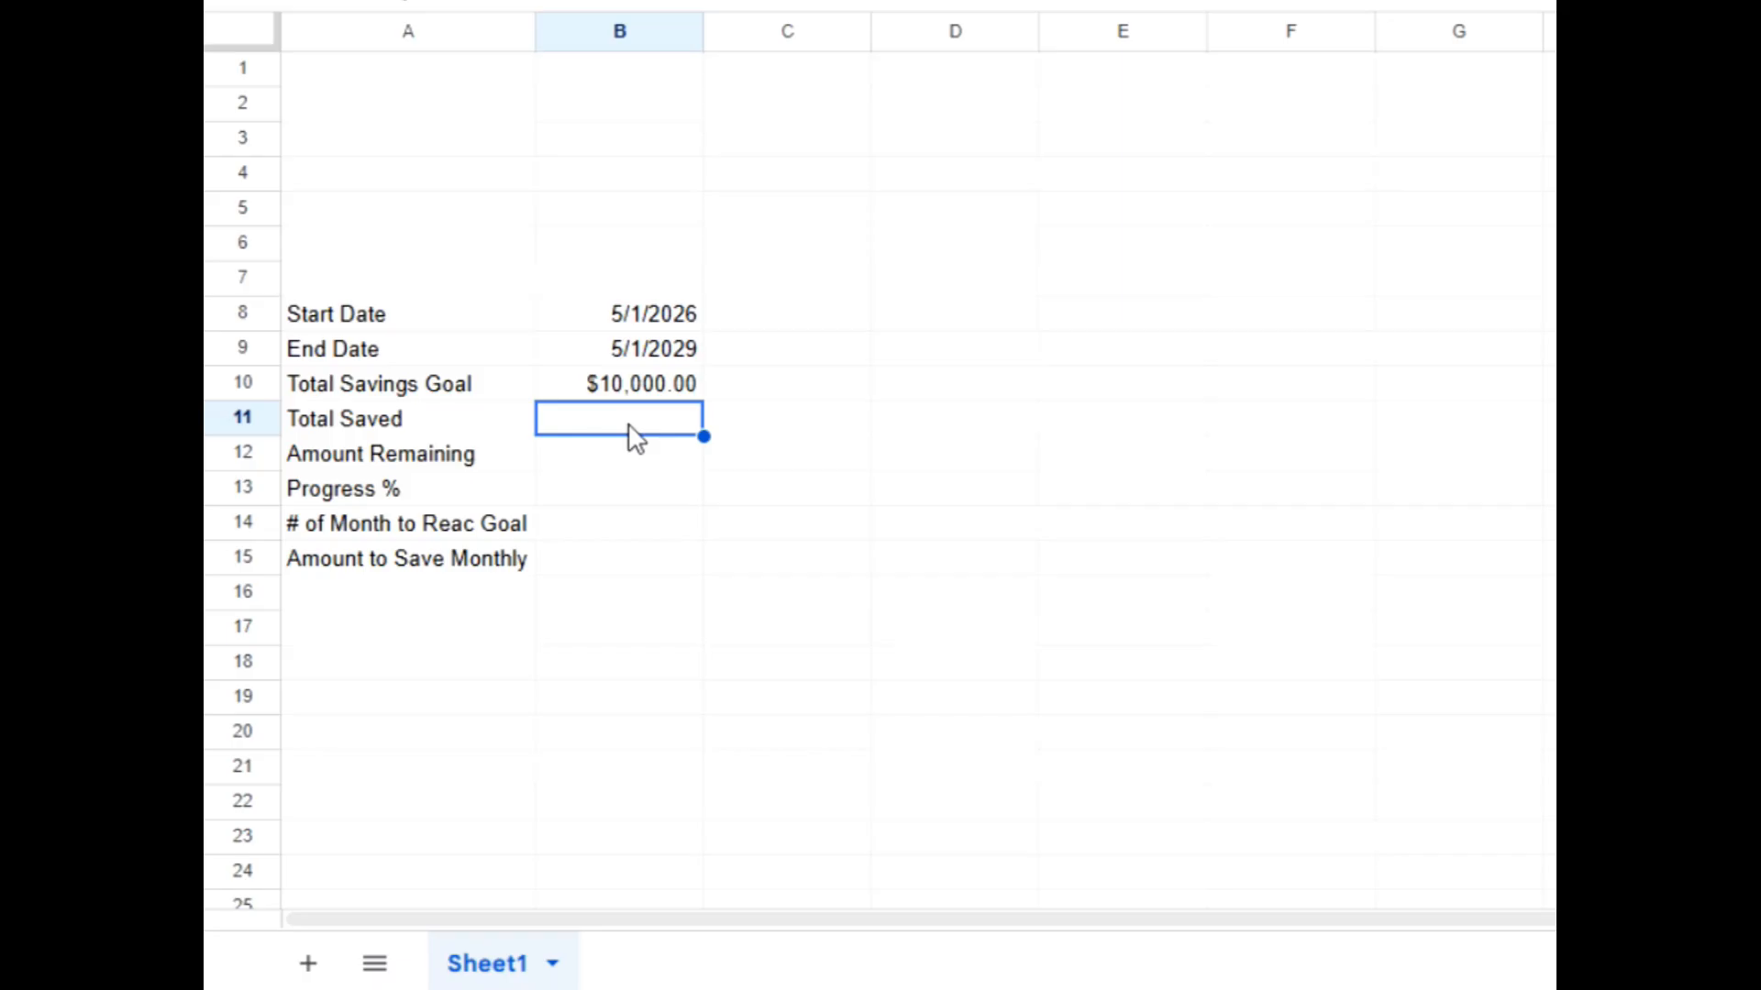
{"action": "key", "text": "Down"}
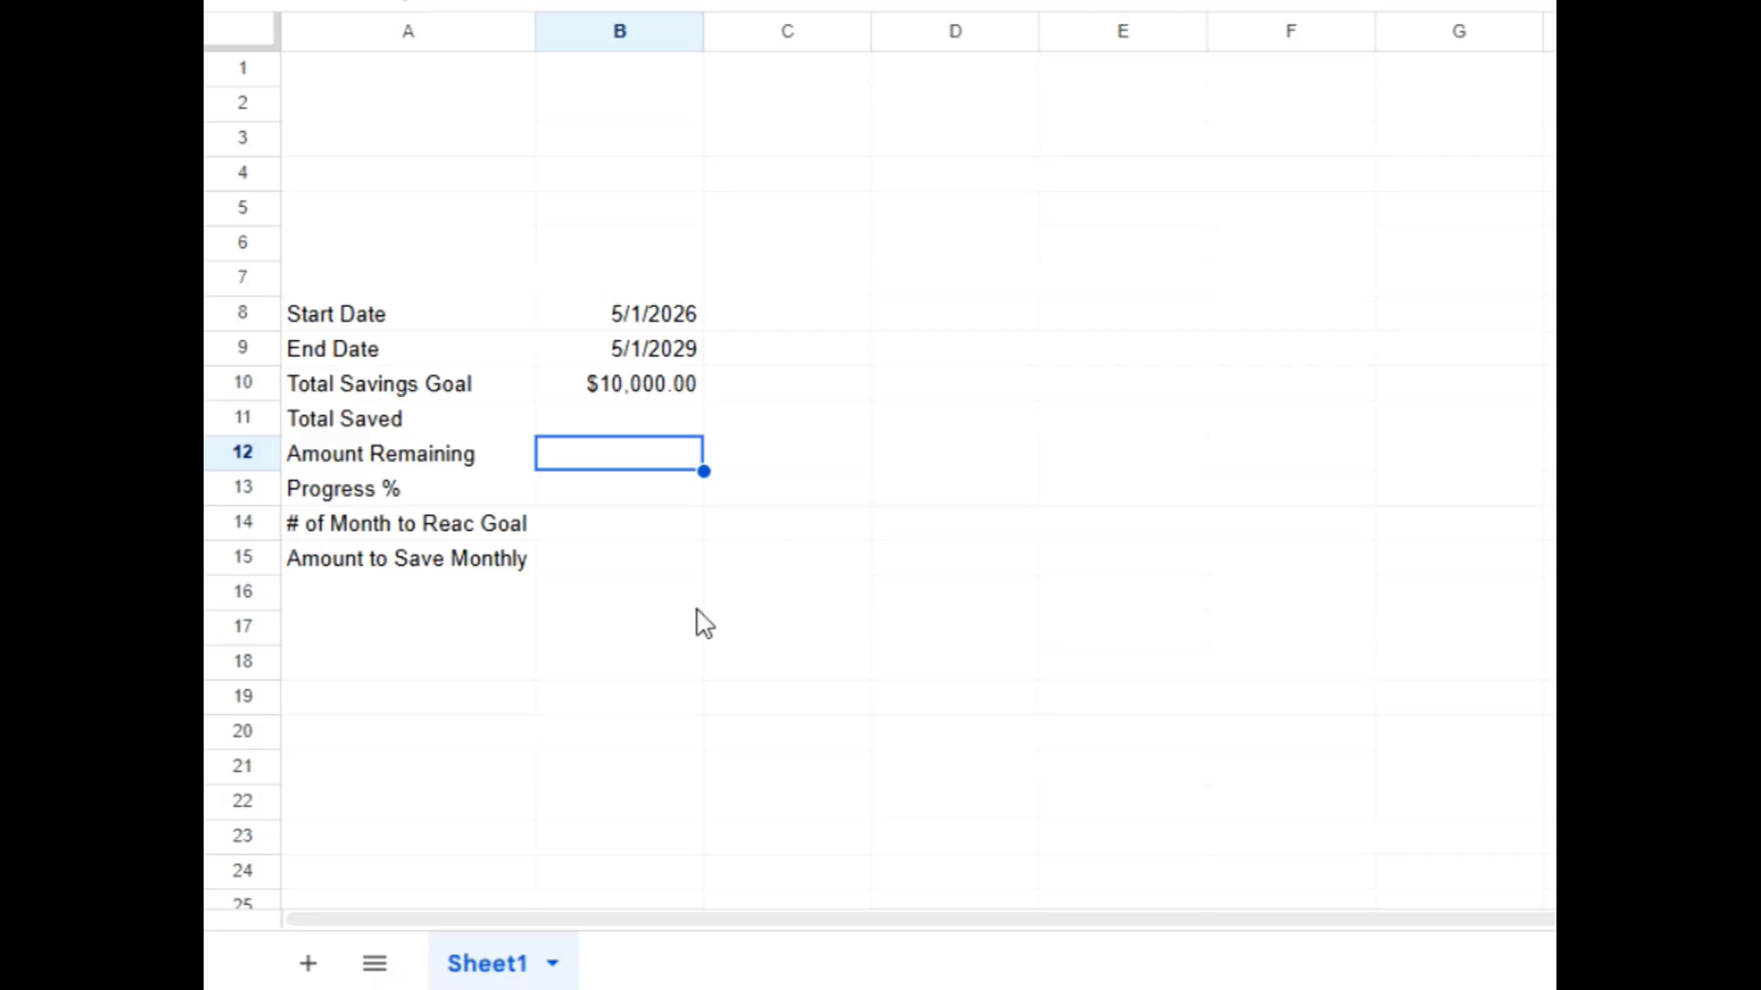
{"action": "type", "text": "="}
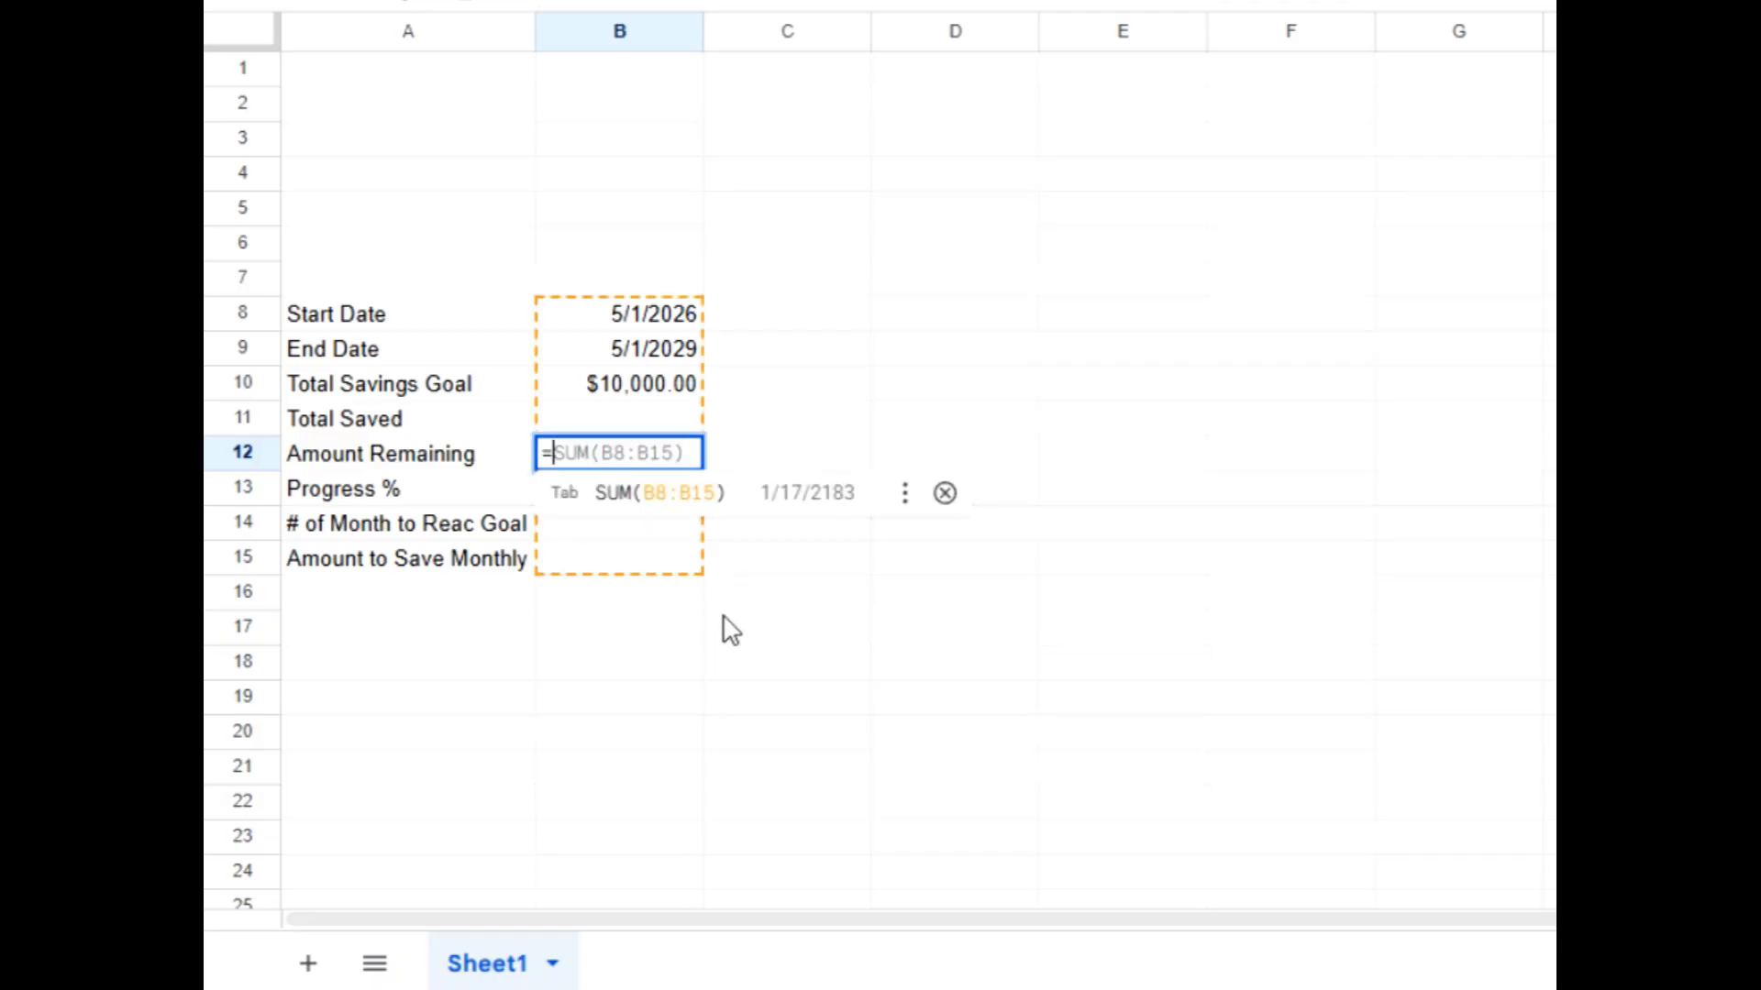
{"action": "left_click", "coordinate": [652, 392]}
{"action": "type", "text": "-"}
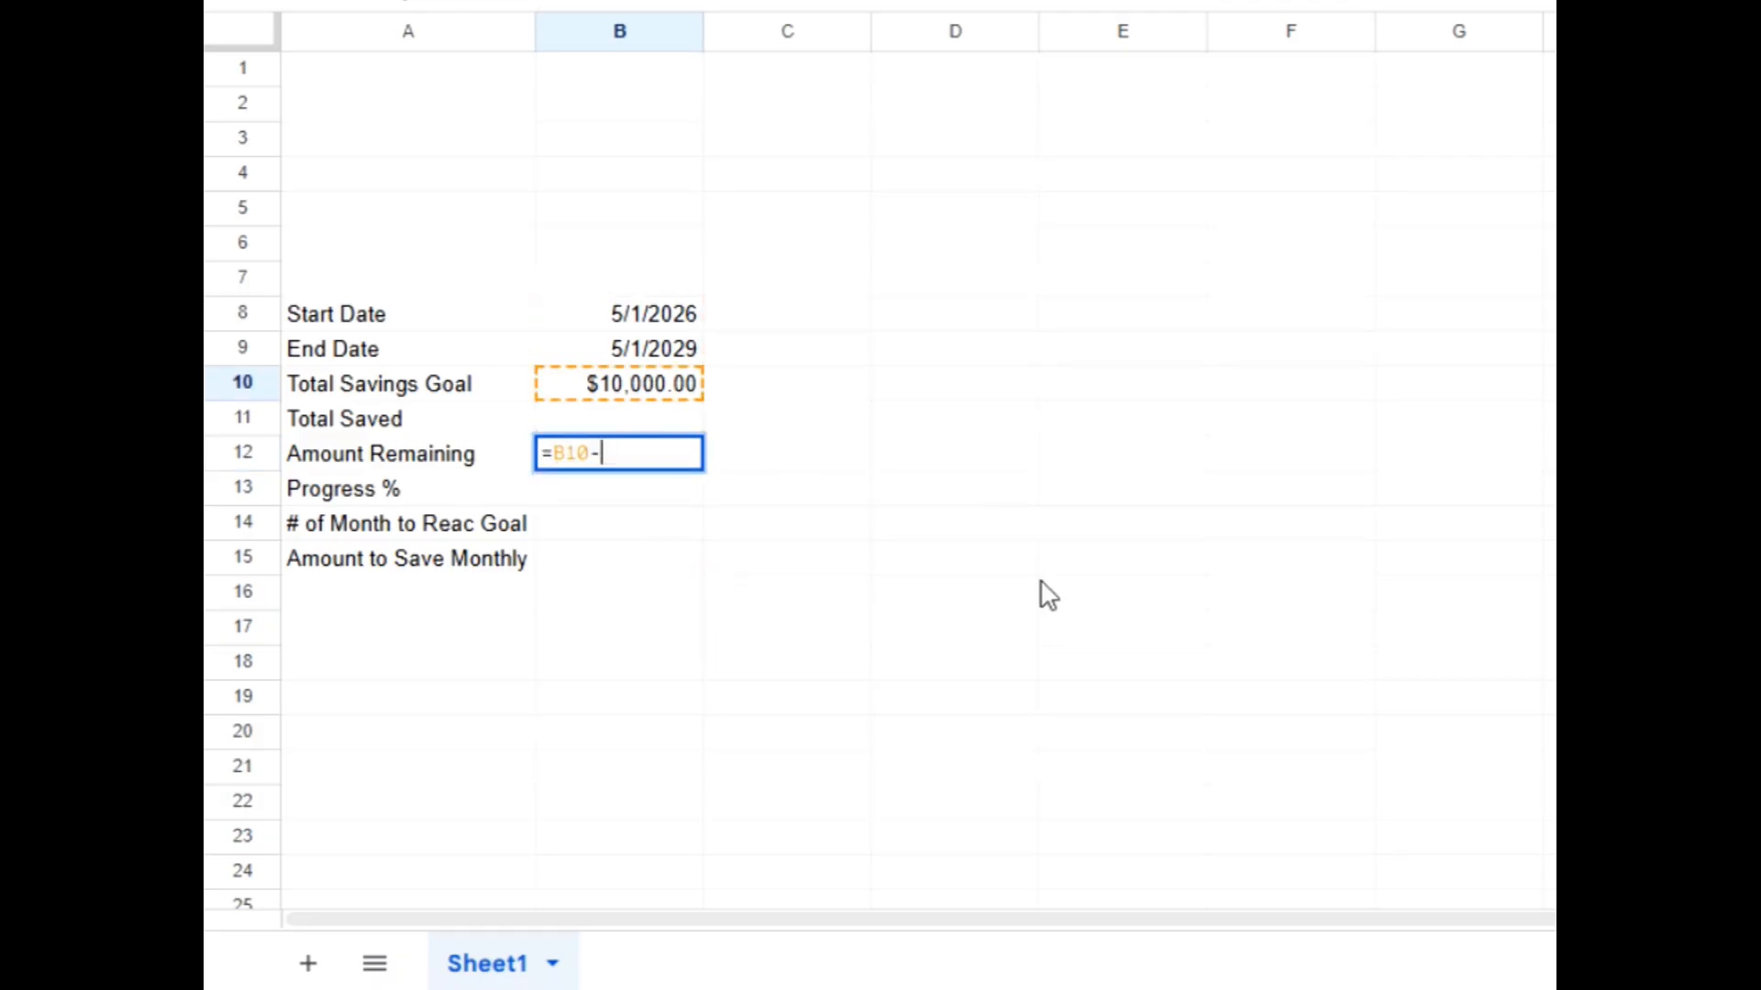
{"action": "left_click", "coordinate": [590, 425]}
{"action": "key", "text": "Return"}
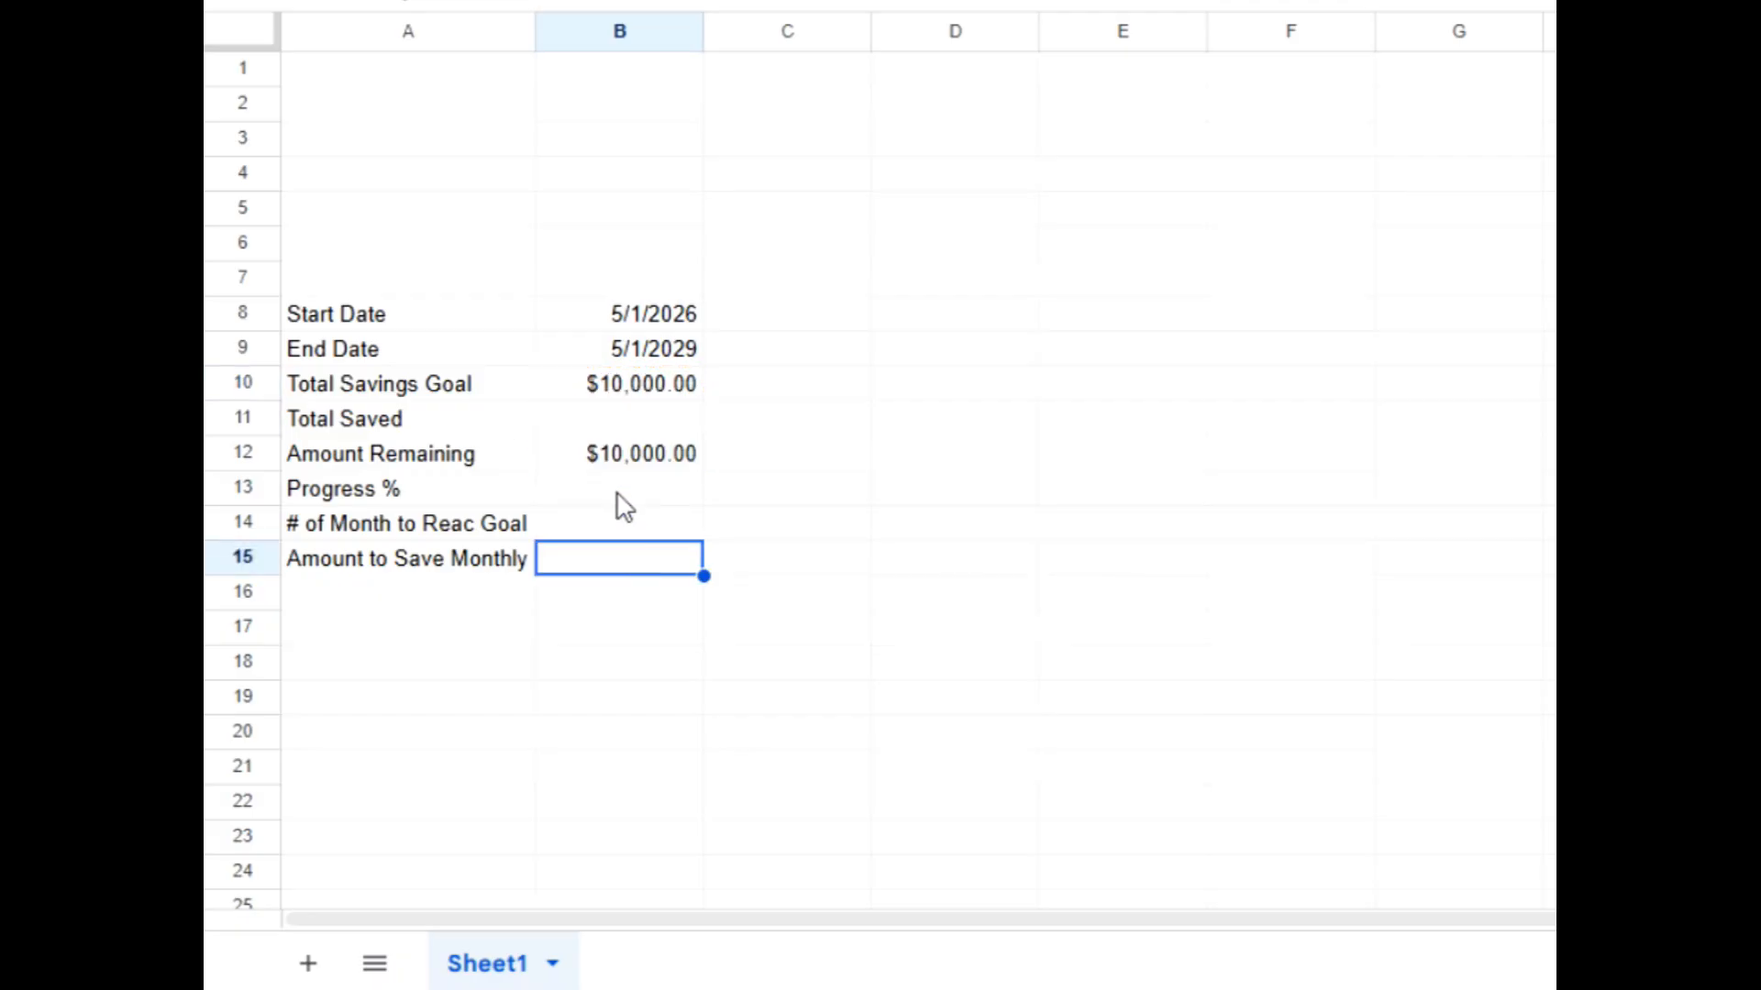
Calculate the progress percentage in B13 with =B11/B10 and dismiss the autofill suggestion for the cells below
{"action": "left_click", "coordinate": [628, 493]}
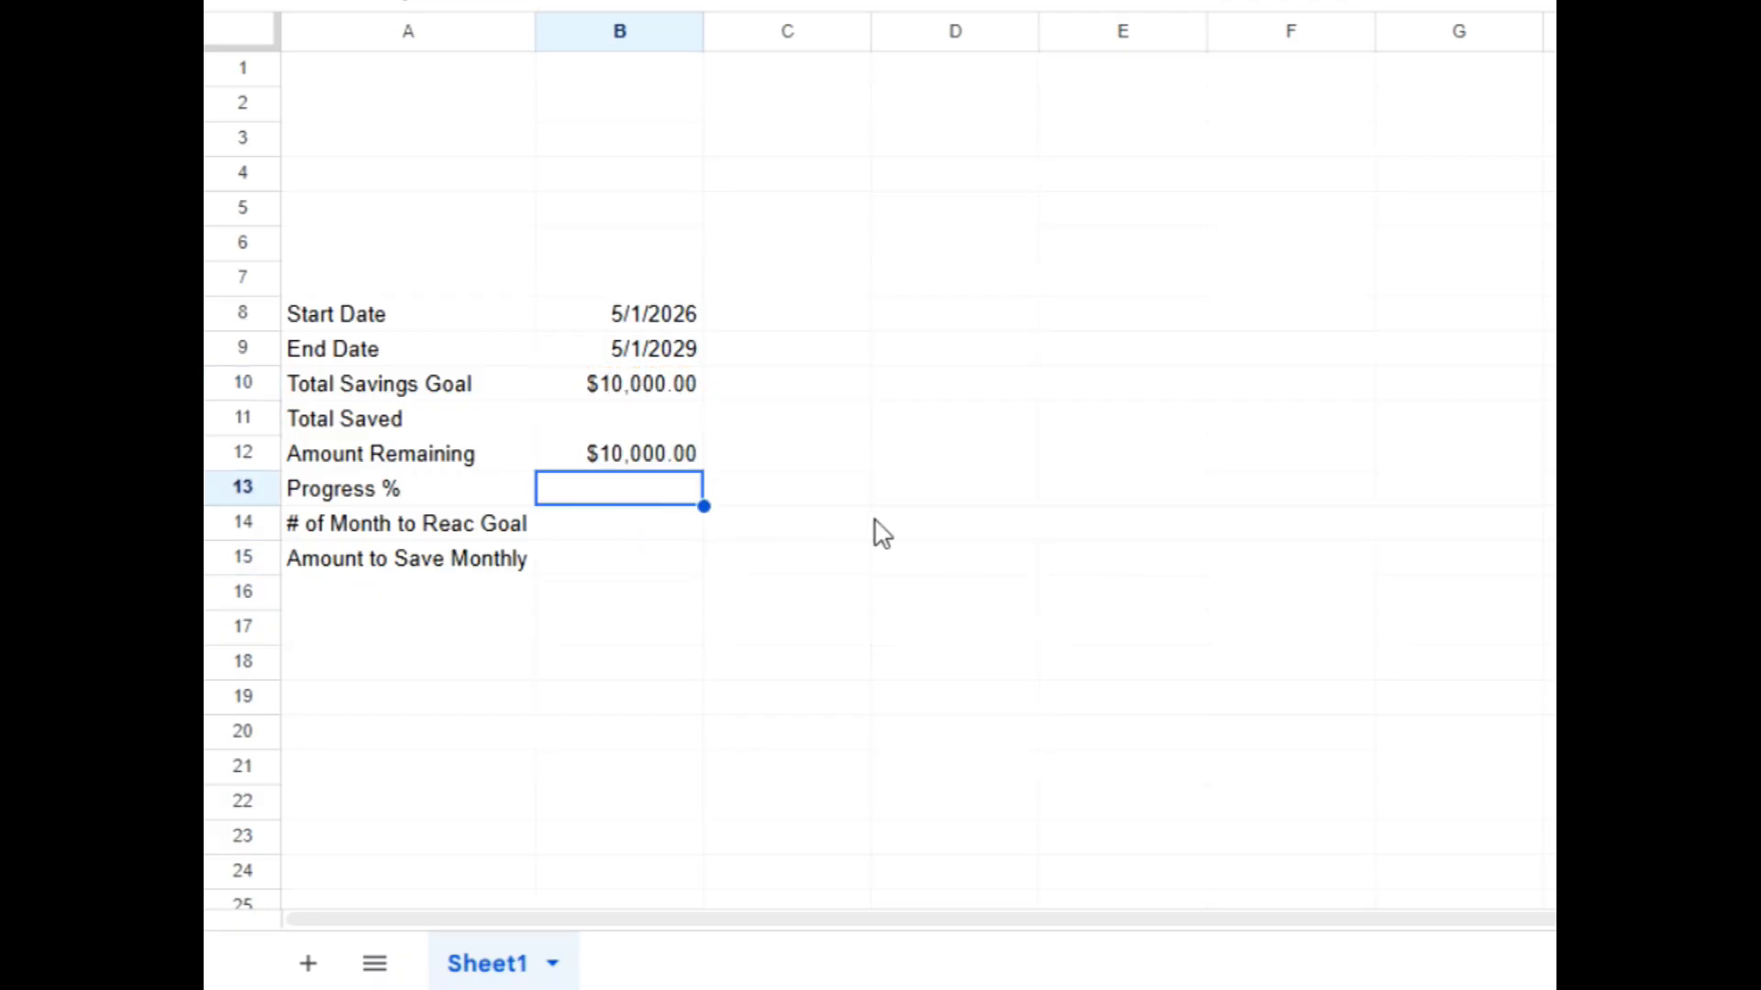
{"action": "type", "text": "="}
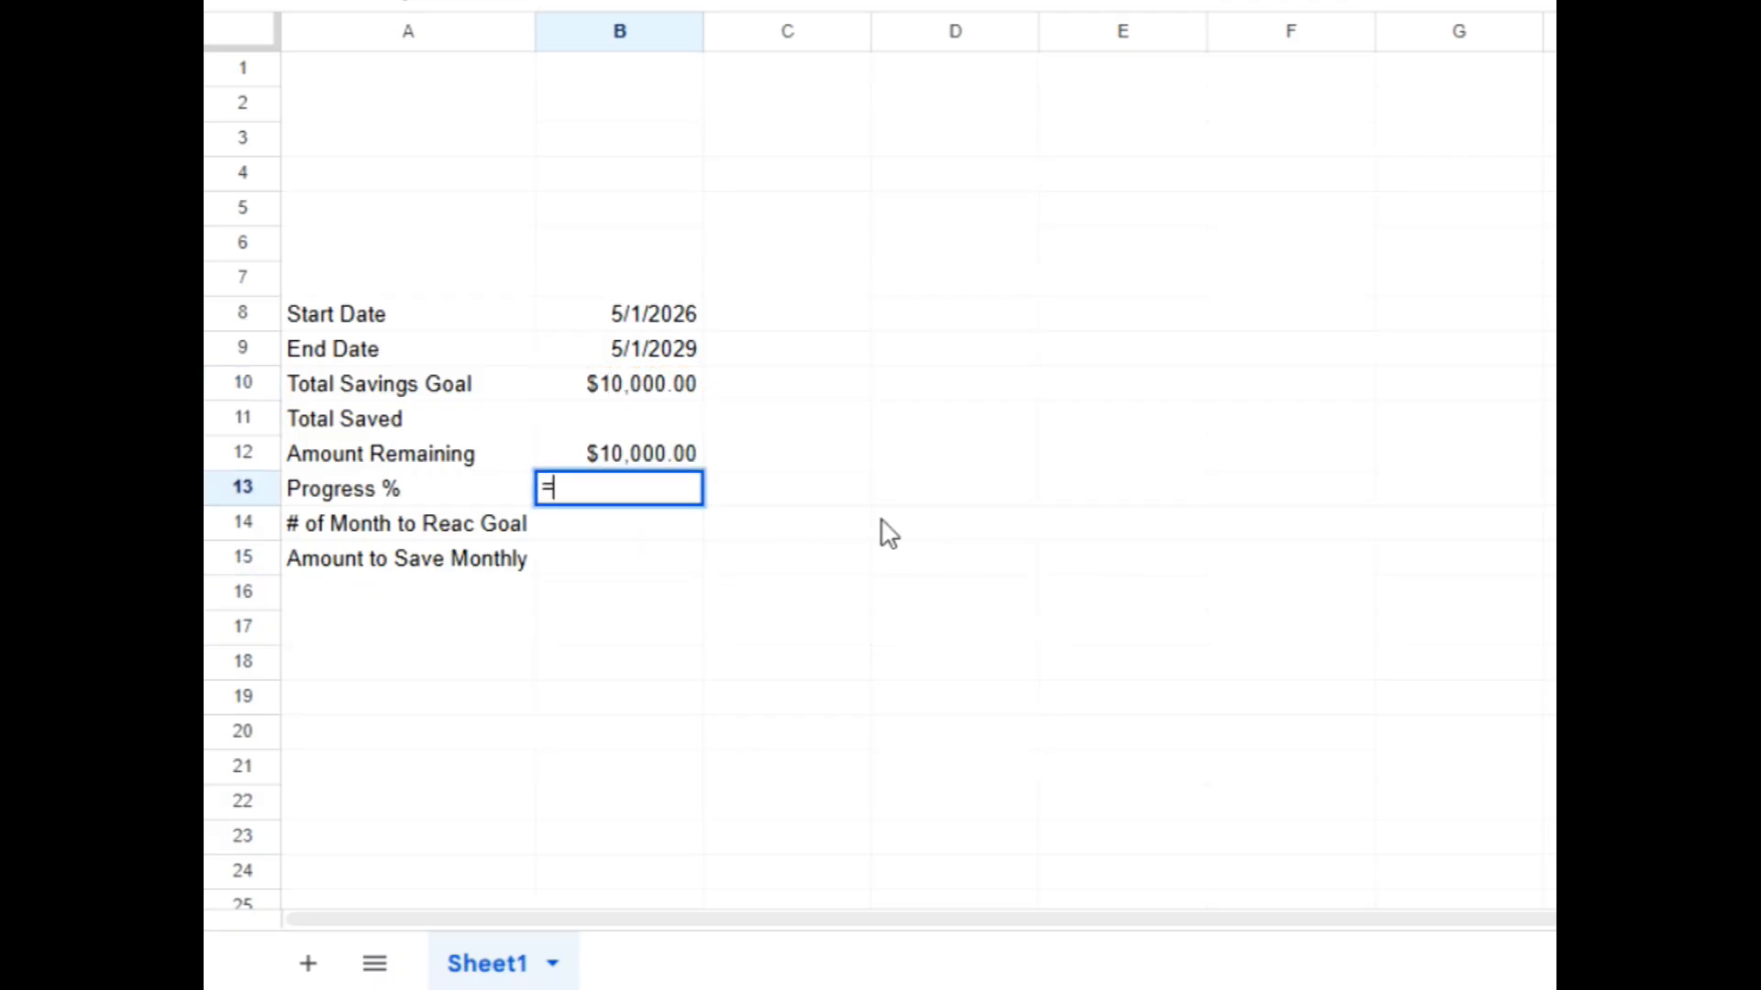
{"action": "left_click", "coordinate": [645, 427]}
{"action": "type", "text": "/"}
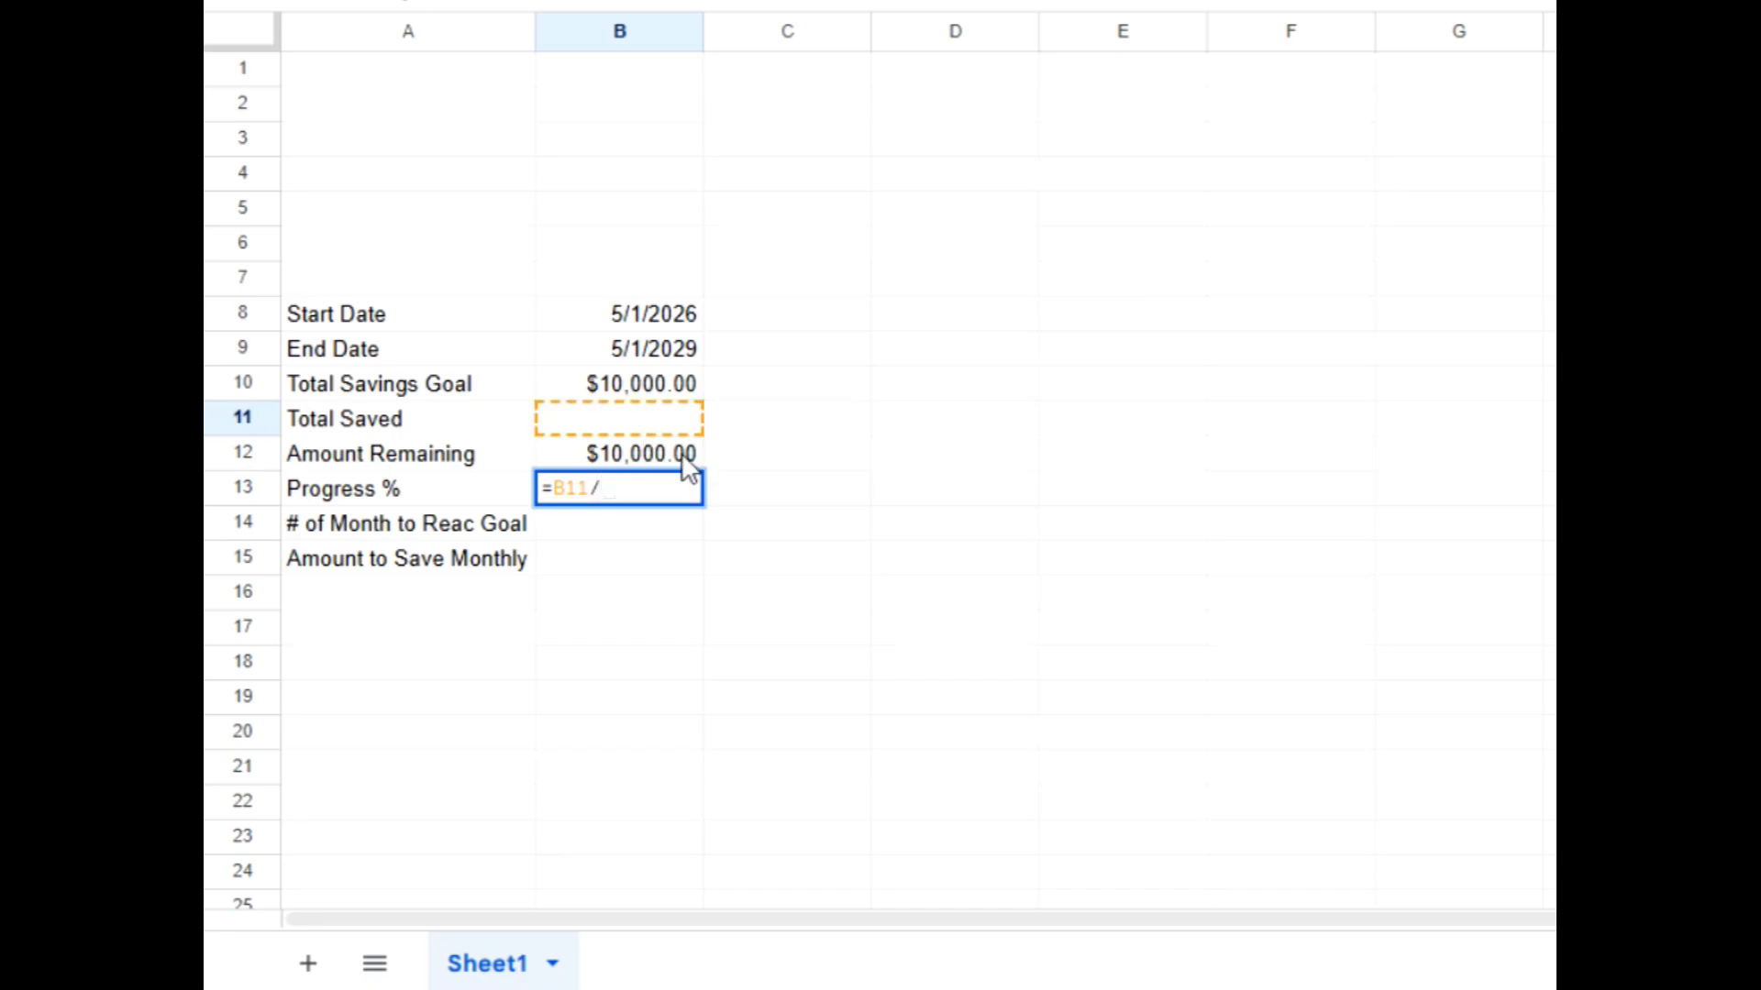
{"action": "left_click", "coordinate": [674, 394]}
{"action": "key", "text": "Return"}
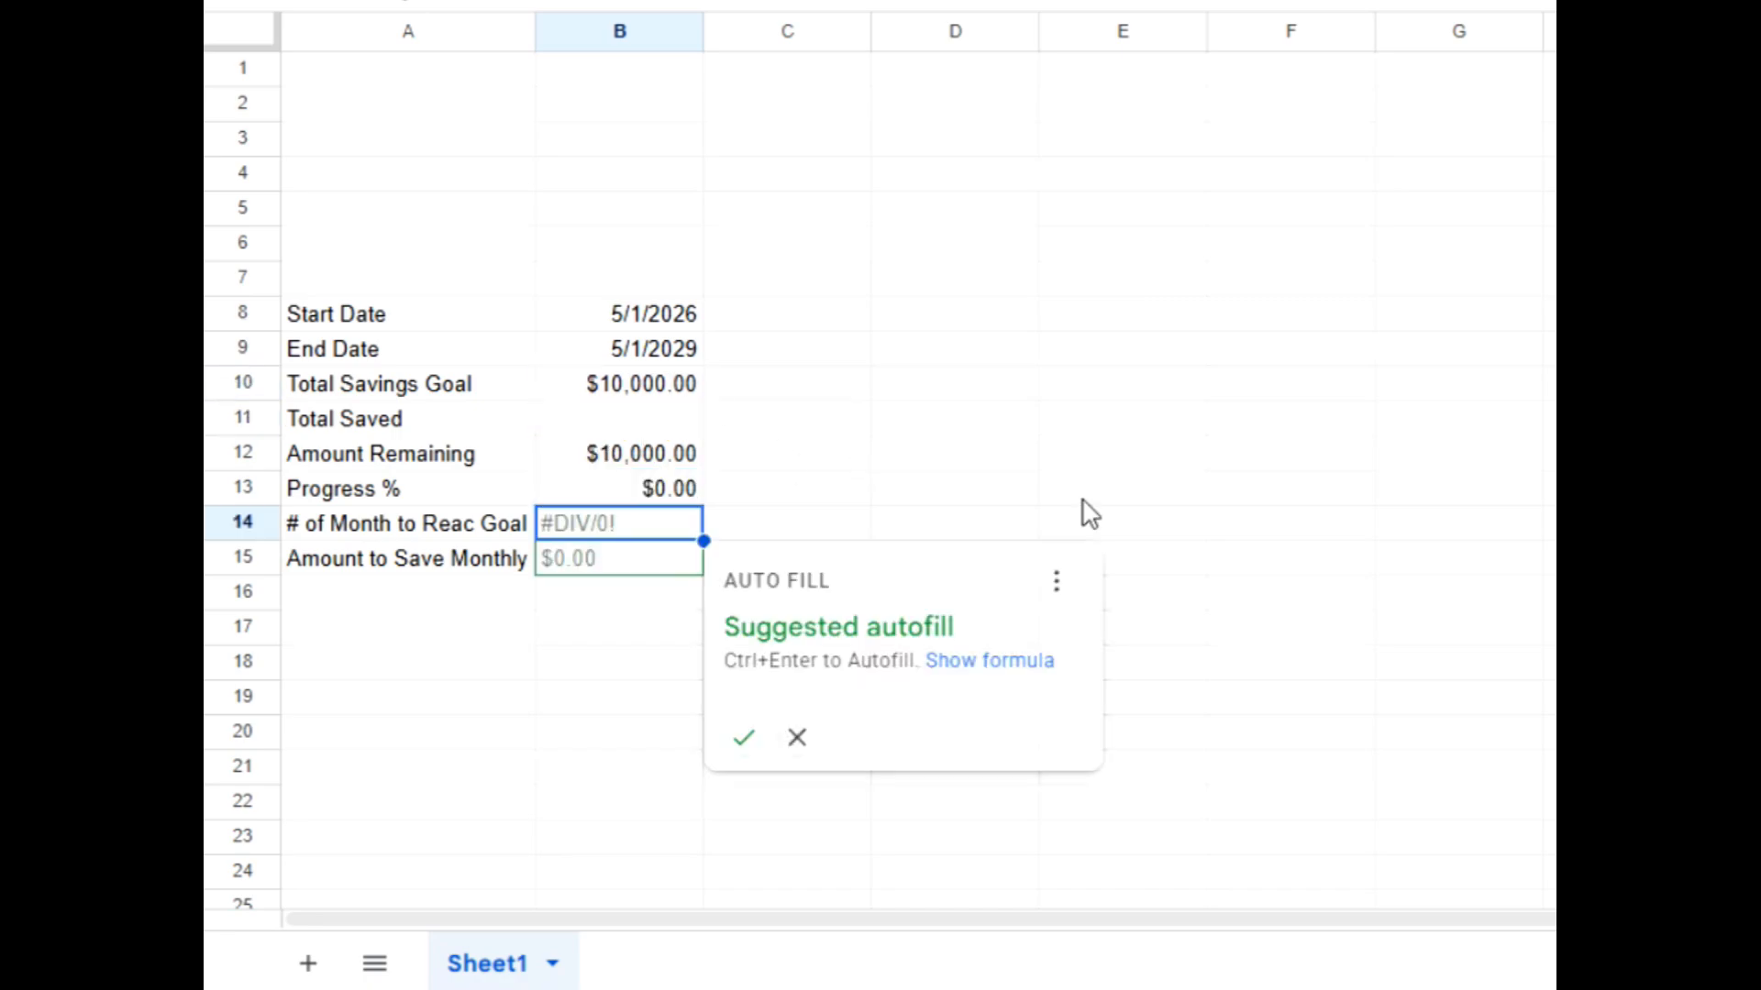
{"action": "left_click", "coordinate": [798, 738]}
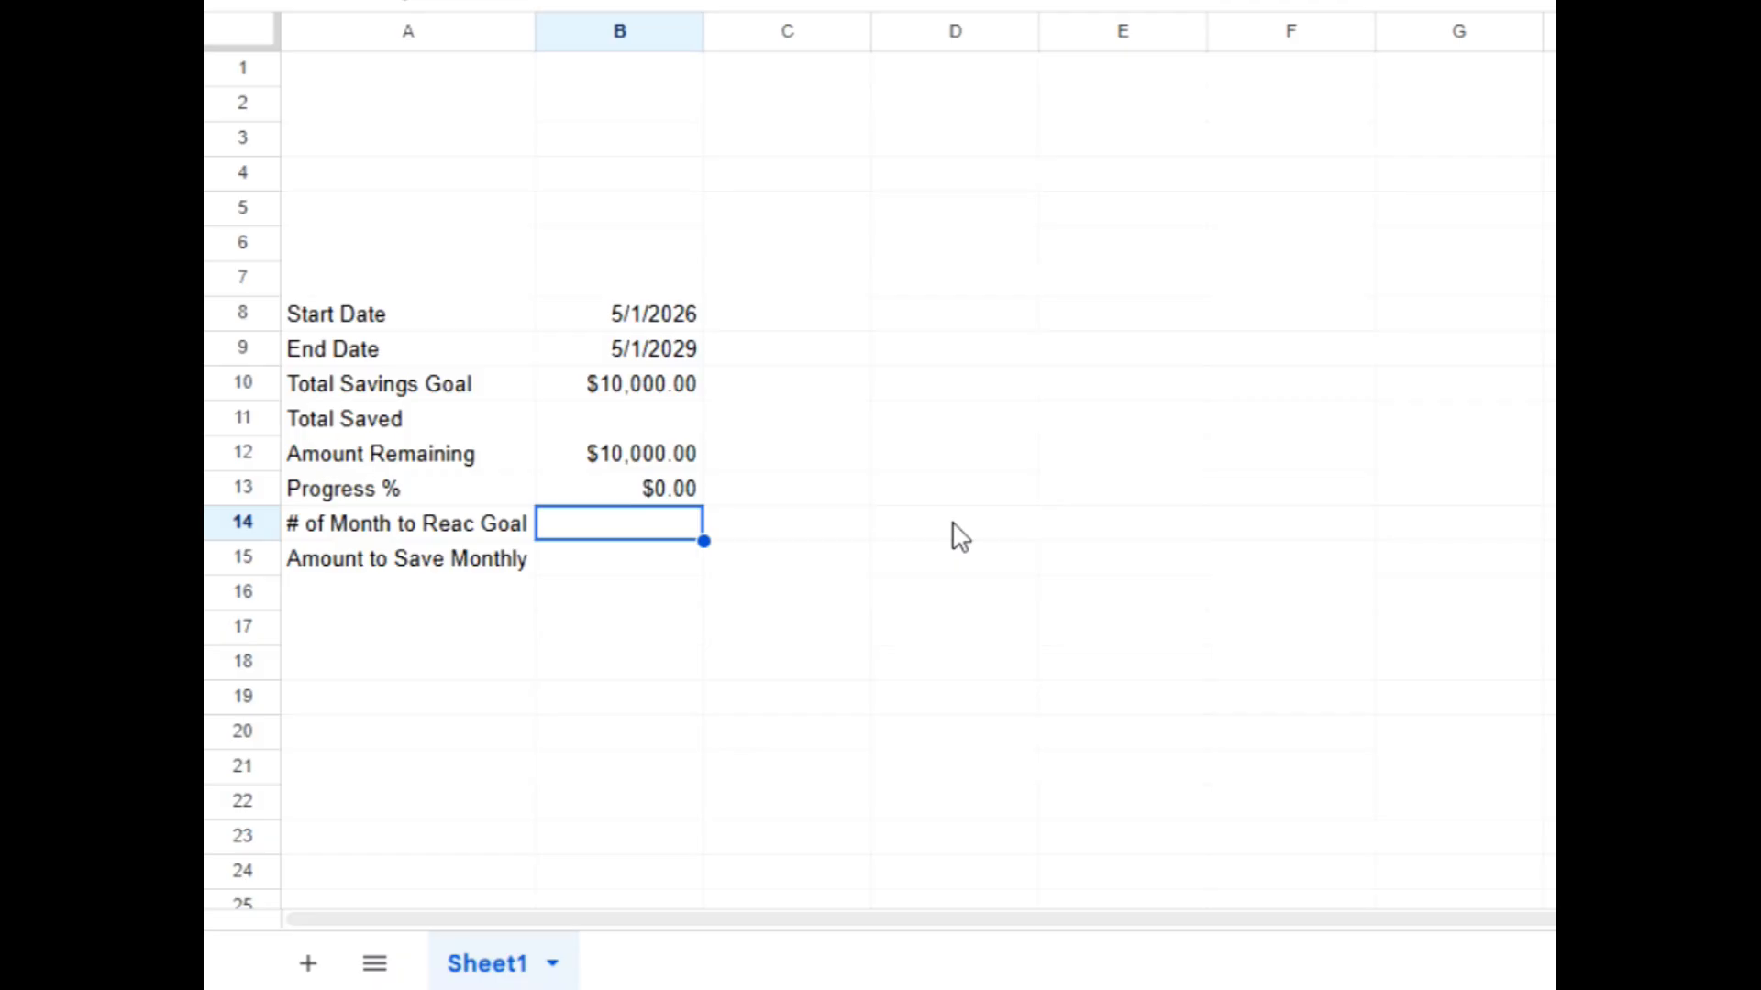
Calculate the number of months to reach the goal in B14 with =DATEDIF(B8,B9,"M")
{"action": "type", "text": "=dated"}
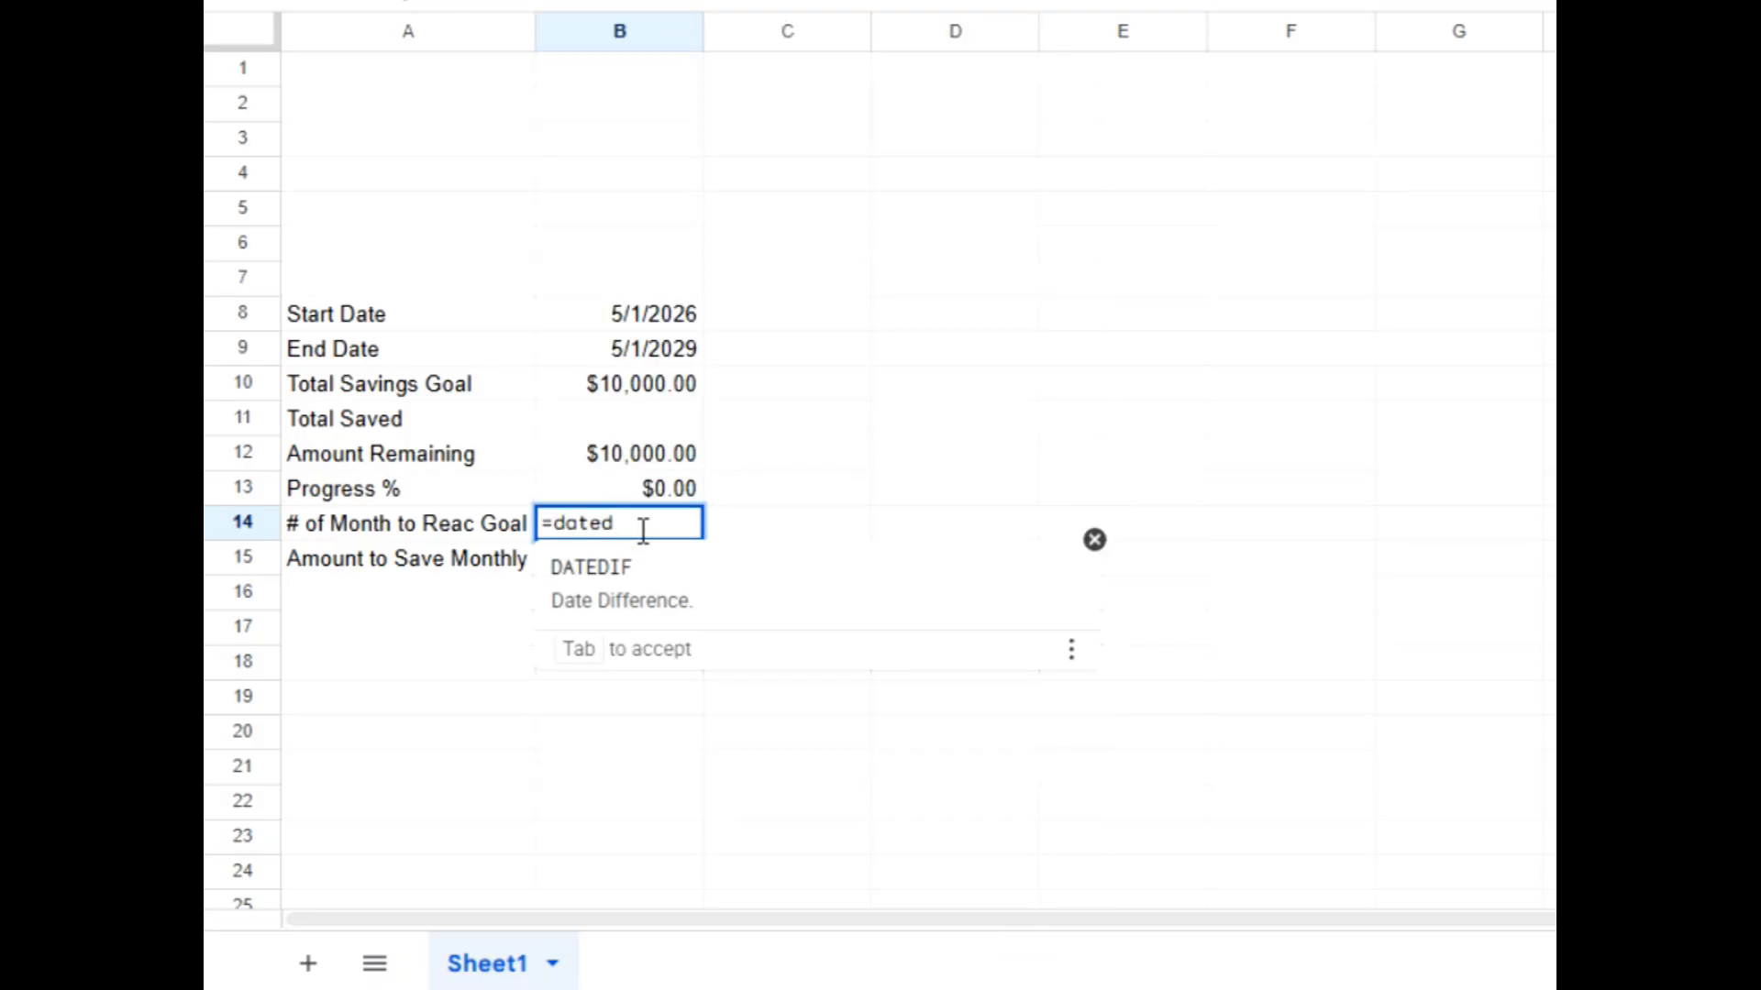
{"action": "key", "text": "Tab"}
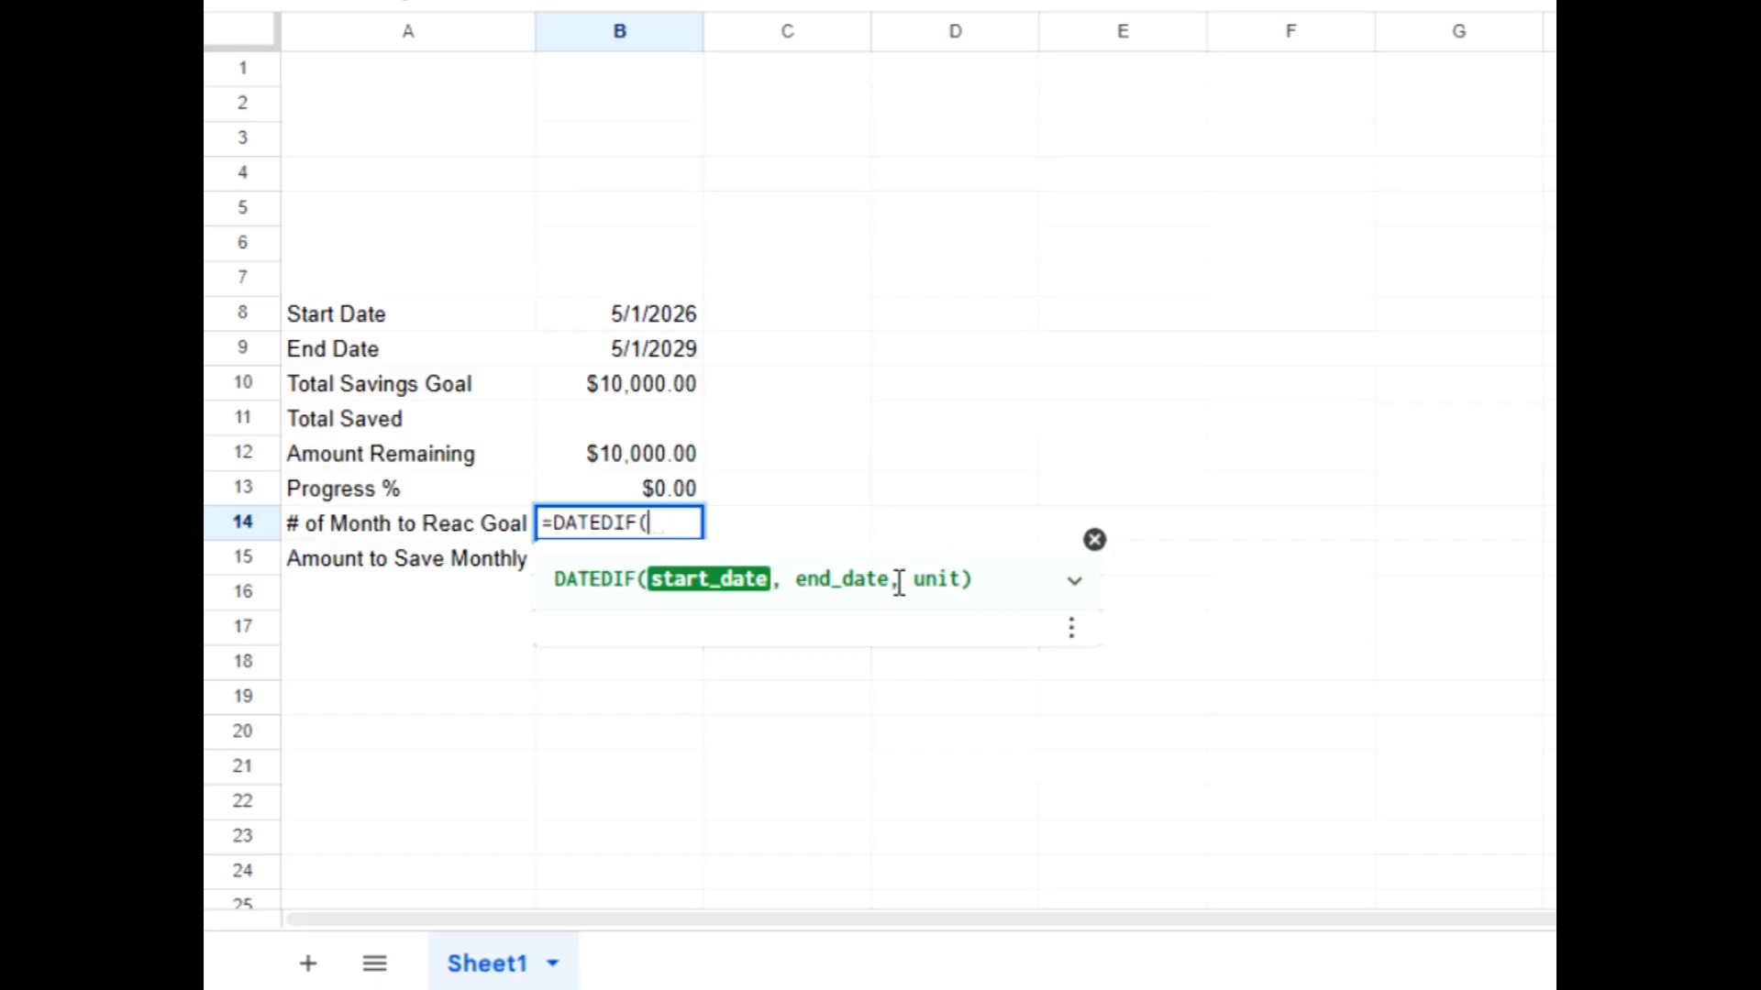
{"action": "left_click", "coordinate": [676, 321]}
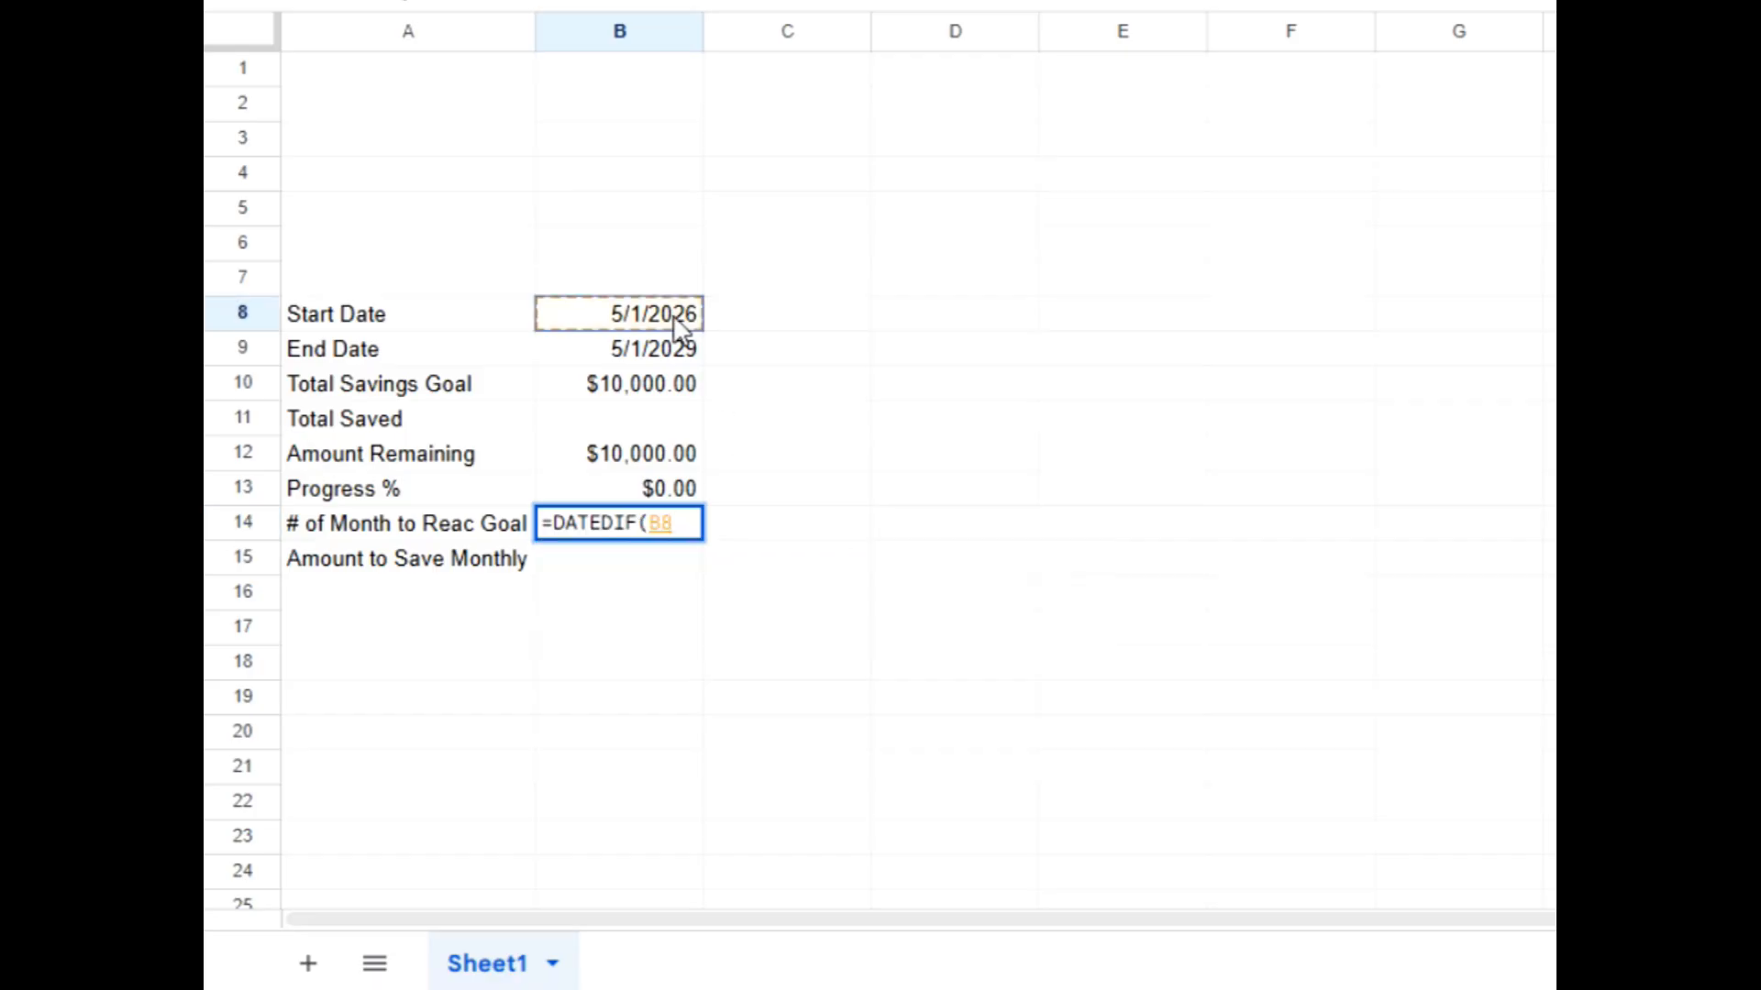
{"action": "type", "text": ","}
{"action": "left_click", "coordinate": [668, 359]}
{"action": "type", "text": ","}
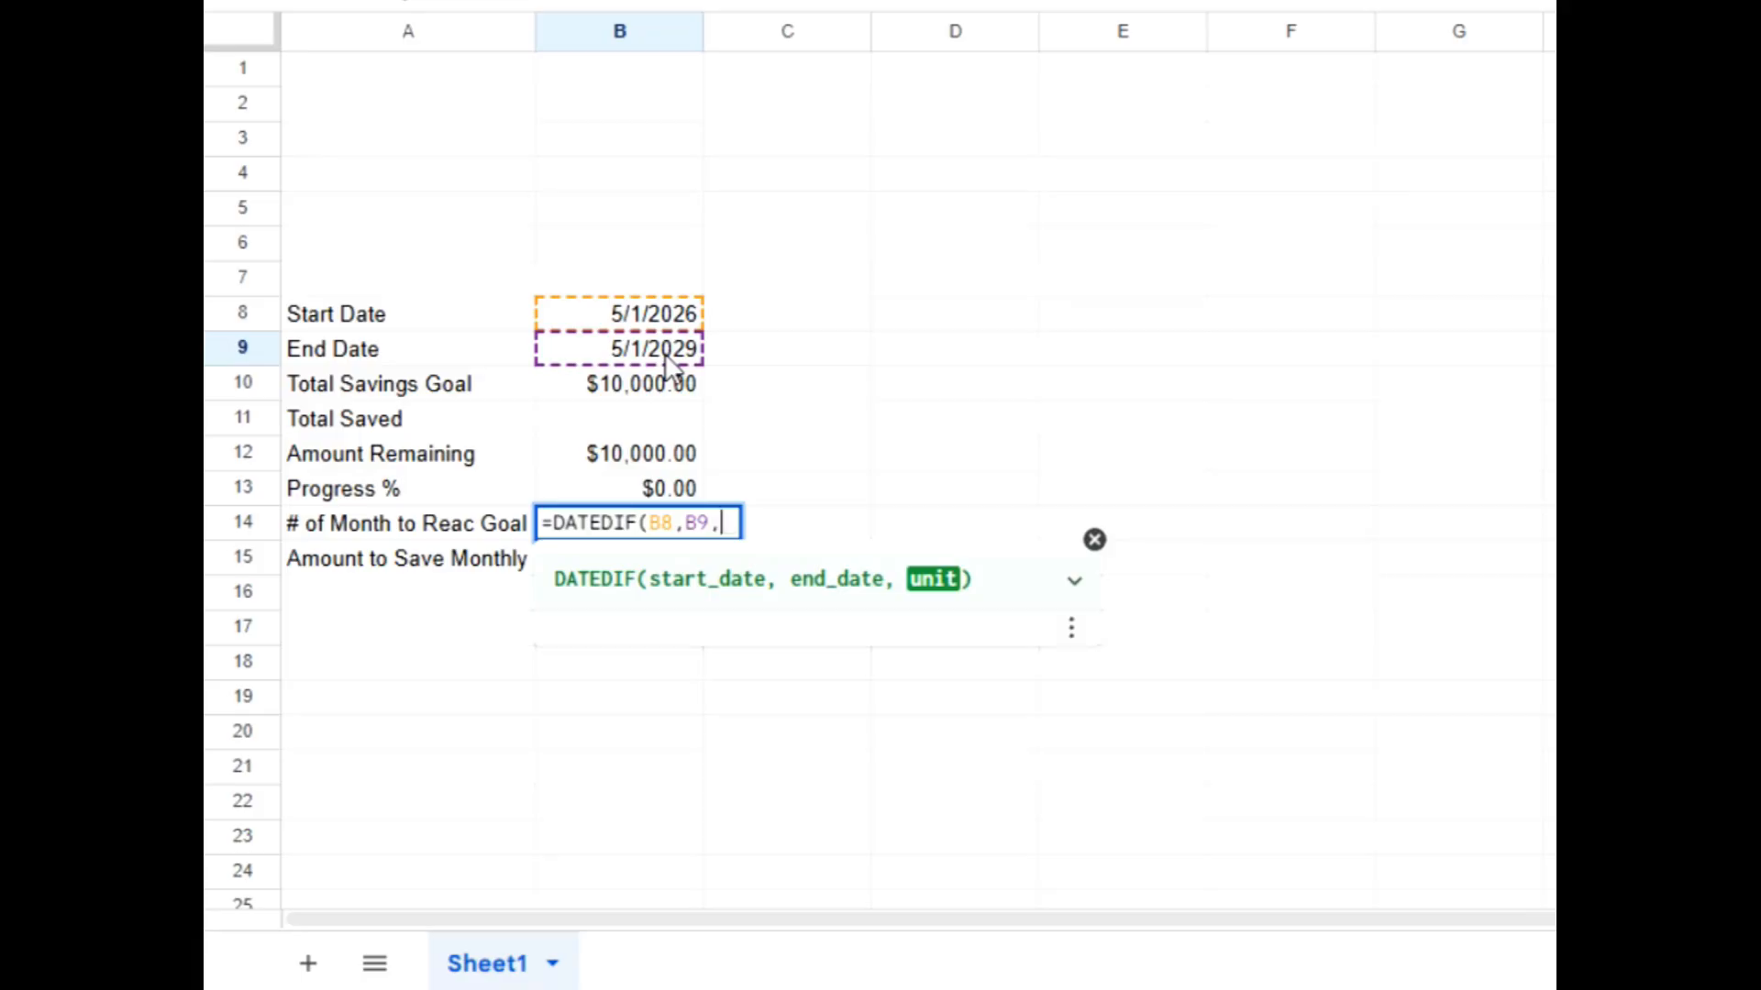
{"action": "type", "text": "\"M\")"}
{"action": "key", "text": "Return"}
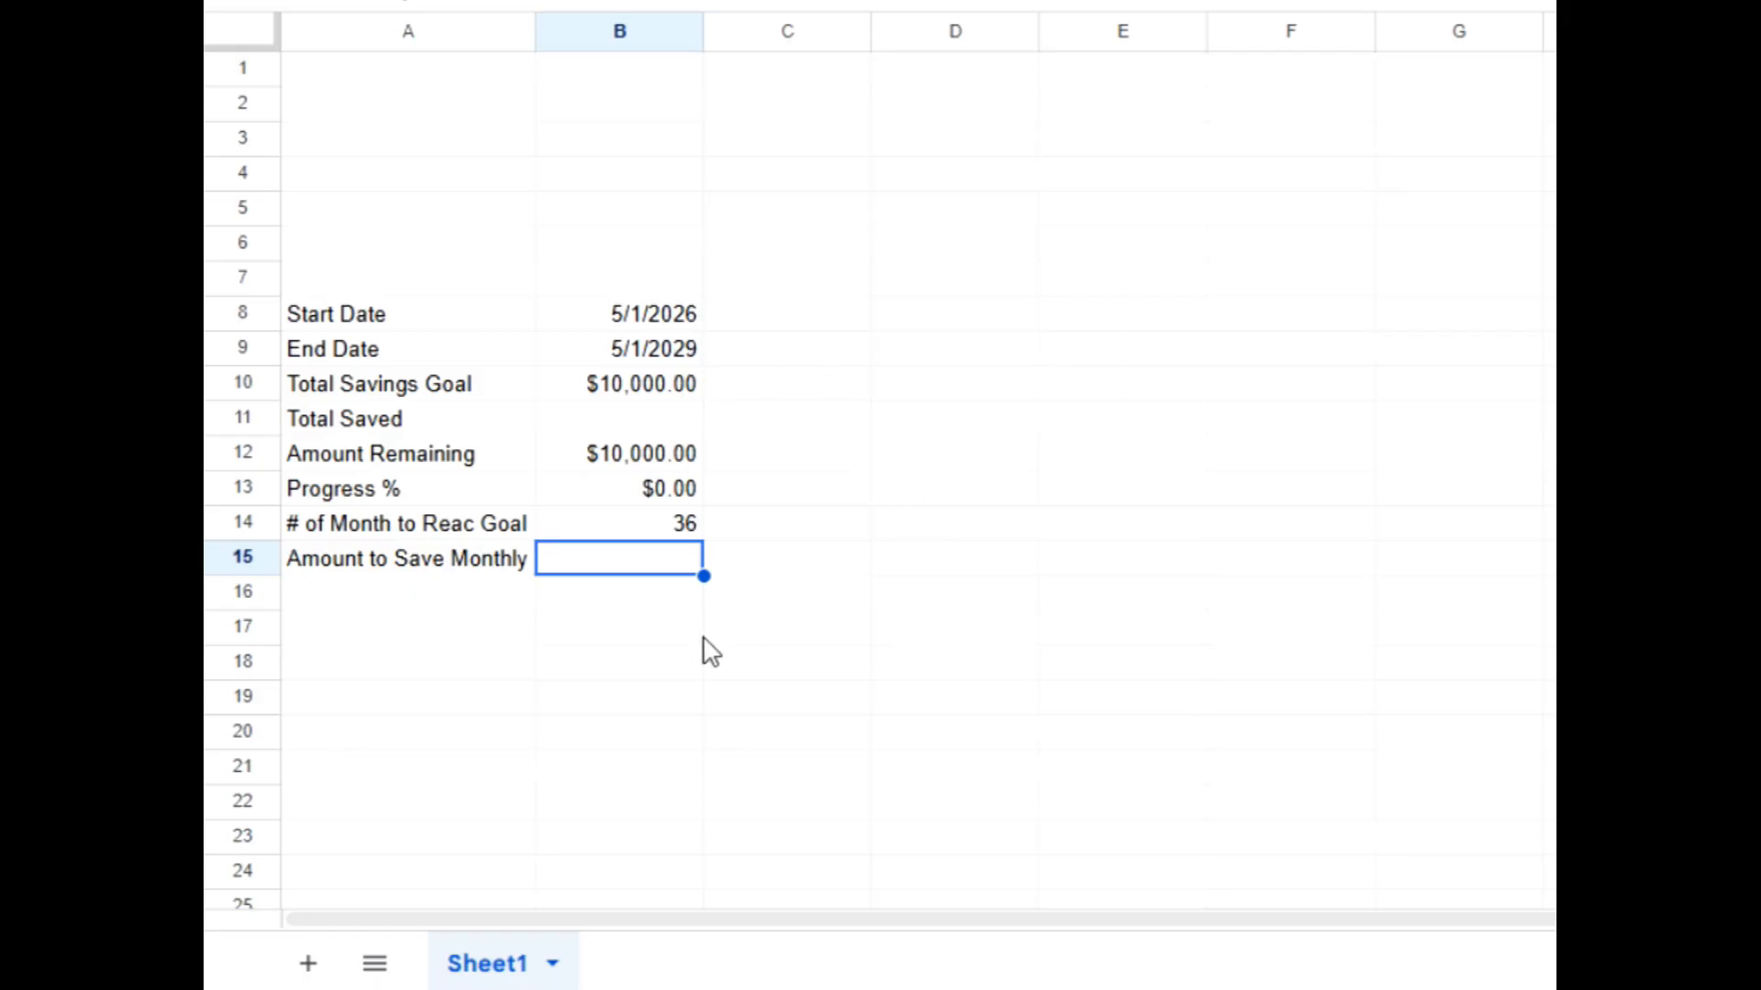
Calculate the amount to save monthly in B15 by dividing the savings goal by the number of months with =B10/B14
{"action": "type", "text": "="}
{"action": "left_click", "coordinate": [657, 397]}
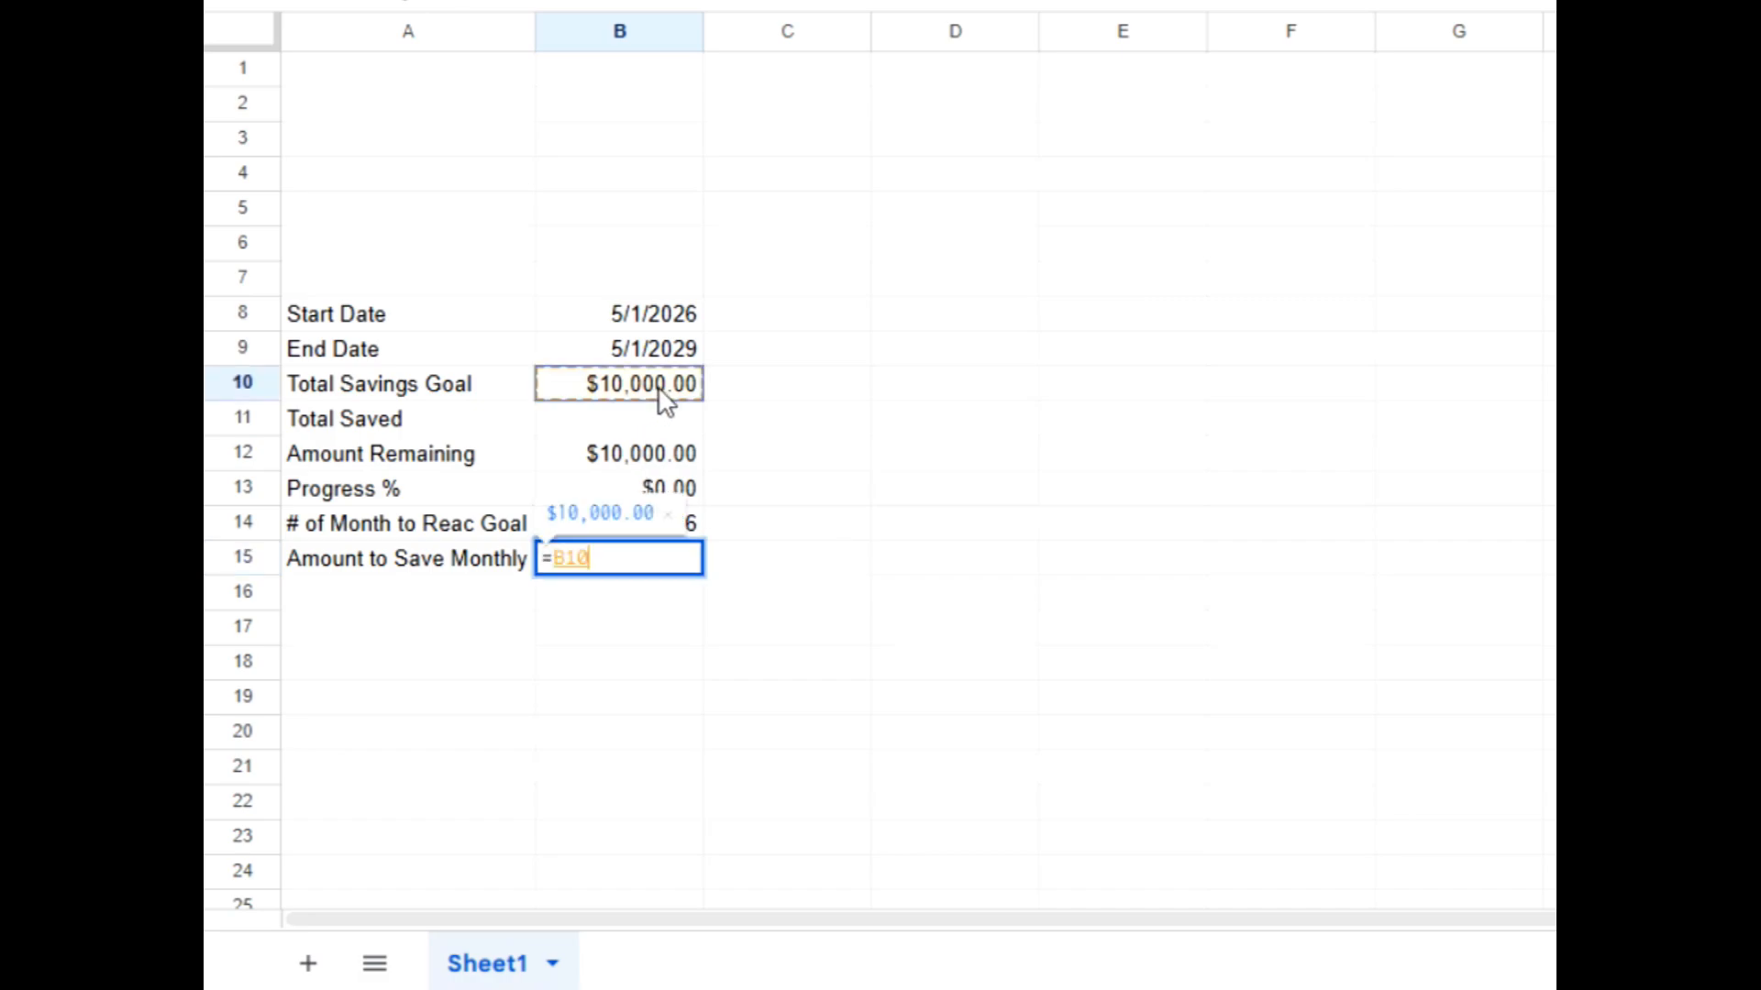
{"action": "type", "text": "/"}
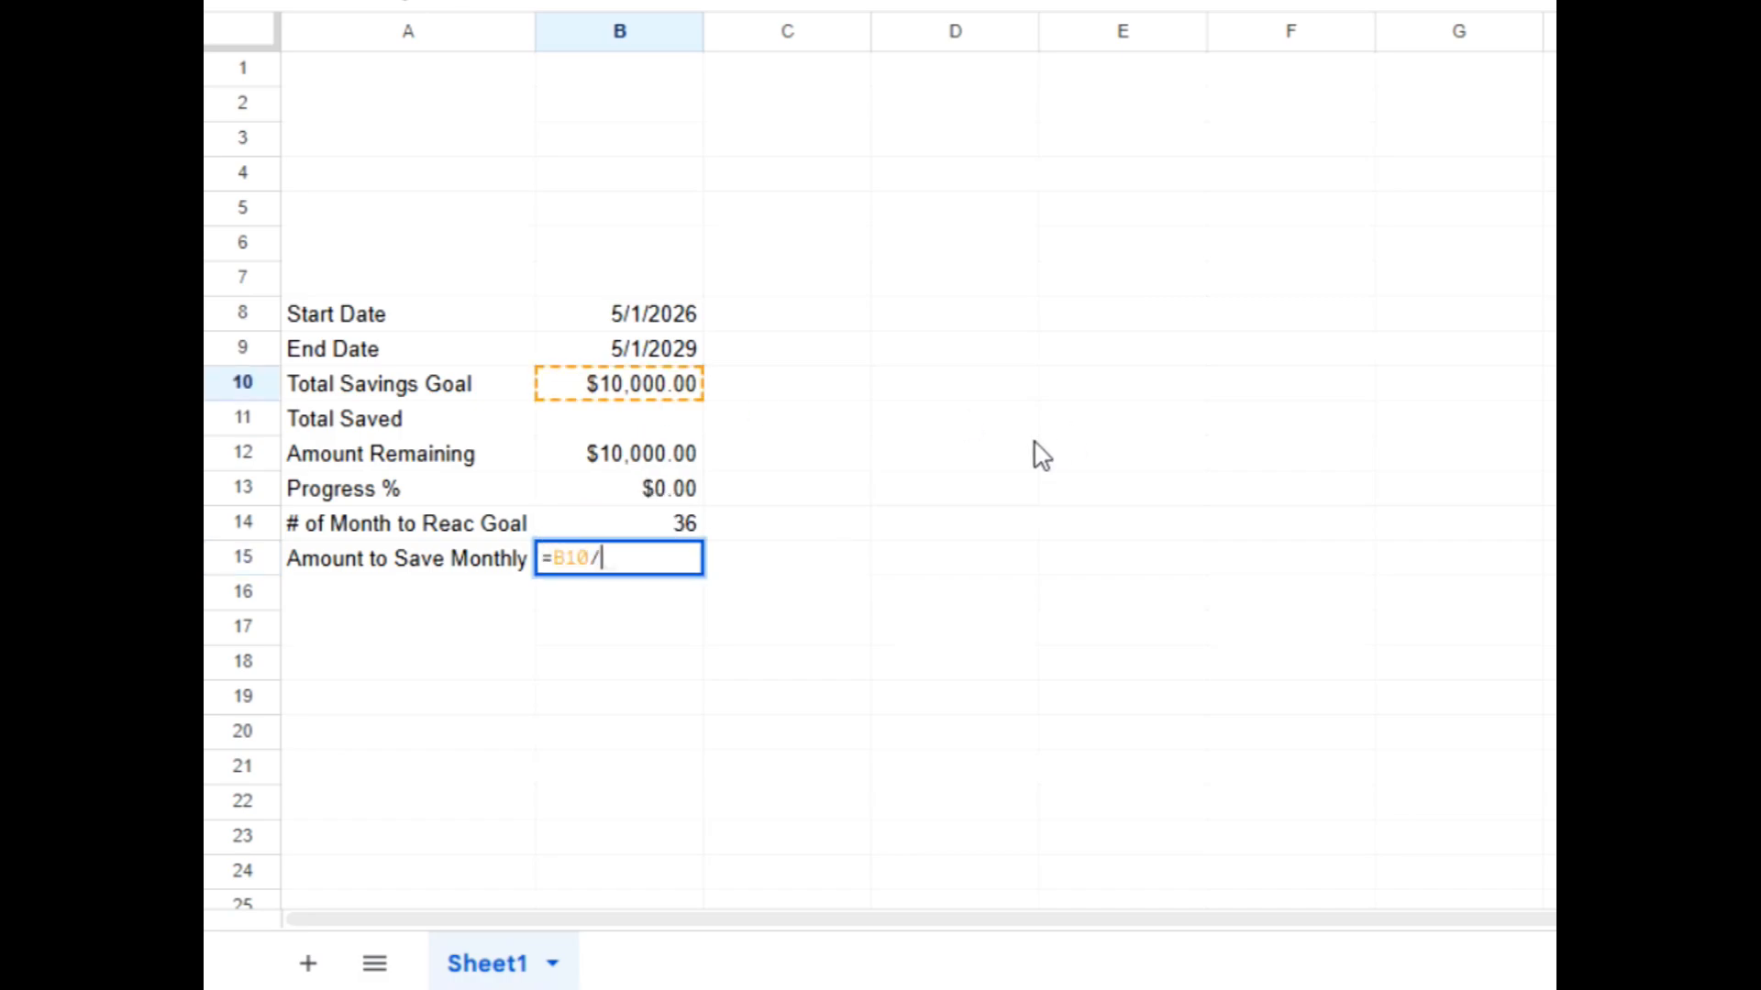
{"action": "left_click", "coordinate": [690, 532]}
{"action": "key", "text": "Return"}
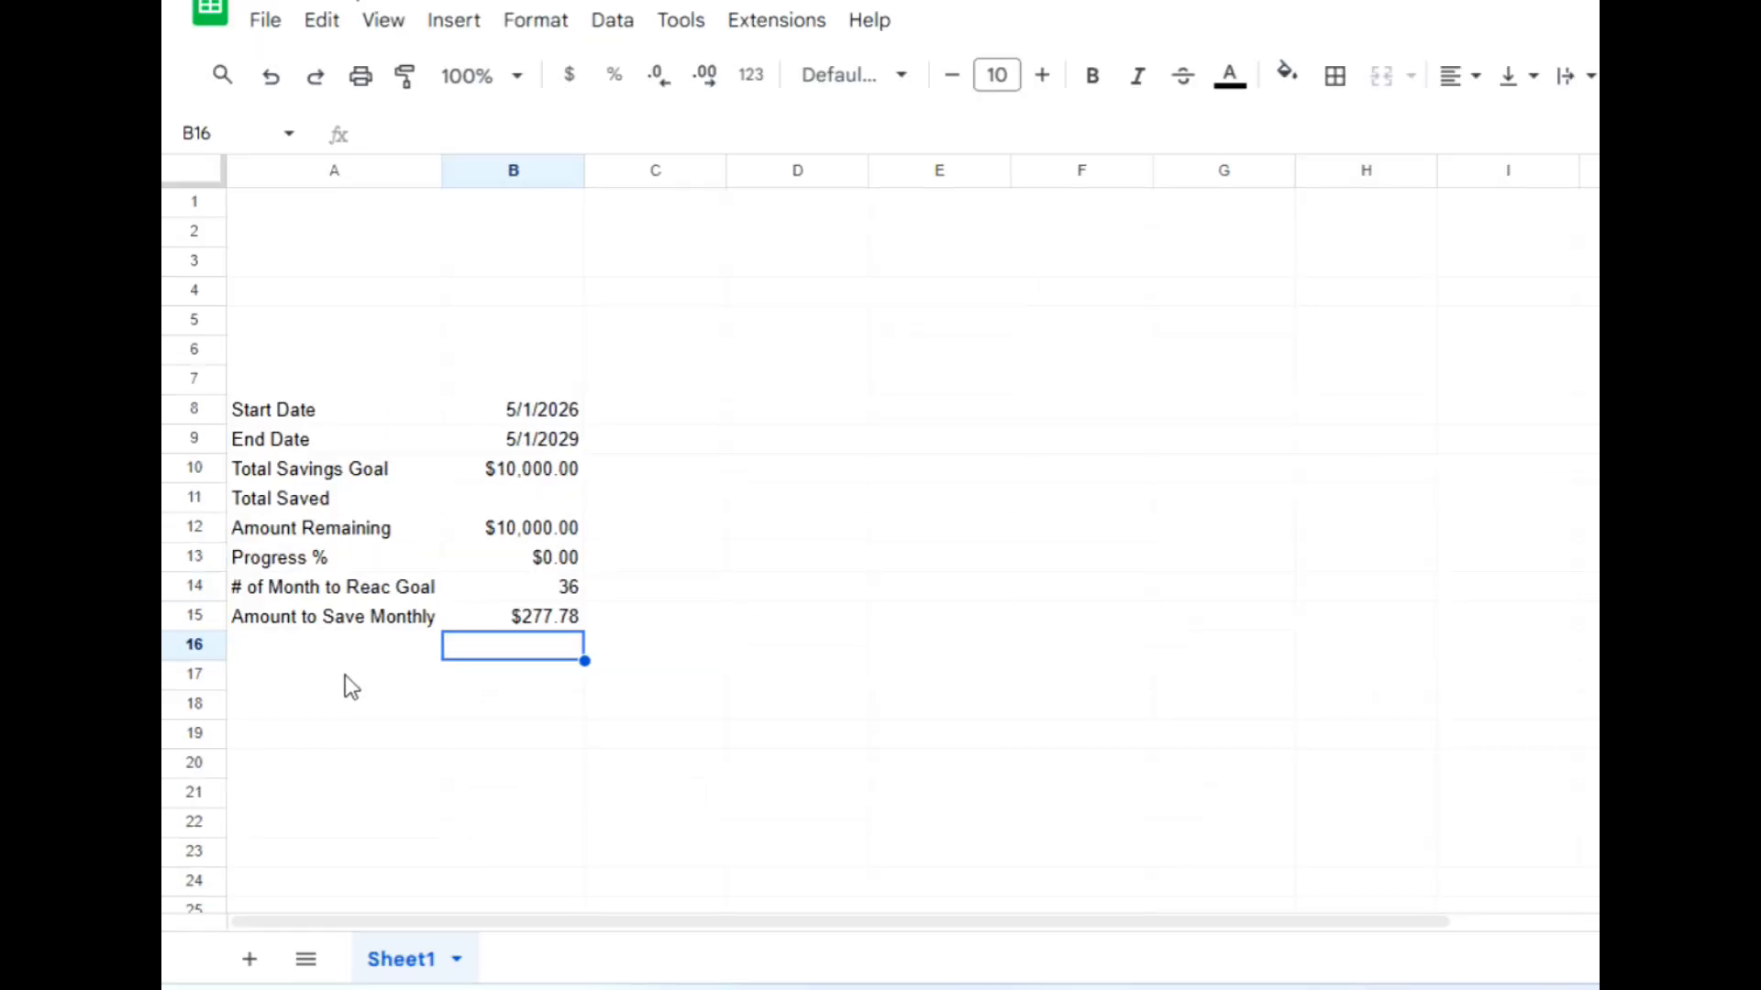
Enter the table headers Saved, Date and Amount in A17:C17
{"action": "left_click", "coordinate": [341, 683]}
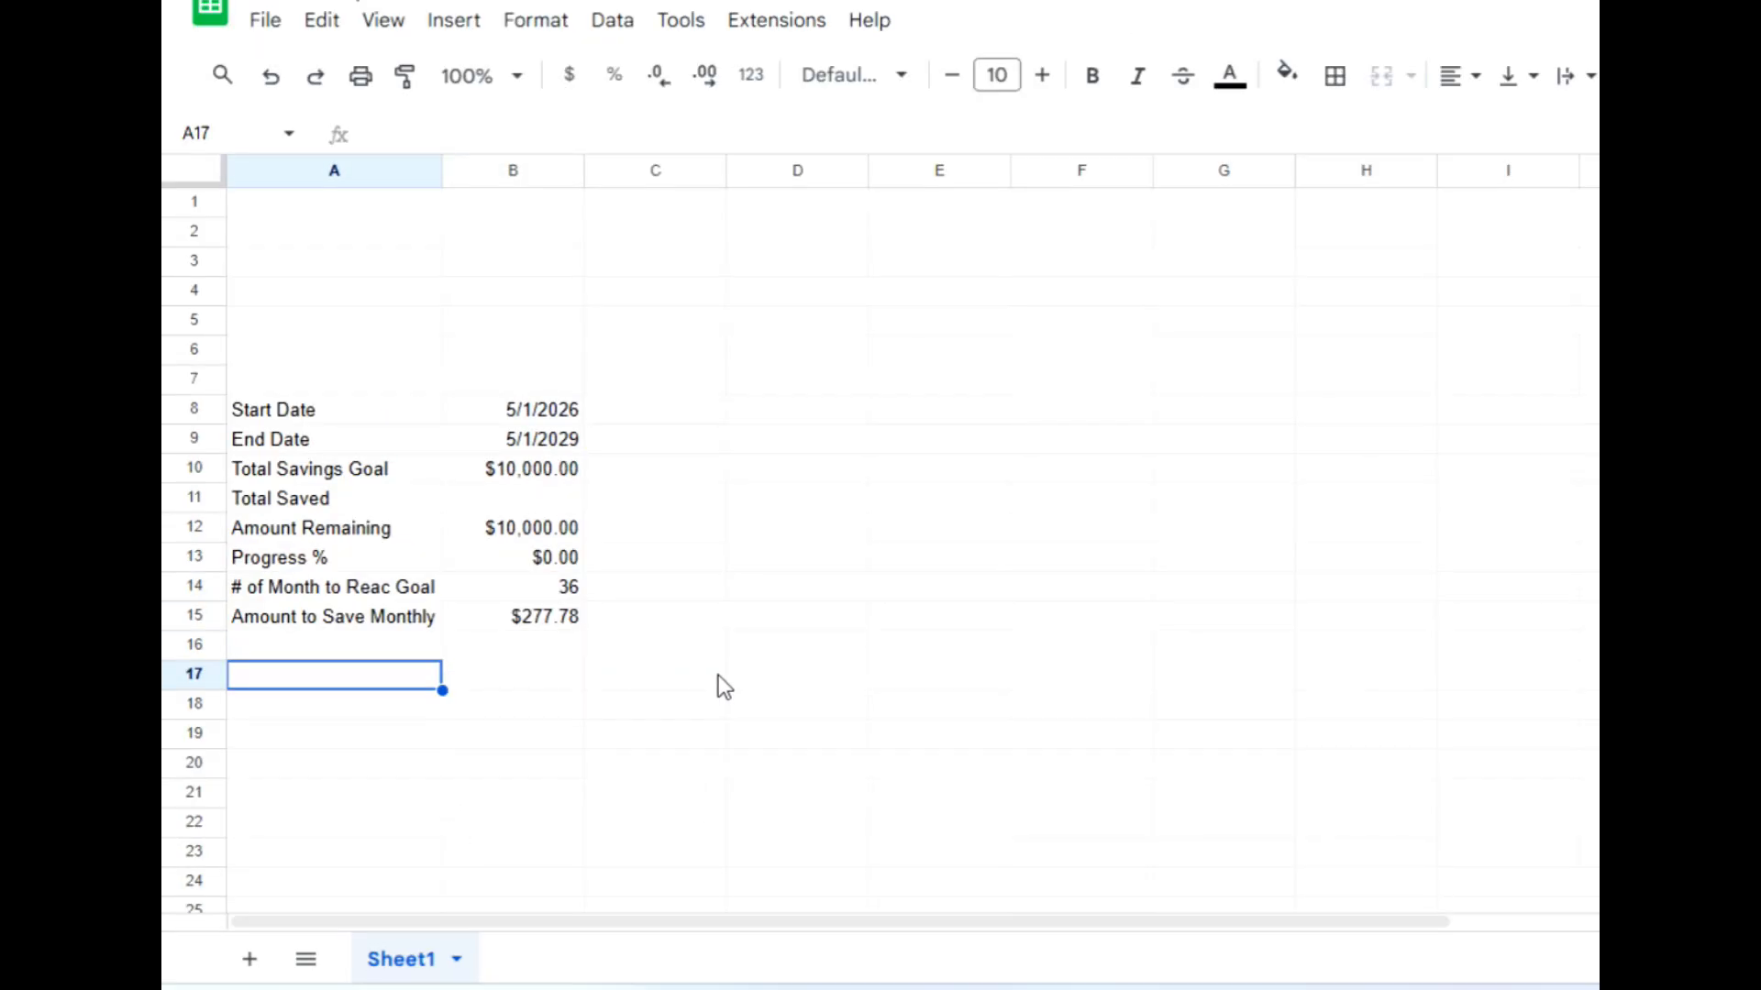
{"action": "key", "text": "Right"}
{"action": "key", "text": "Left"}
{"action": "type", "text": "Saved"}
{"action": "key", "text": "Tab"}
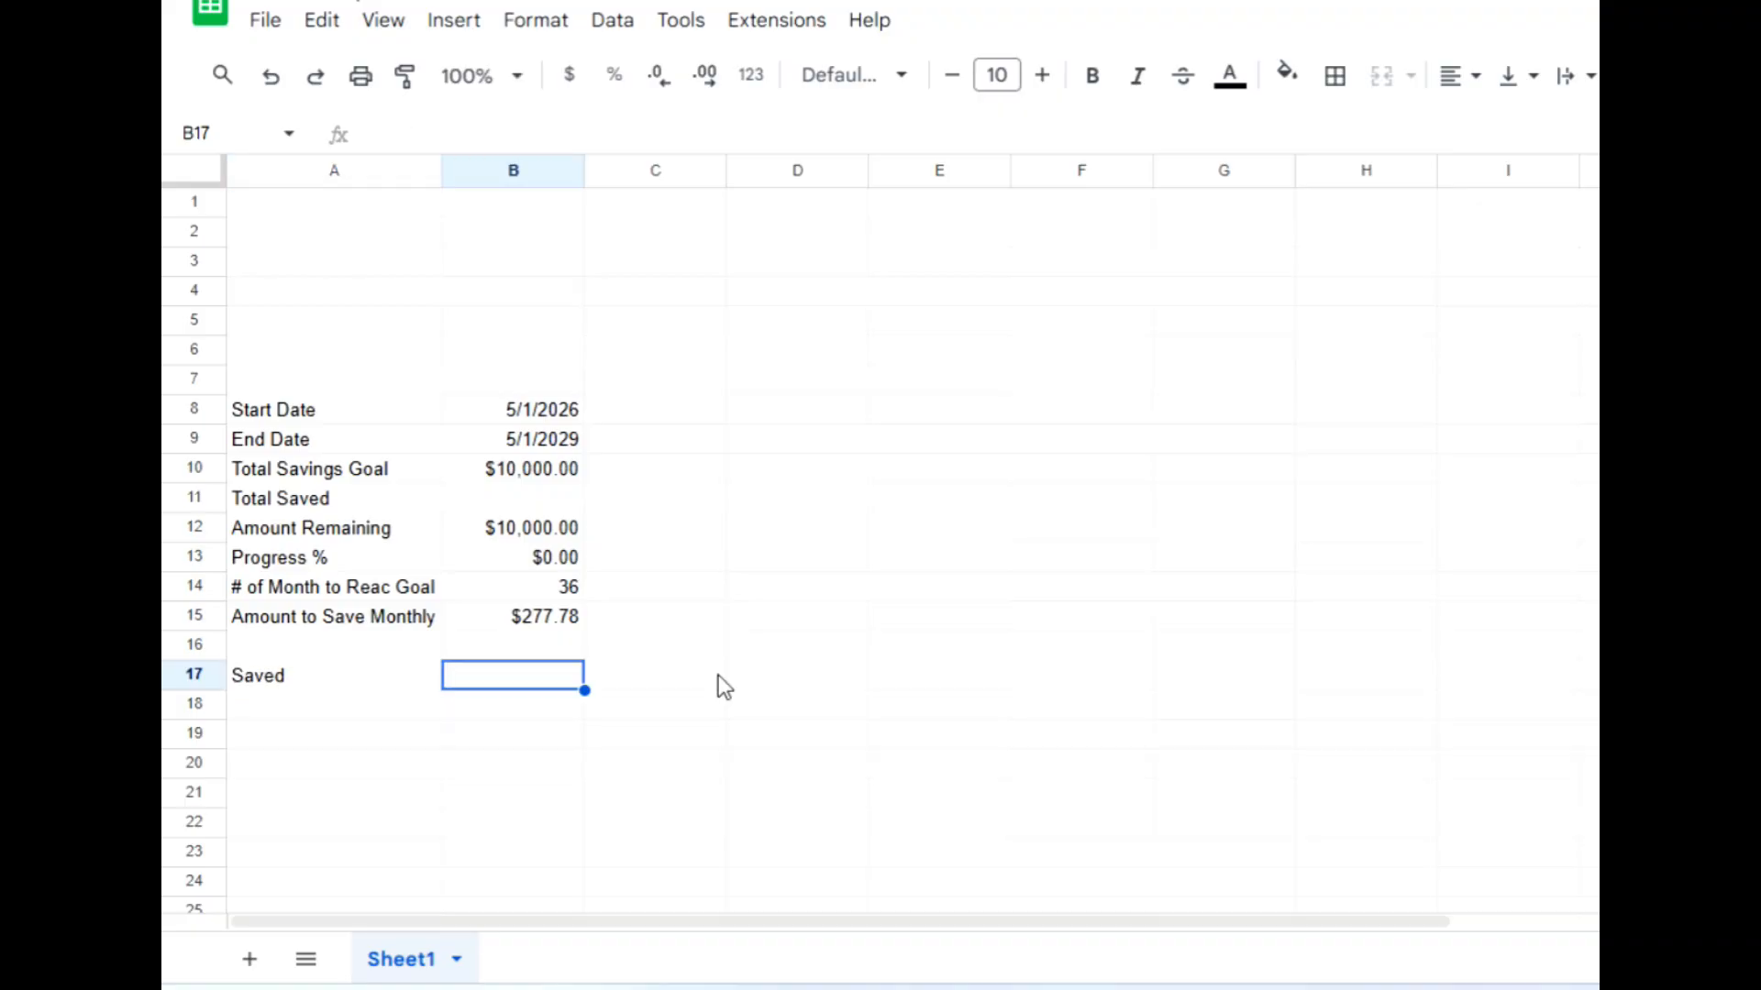
{"action": "type", "text": "Date"}
{"action": "key", "text": "Tab"}
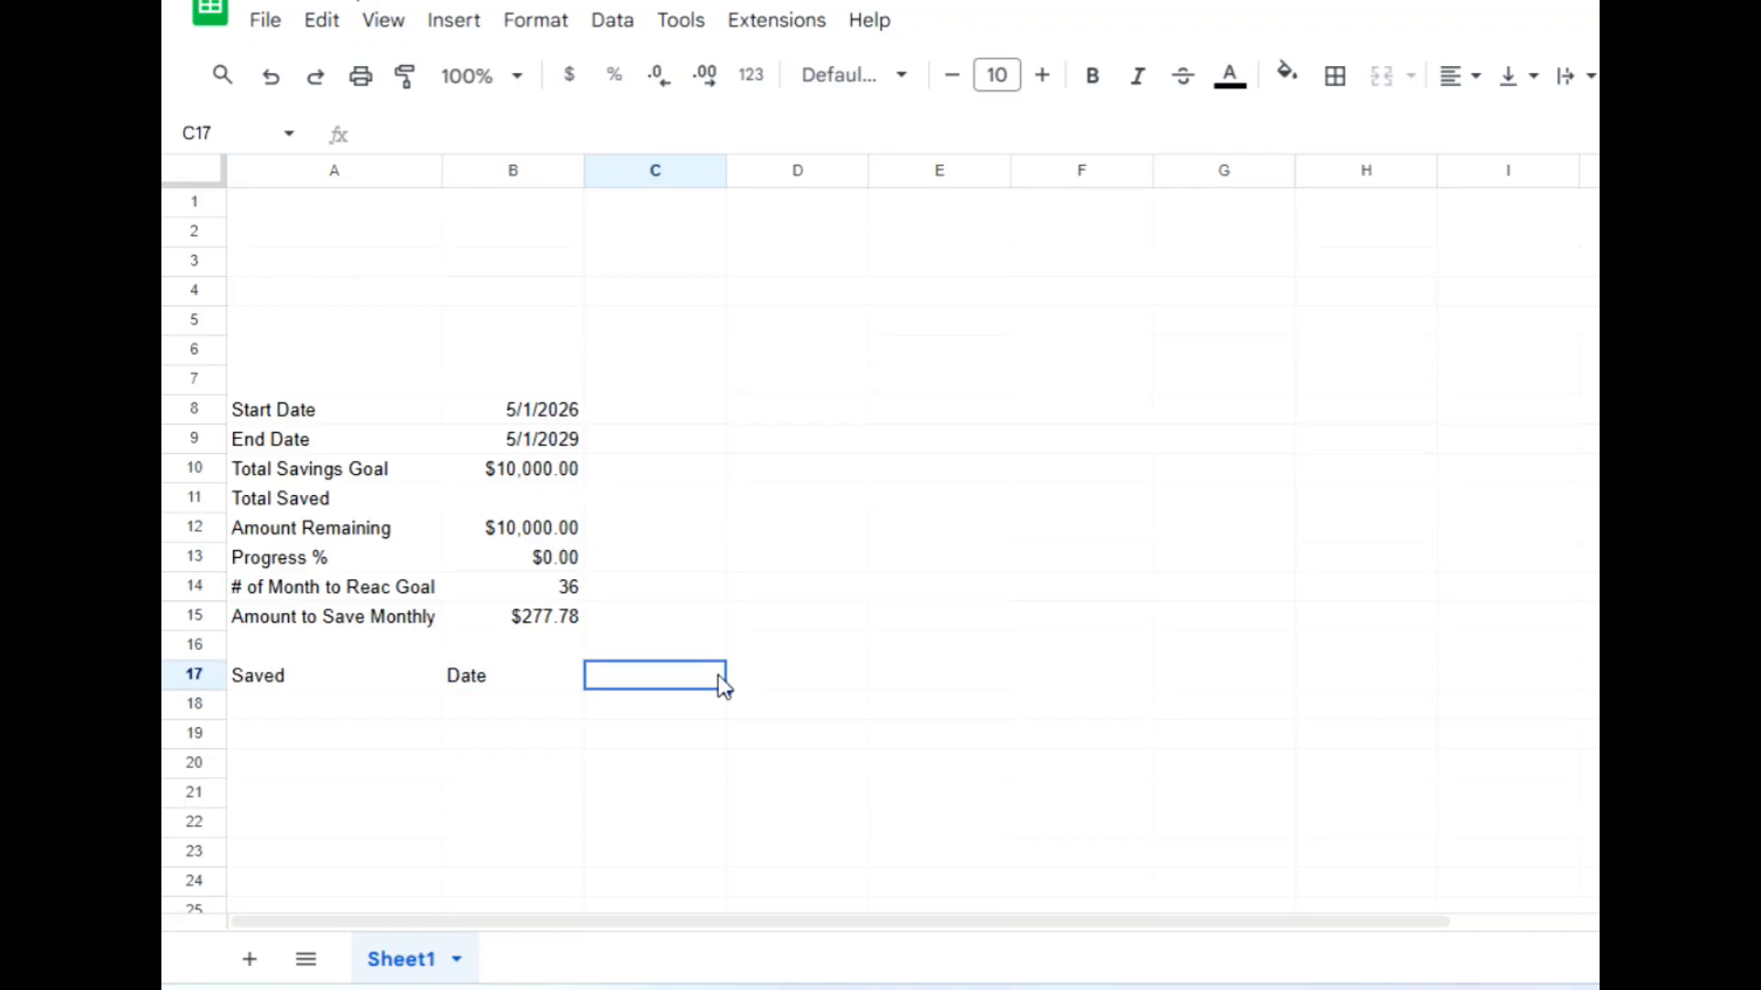
{"action": "type", "text": "Amount"}
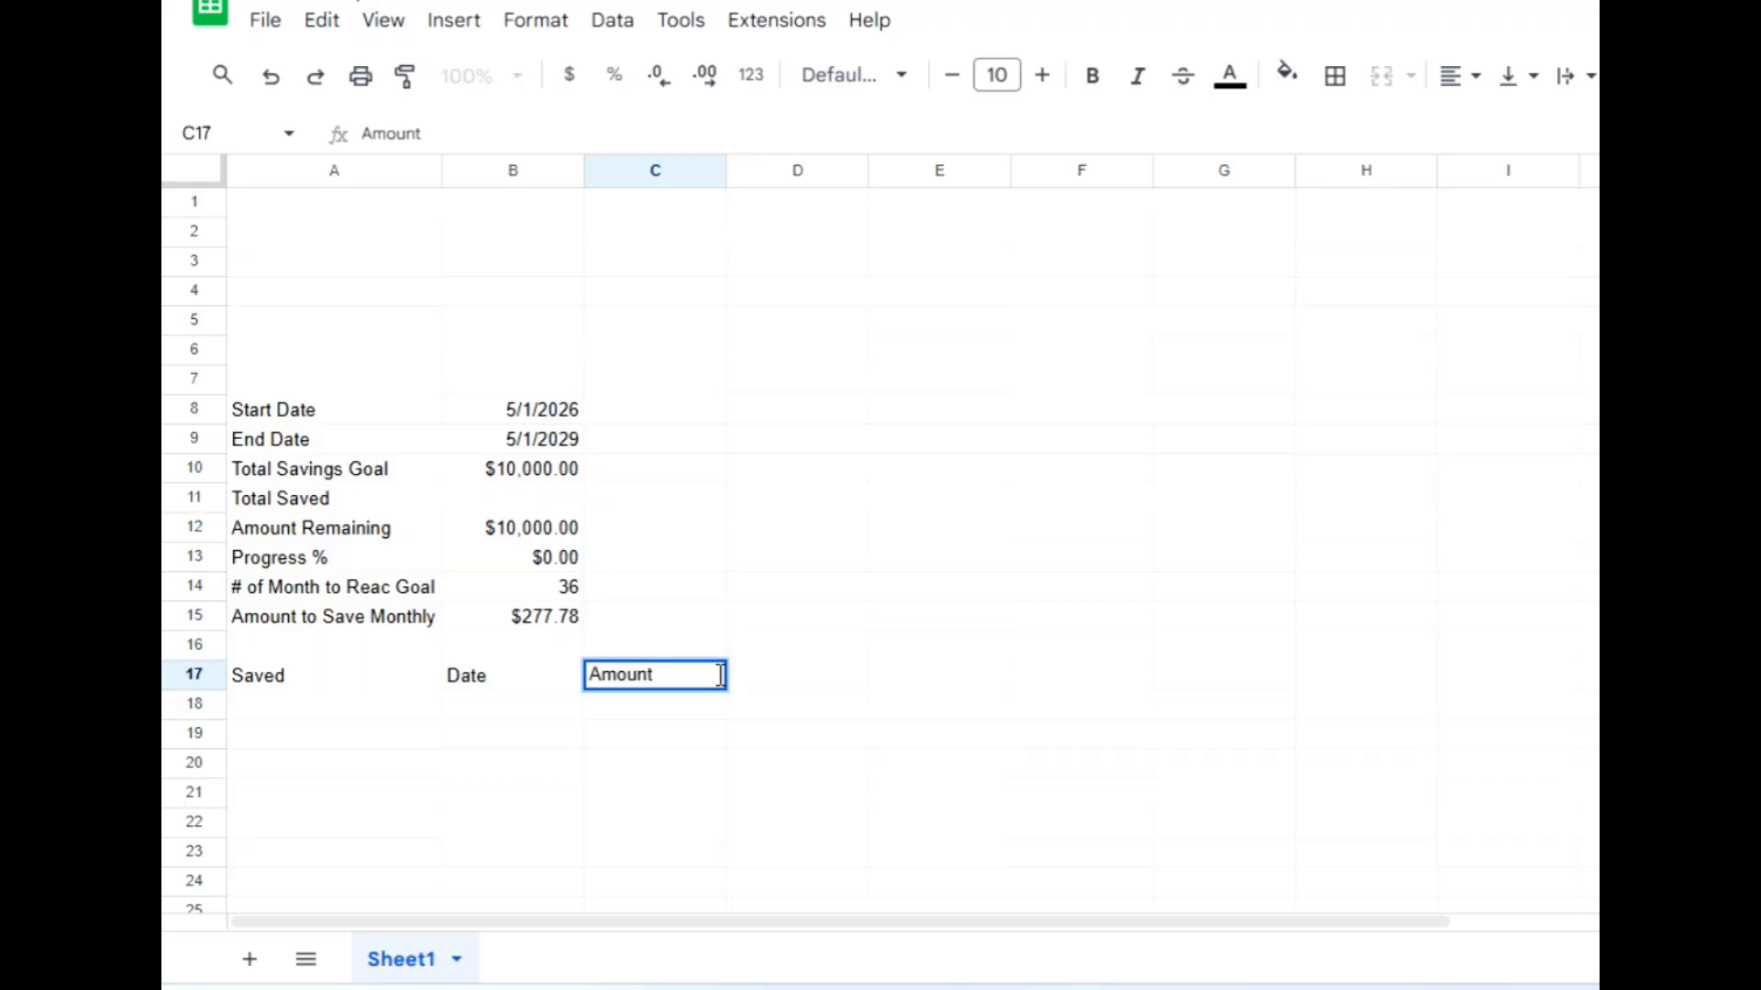
{"action": "key", "text": "Return"}
Insert checkboxes in A18:A21 under the Saved header
{"action": "left_click", "coordinate": [346, 794], "text": "shift"}
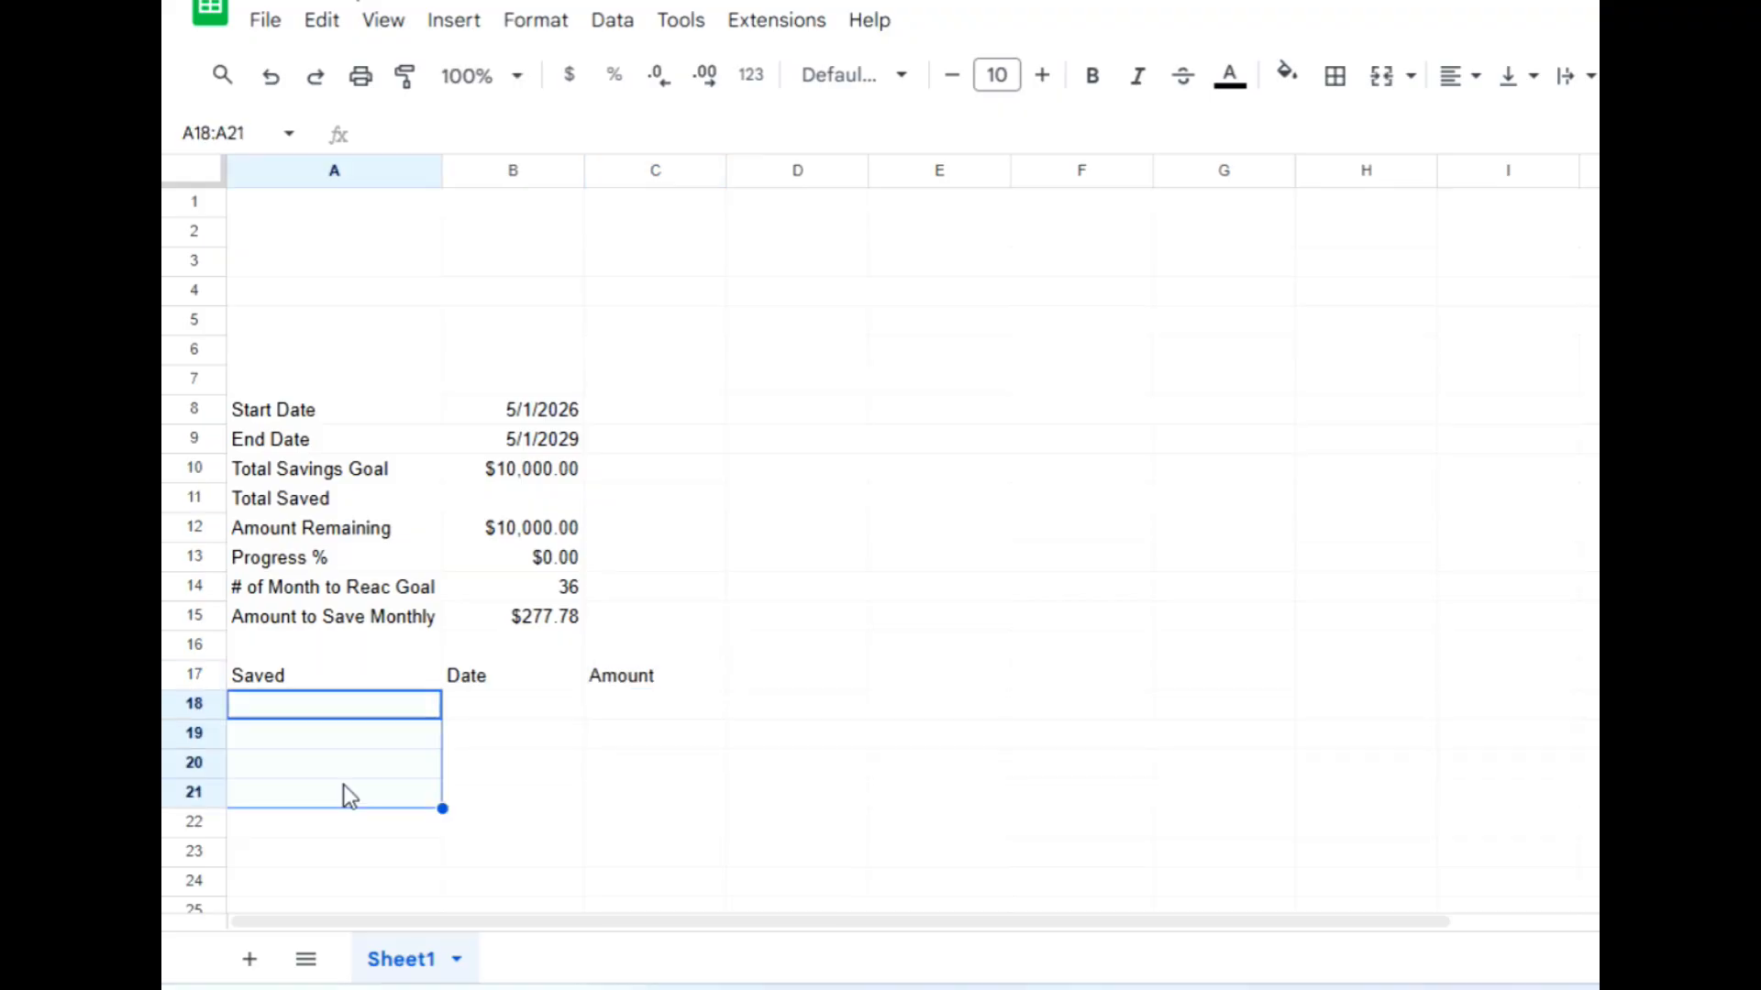
{"action": "left_click", "coordinate": [467, 26]}
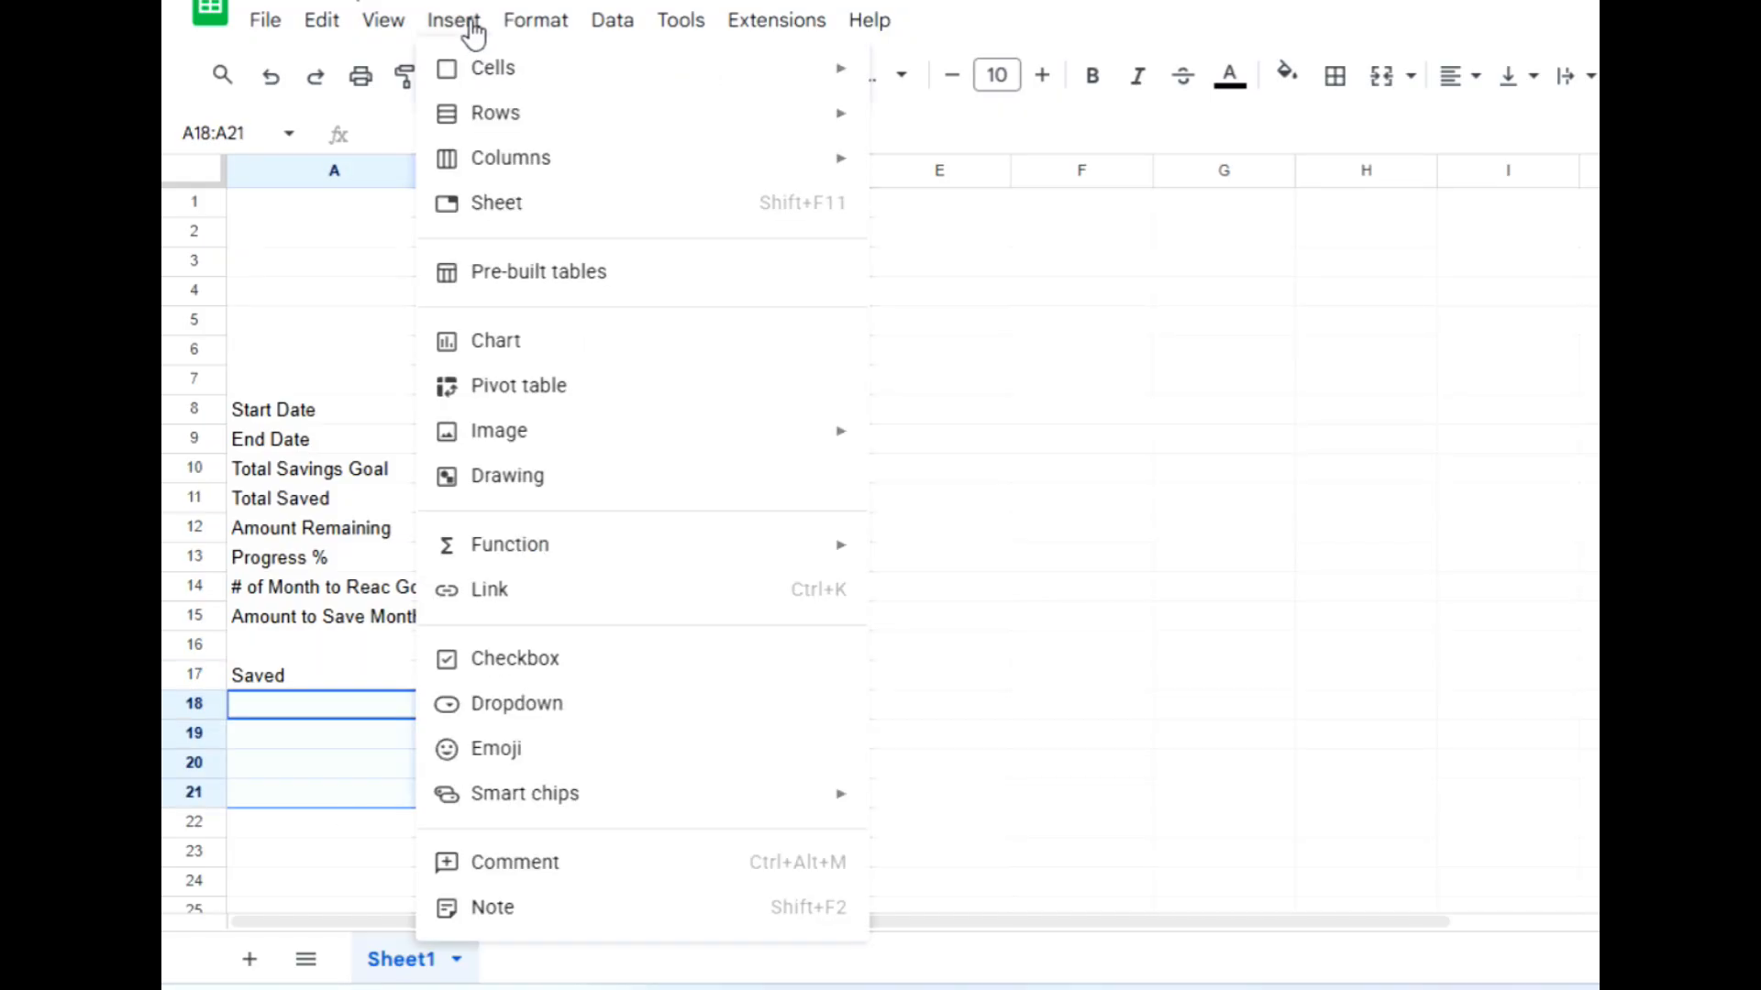
{"action": "left_click", "coordinate": [550, 674]}
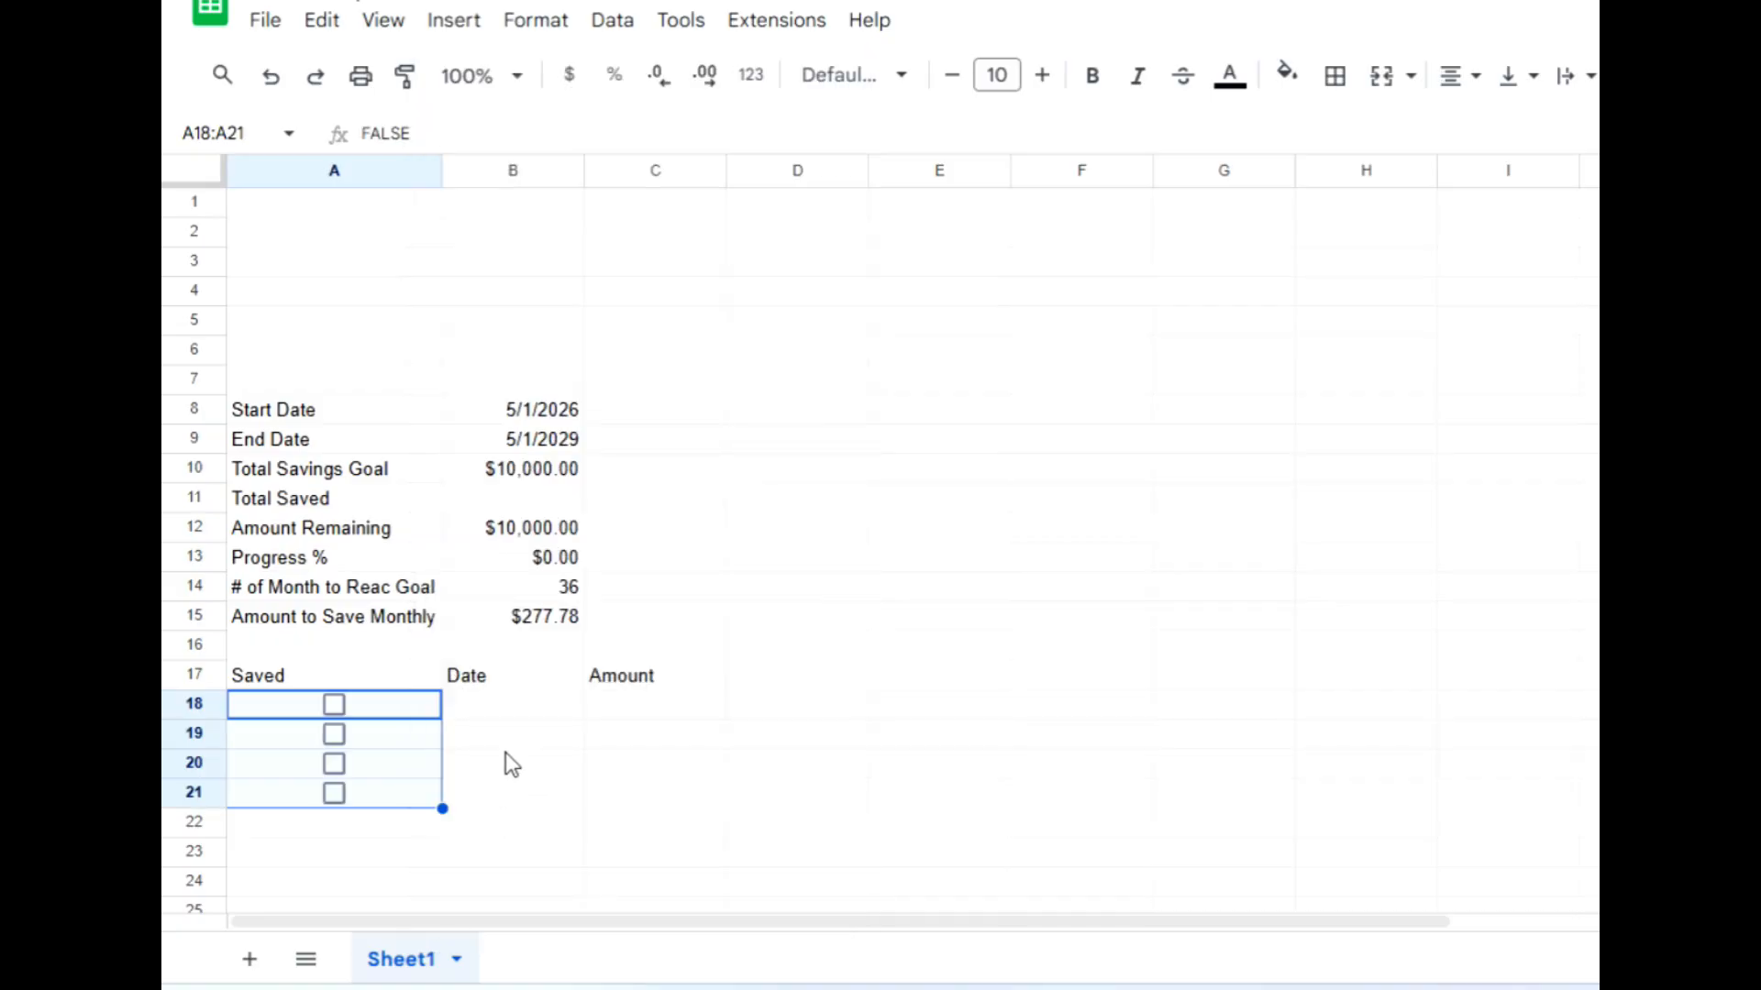
Enter 5/1/26 as the first date in B18 and apply the Date number format to it
{"action": "left_click", "coordinate": [528, 711]}
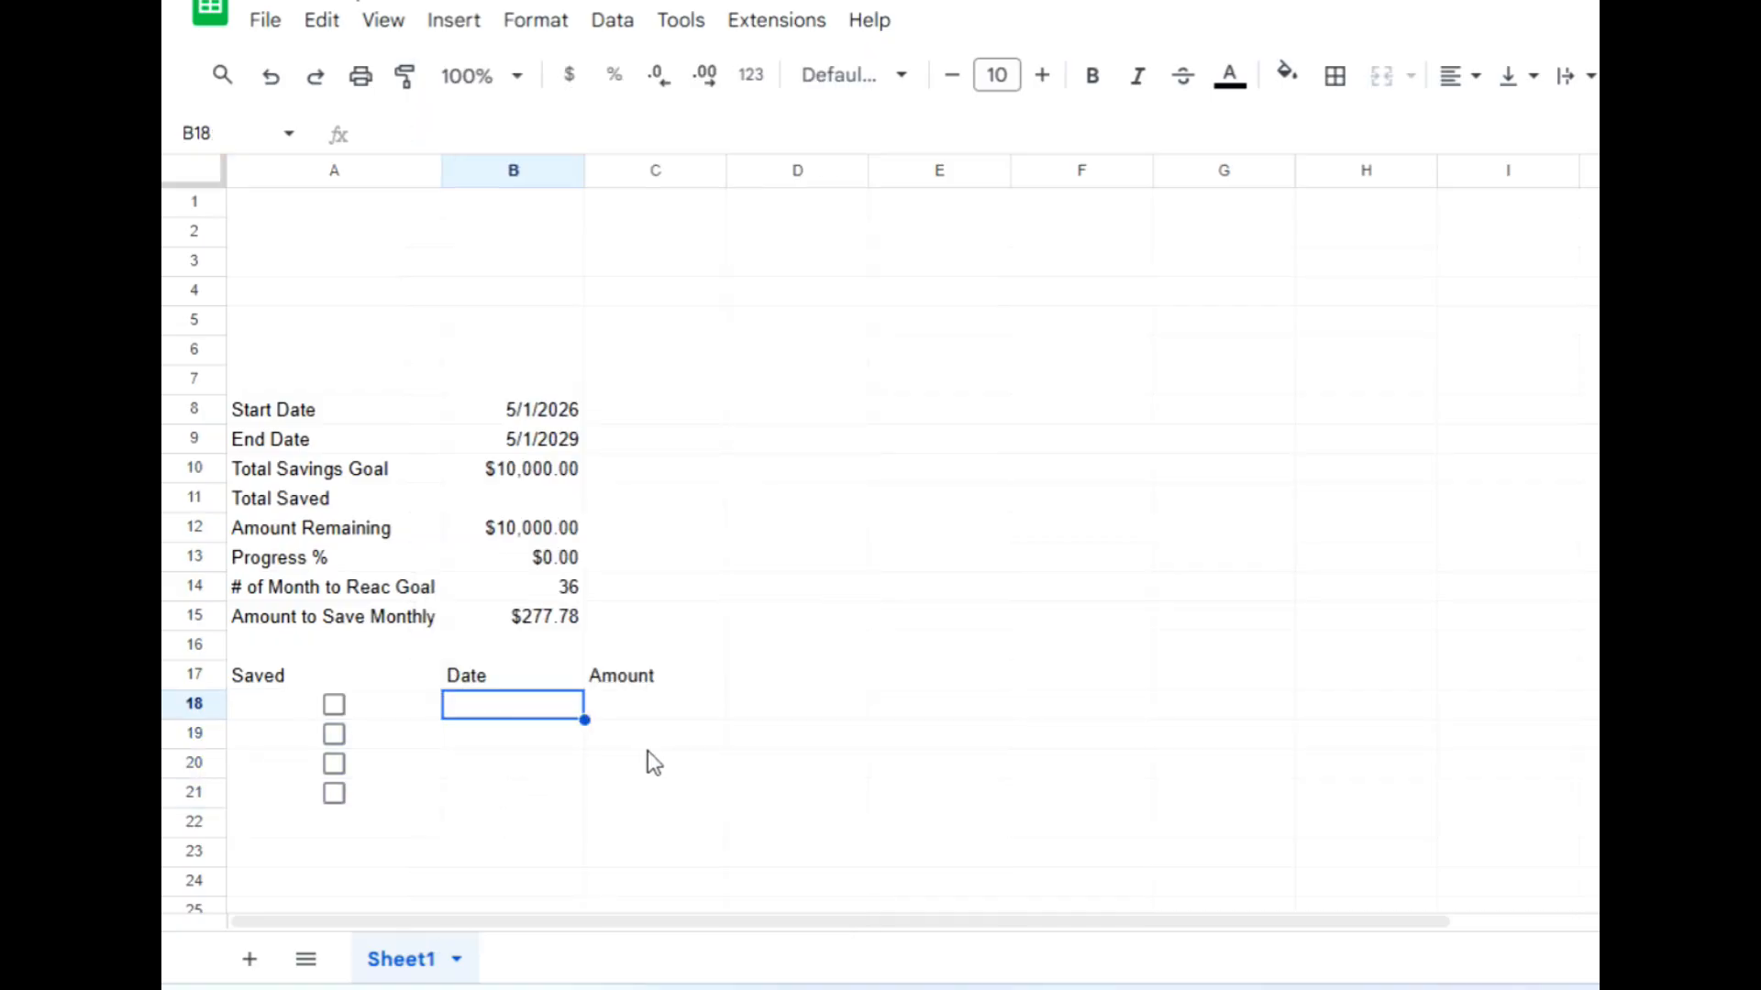
{"action": "type", "text": "5/1/26"}
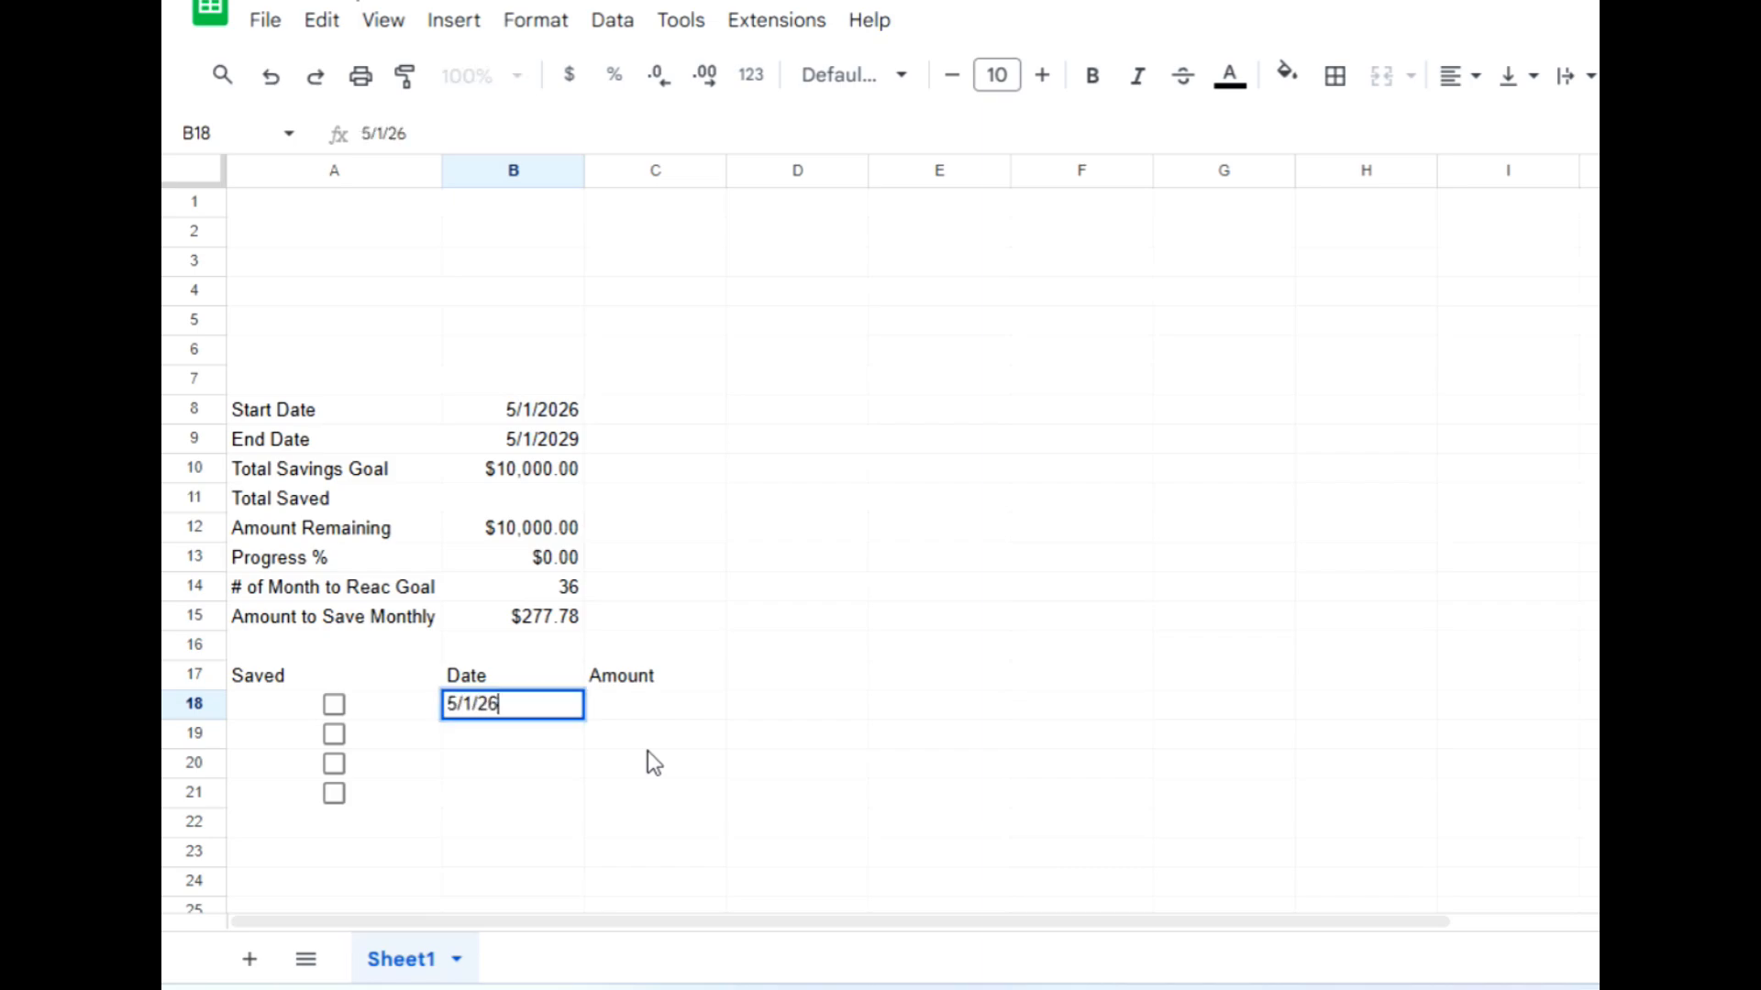
{"action": "key", "text": "Return"}
{"action": "left_click", "coordinate": [550, 711]}
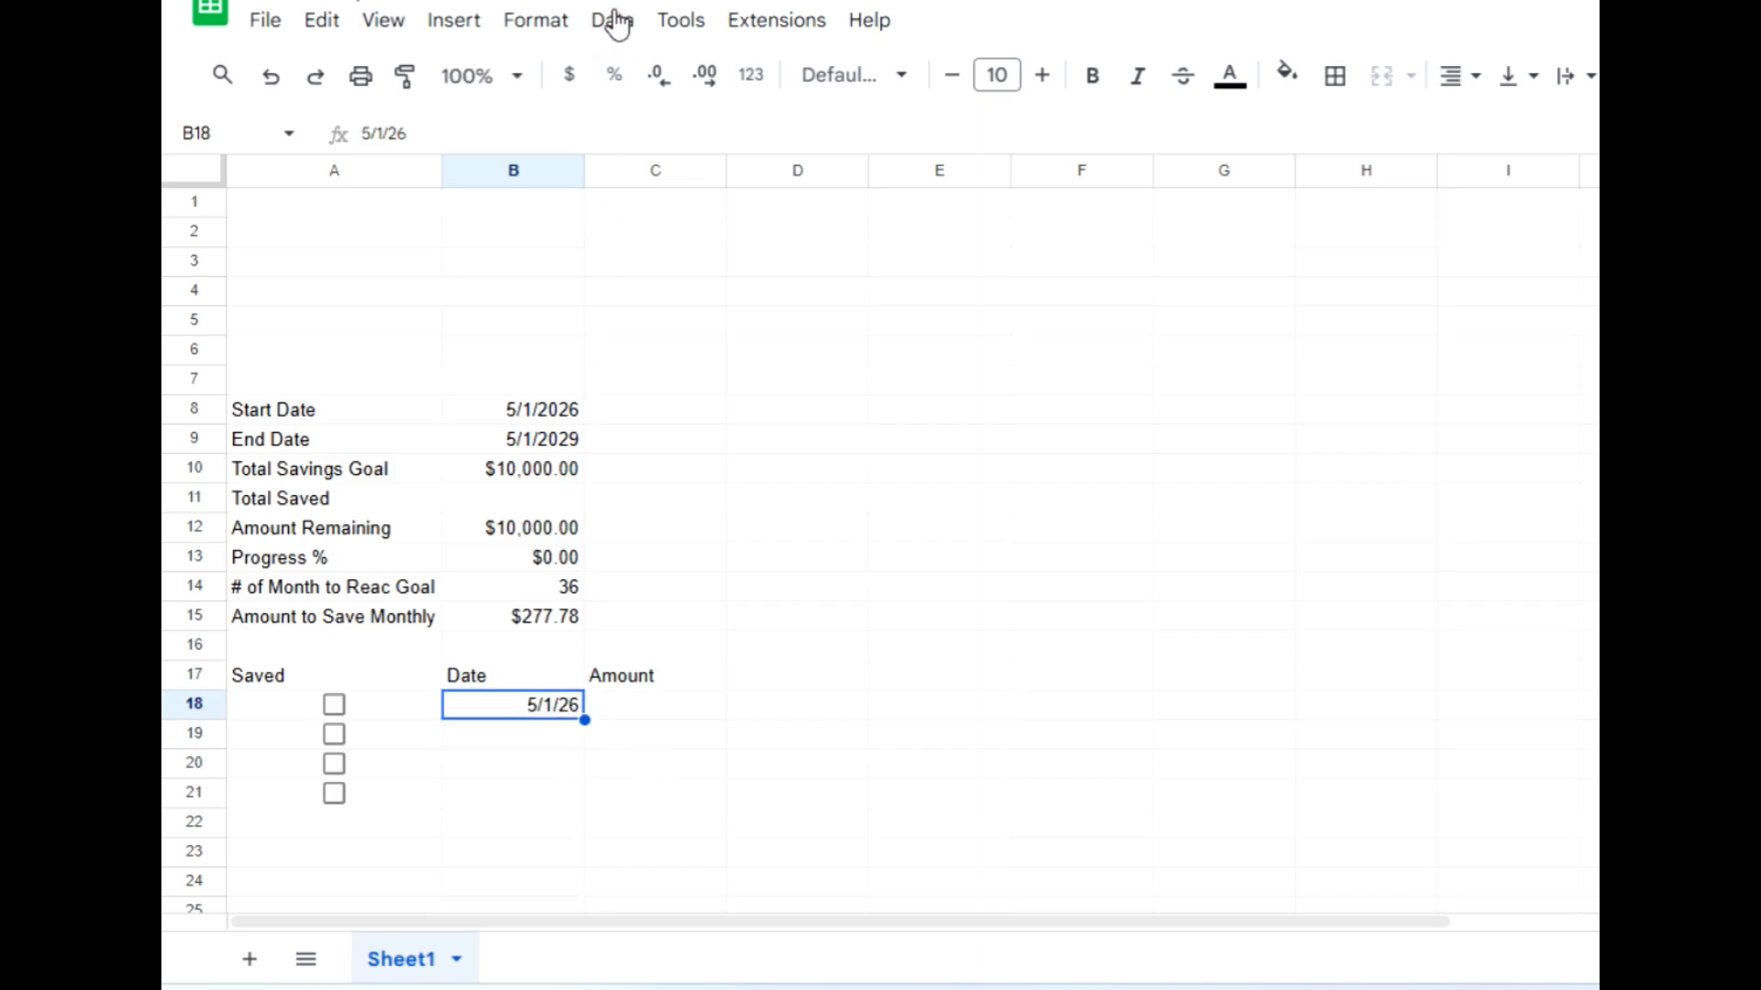
{"action": "left_click", "coordinate": [536, 20]}
{"action": "mouse_move", "coordinate": [693, 152]}
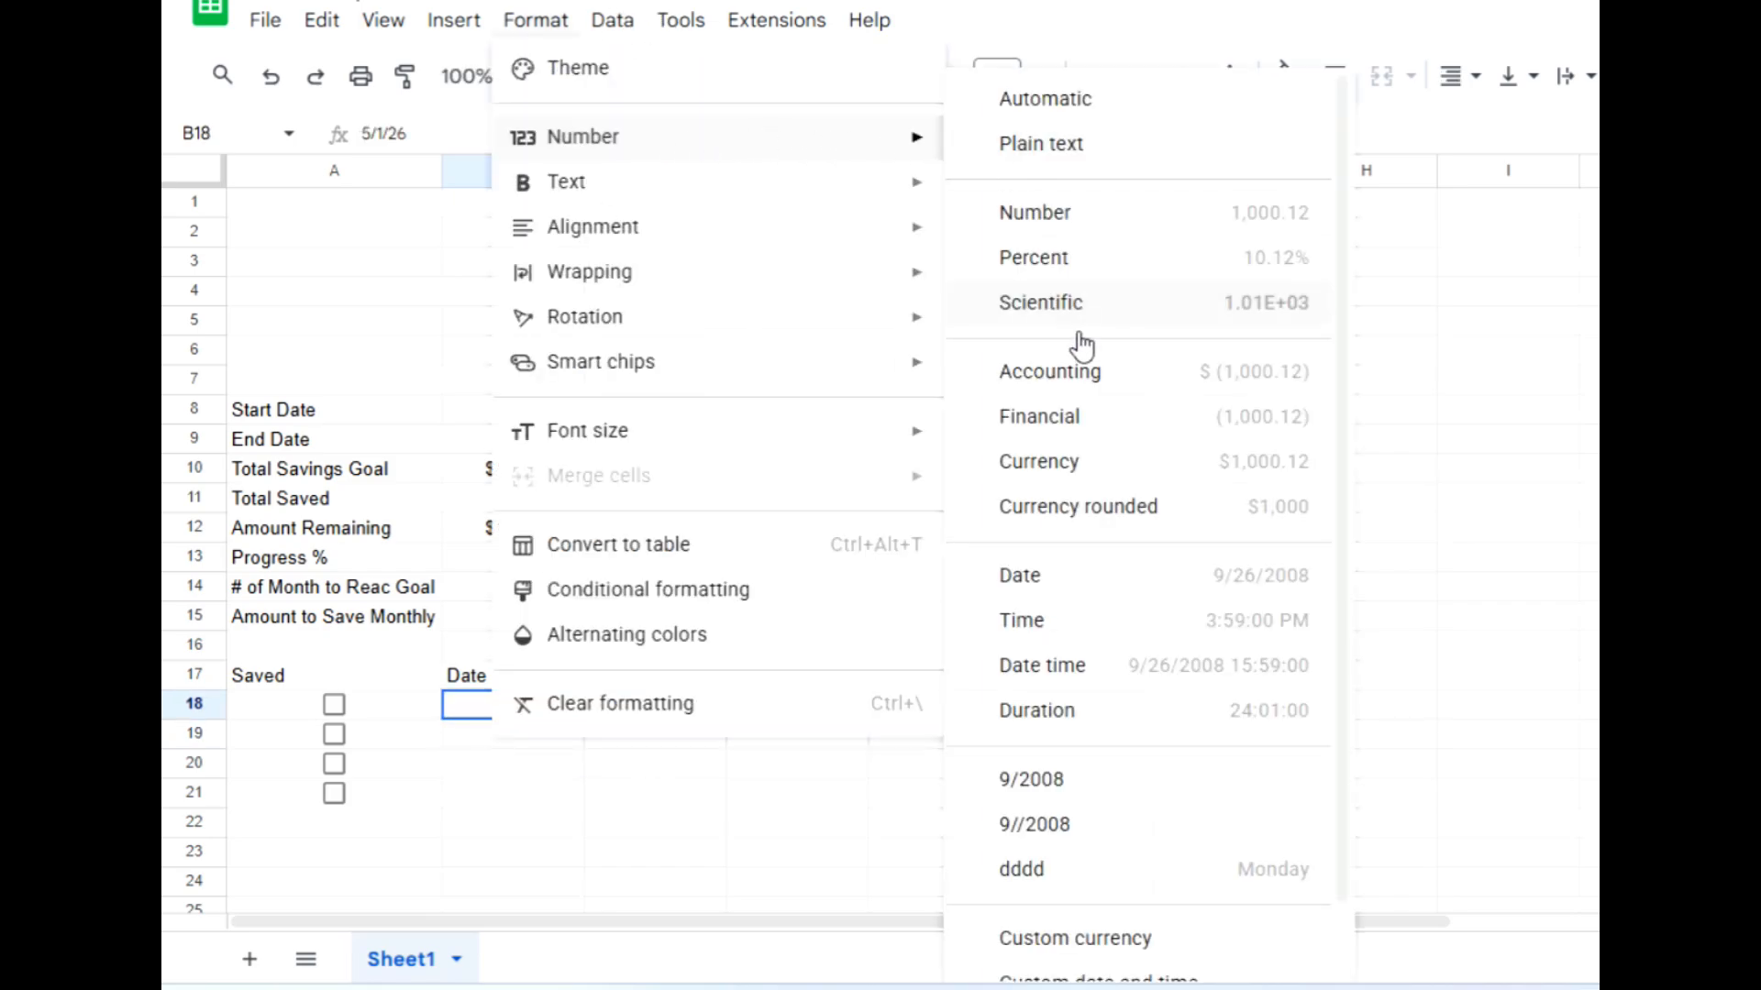
{"action": "left_click", "coordinate": [1073, 588]}
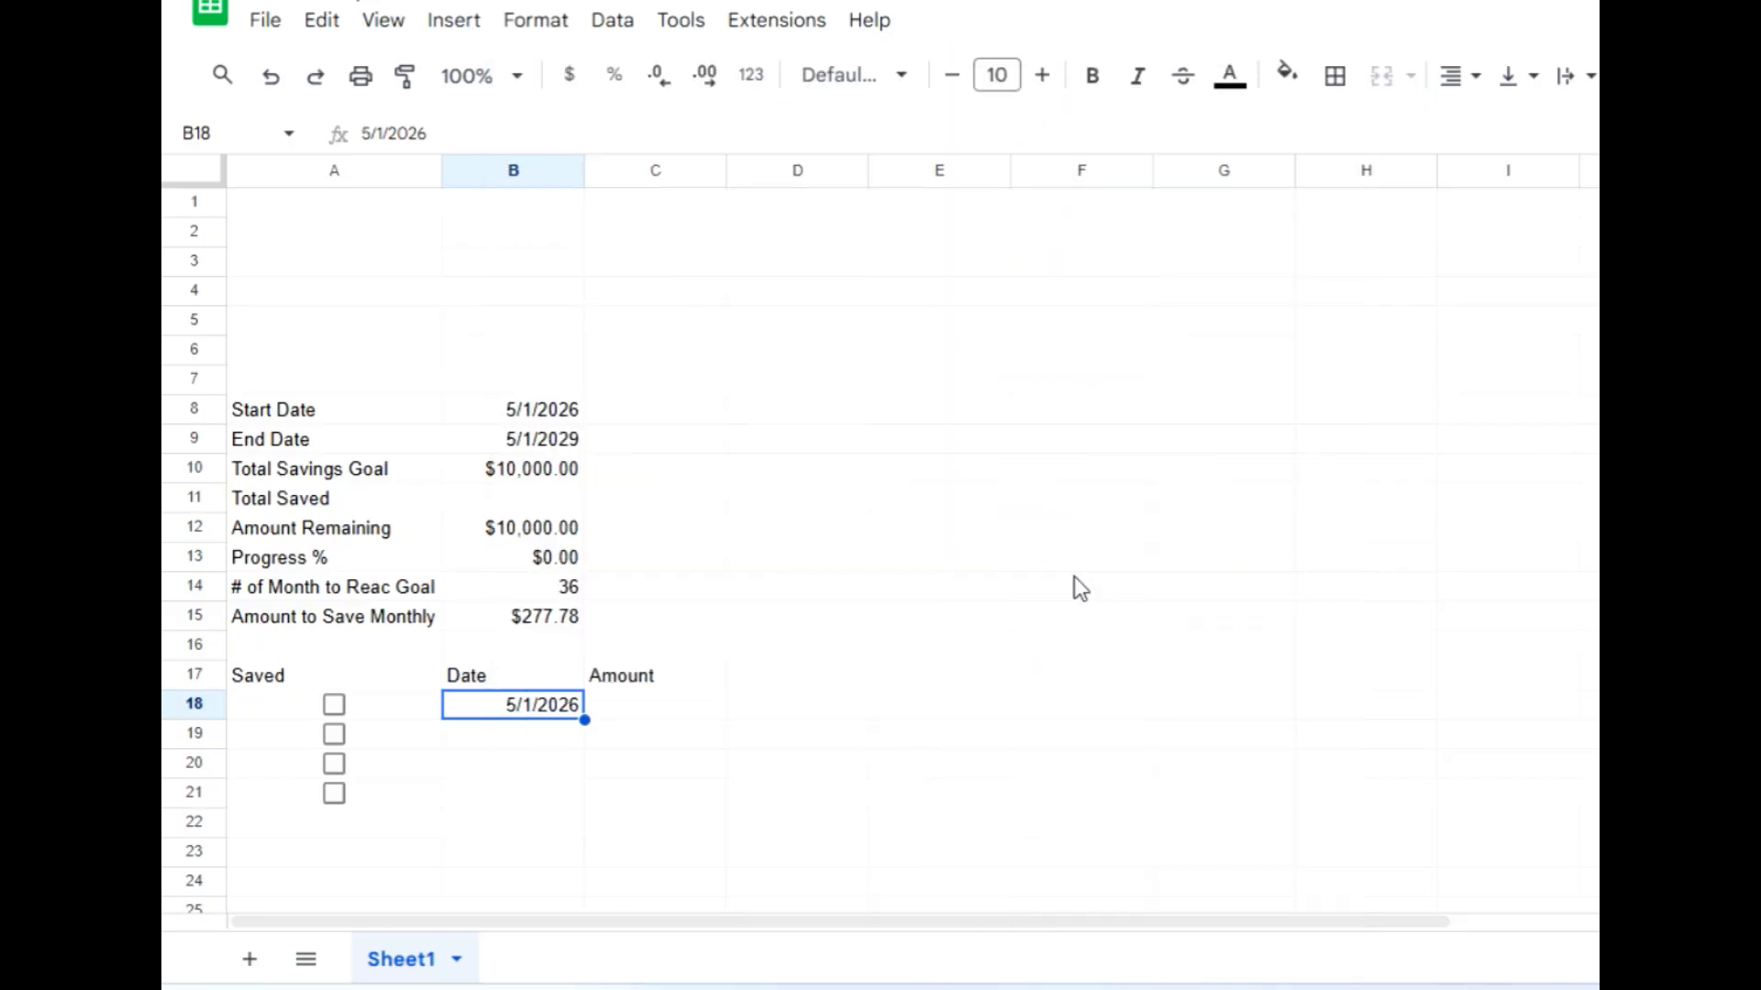
Enter 277.78 as the first savings amount in C18
{"action": "left_click", "coordinate": [673, 714]}
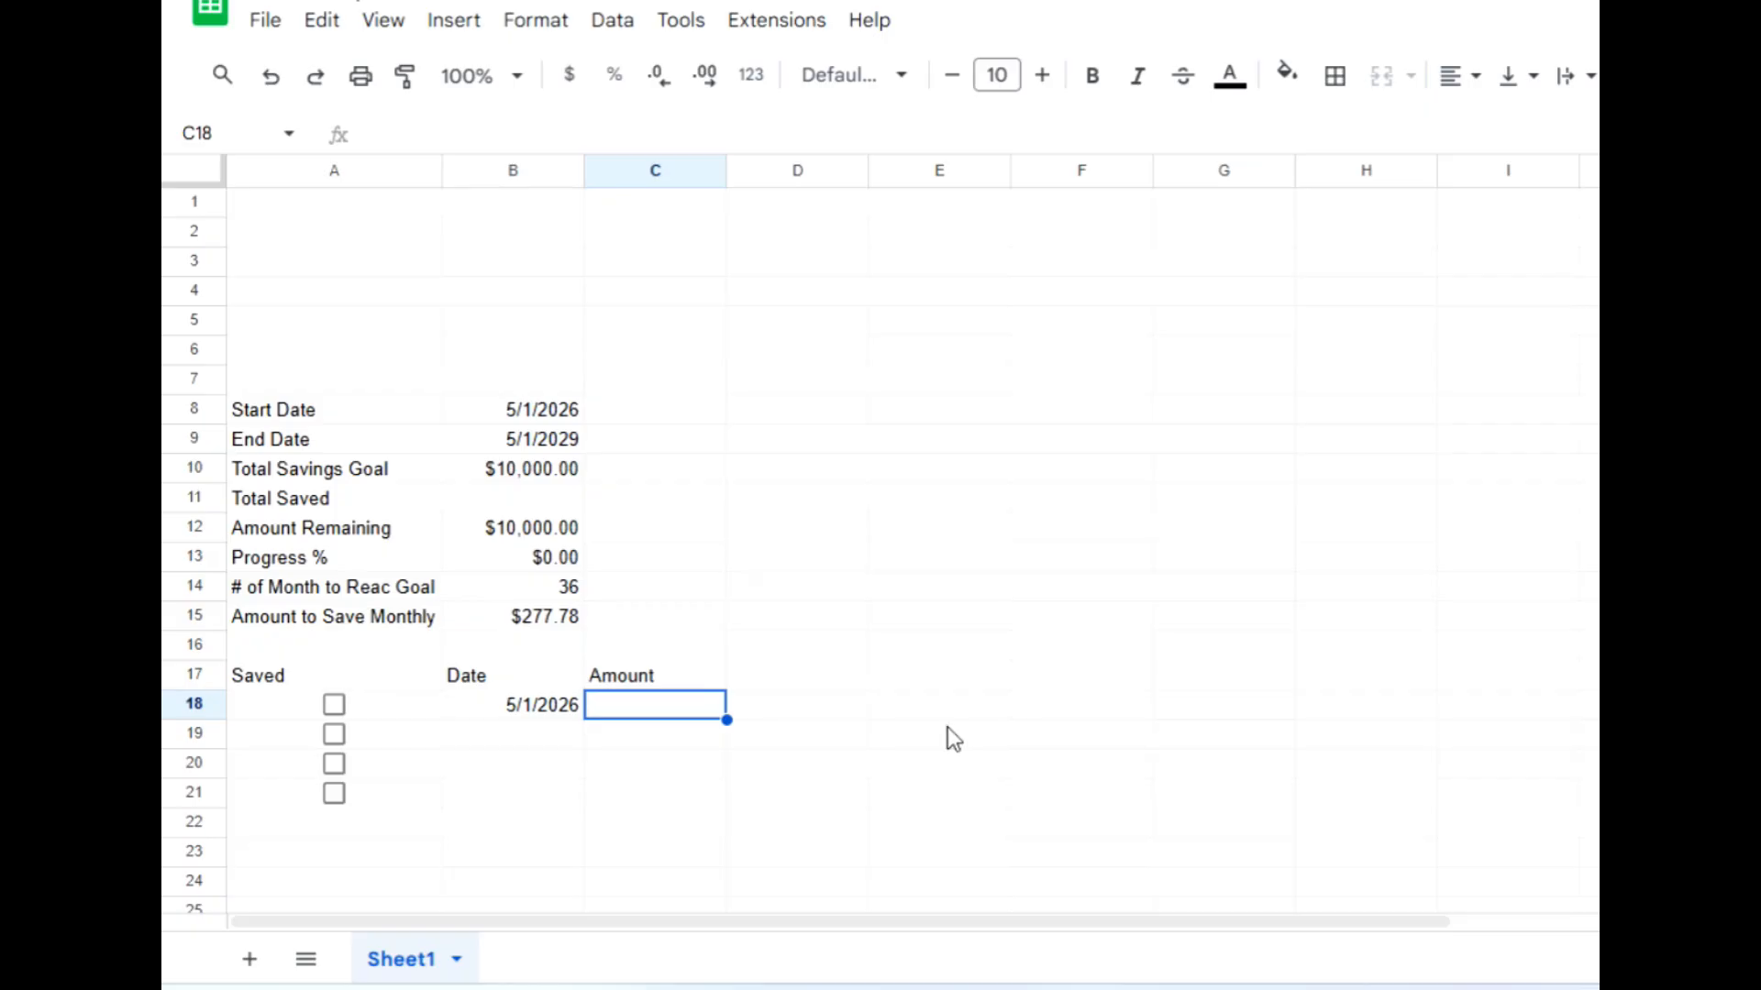
{"action": "type", "text": "277.78"}
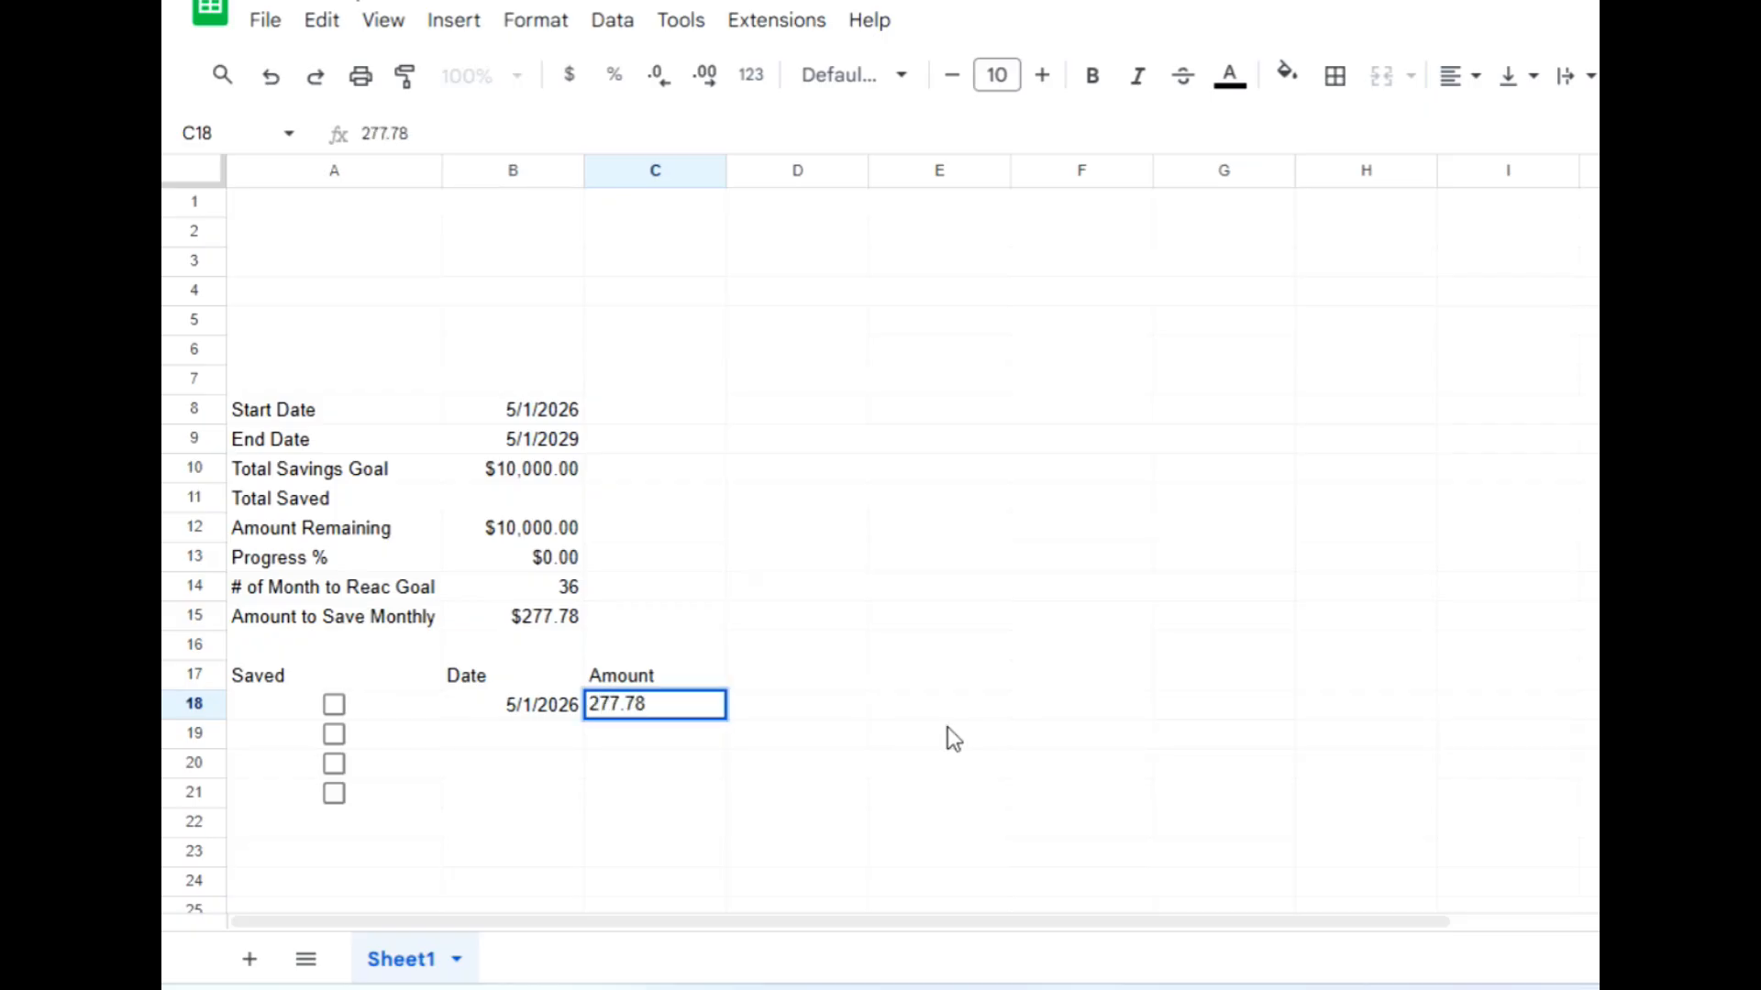
{"action": "key", "text": "Return"}
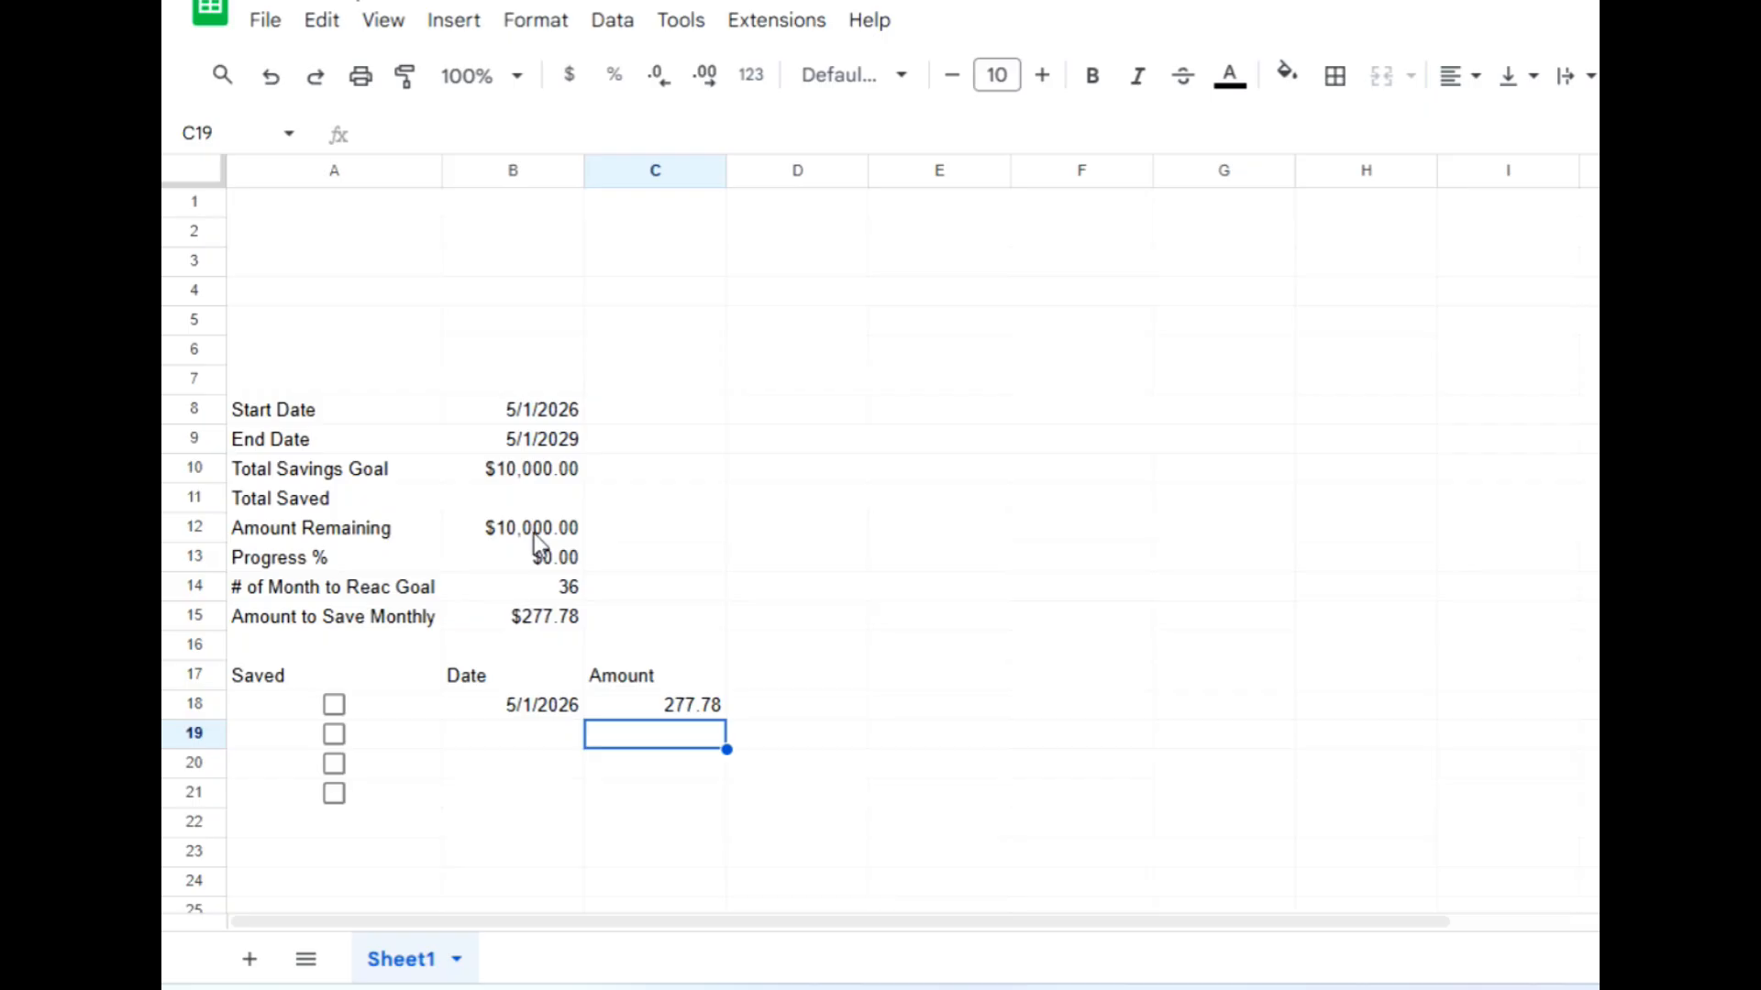
Calculate the following month's date in B19 with =EDATE(B18,1)
{"action": "key", "text": "Left"}
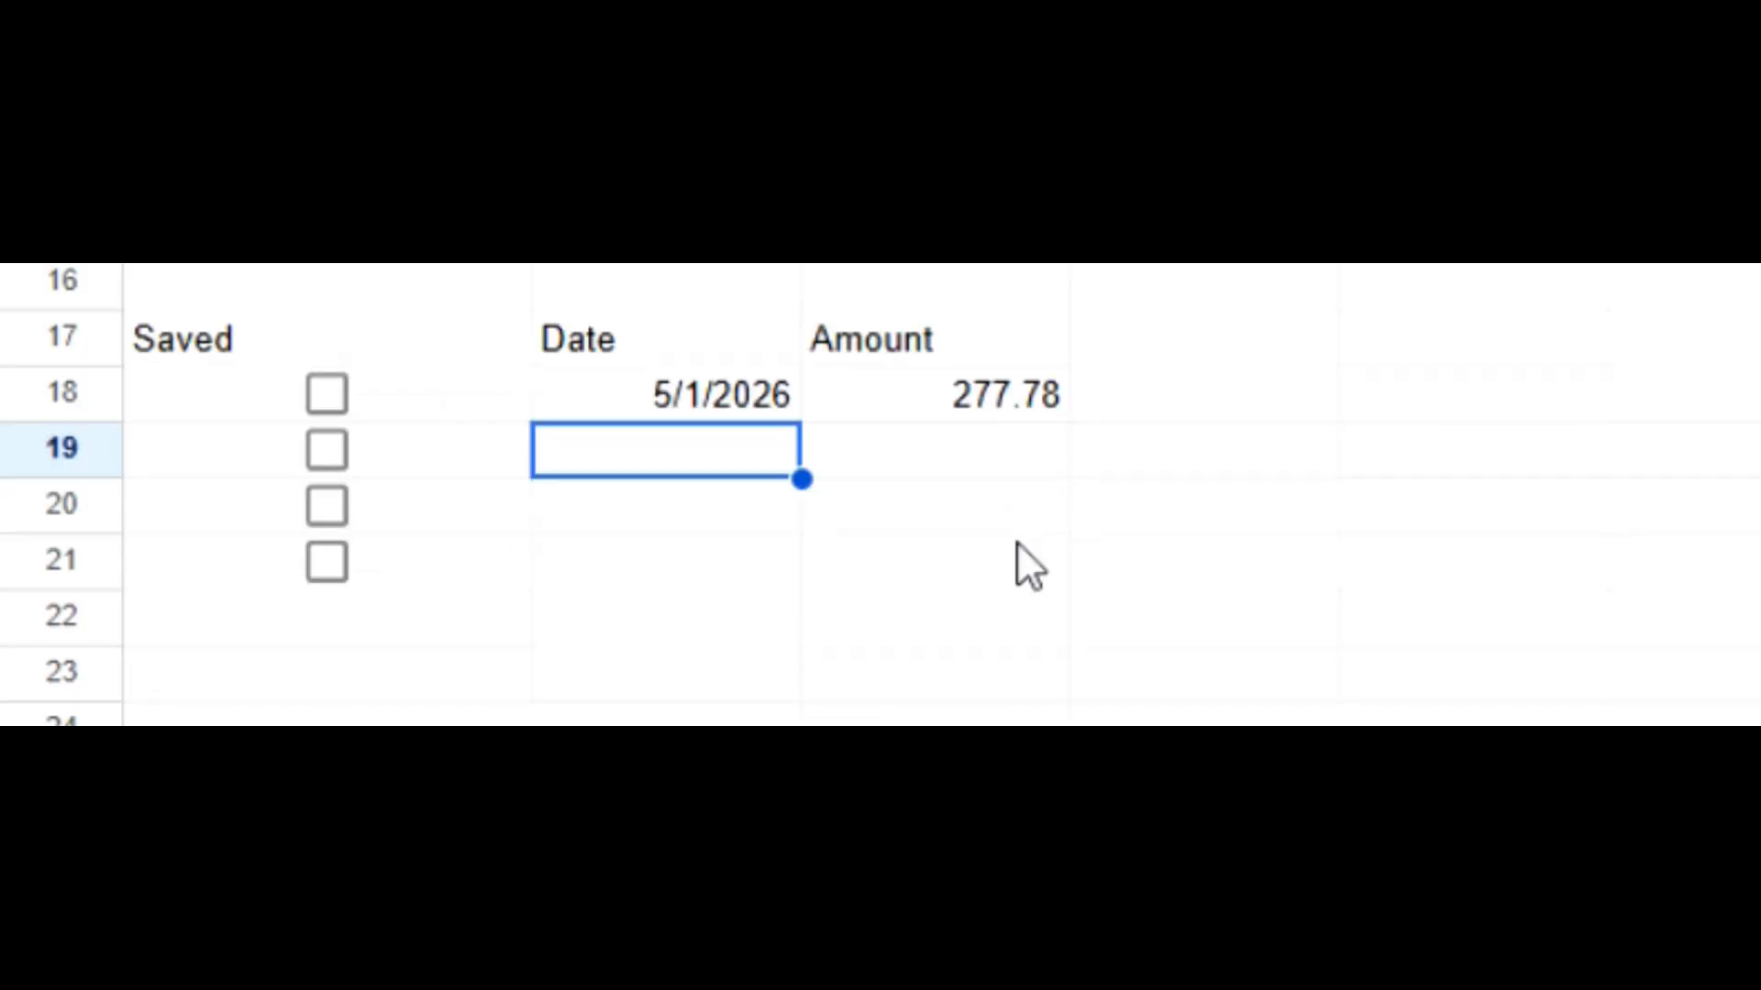
{"action": "type", "text": "=ed"}
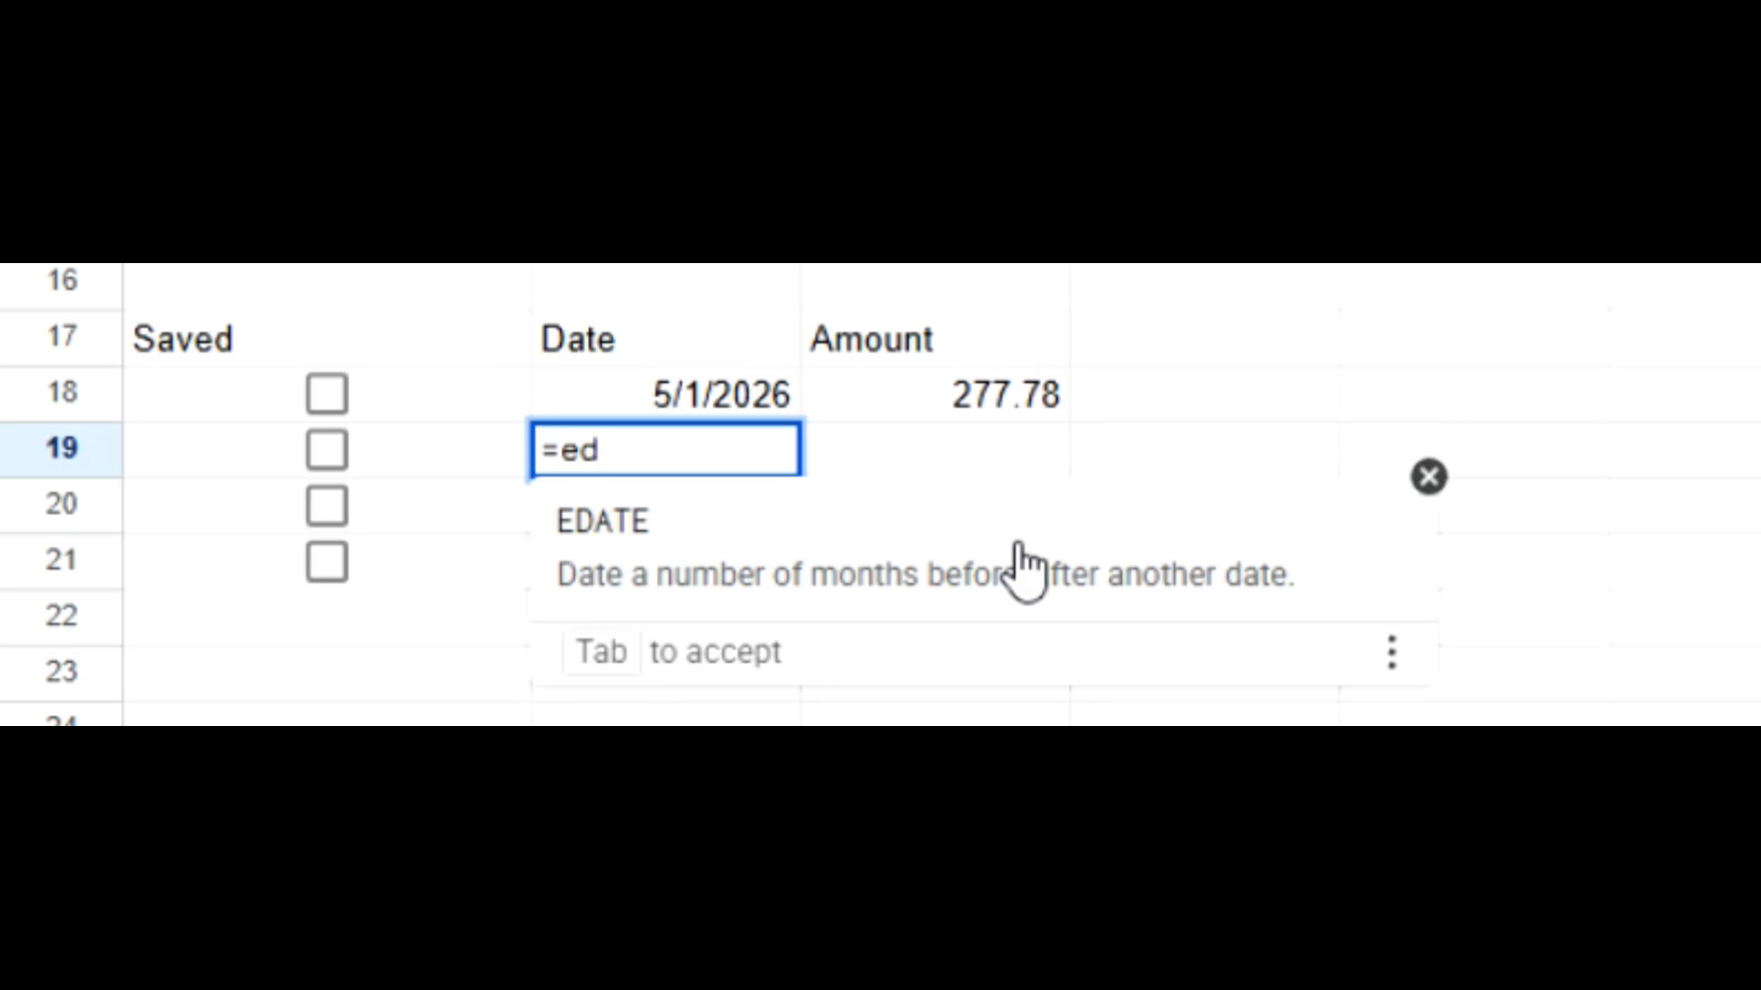
{"action": "type", "text": "dt"}
{"action": "key", "text": "Tab"}
{"action": "left_click", "coordinate": [763, 385]}
{"action": "type", "text": ","}
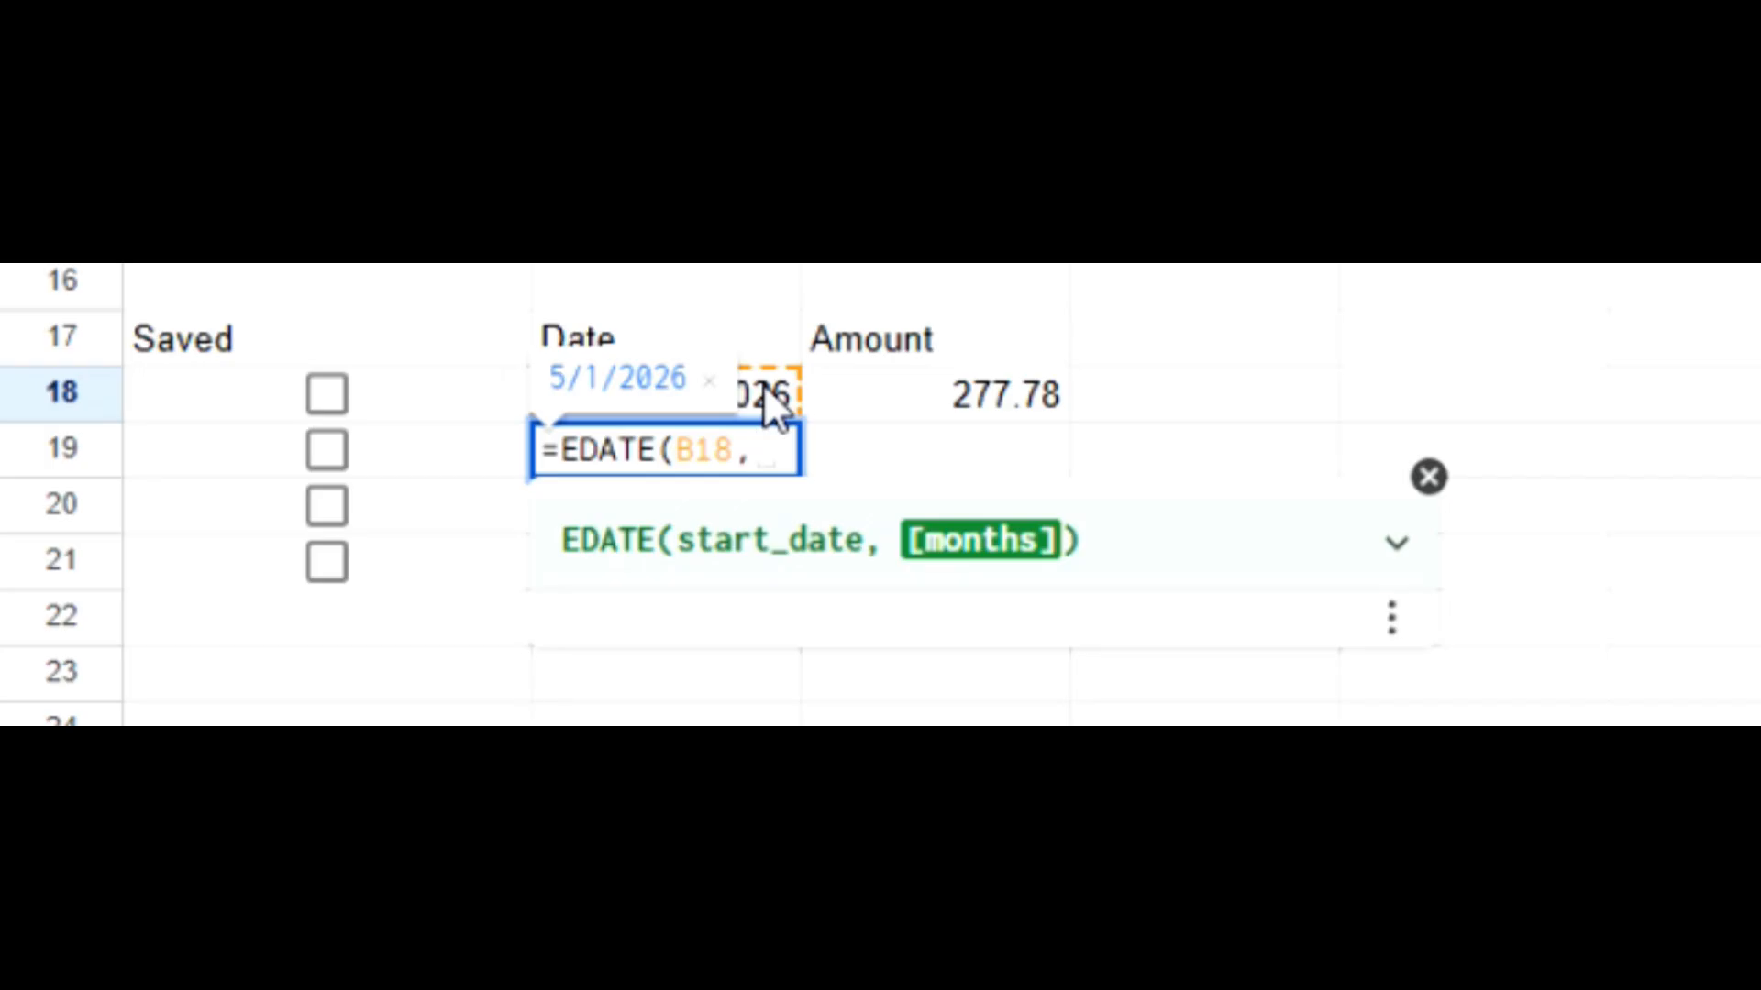
{"action": "type", "text": "1"}
{"action": "key", "text": "Return"}
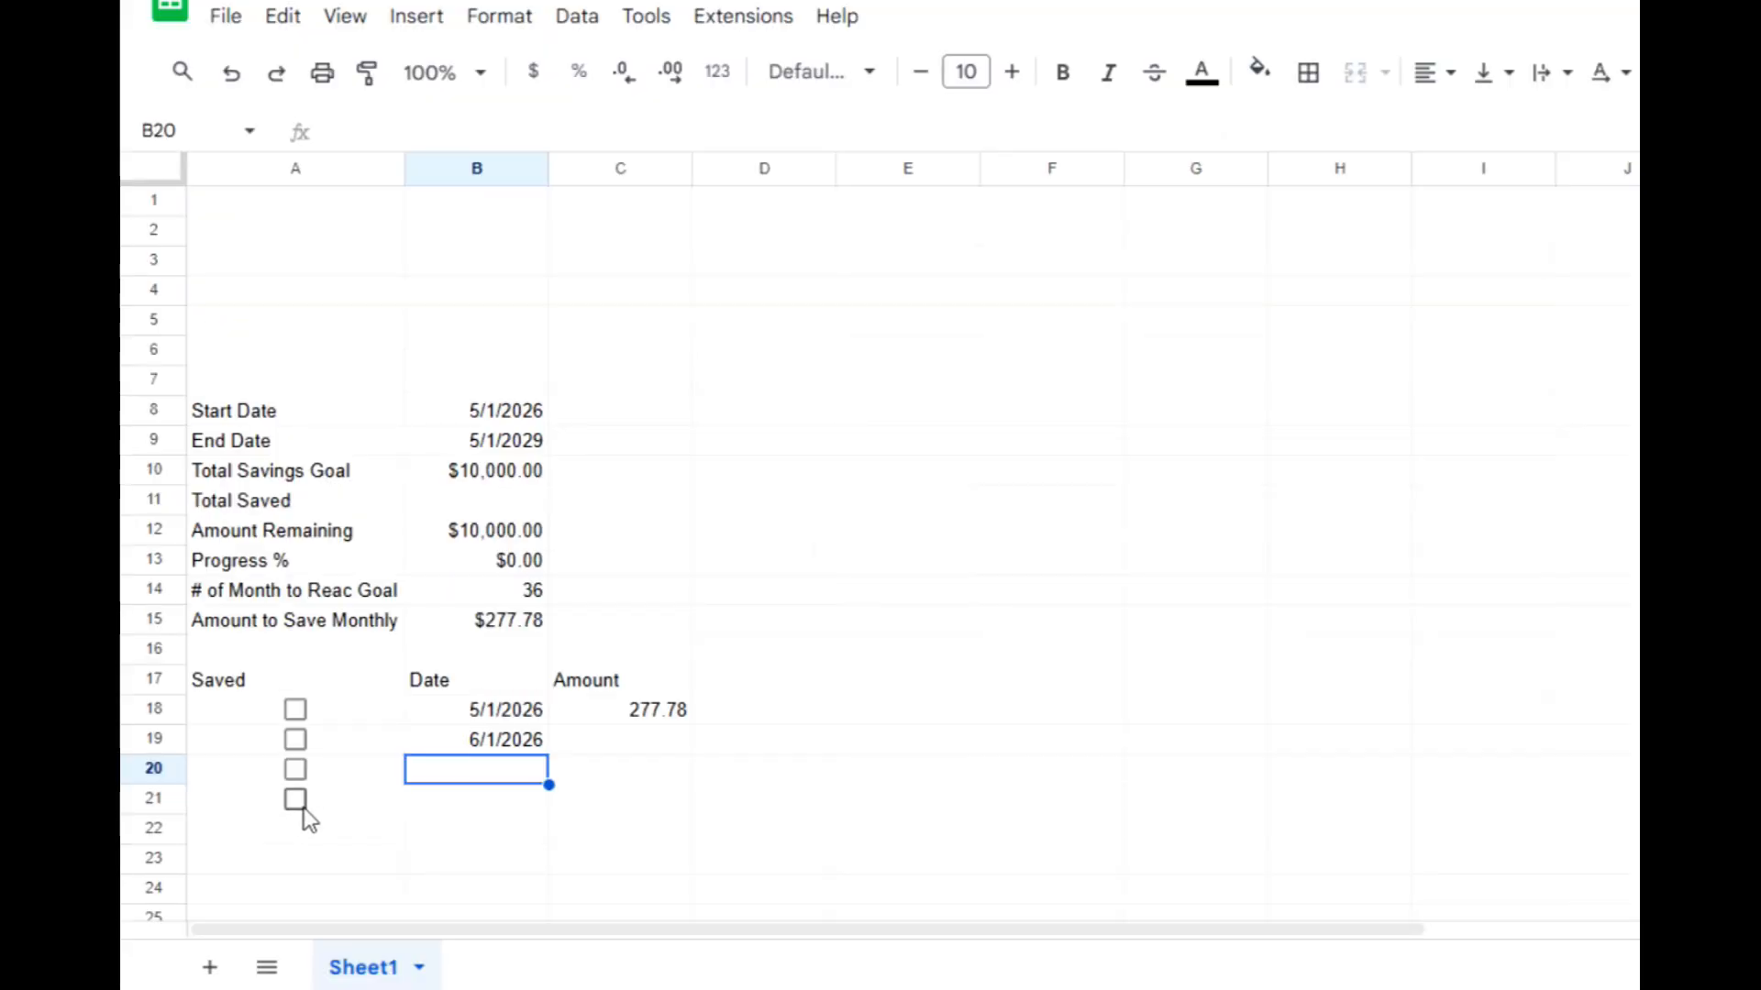
Continue the Saved column by inserting checkboxes in A22:A50, leaving the checkbox in A21 unticked
{"action": "left_click", "coordinate": [304, 807]}
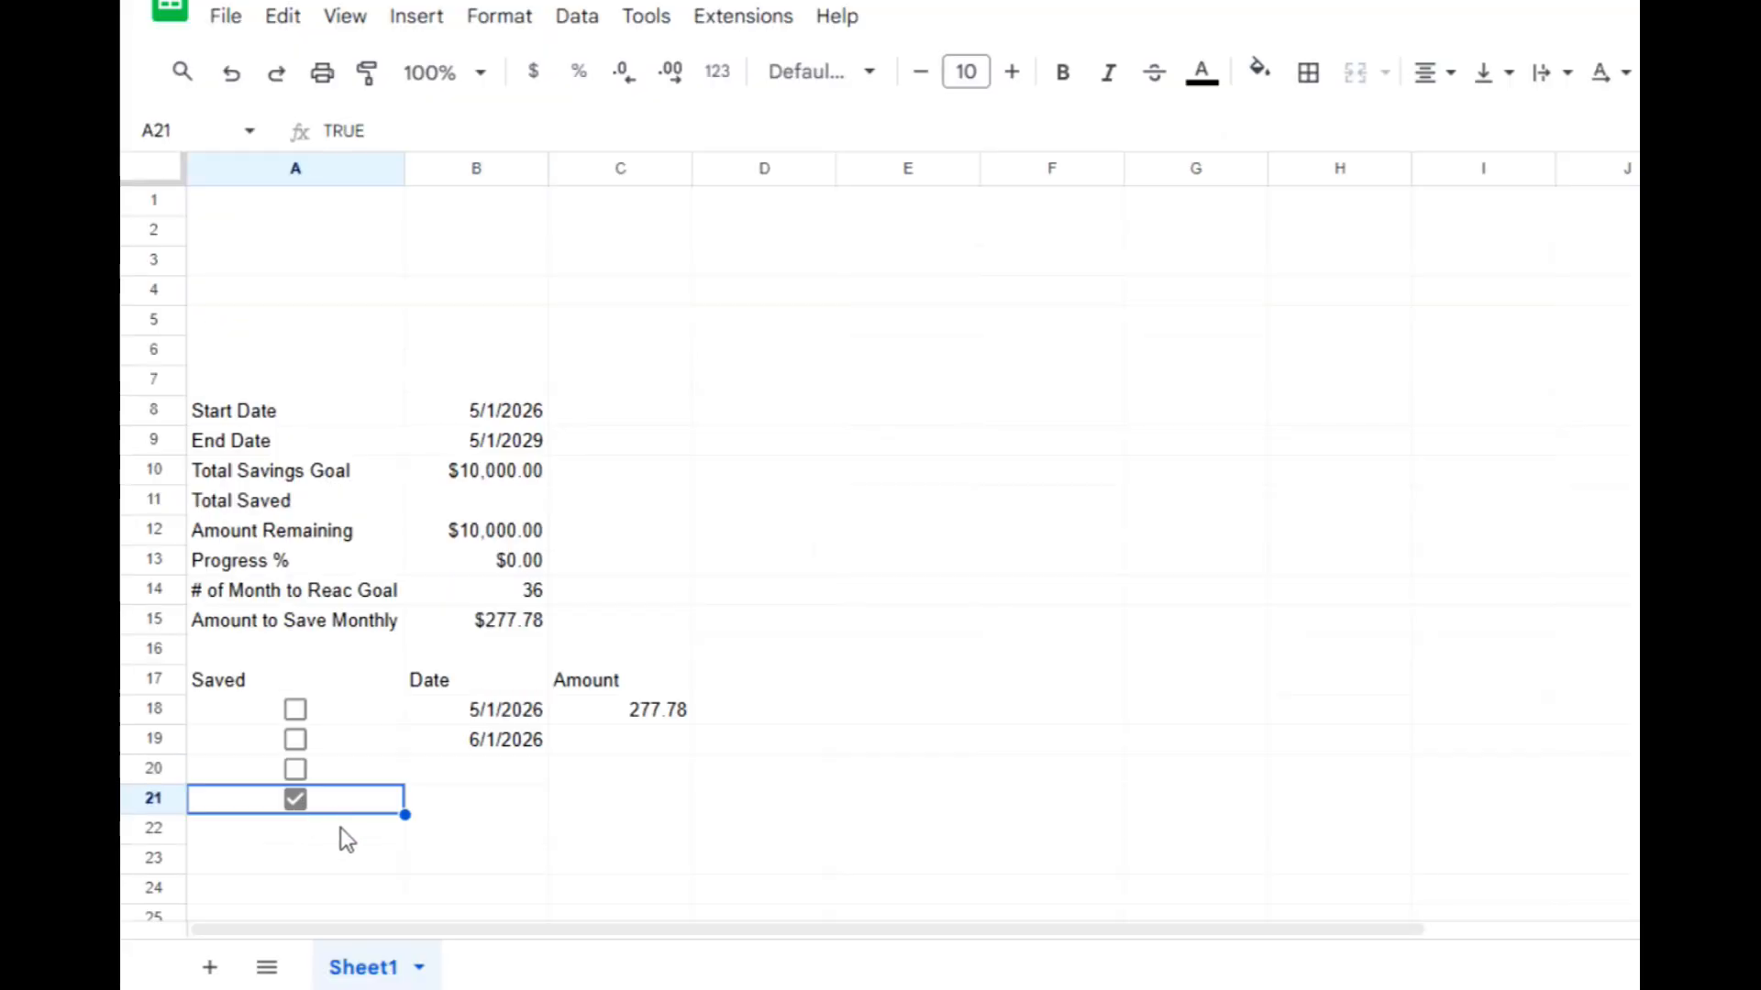
{"action": "key", "text": "ctrl+z"}
{"action": "key", "text": "ctrl+c"}
{"action": "key", "text": "Down"}
{"action": "key", "text": "shift+Down"}
{"action": "key", "text": "shift+Down"}
{"action": "key", "text": "shift+Down"}
{"action": "key", "text": "shift+Down"}
{"action": "key", "text": "shift+Down"}
{"action": "key", "text": "shift+Down"}
{"action": "key", "text": "shift+Down"}
{"action": "key", "text": "shift+Down"}
{"action": "key", "text": "shift+Down"}
{"action": "key", "text": "shift+Down"}
{"action": "key", "text": "shift+Down"}
{"action": "key", "text": "shift+Down"}
{"action": "key", "text": "shift+Down"}
{"action": "key", "text": "shift+Down"}
{"action": "key", "text": "shift+Down"}
{"action": "key", "text": "shift+Down"}
{"action": "key", "text": "shift+Down"}
{"action": "key", "text": "shift+Down"}
{"action": "key", "text": "shift+Down"}
{"action": "key", "text": "shift+Down"}
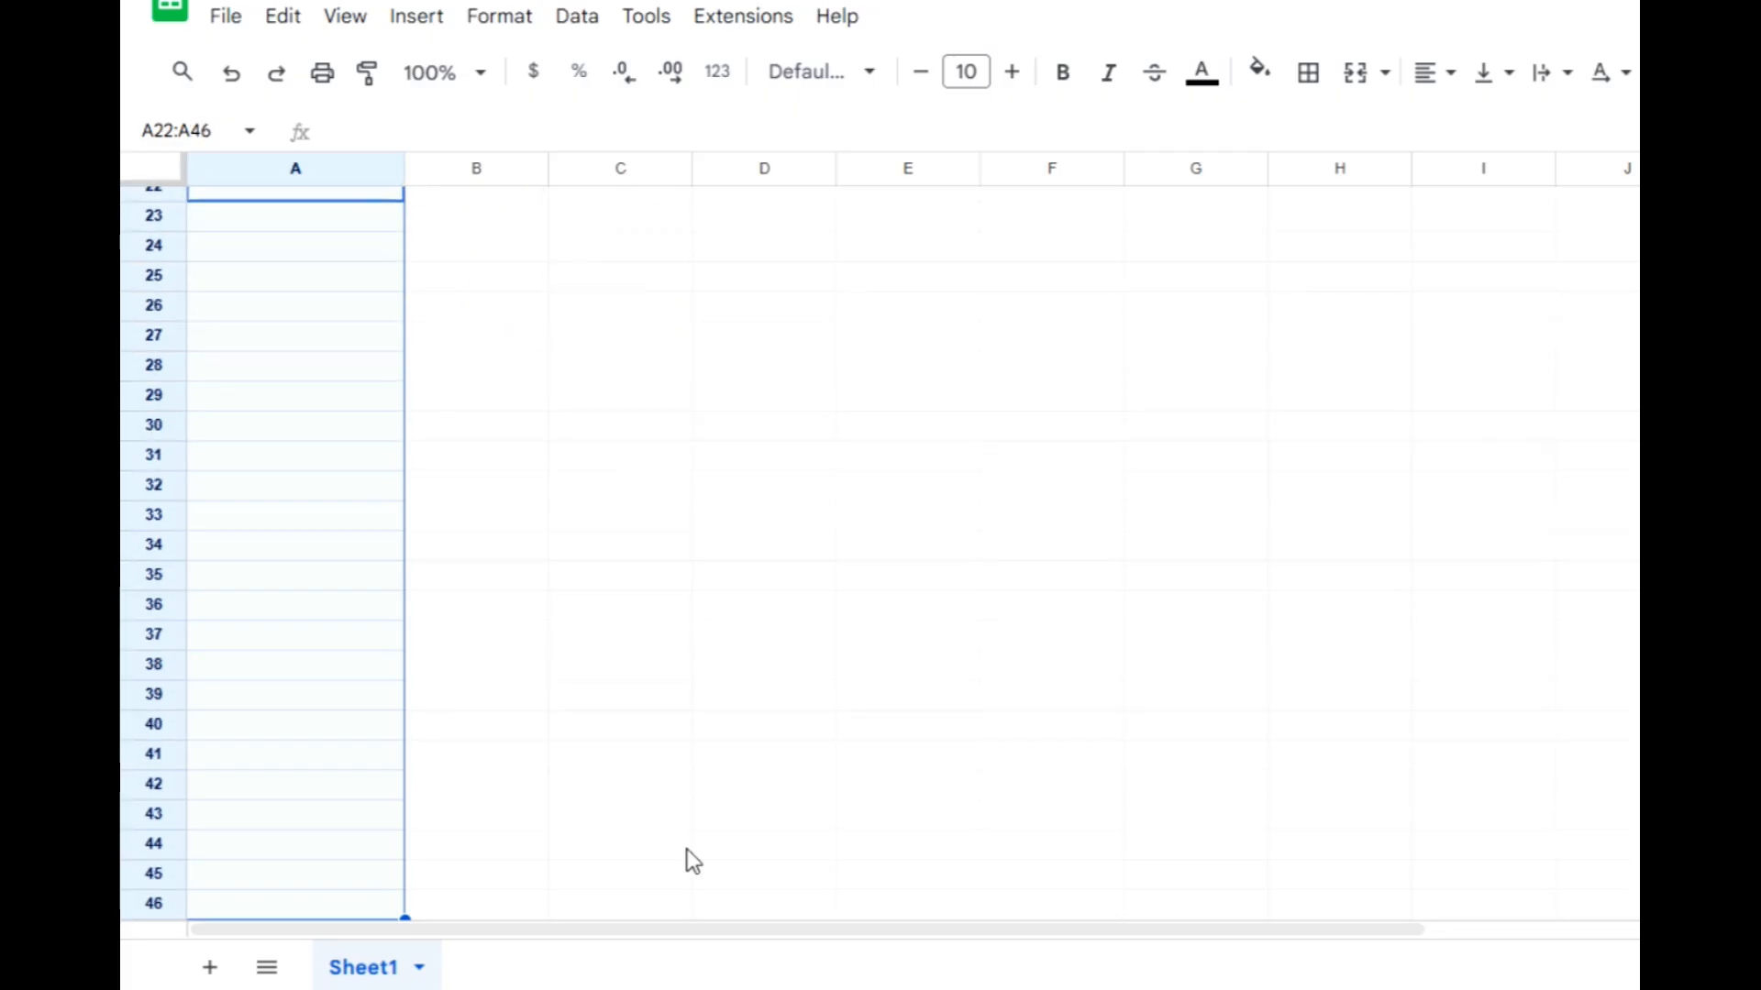
{"action": "right_click", "coordinate": [327, 711]}
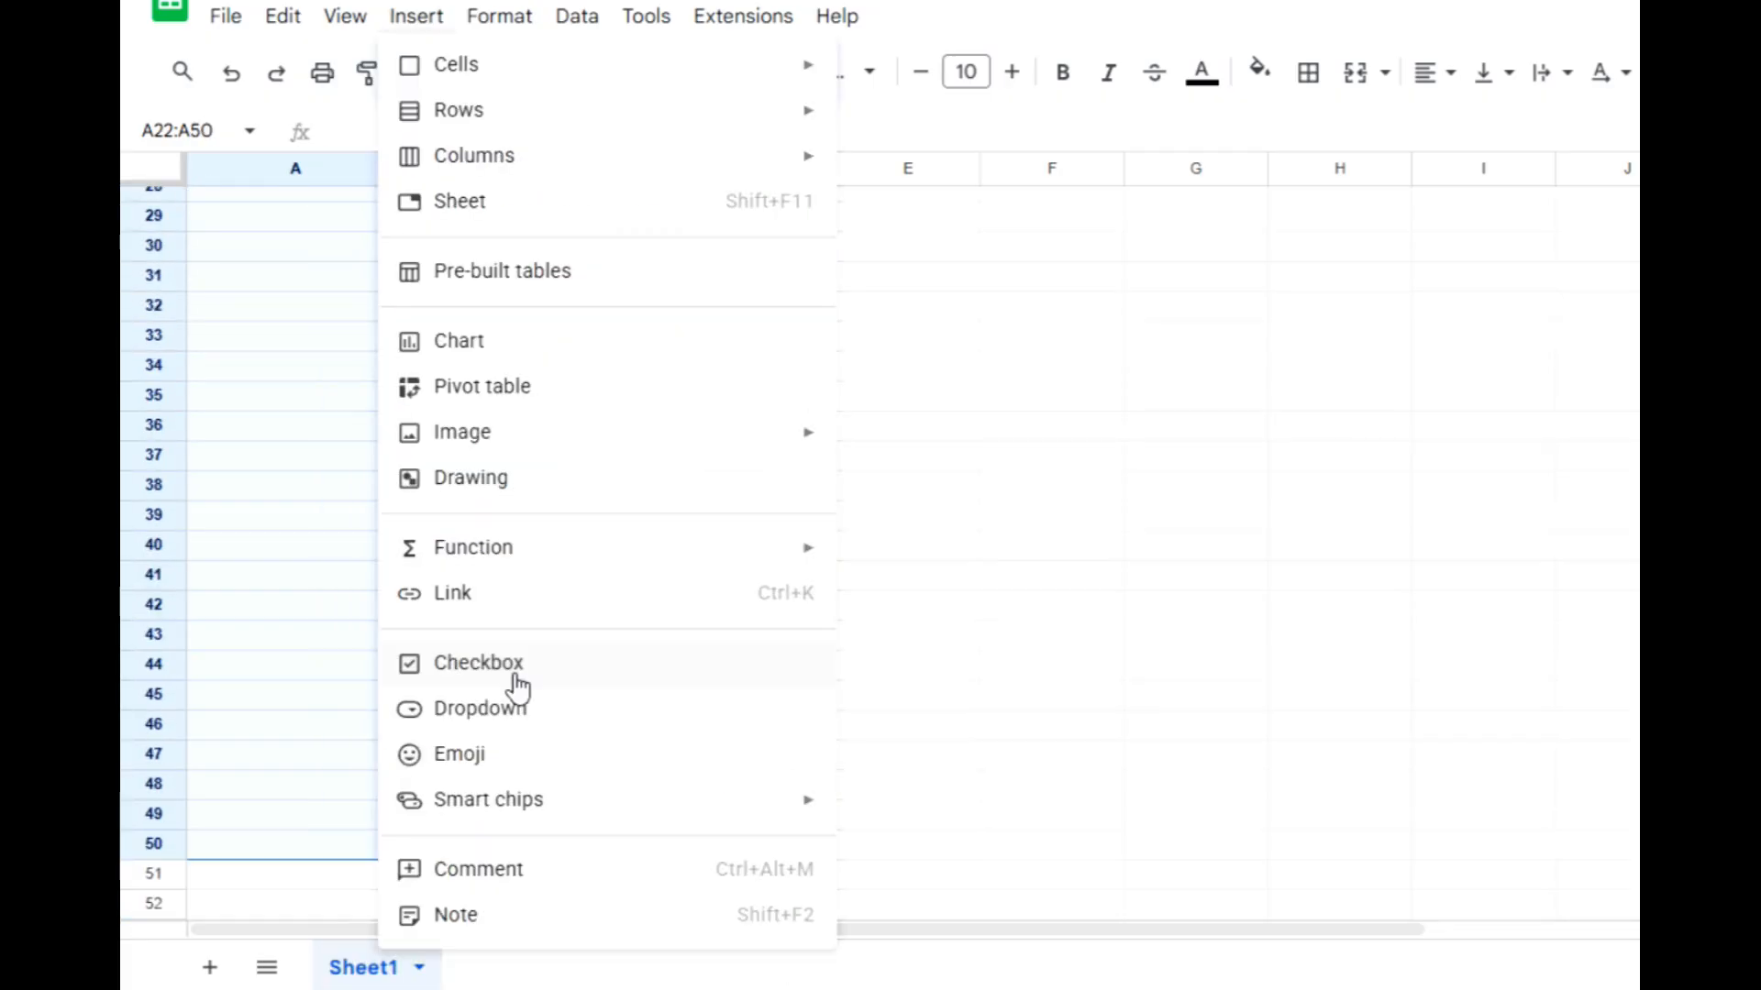
{"action": "left_click", "coordinate": [511, 675]}
Fill the EDATE formula from B19 down to B54 so the monthly dates run through 5/1/2029
{"action": "scroll", "coordinate": [484, 667], "scroll_direction": "up", "scroll_amount": 1}
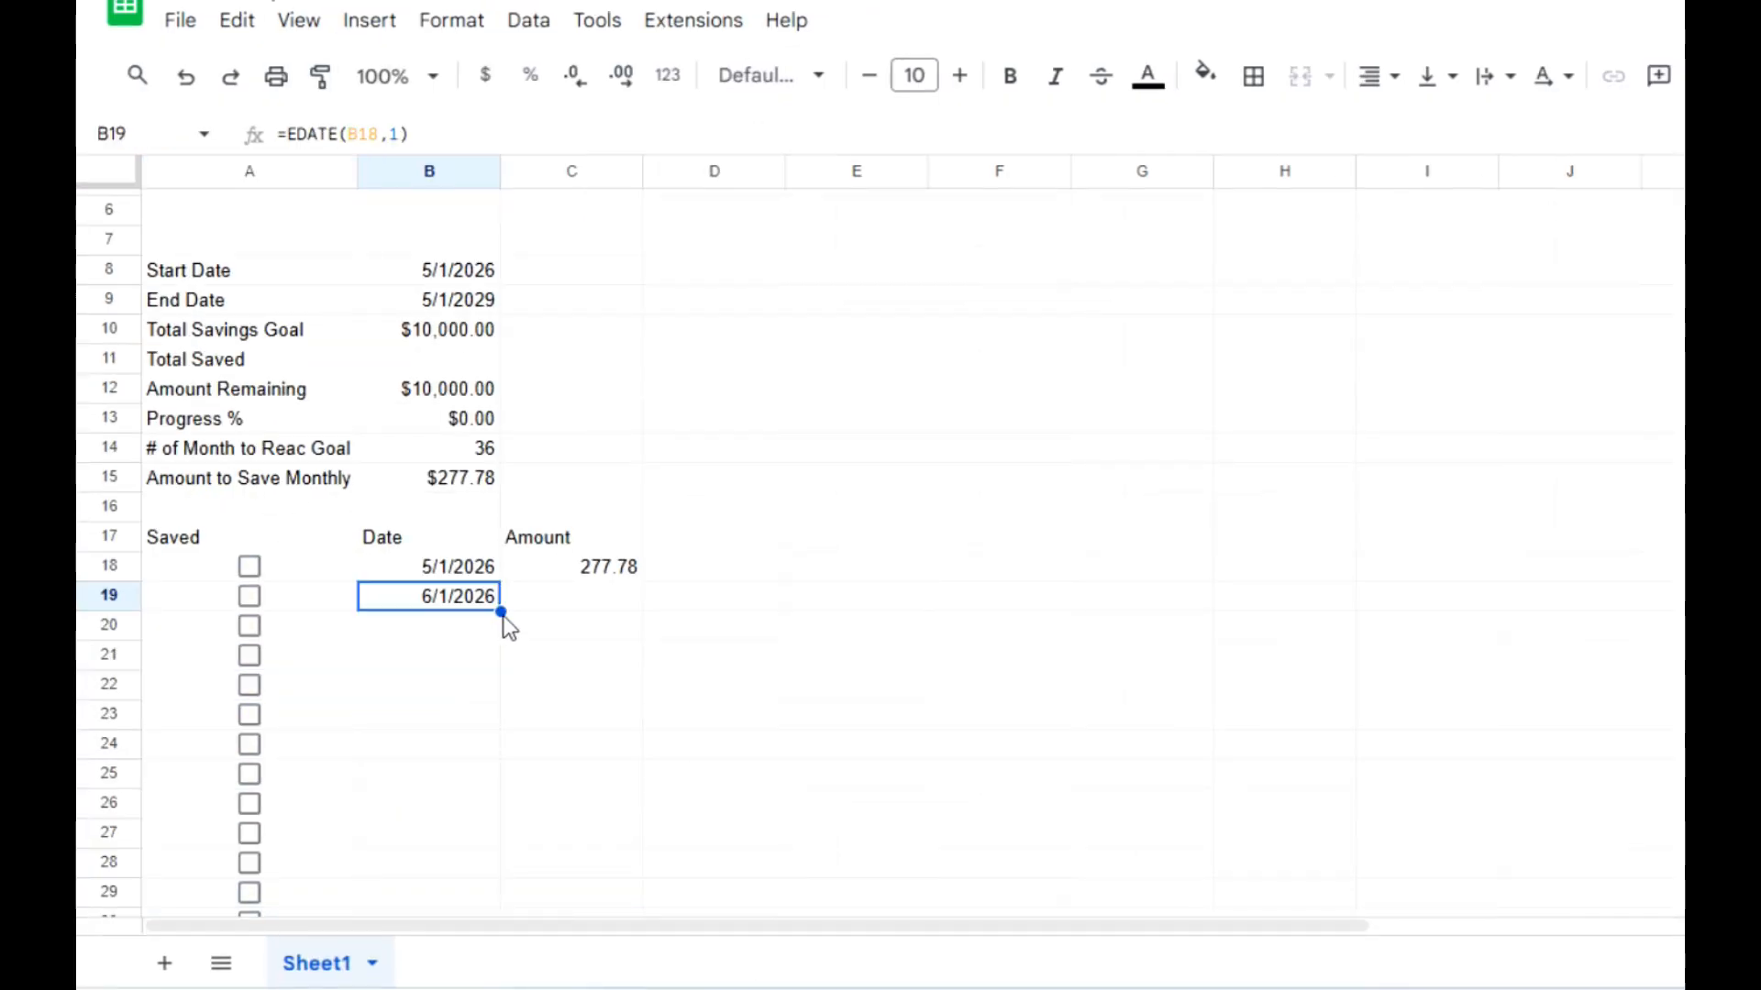
{"action": "left_click_drag", "start_coordinate": [504, 609], "coordinate": [531, 979]}
{"action": "scroll", "coordinate": [598, 621], "scroll_direction": "up", "scroll_amount": 3}
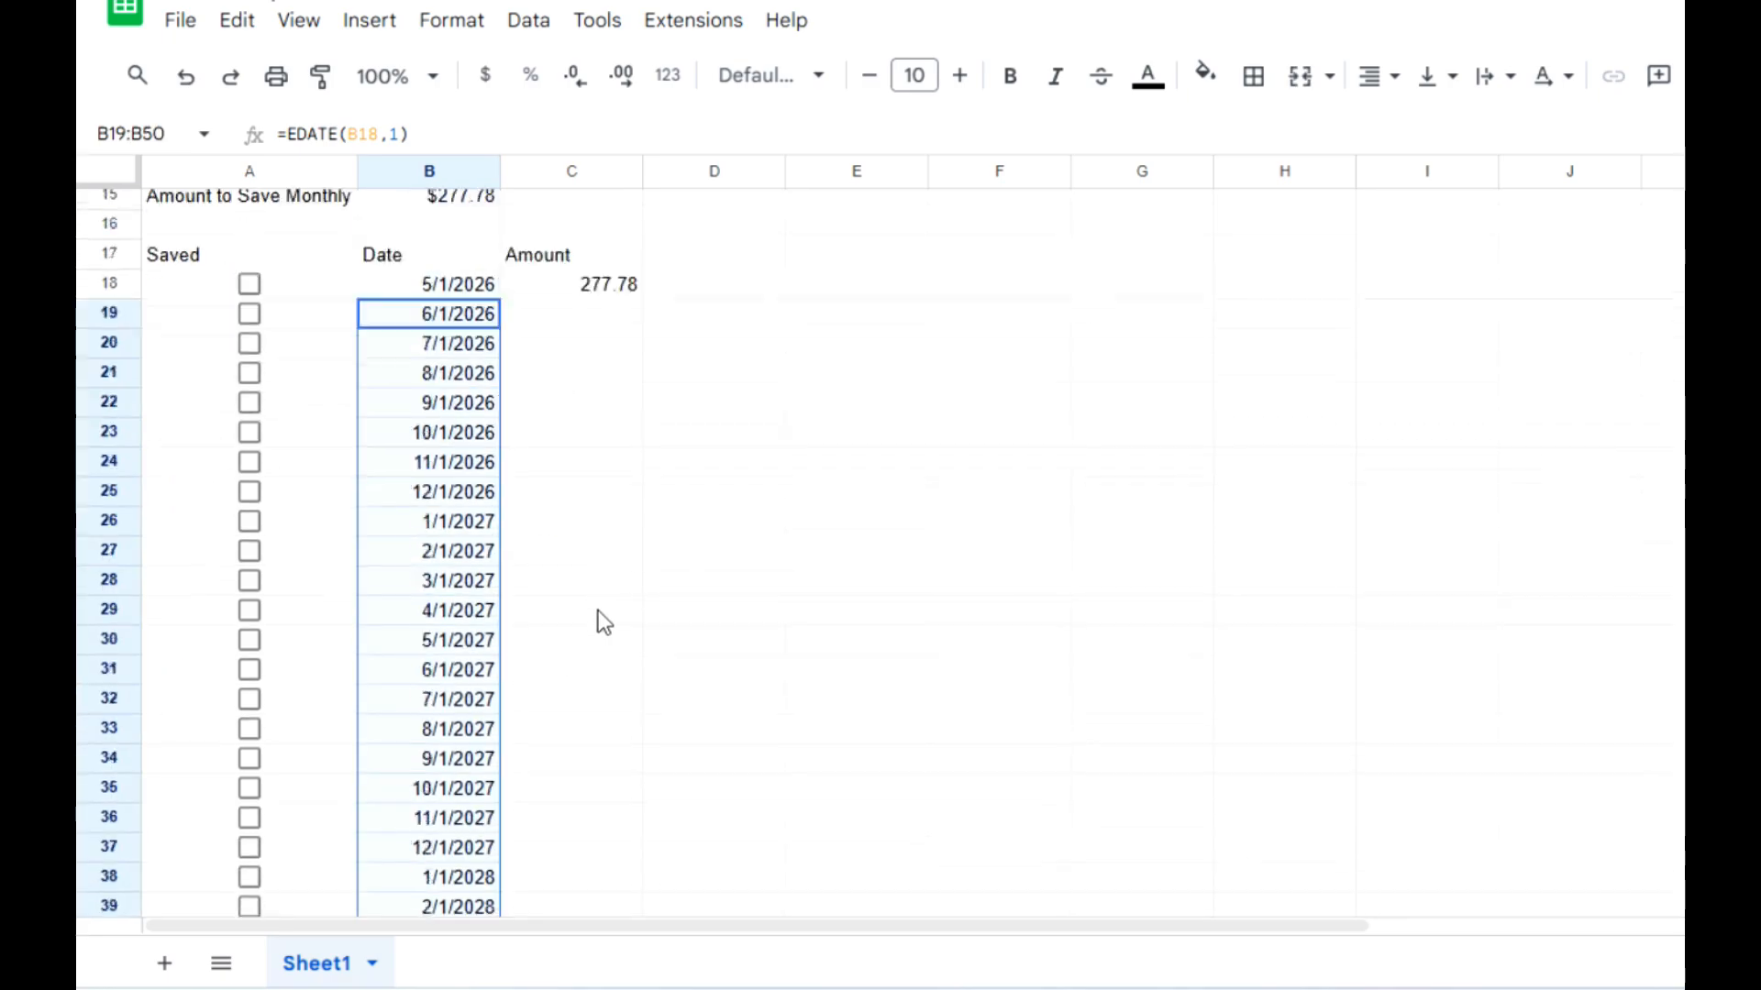
{"action": "scroll", "coordinate": [604, 623], "scroll_direction": "down", "scroll_amount": 5}
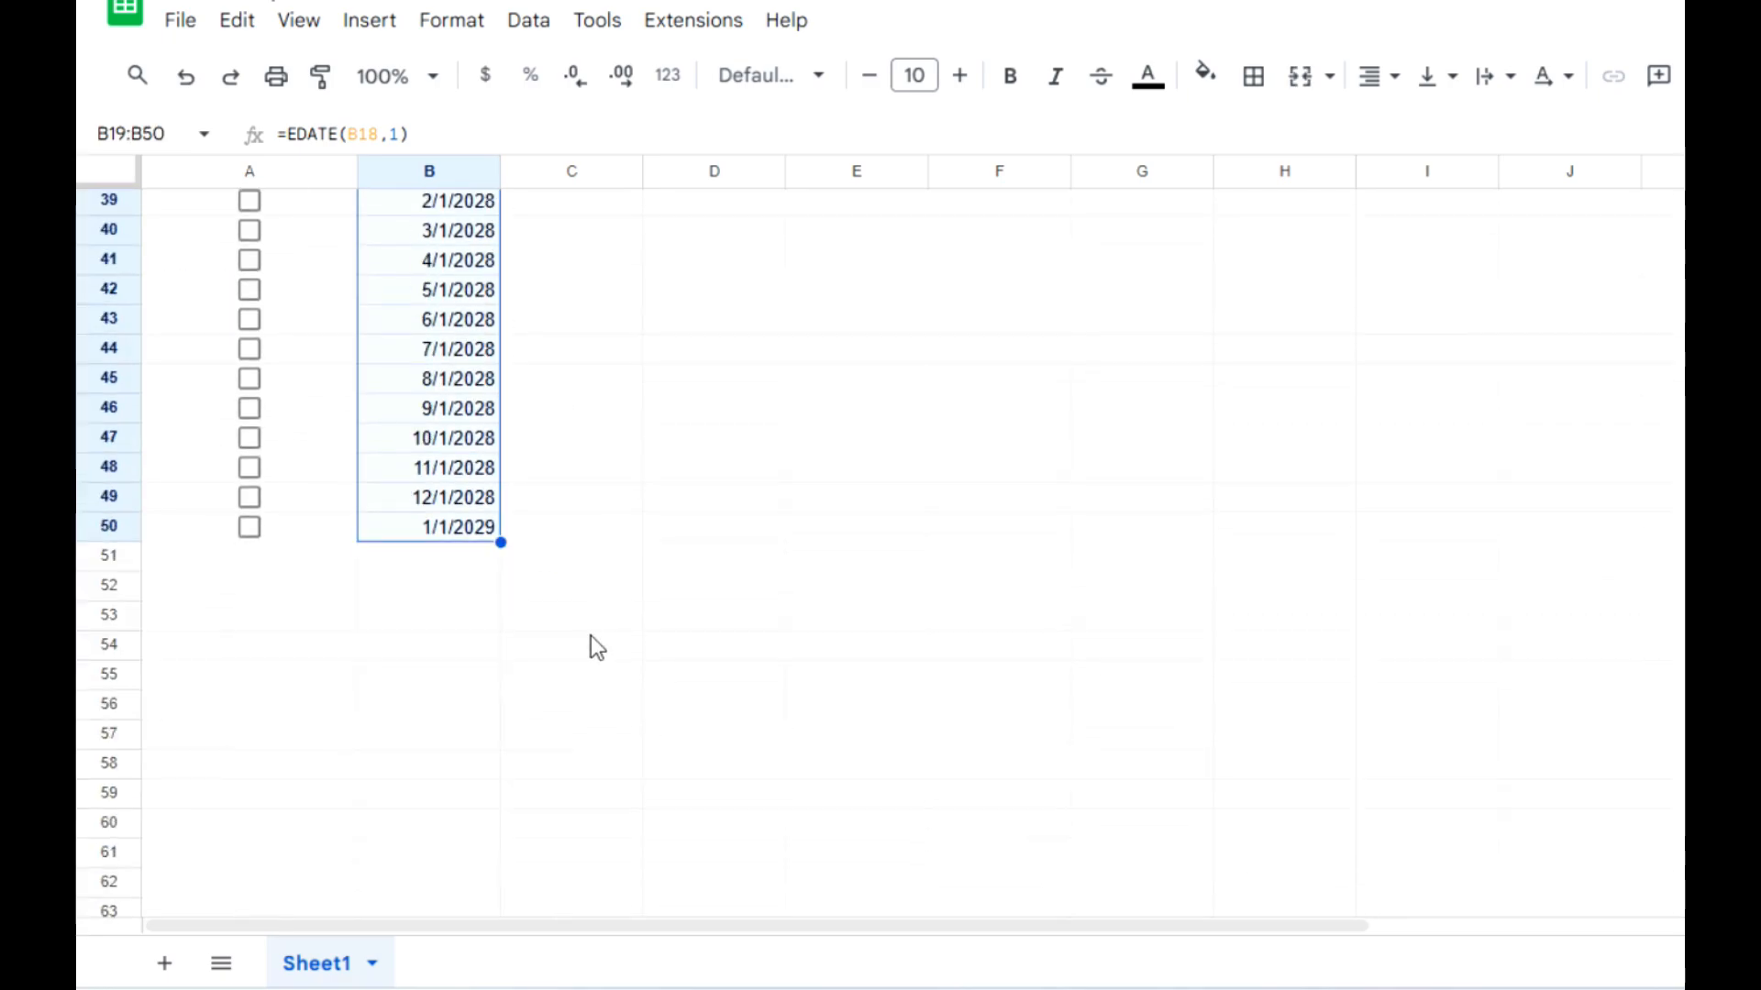
{"action": "left_click", "coordinate": [479, 532]}
{"action": "scroll", "coordinate": [557, 547], "scroll_direction": "up", "scroll_amount": 1}
{"action": "left_click_drag", "start_coordinate": [501, 684], "coordinate": [495, 787]}
Extend the checkboxes down to A54 and fill the 277.78 amount from C18 down to C54
{"action": "left_click", "coordinate": [341, 674]}
{"action": "left_click_drag", "start_coordinate": [356, 683], "coordinate": [354, 716]}
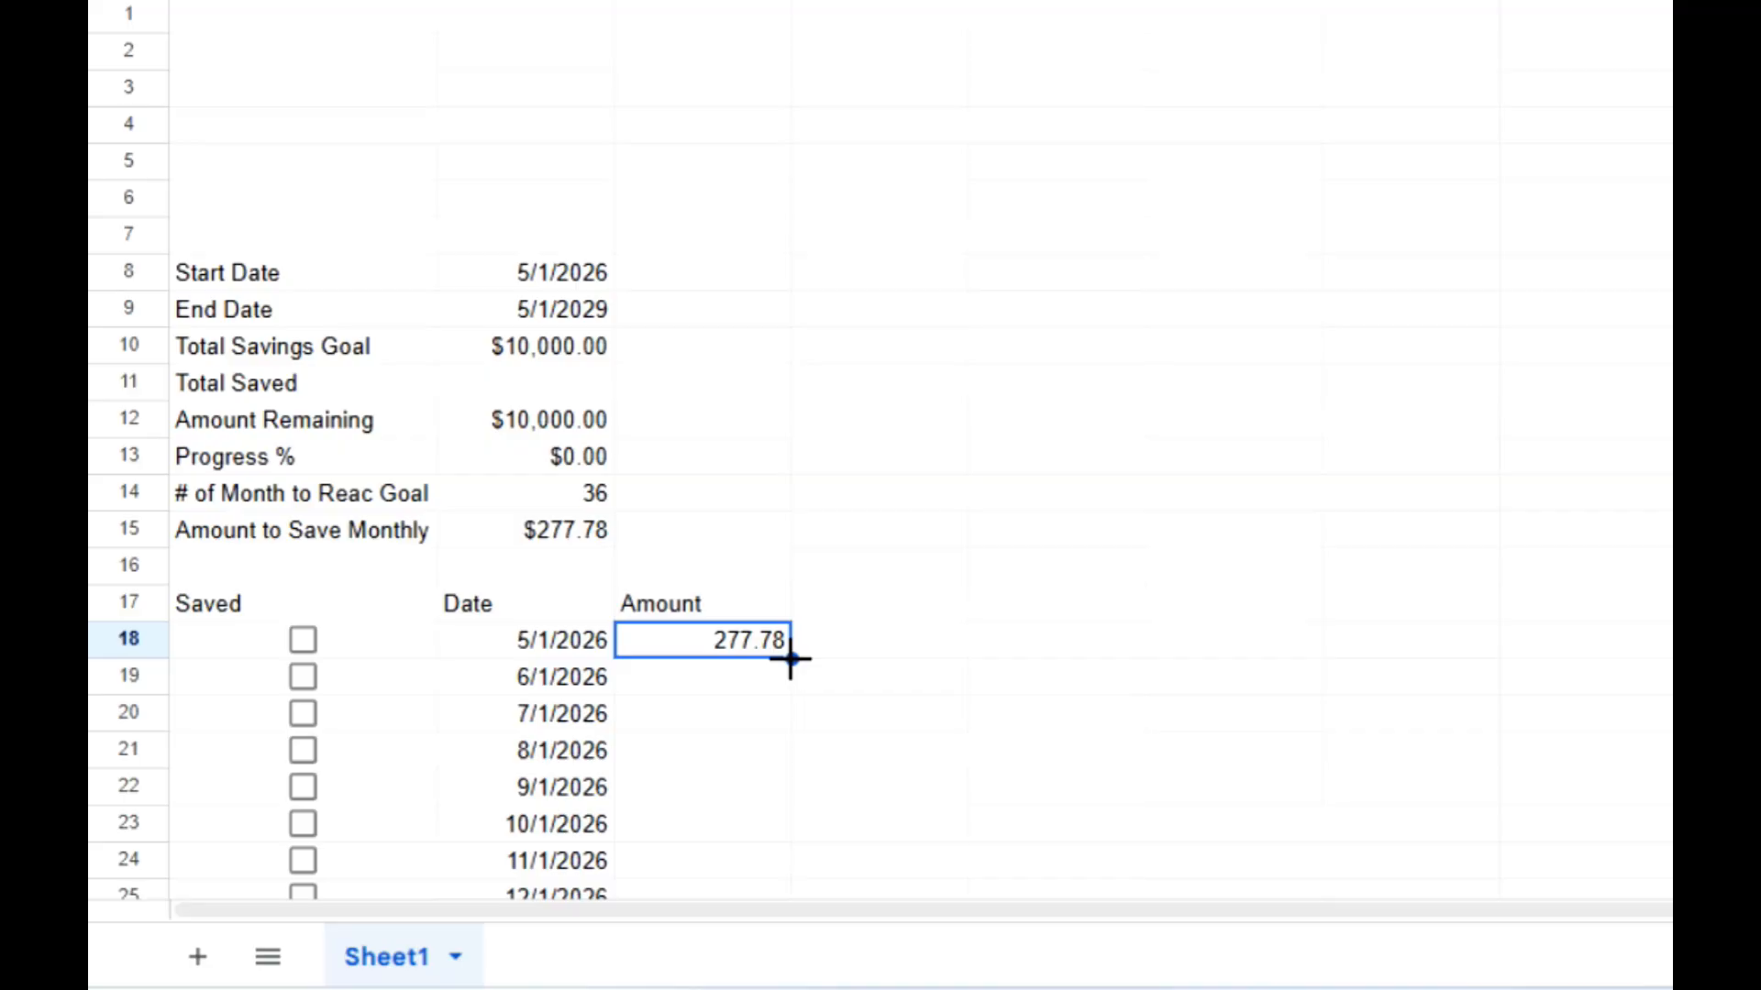
{"action": "left_click_drag", "start_coordinate": [790, 658], "coordinate": [770, 535]}
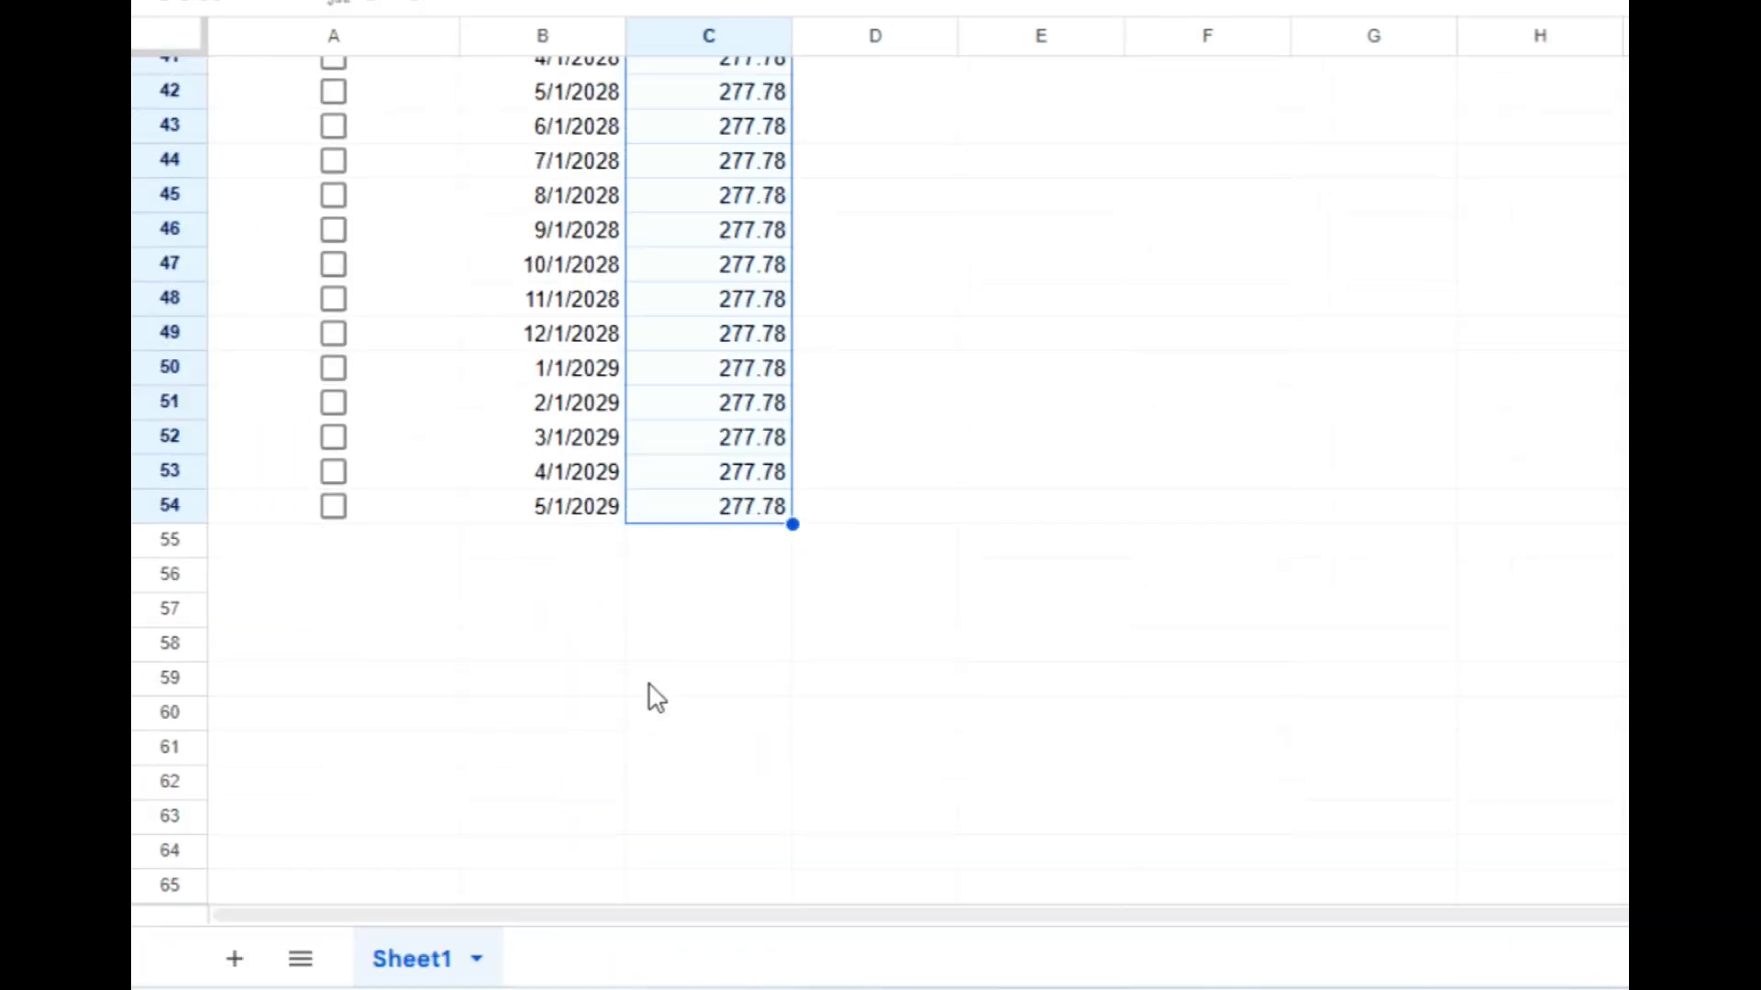
Clear the surplus last row of the savings table, A54:C54
{"action": "left_click_drag", "start_coordinate": [292, 511], "coordinate": [717, 515]}
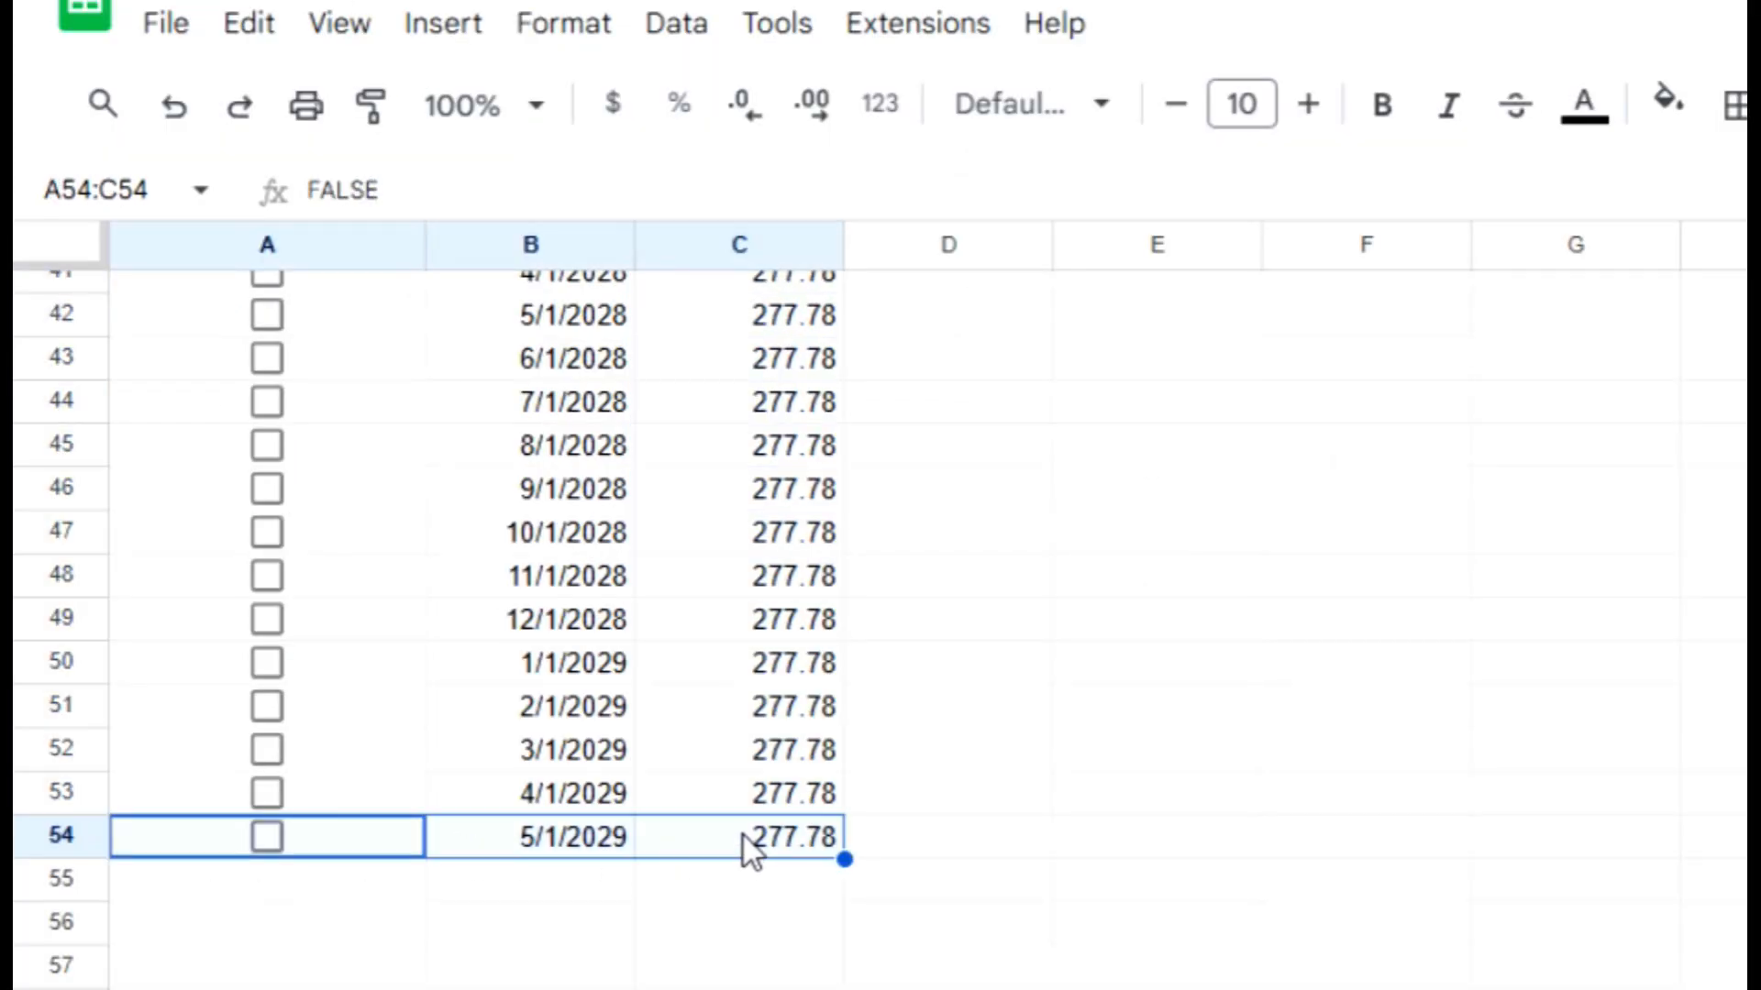
{"action": "key", "text": "Delete"}
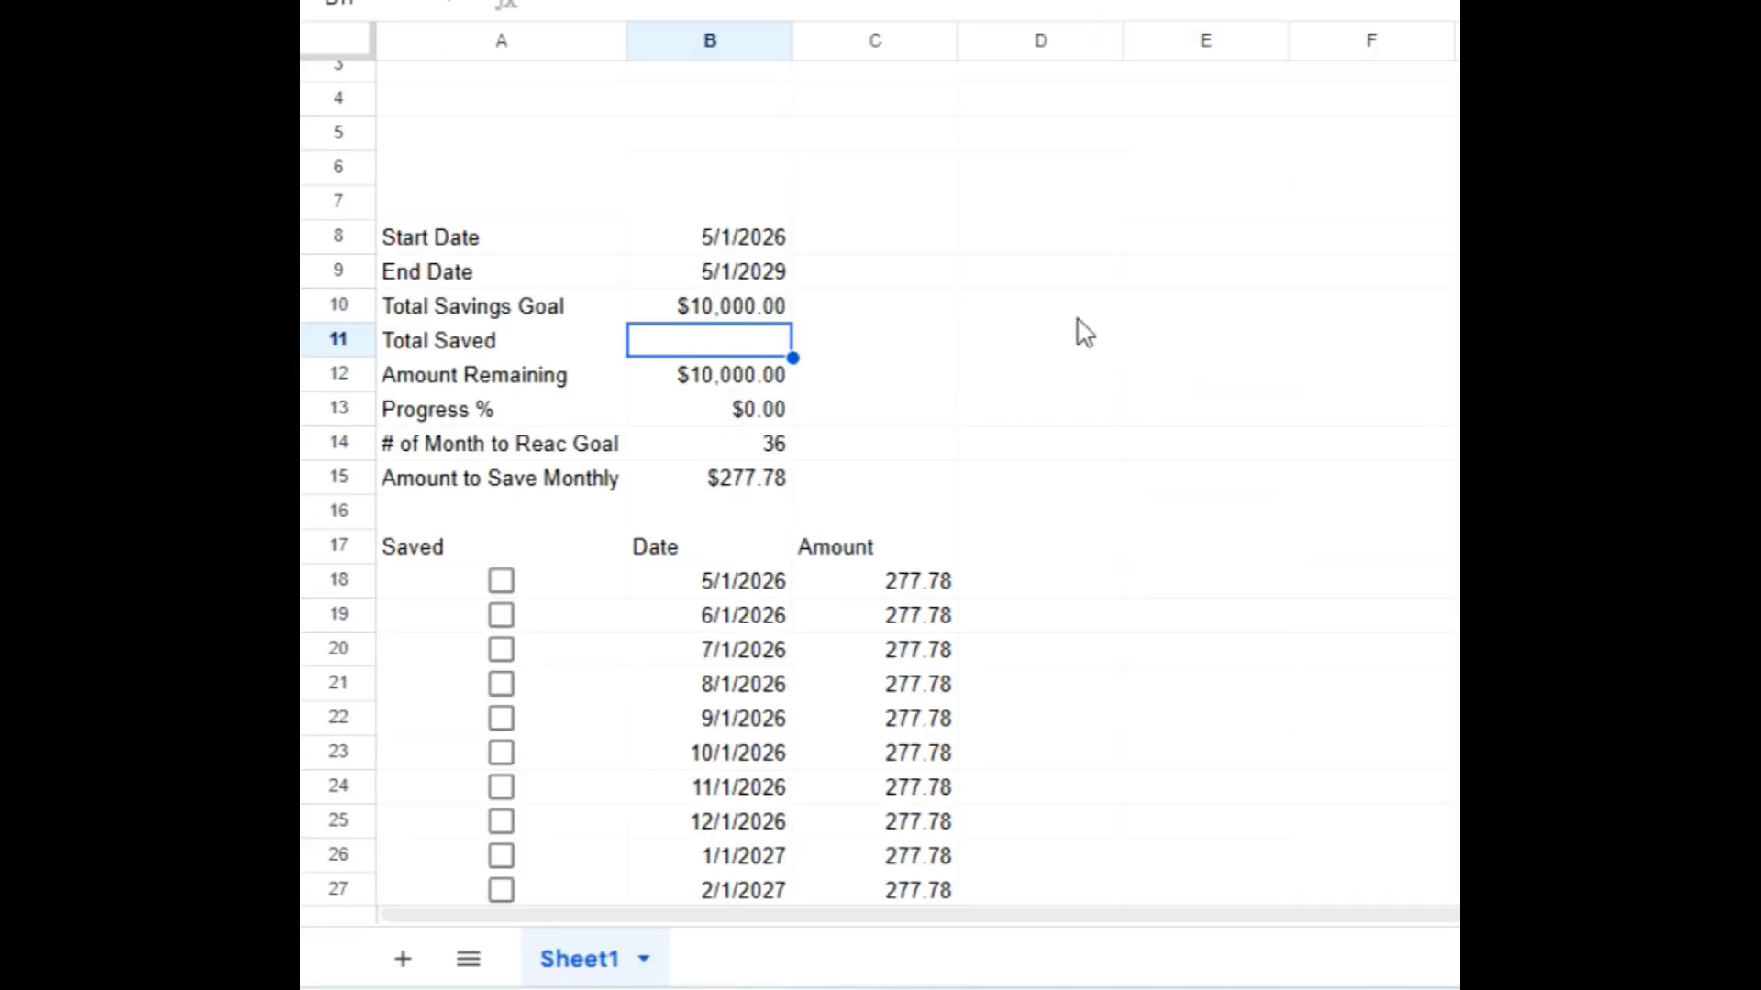
Calculate Total Saved in B11 with =SUMIF(A18:A53,"True",C18:C53)
{"action": "type", "text": "=sum"}
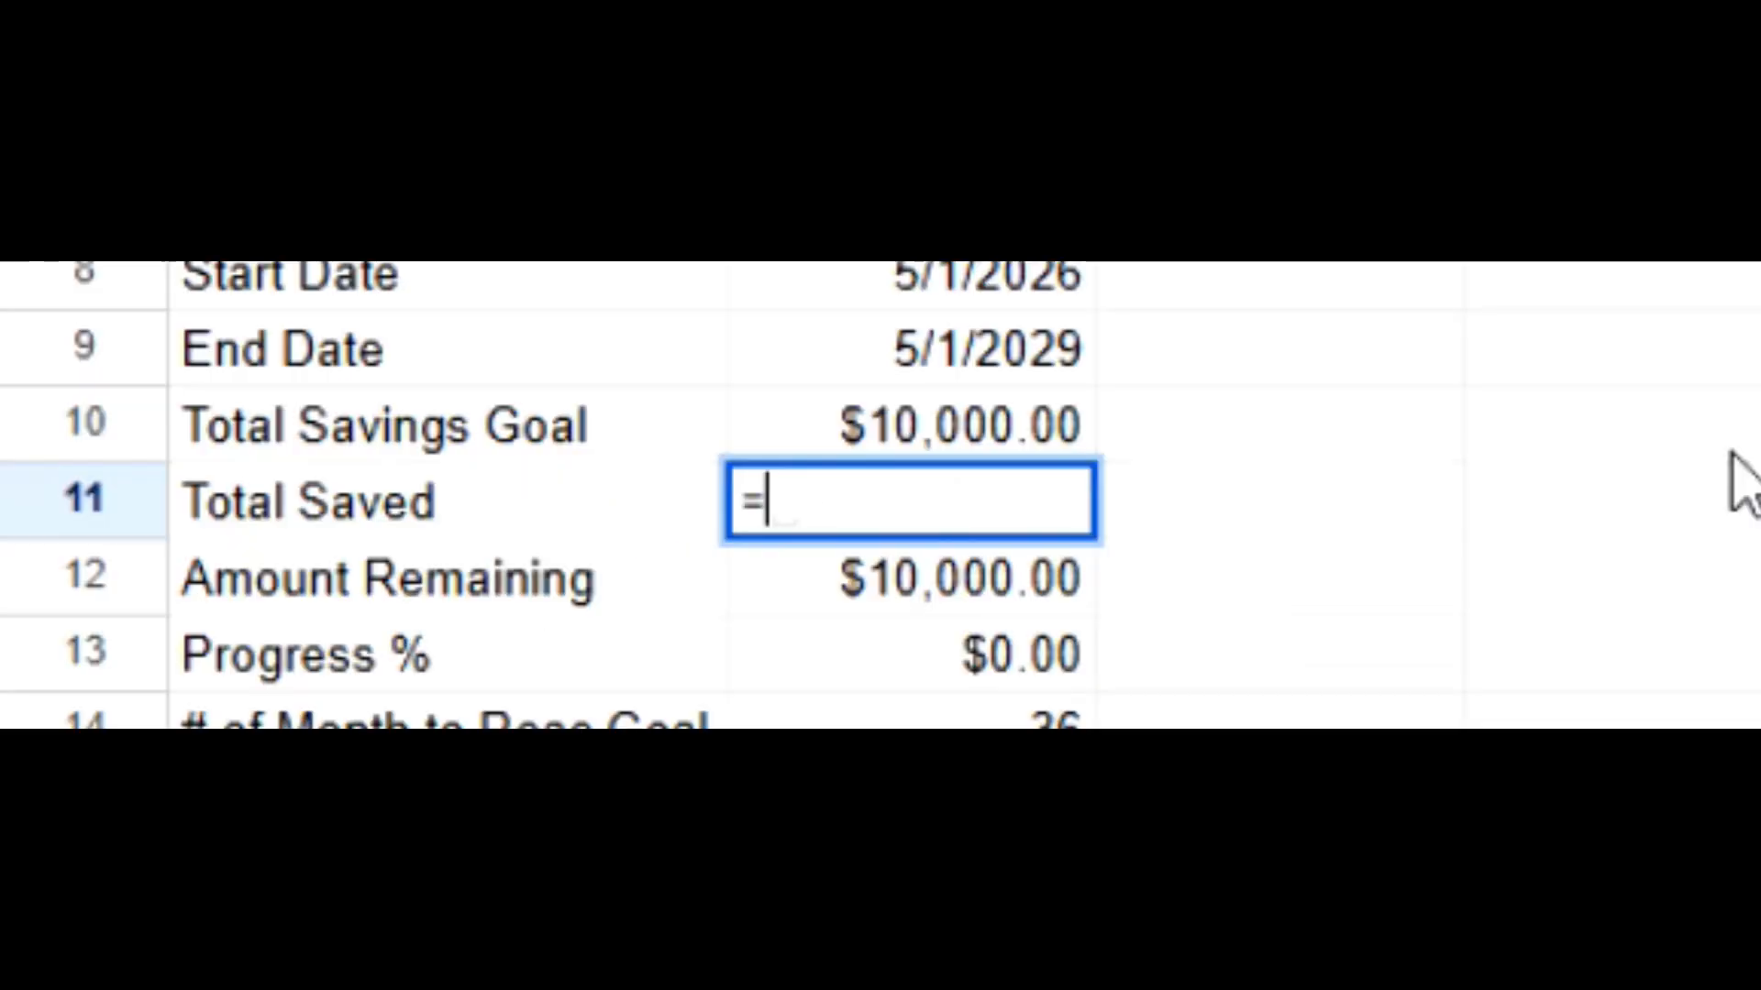
{"action": "type", "text": "if("}
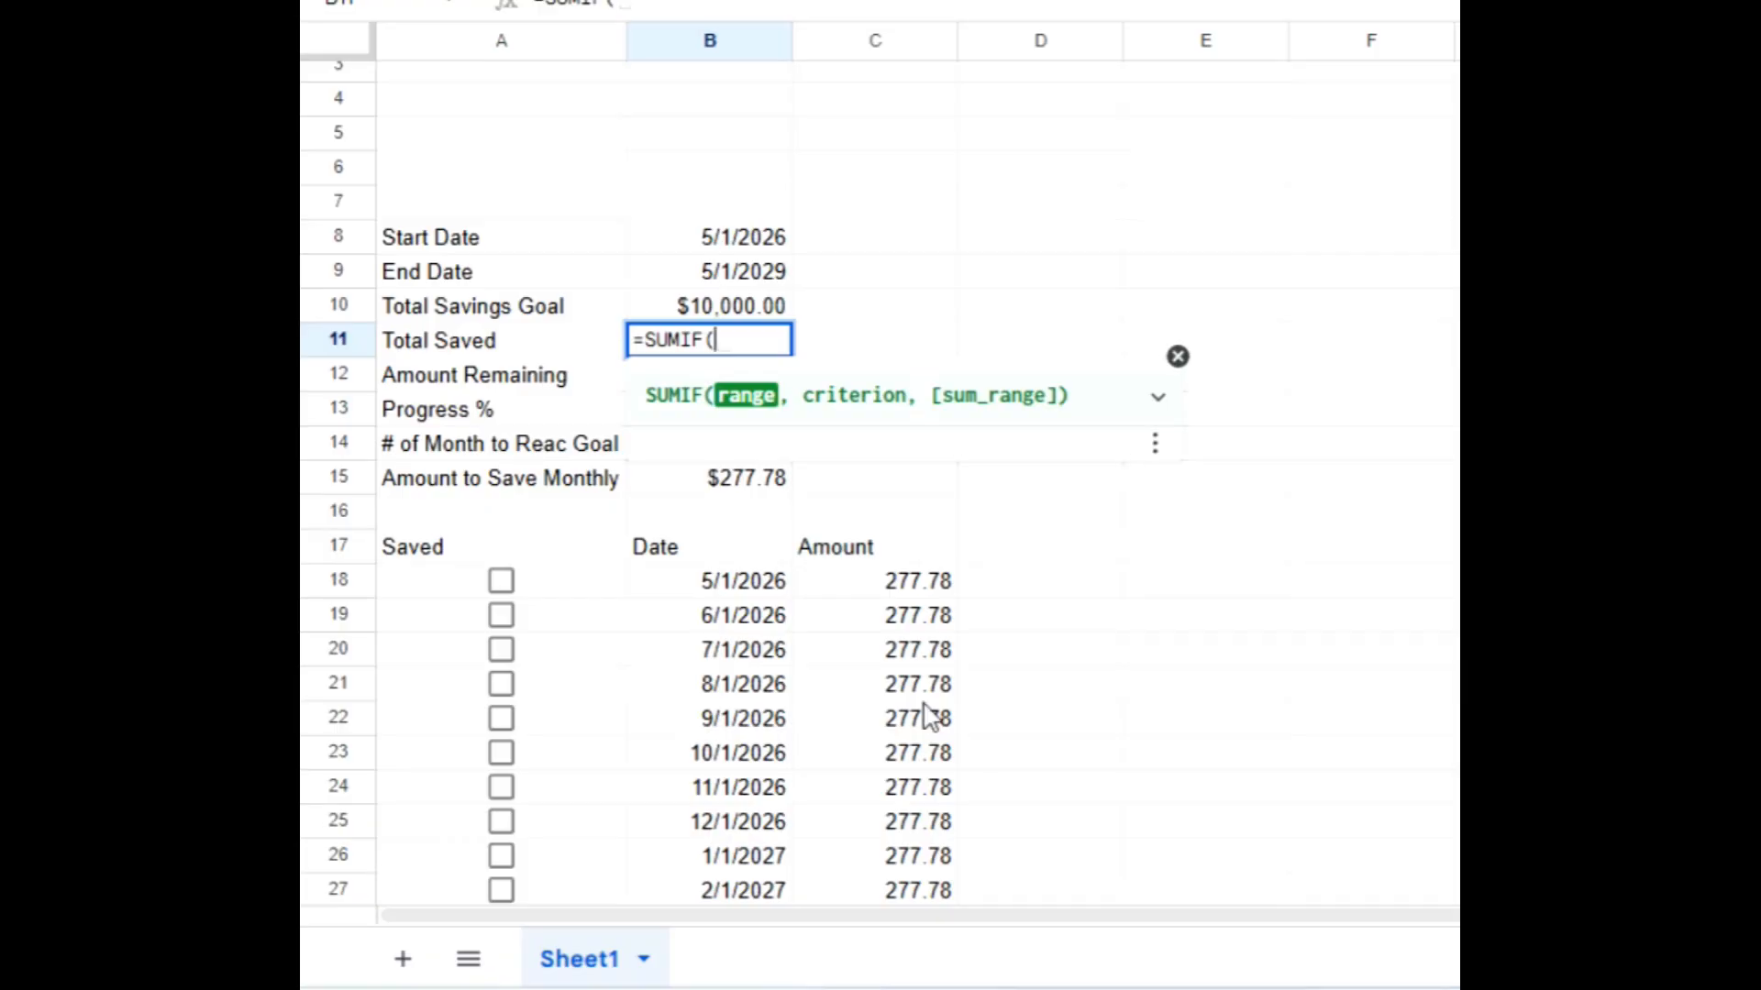
{"action": "left_click_drag", "start_coordinate": [566, 591], "coordinate": [556, 825]}
{"action": "type", "text": ","}
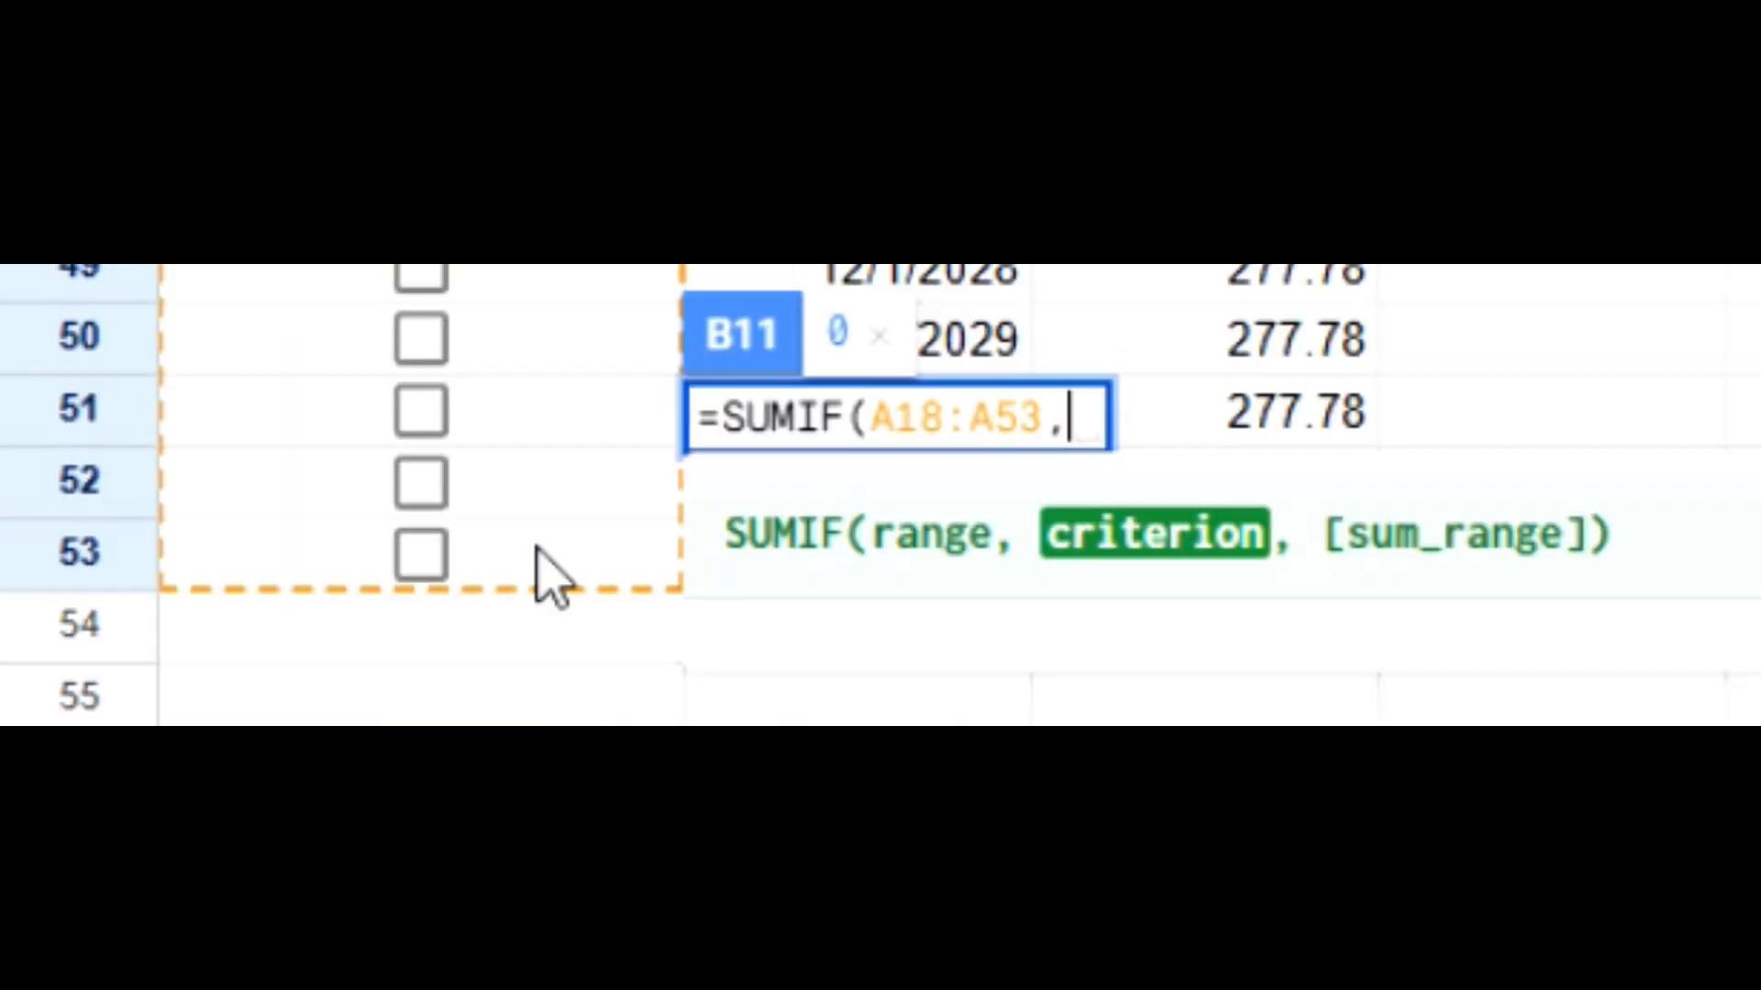
{"action": "type", "text": "\"Tr"}
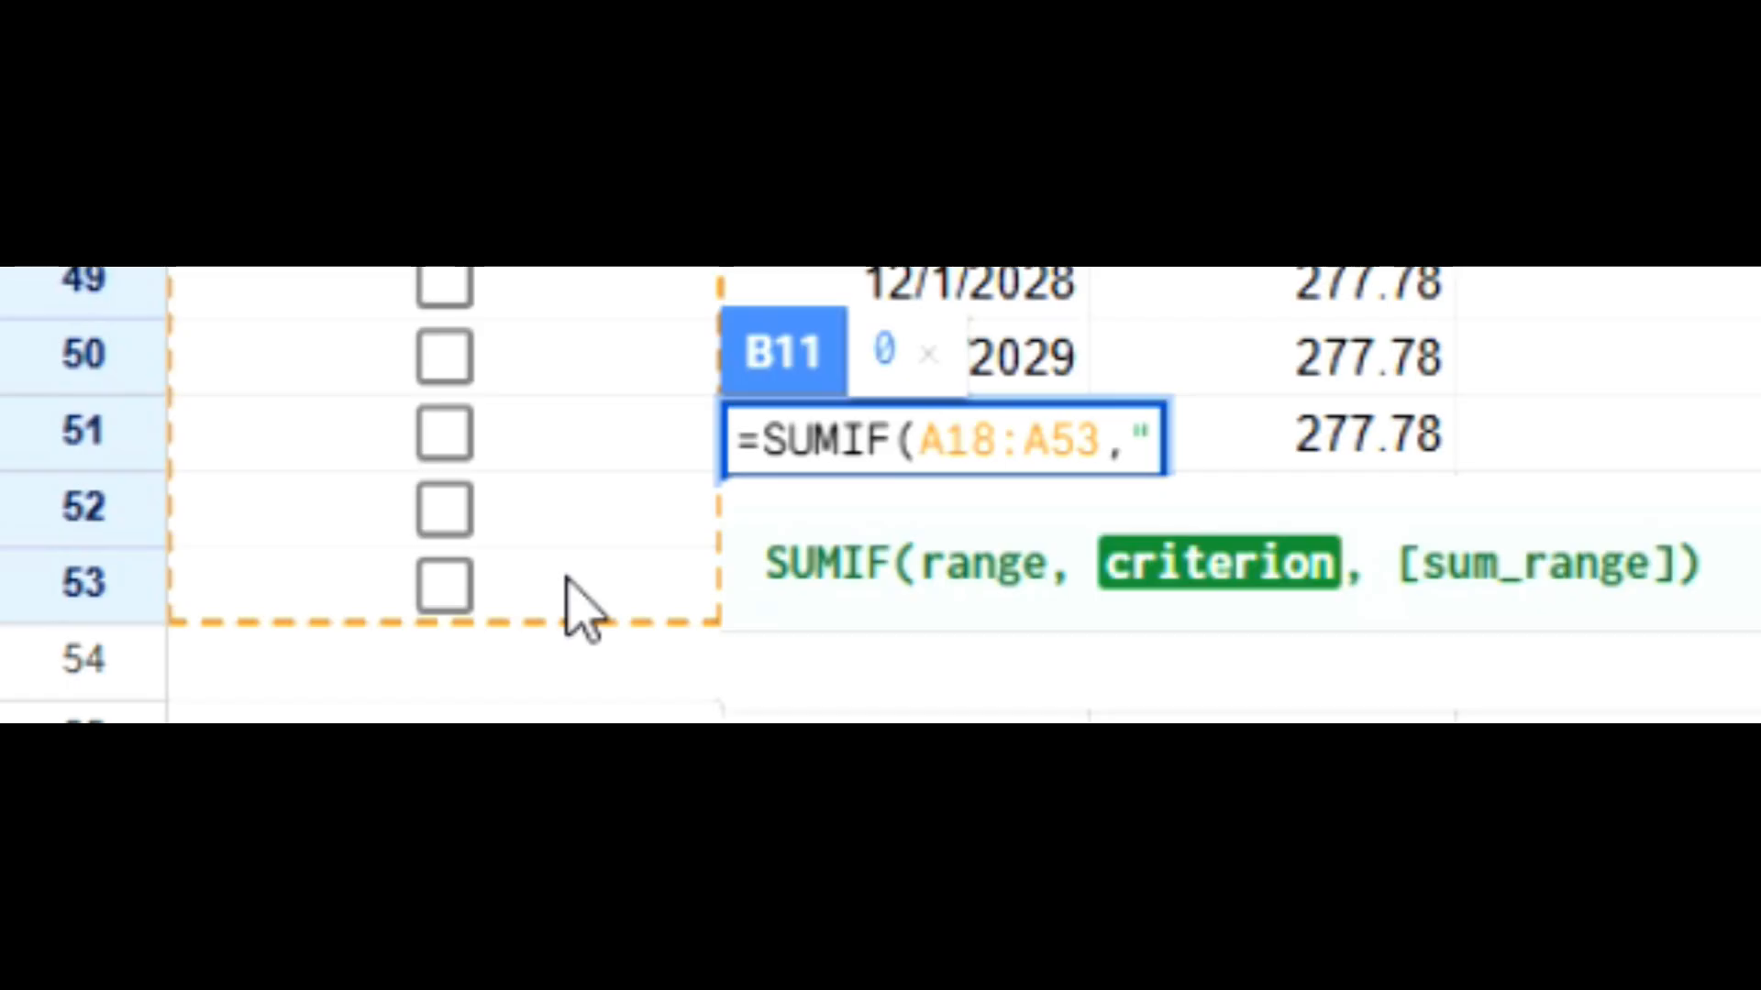
{"action": "type", "text": "ue\","}
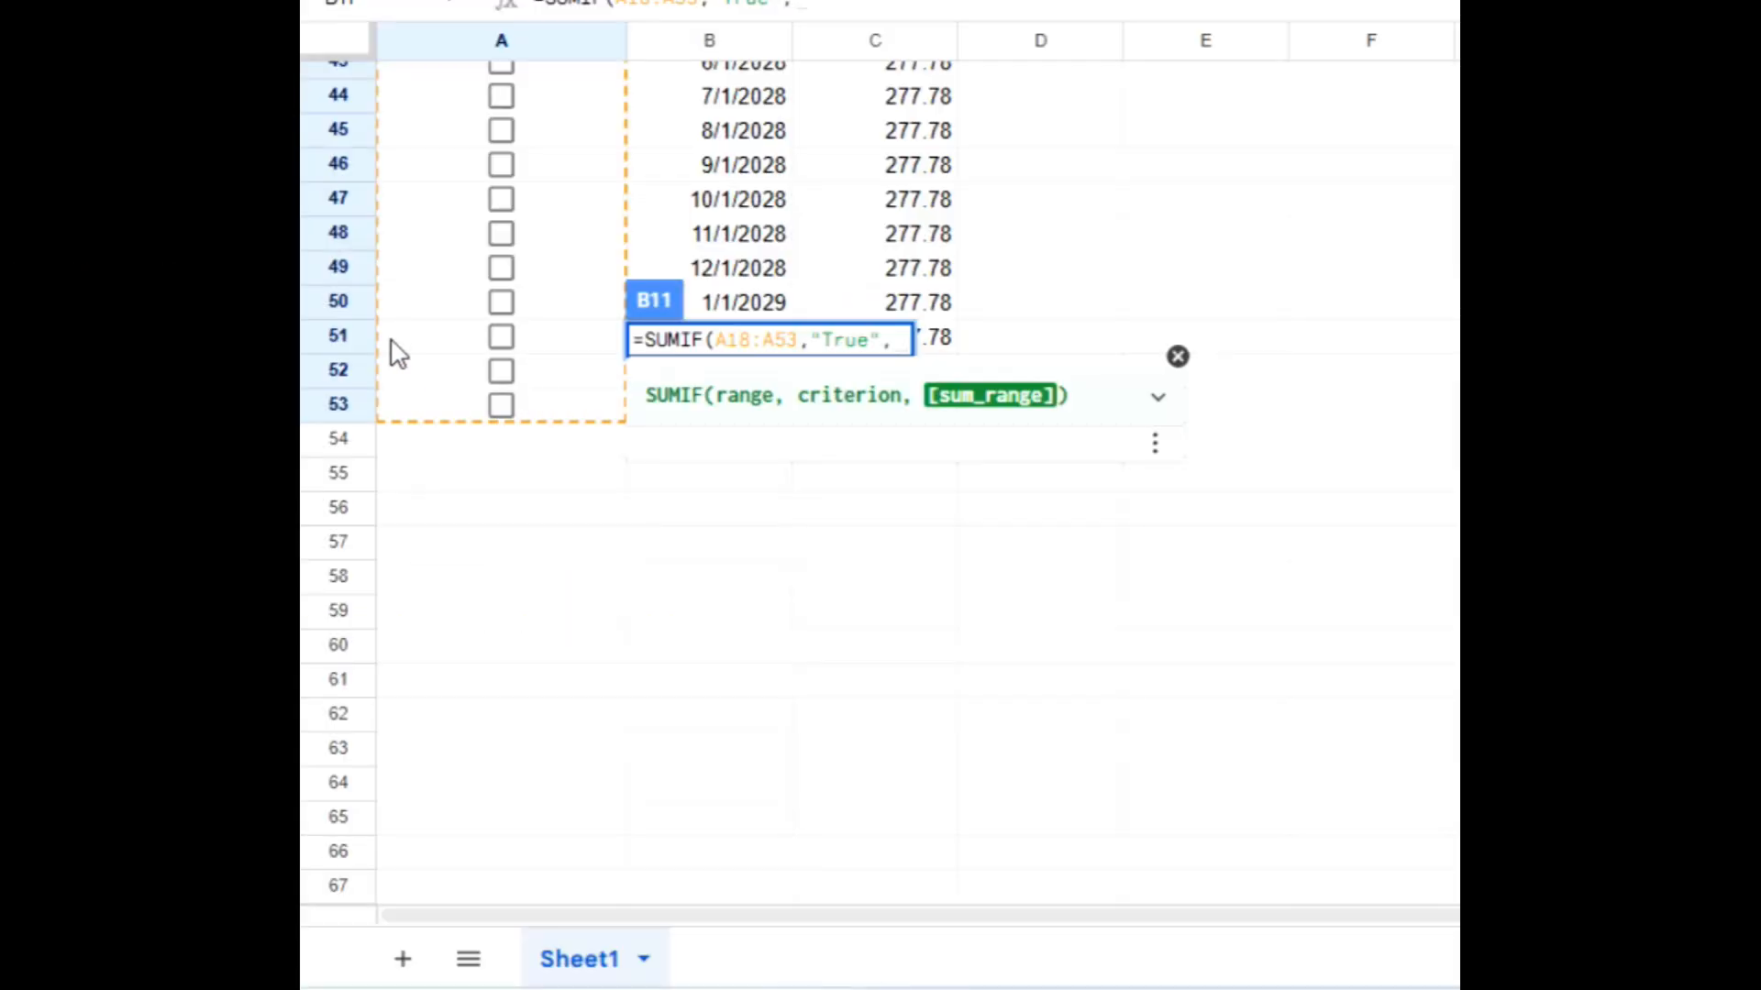
{"action": "scroll", "coordinate": [1070, 294], "scroll_direction": "up", "scroll_amount": 15}
{"action": "left_click_drag", "start_coordinate": [917, 666], "coordinate": [926, 598]}
{"action": "type", "text": ")"}
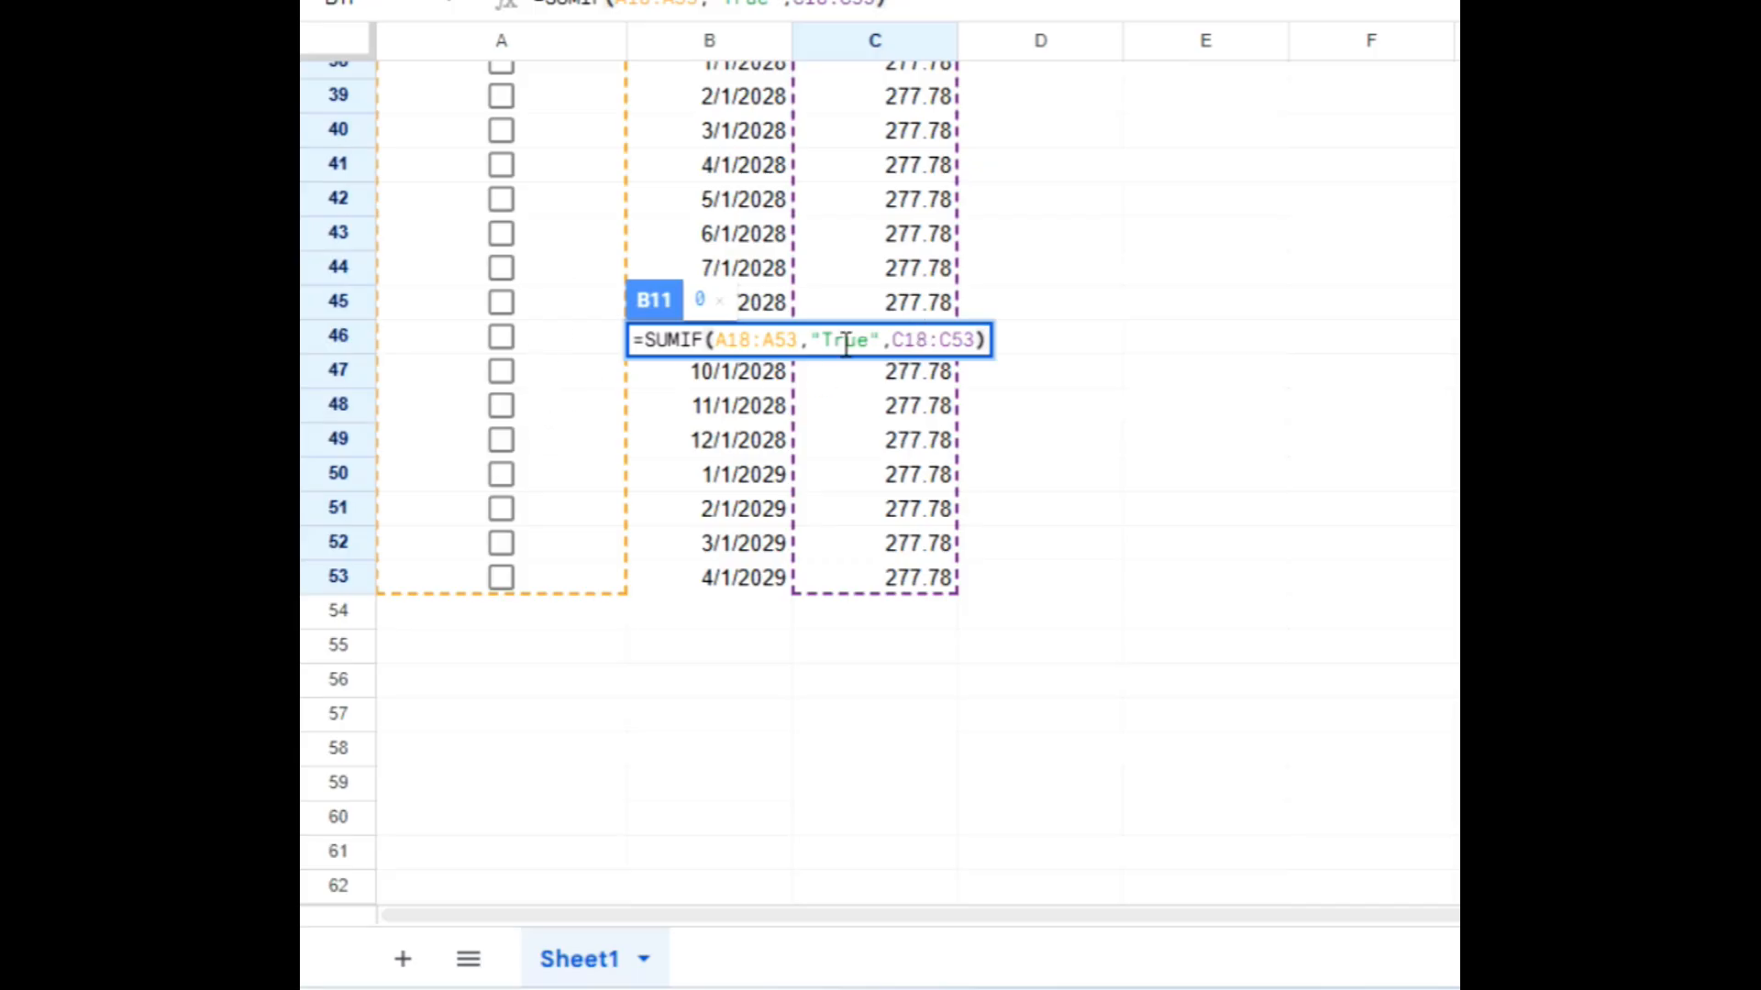
{"action": "key", "text": "Return"}
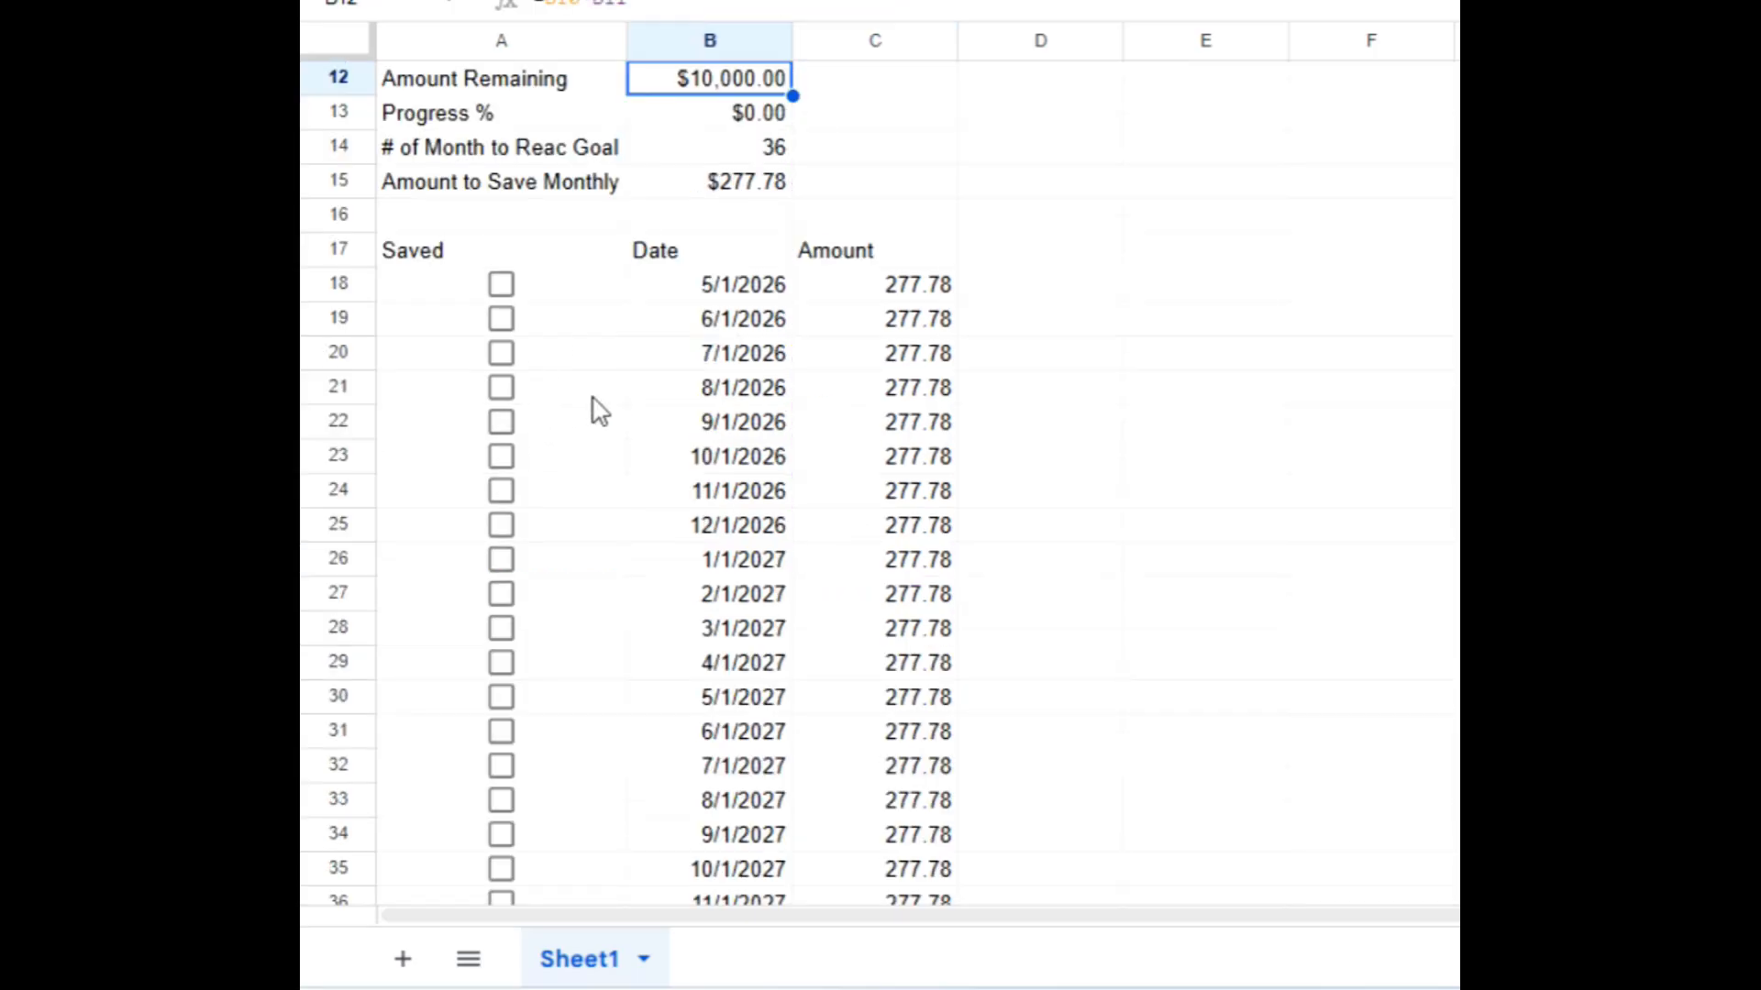
Test the Total Saved formula by ticking the first monthly checkboxes from A18 downward, and clear them again
{"action": "scroll", "coordinate": [624, 431], "scroll_direction": "up", "scroll_amount": 3}
{"action": "scroll", "coordinate": [564, 541], "scroll_direction": "down", "scroll_amount": 2}
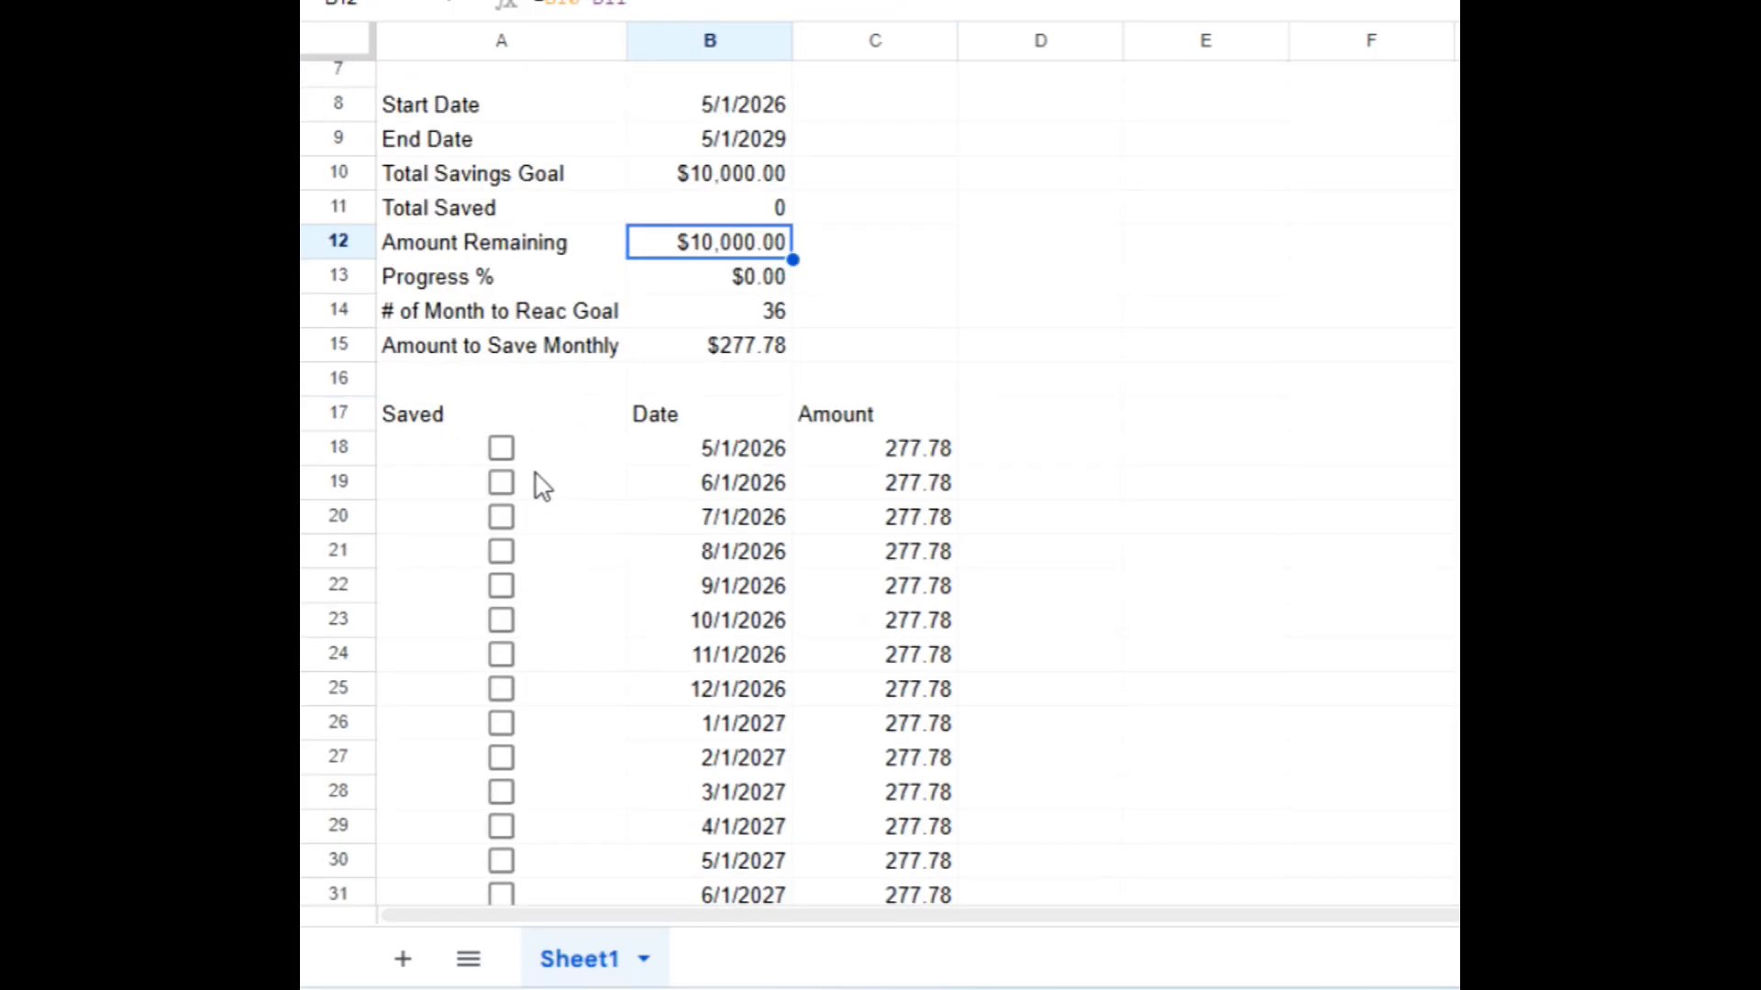
{"action": "left_click", "coordinate": [501, 449]}
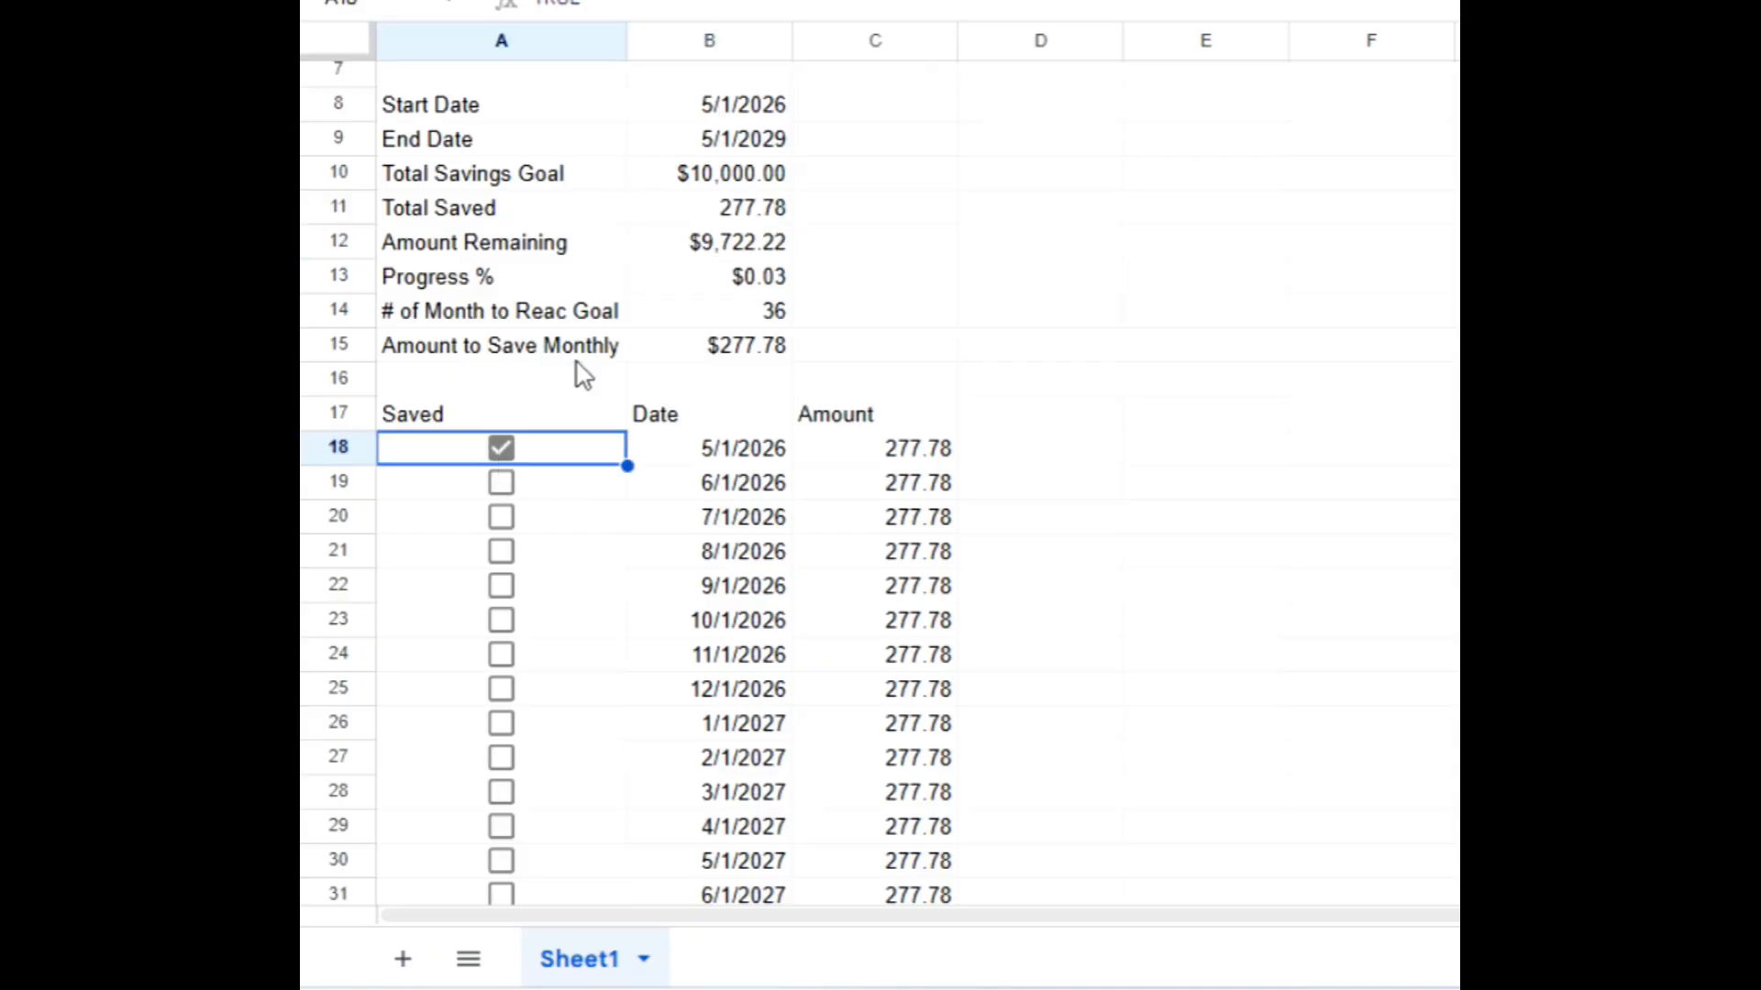
{"action": "left_click", "coordinate": [886, 212]}
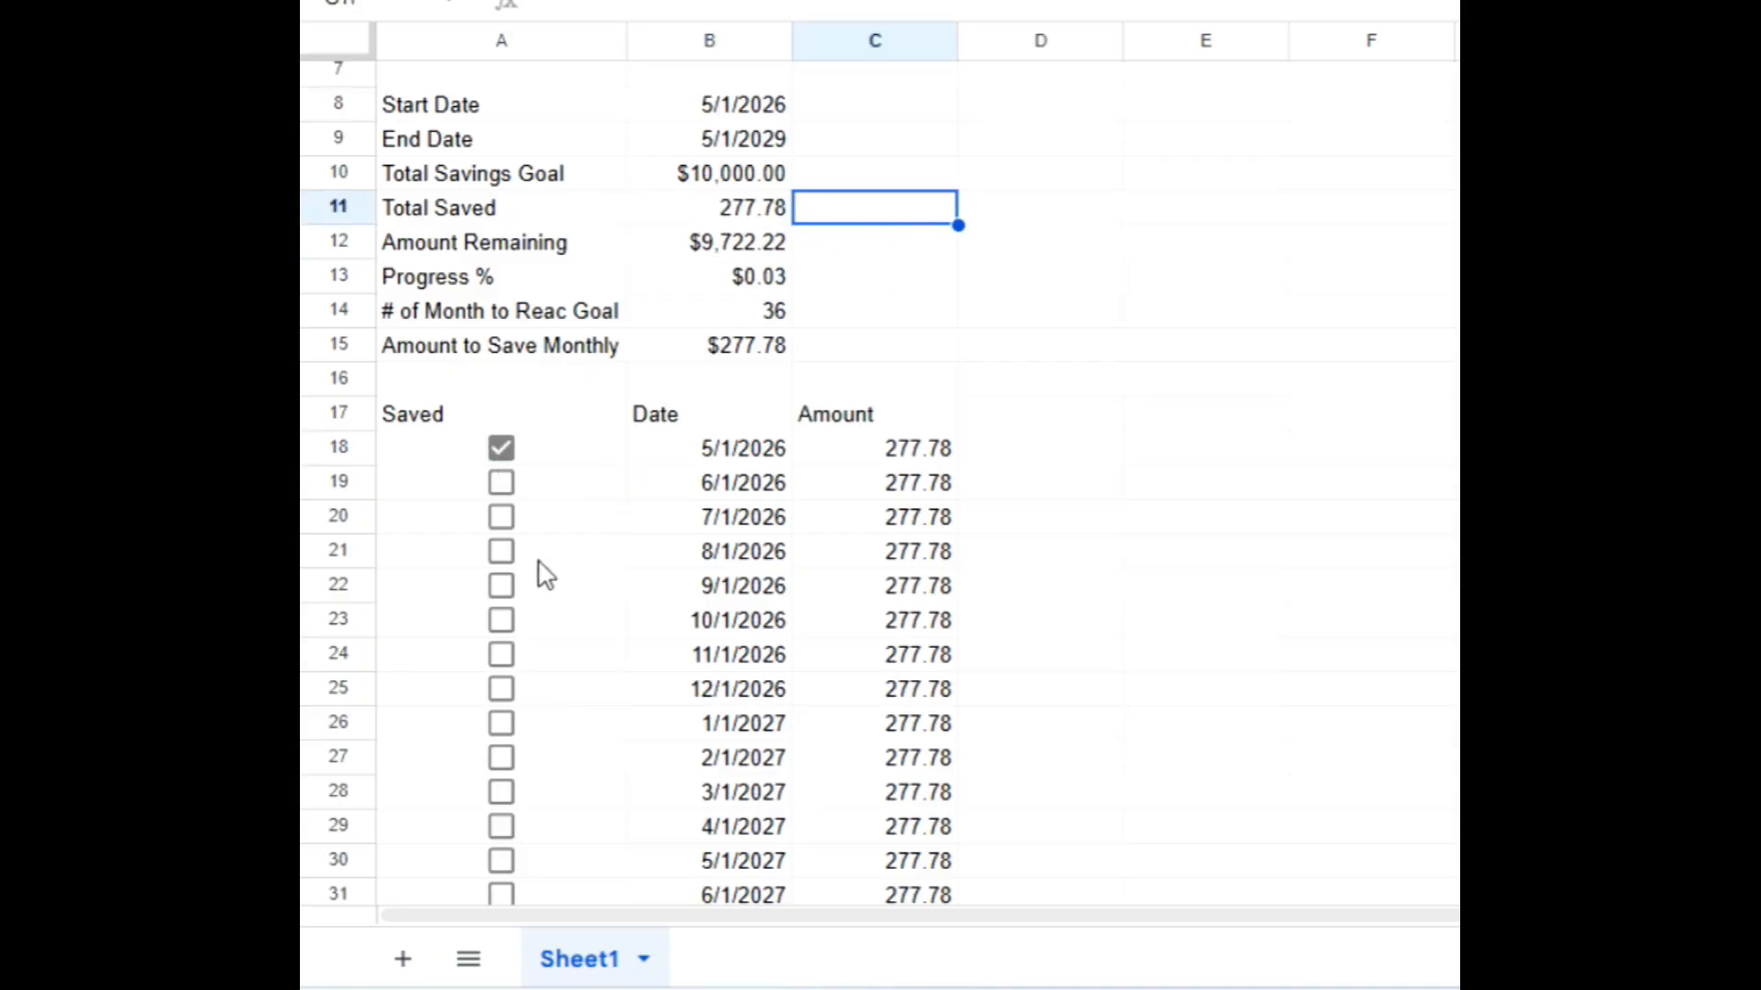
{"action": "left_click", "coordinate": [503, 484]}
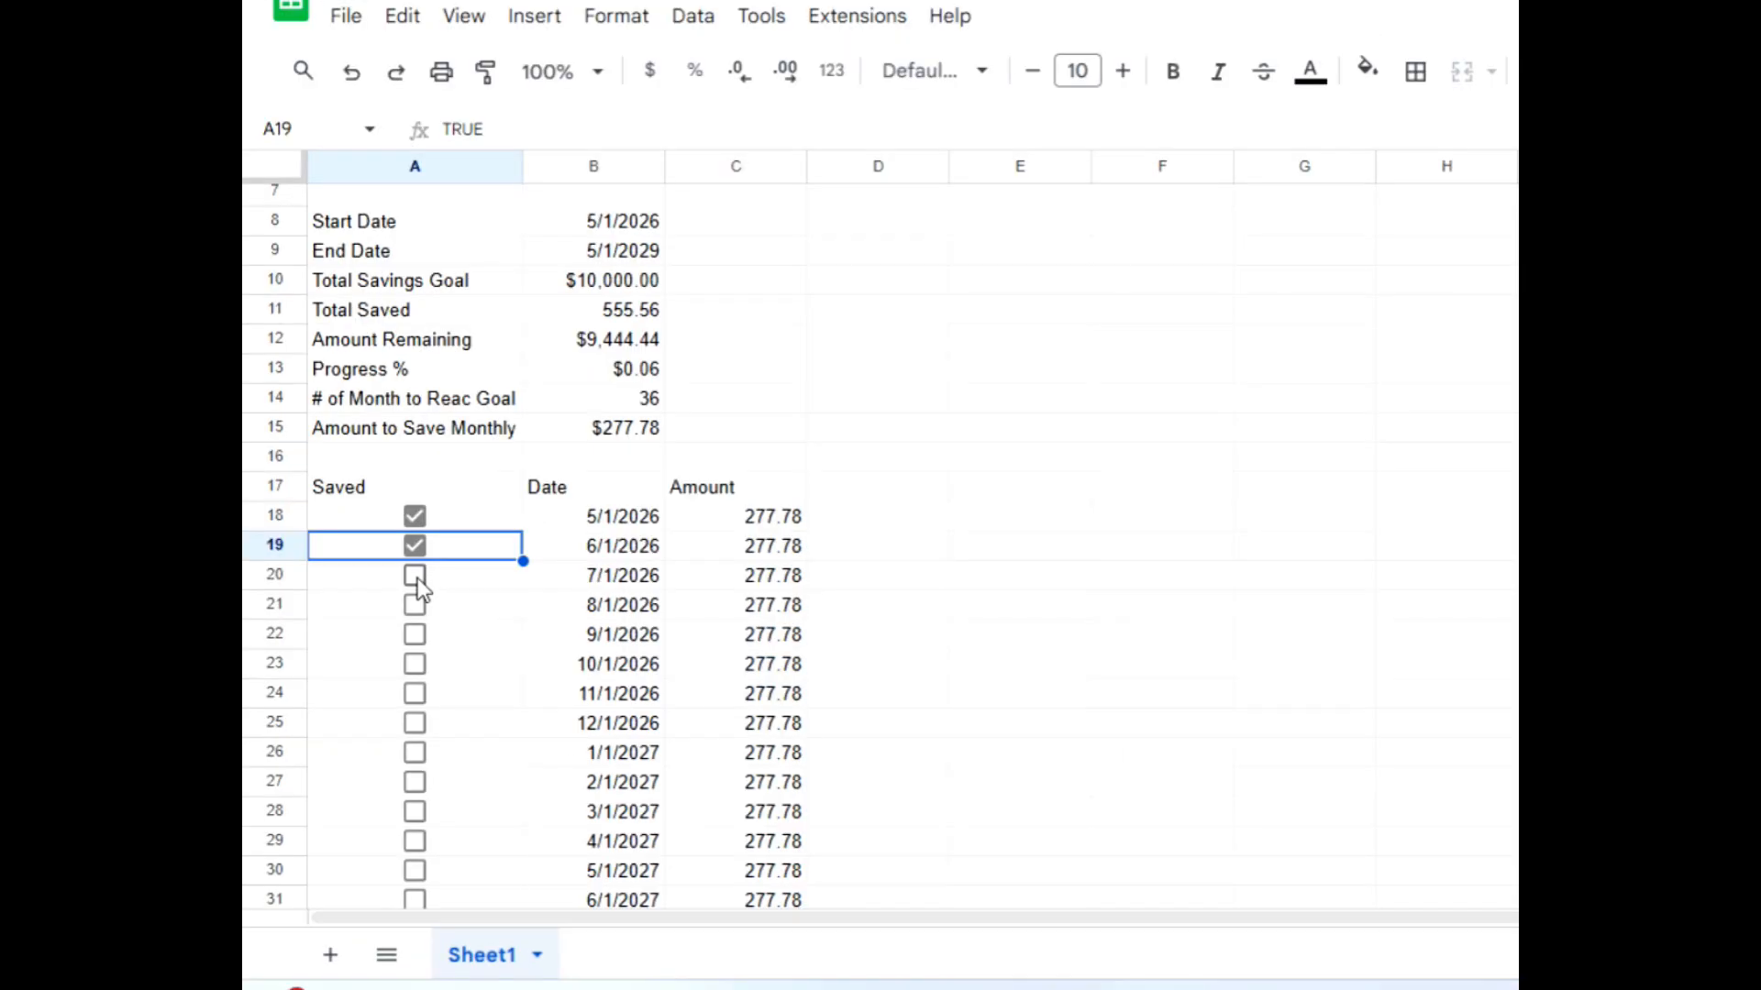
{"action": "left_click", "coordinate": [417, 578]}
{"action": "left_click", "coordinate": [414, 609]}
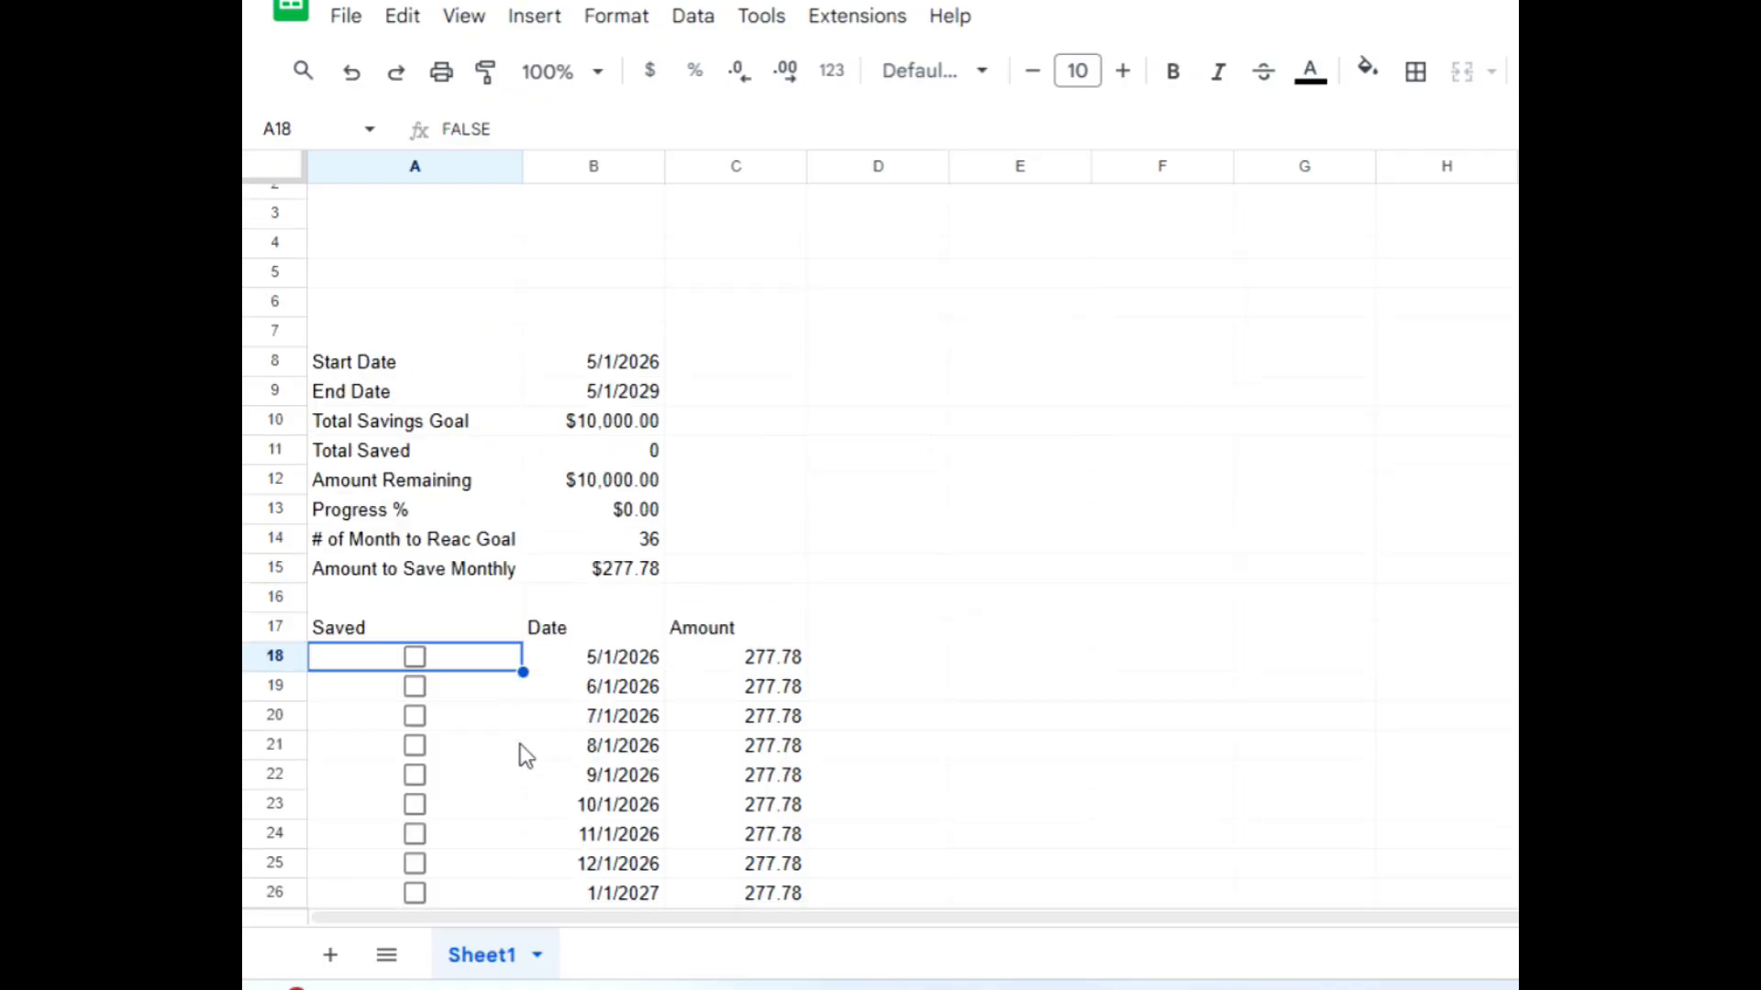
Merge A1:C1 and enter the centred title "Monthly Savings"
{"action": "scroll", "coordinate": [509, 729], "scroll_direction": "down", "scroll_amount": 11}
{"action": "scroll", "coordinate": [502, 724], "scroll_direction": "up", "scroll_amount": 12}
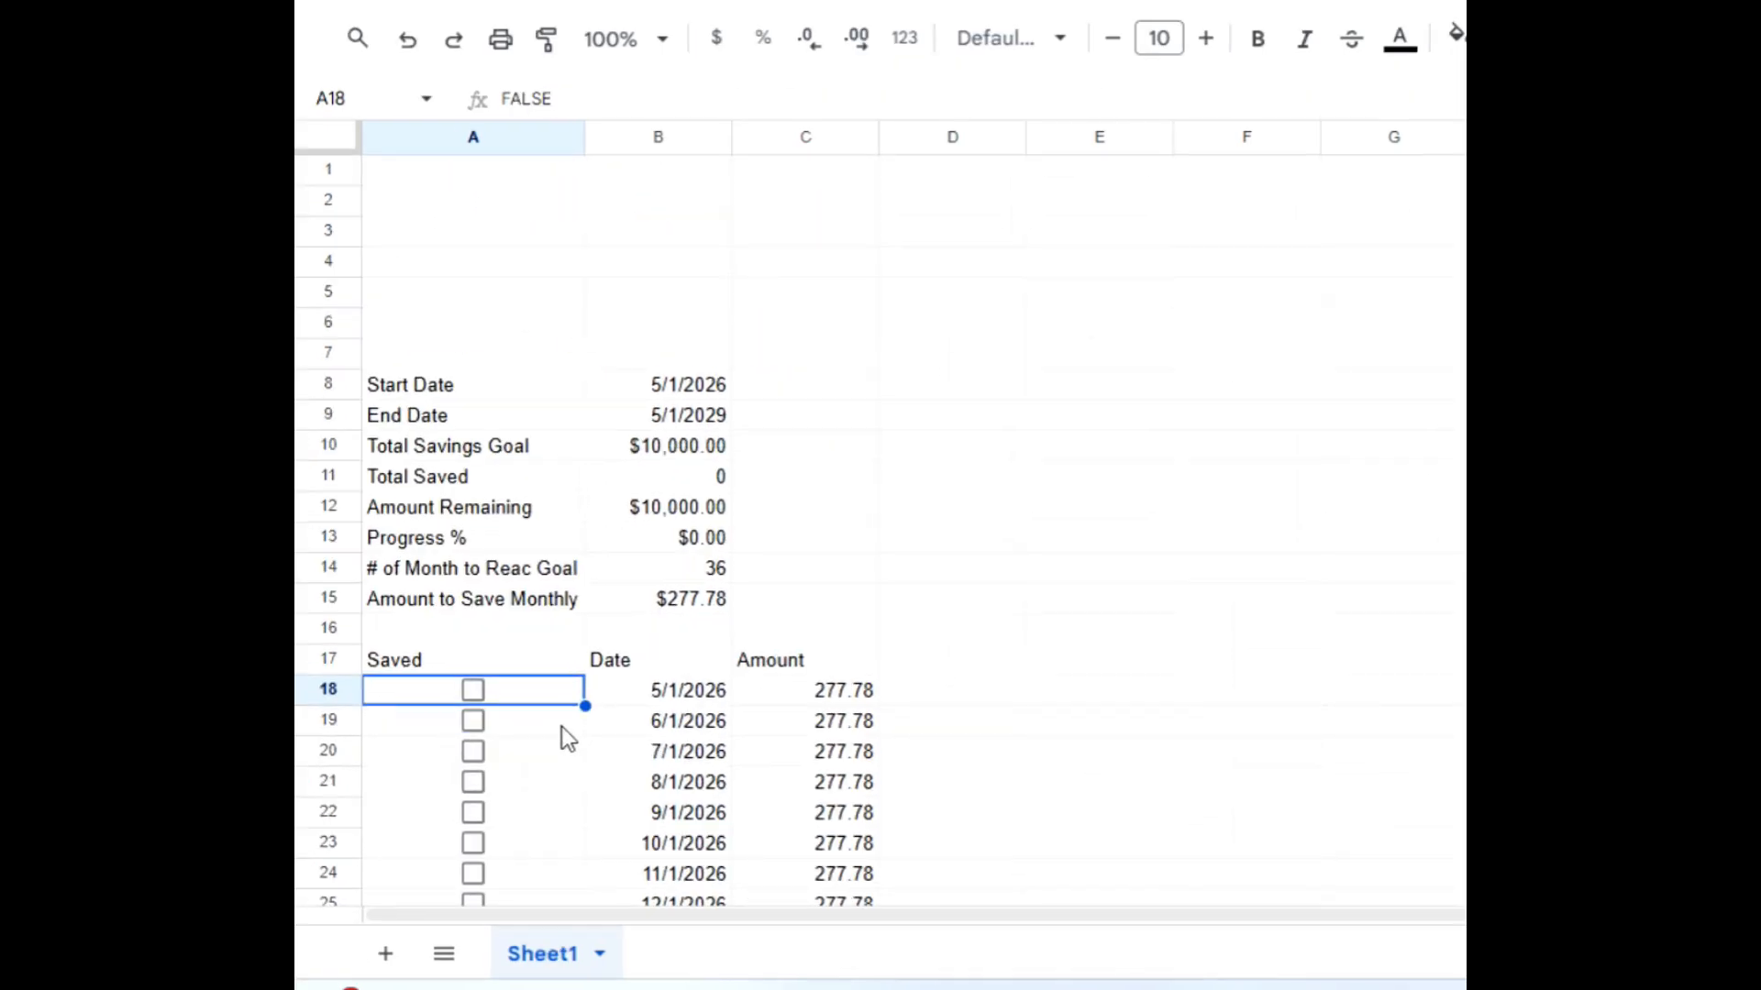
{"action": "left_click_drag", "start_coordinate": [463, 171], "coordinate": [789, 167]}
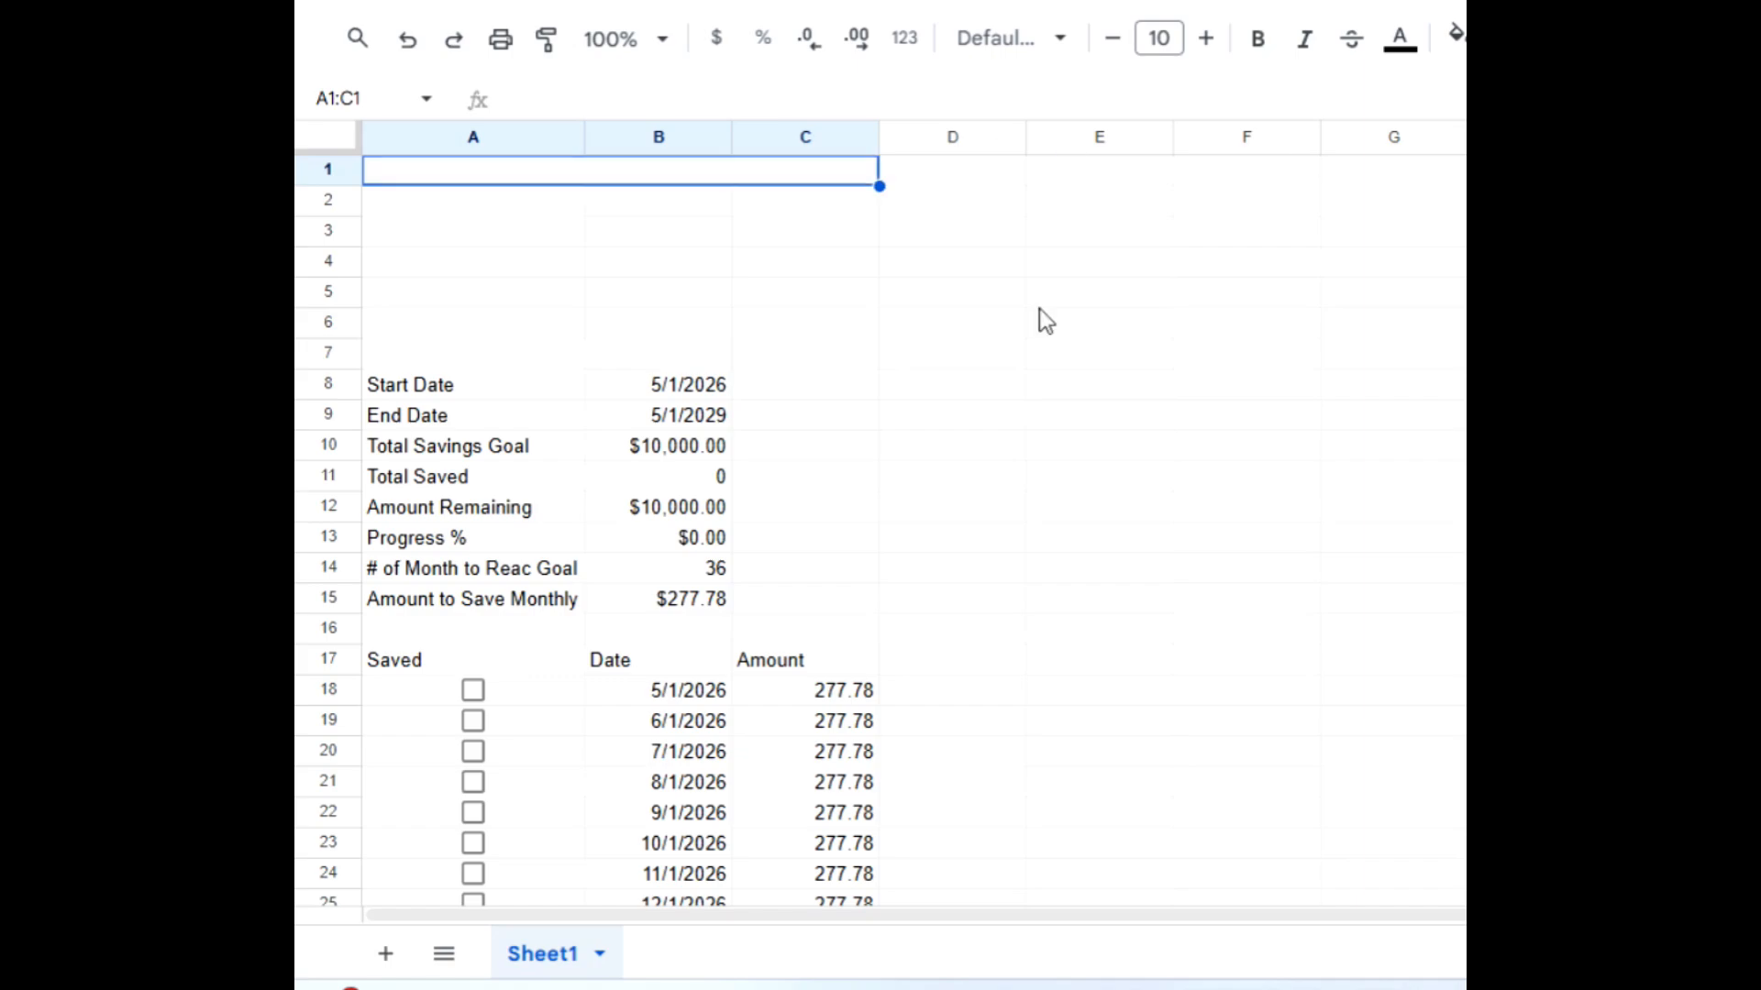
{"action": "type", "text": "Monthly Savings"}
{"action": "left_click", "coordinate": [756, 265]}
{"action": "left_click", "coordinate": [524, 173]}
{"action": "key", "text": "ctrl+shift+e"}
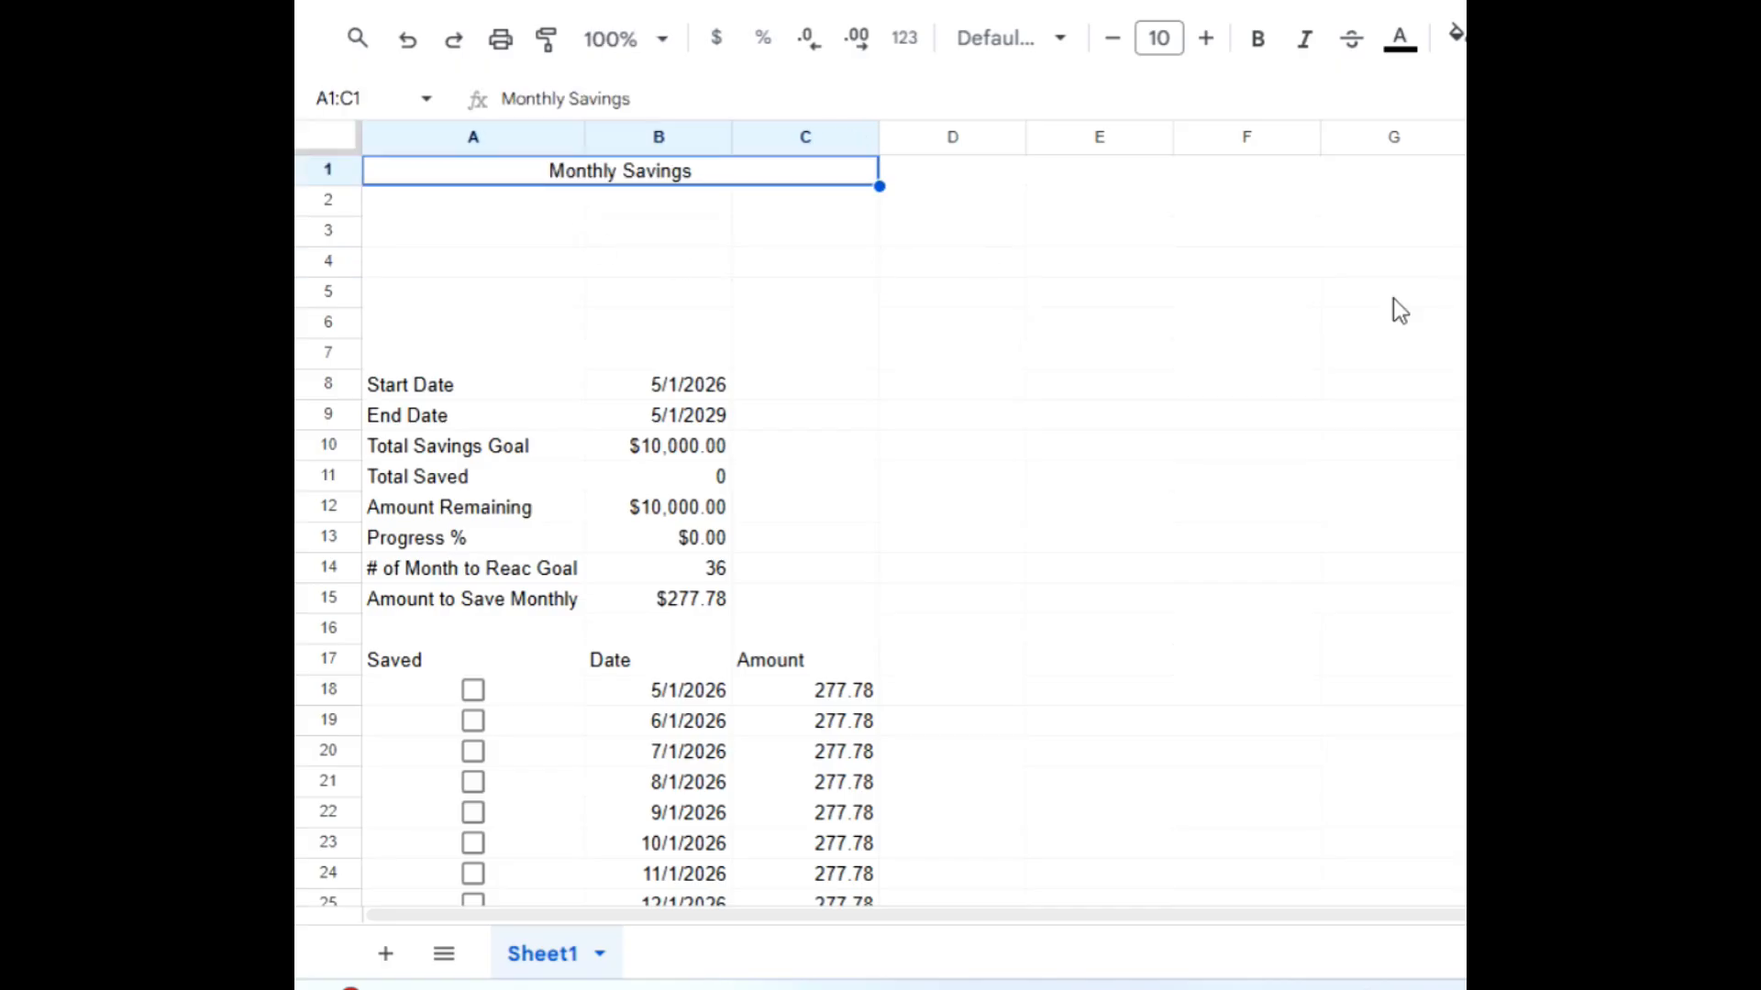
Set the font size of the Monthly Savings title to 14
{"action": "left_click", "coordinate": [1206, 39]}
{"action": "left_click", "coordinate": [1206, 38]}
{"action": "left_click", "coordinate": [1206, 39]}
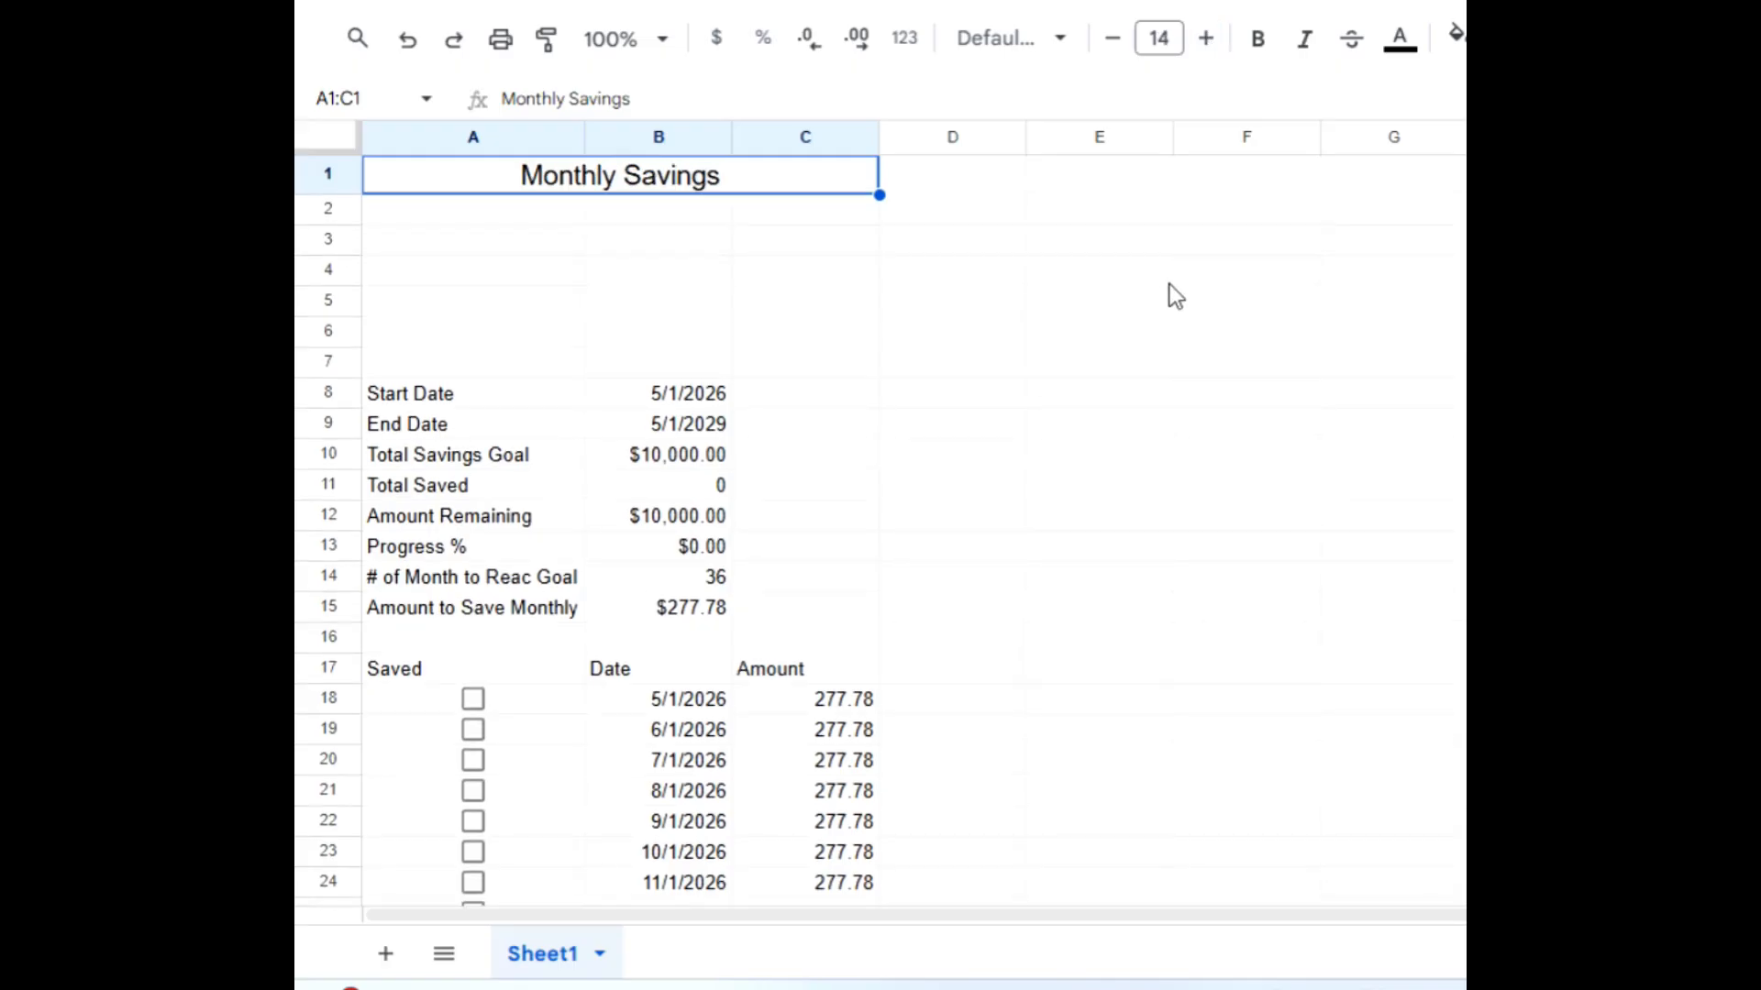
Merge A2:C2 and enter the centred subtitle "Emergency Fund"
{"action": "left_click_drag", "start_coordinate": [459, 209], "coordinate": [767, 210]}
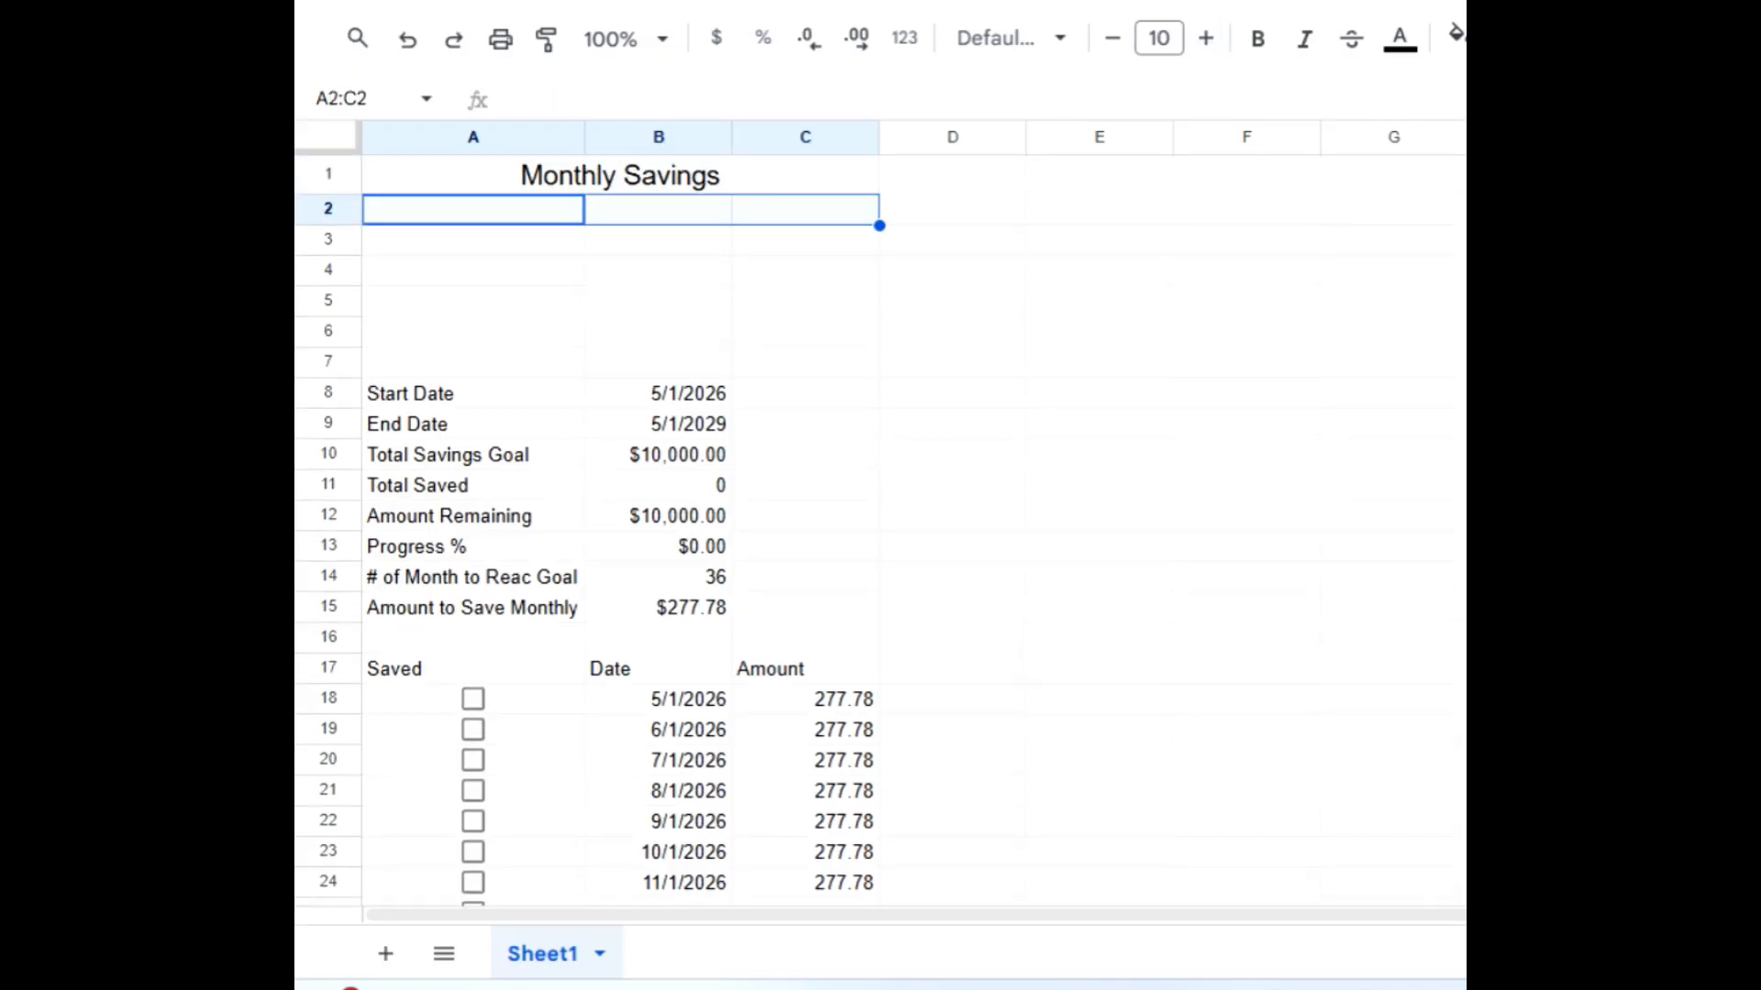
{"action": "key", "text": "alt+o"}
{"action": "key", "text": "m"}
{"action": "key", "text": "m"}
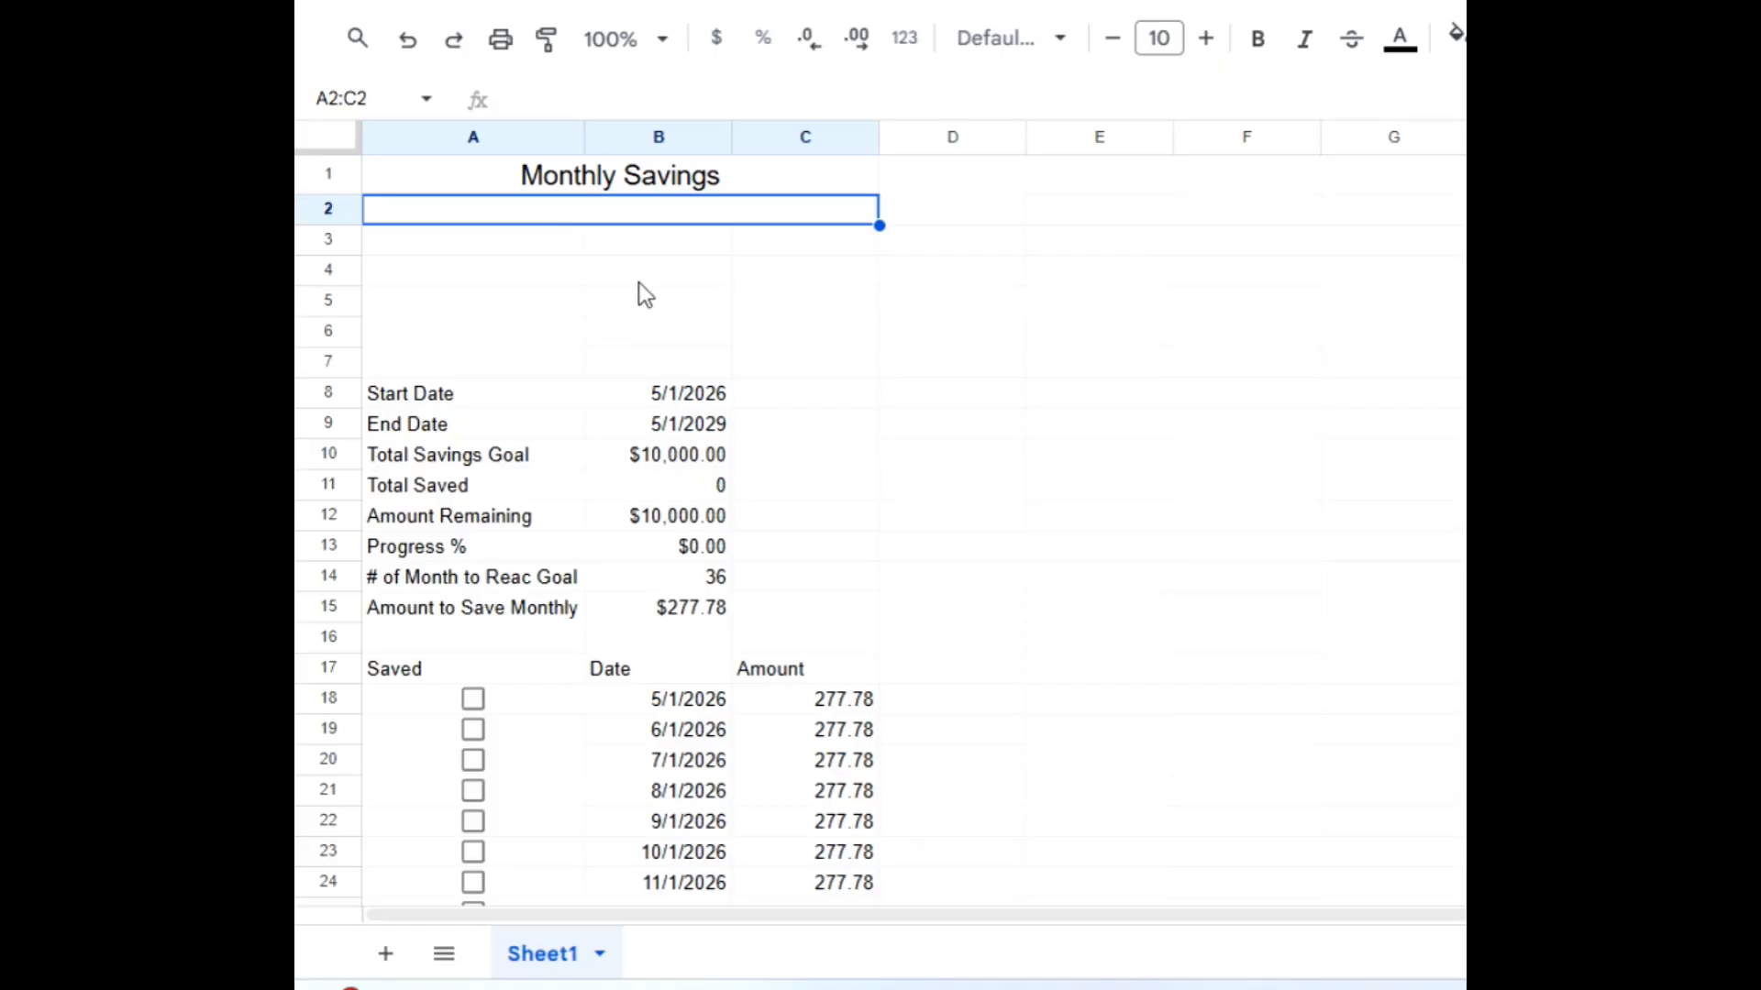
{"action": "type", "text": "Emergency Fund"}
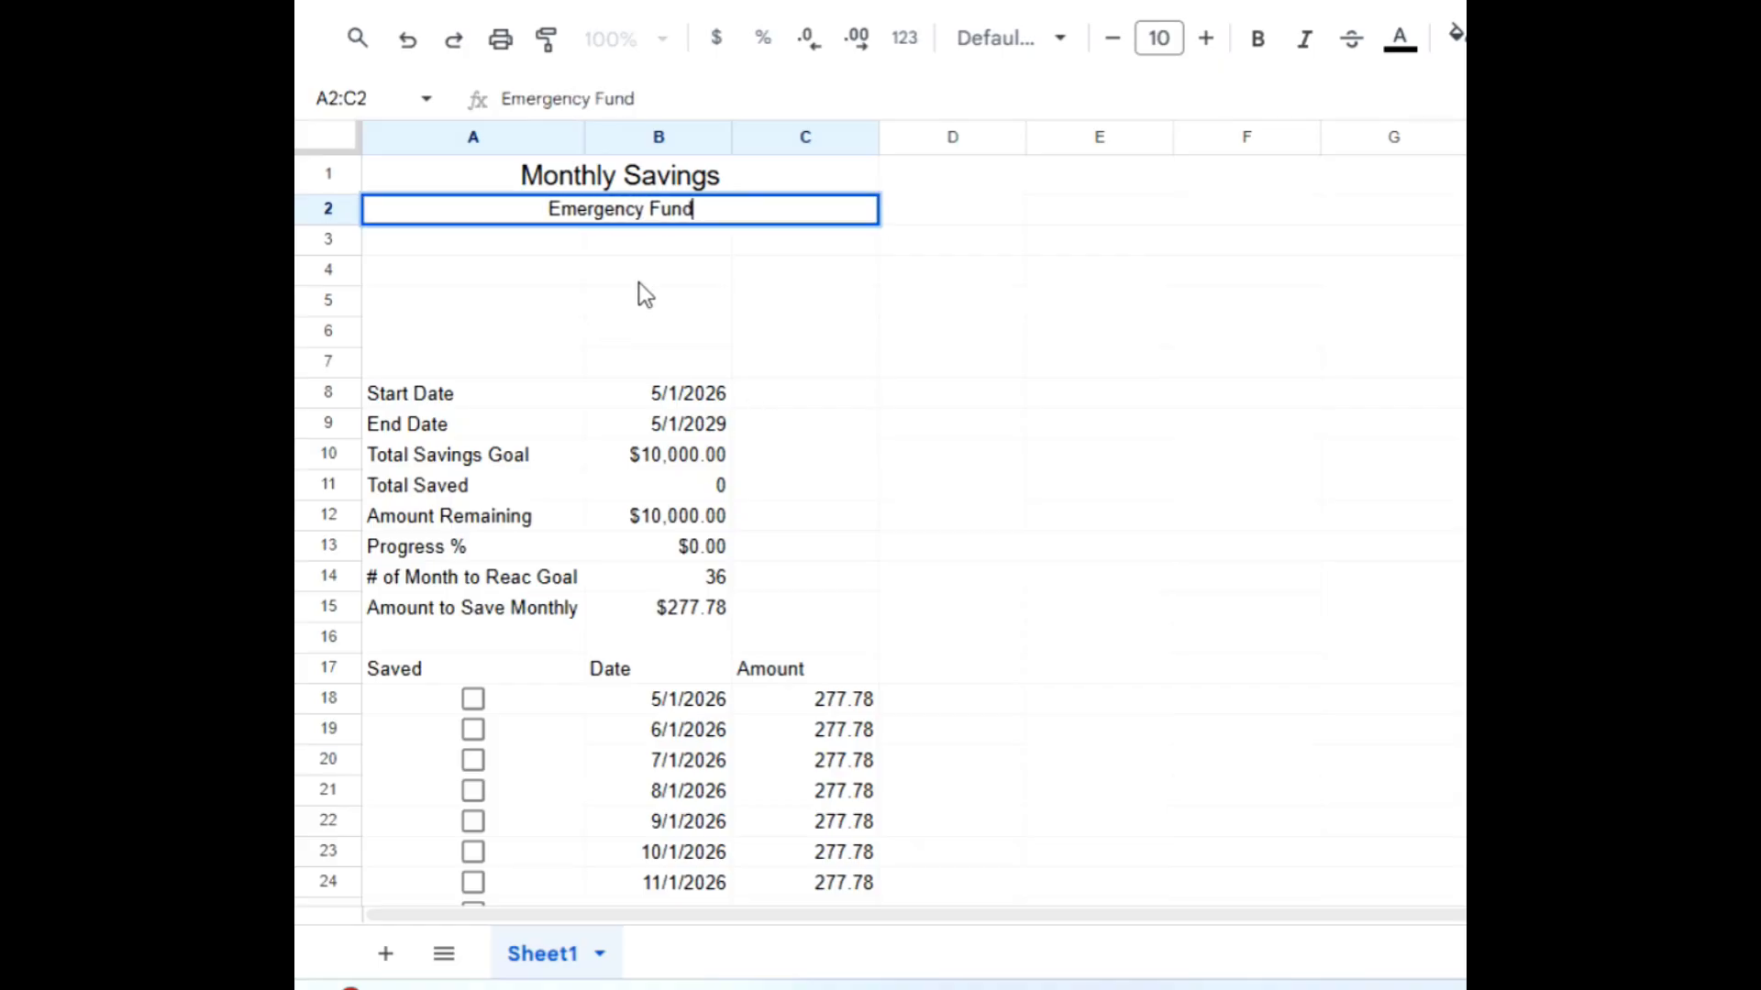
{"action": "key", "text": "Return"}
Set the font size of the Emergency Fund subtitle to 12
{"action": "key", "text": "Up"}
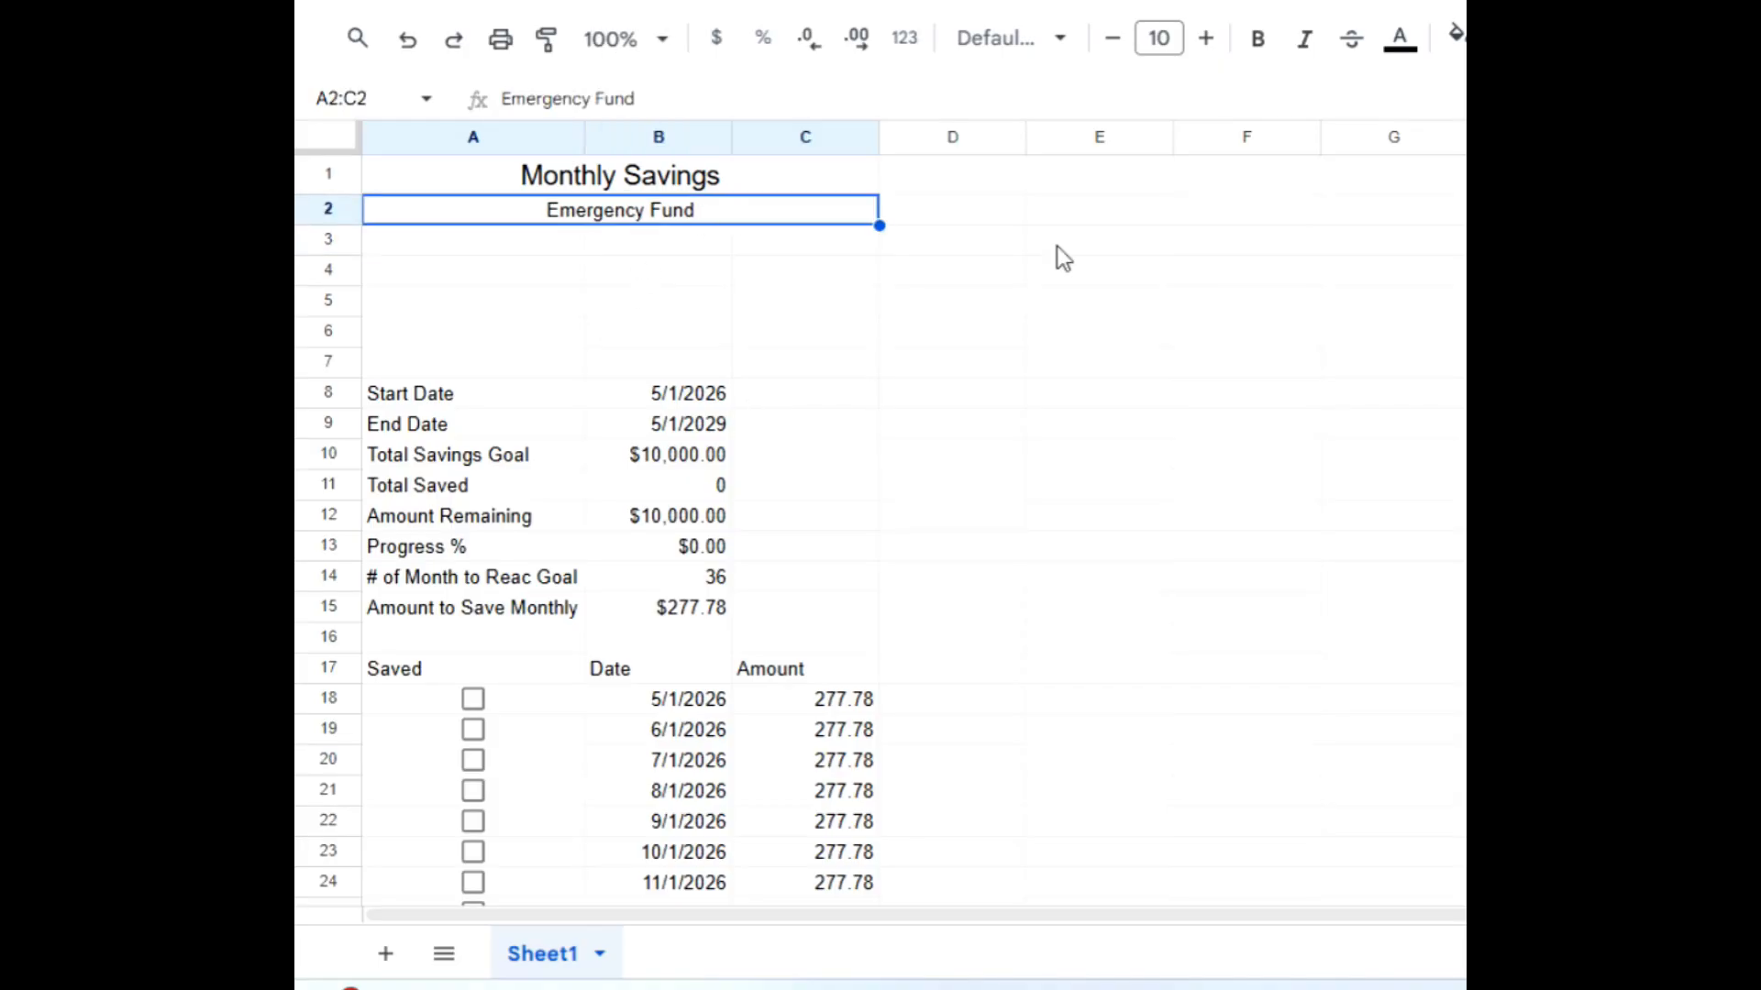
{"action": "left_click", "coordinate": [1206, 41]}
{"action": "left_click", "coordinate": [1206, 41]}
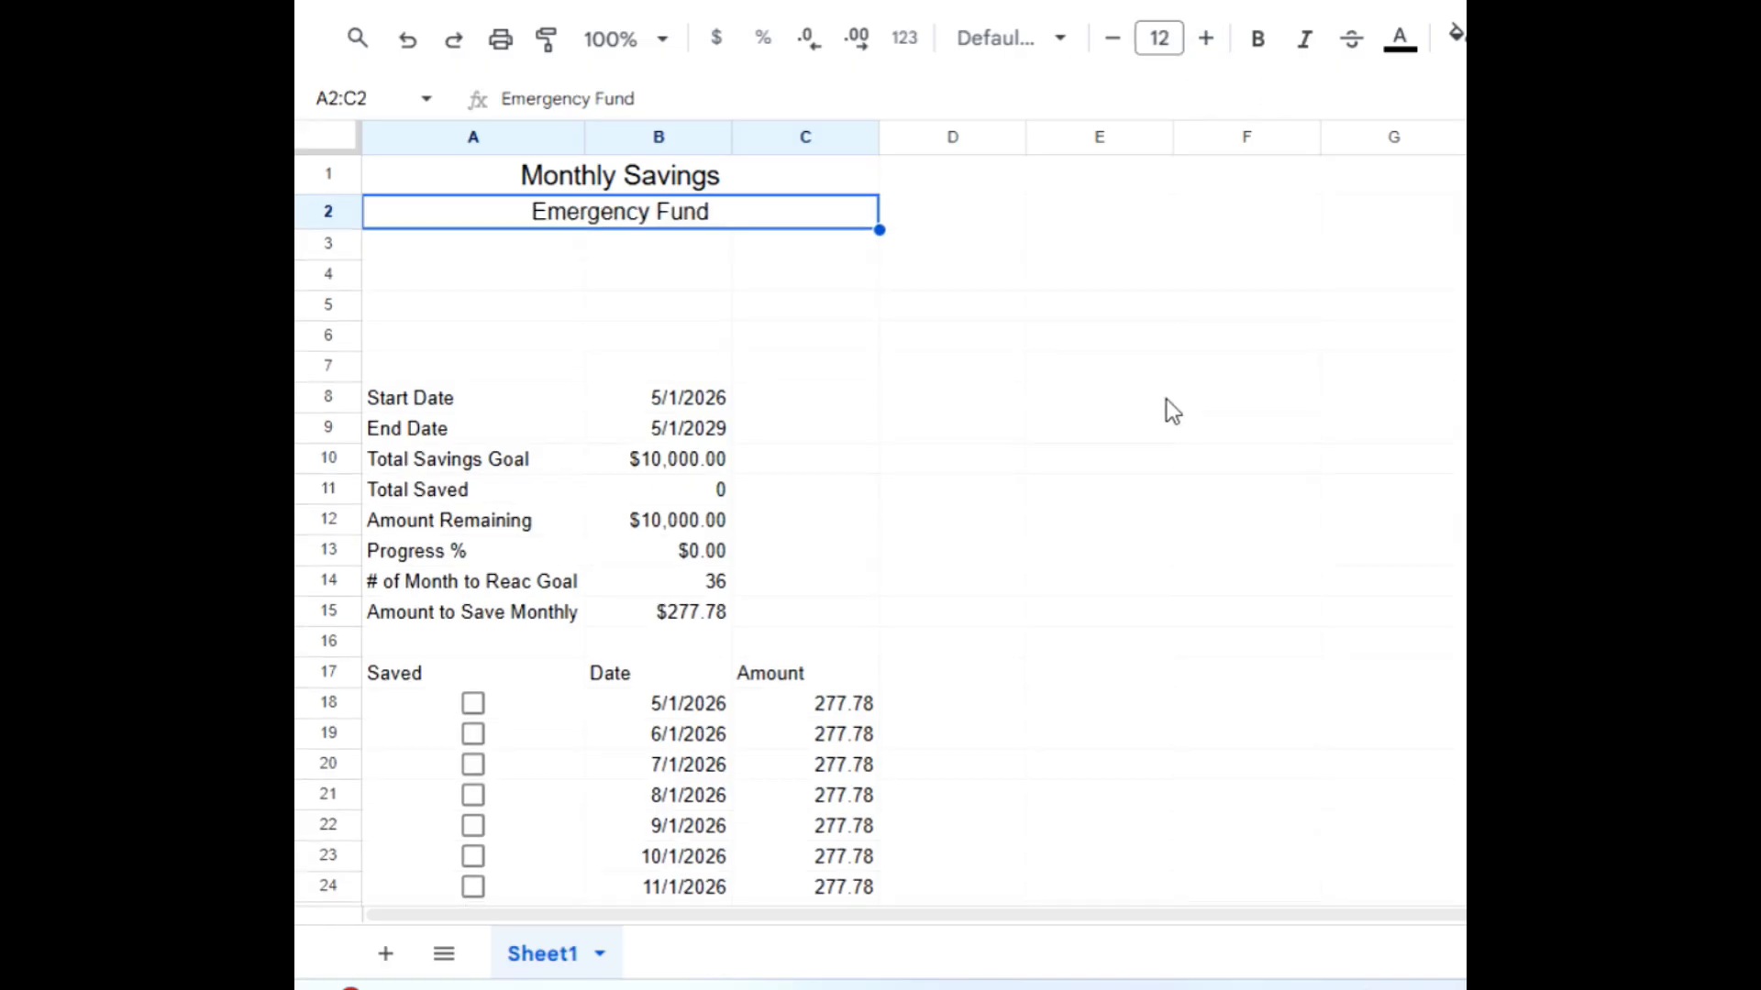
Make the title in row 1 and the subtitle in row 2 bold
{"action": "left_click", "coordinate": [676, 176]}
{"action": "left_click_drag", "start_coordinate": [674, 204], "coordinate": [675, 206]}
{"action": "key", "text": "ctrl+b"}
{"action": "left_click", "coordinate": [683, 306]}
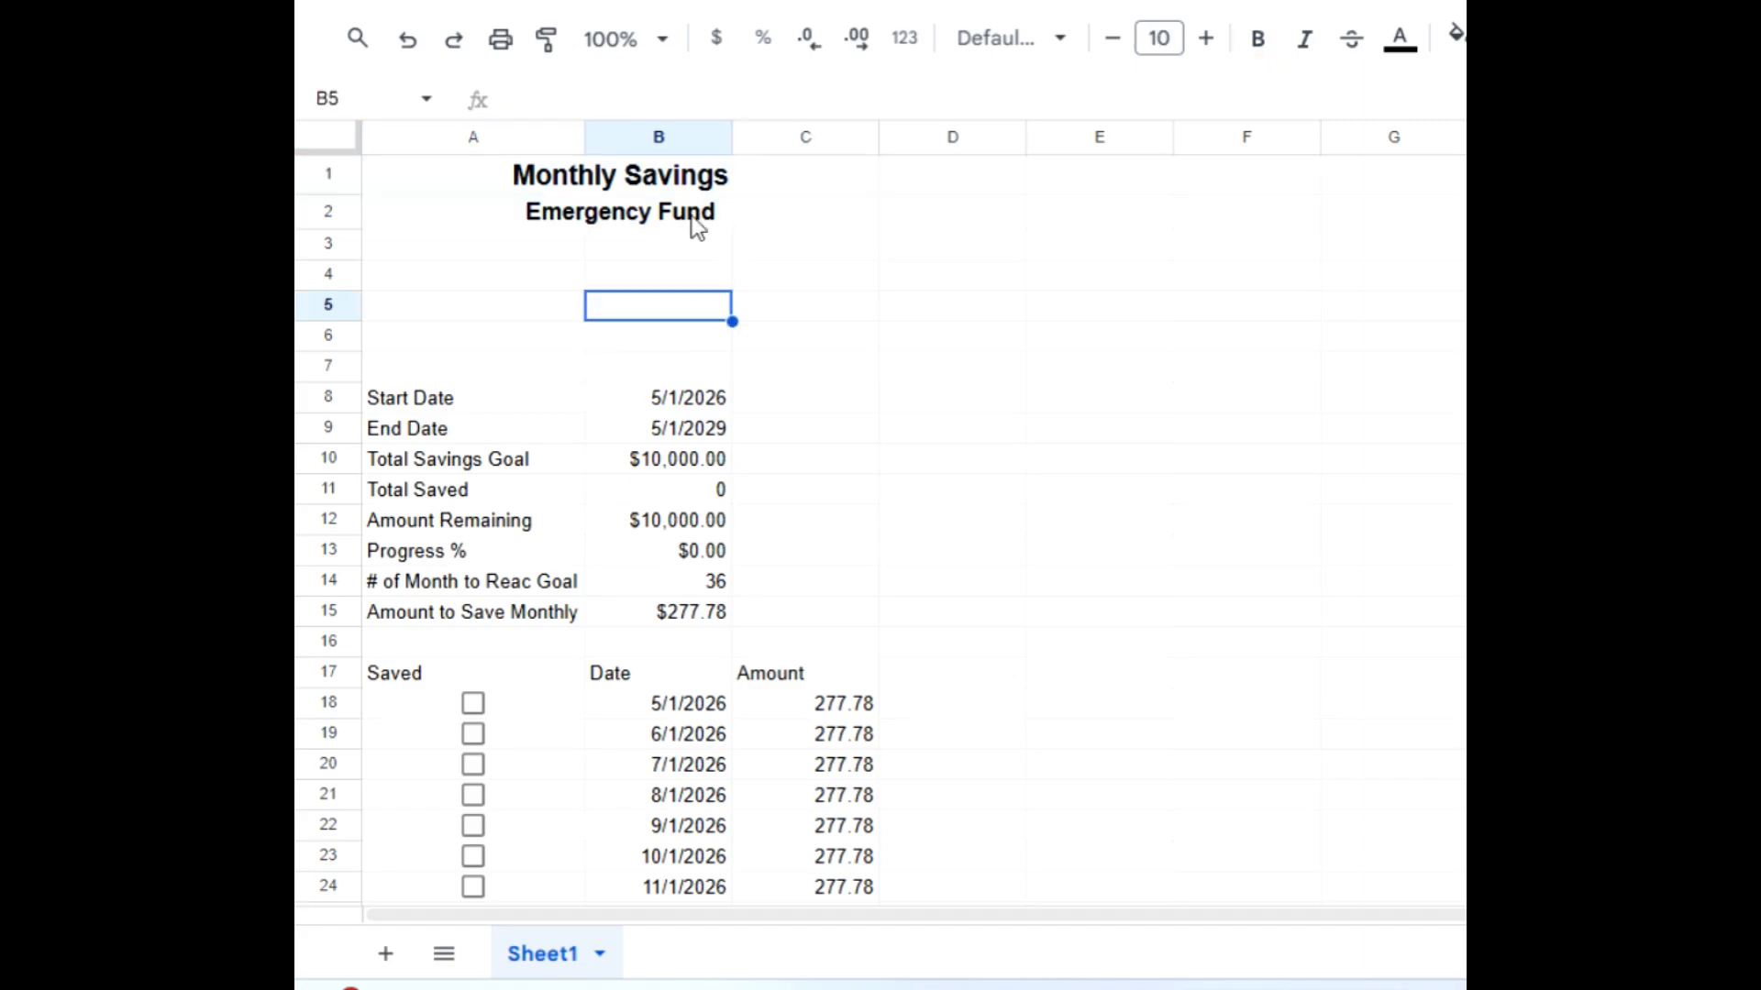
Enter the label "Progress Bar" in A5 and merge B5:C5 beside it
{"action": "left_click", "coordinate": [471, 315]}
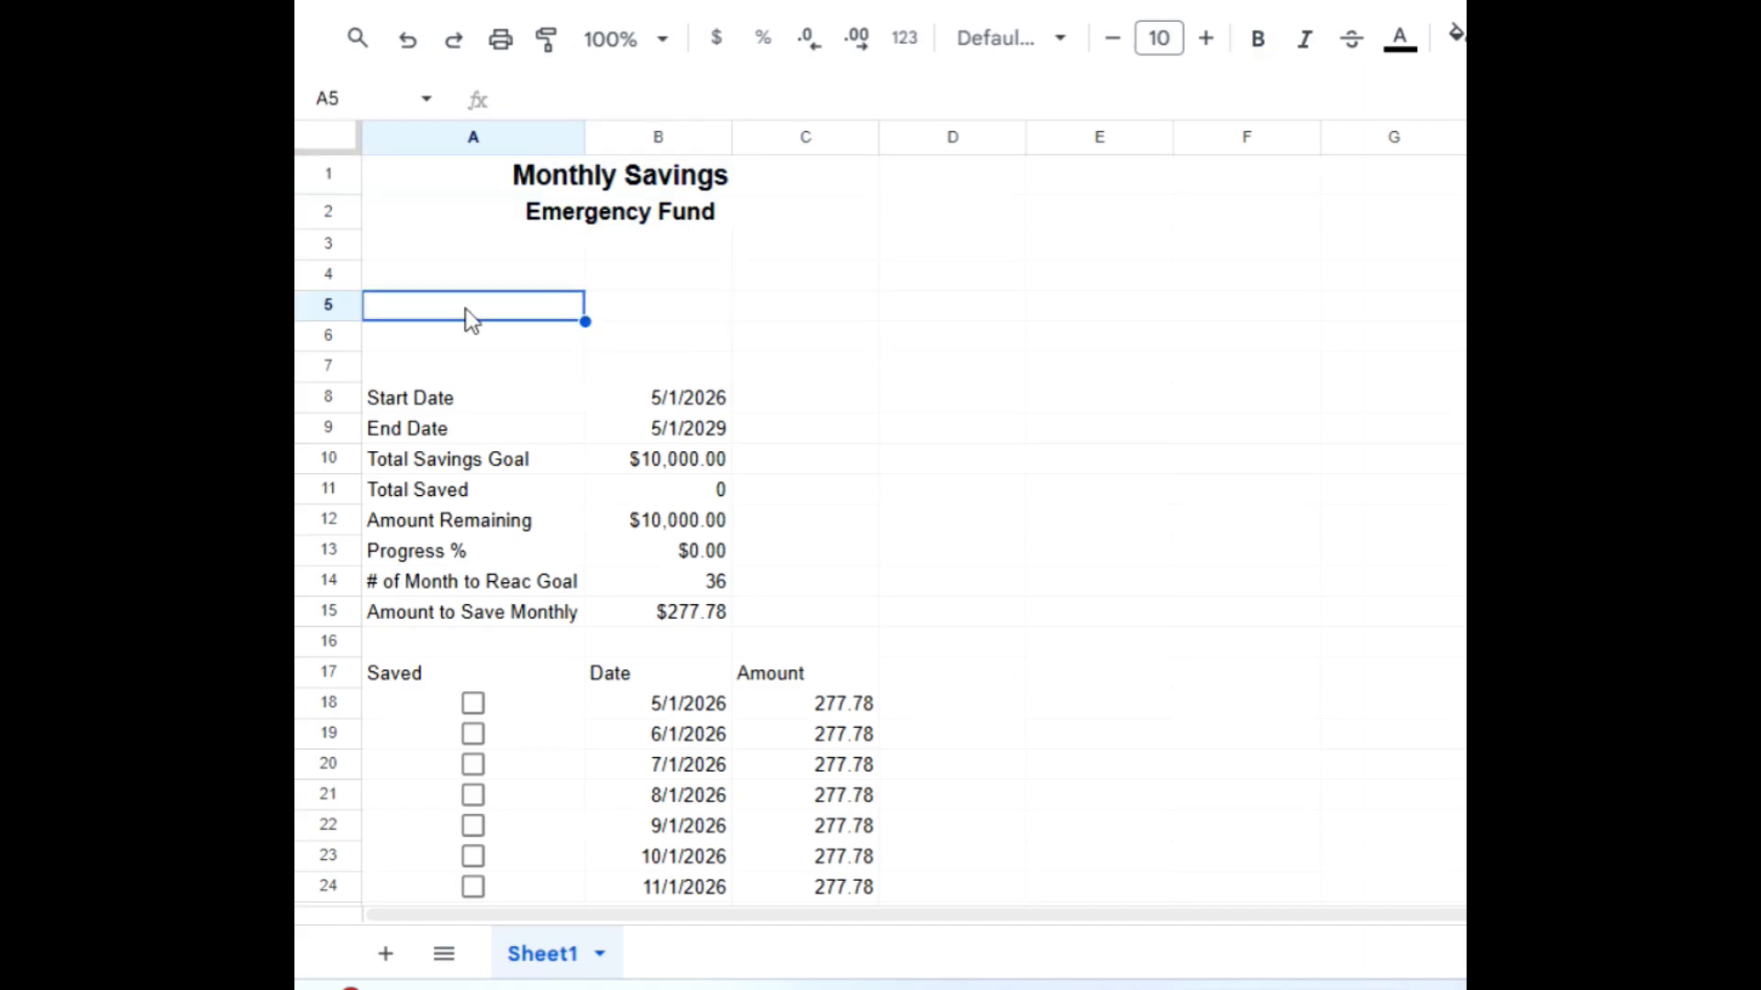
{"action": "type", "text": "Progress Bar"}
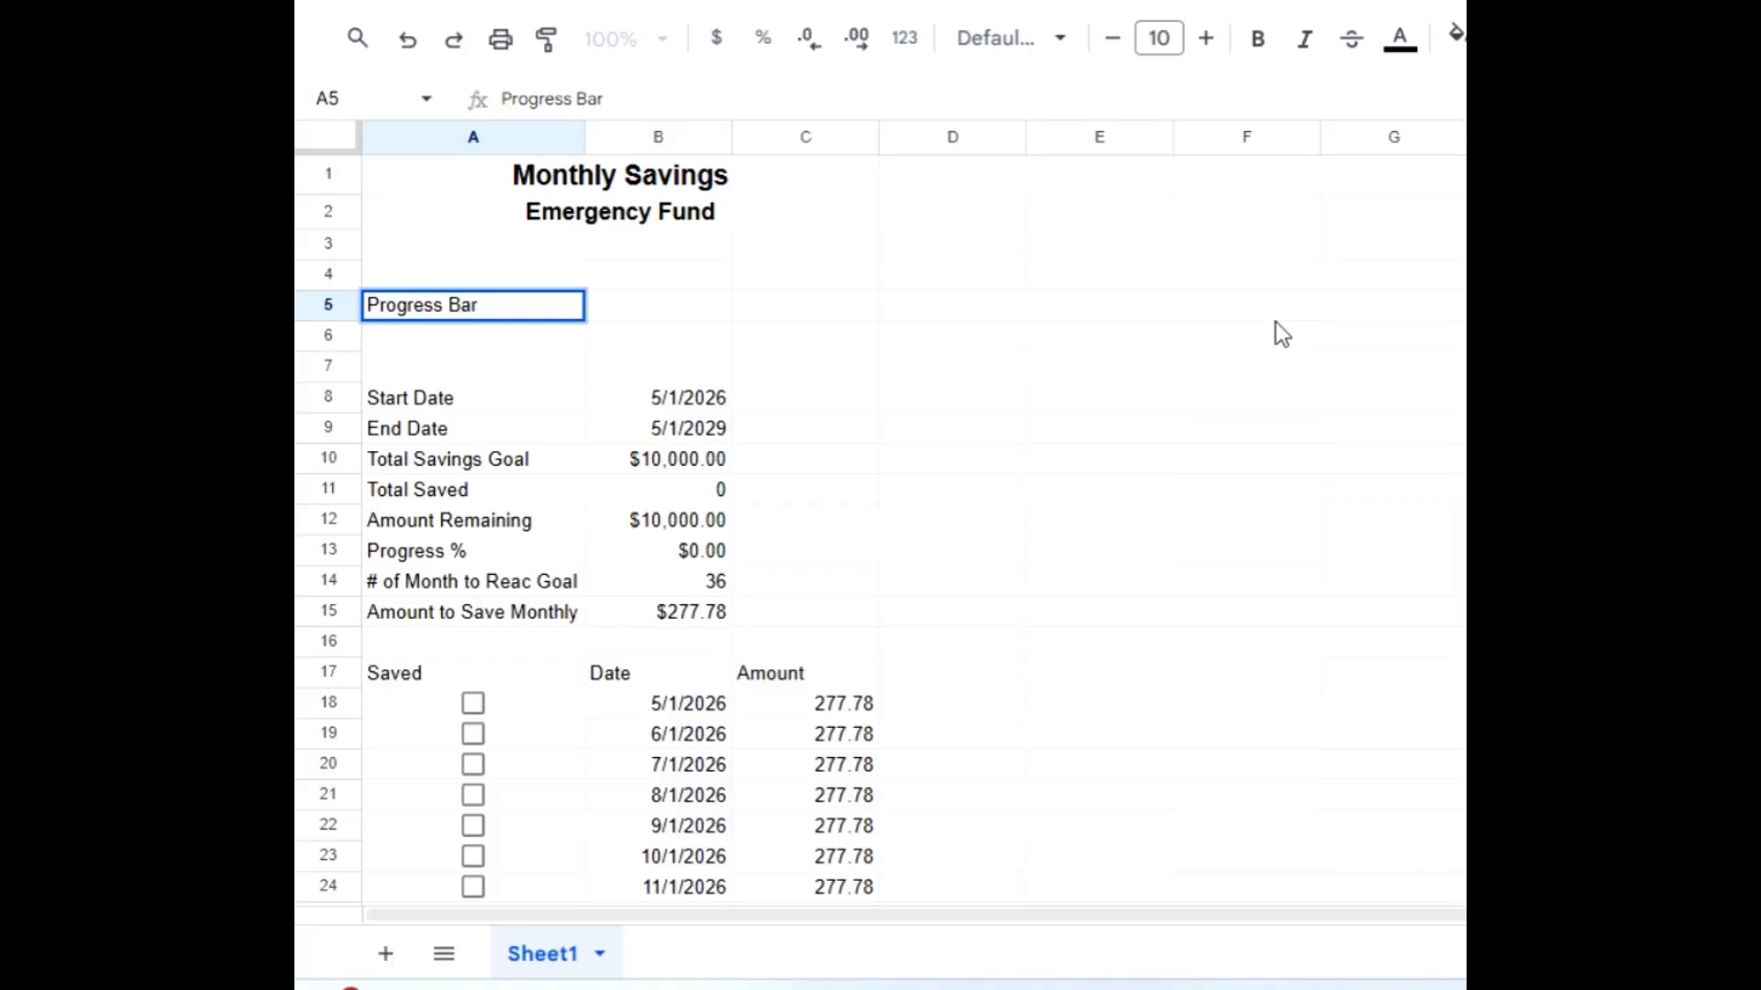
{"action": "key", "text": "Tab"}
{"action": "left_click_drag", "start_coordinate": [680, 312], "coordinate": [823, 326]}
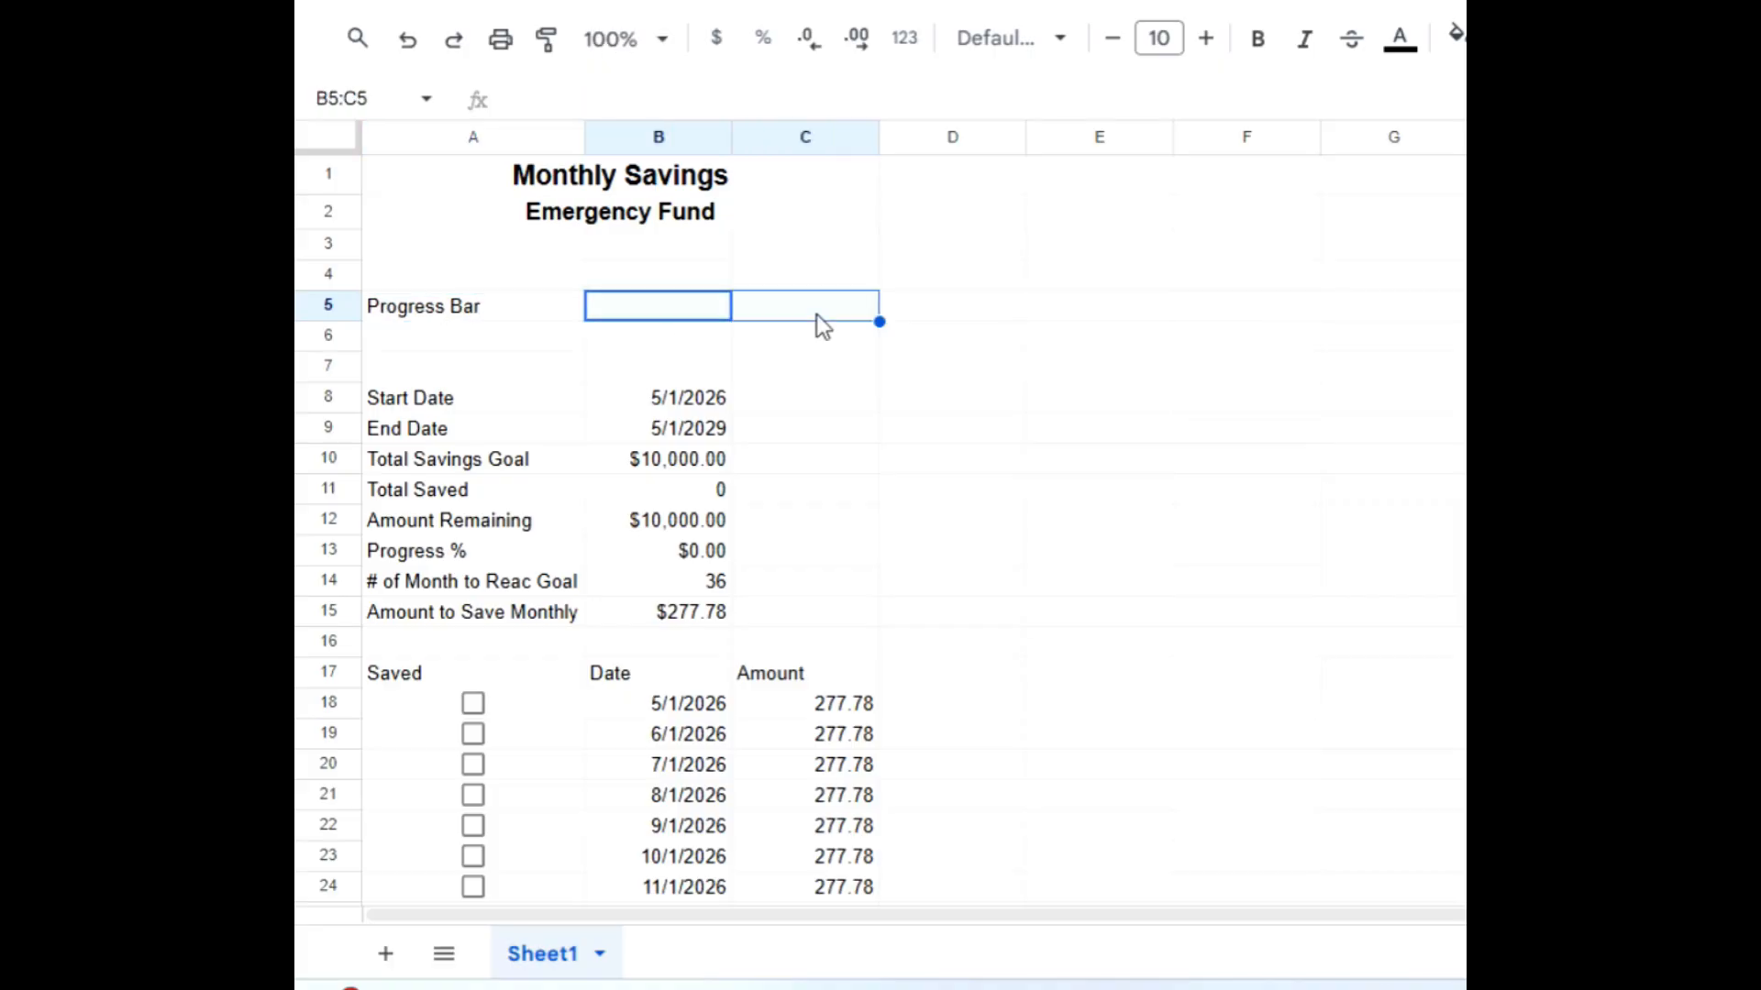
{"action": "left_click", "coordinate": [1552, 38]}
Enter =SPARKLINE(B13,{"charttype","bar";"max",100%;"color1","green"}) in the merged cell B5:C5 beside the Progress Bar label
{"action": "type", "text": "=s"}
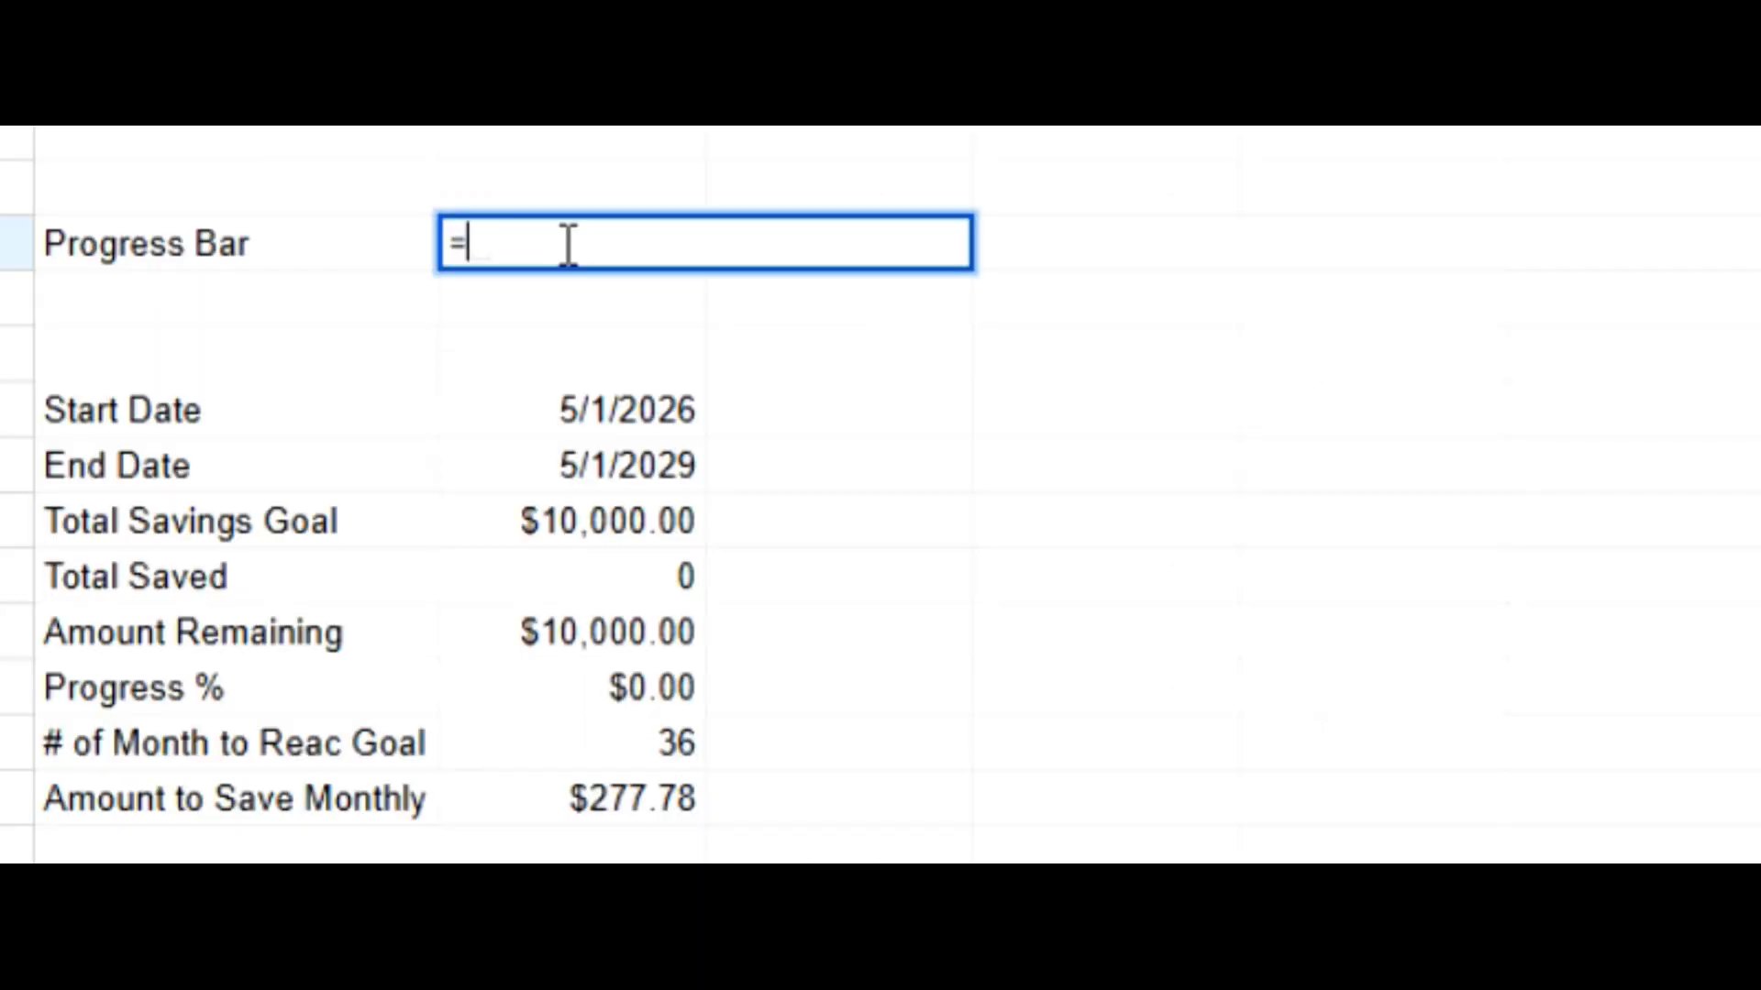
{"action": "type", "text": "parkline"}
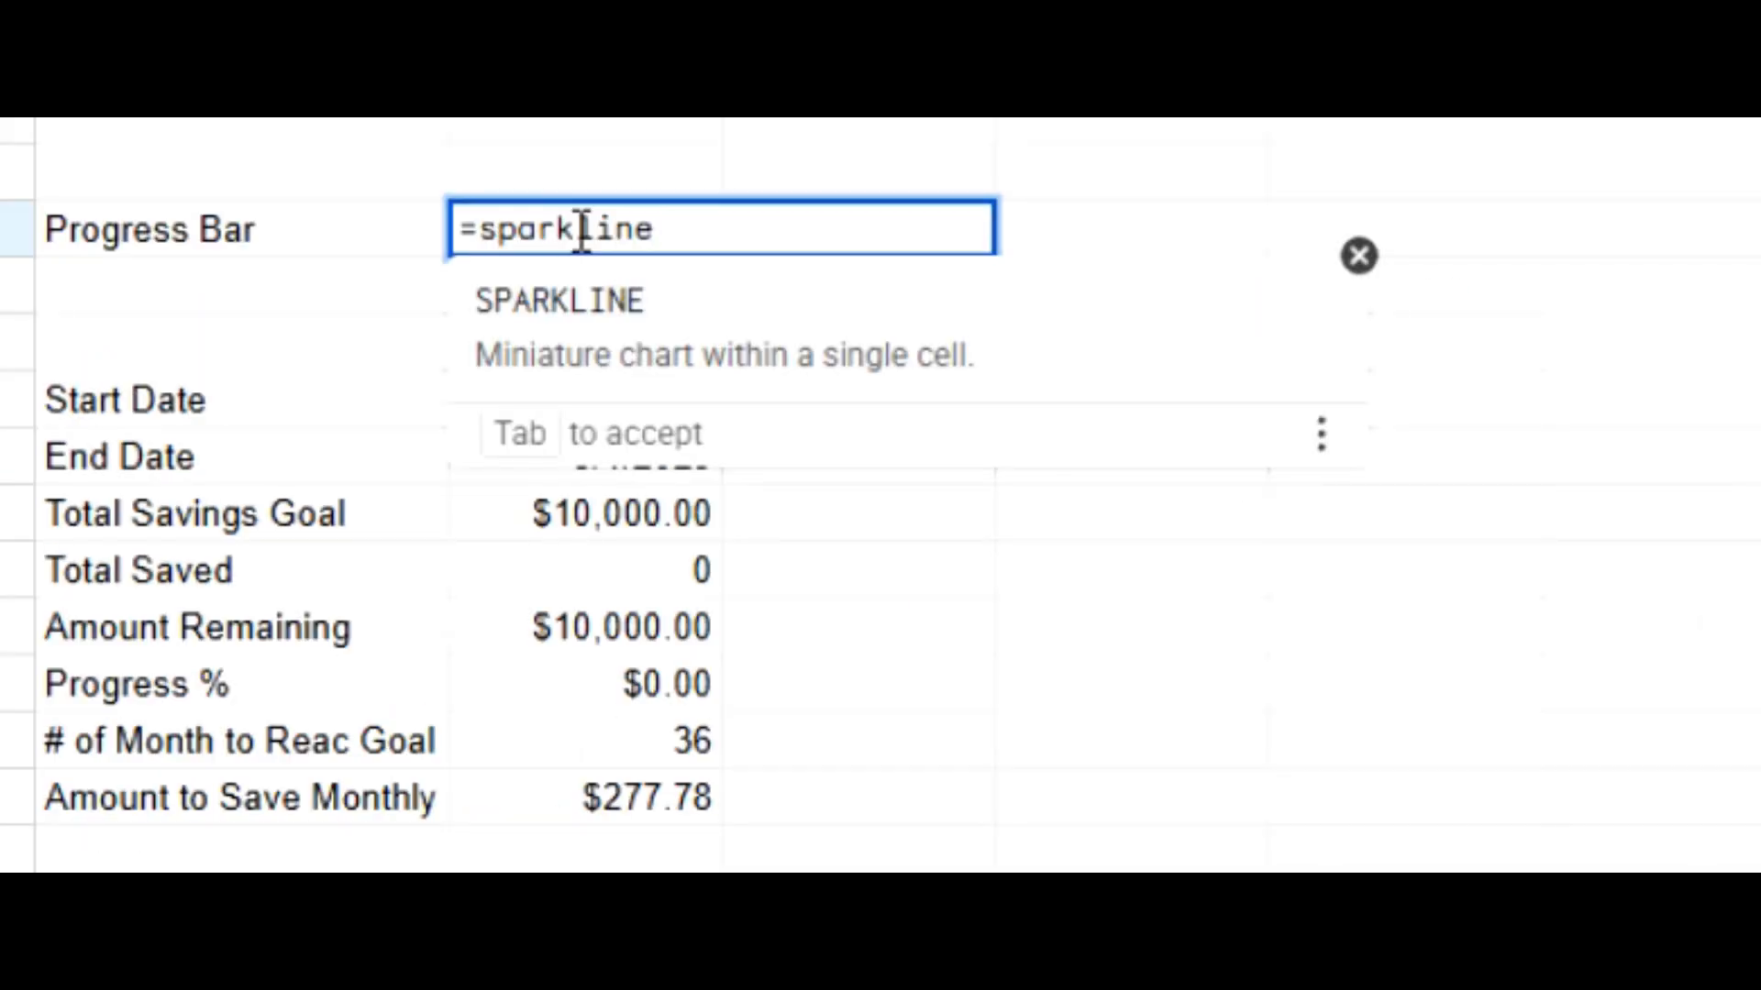
{"action": "key", "text": "Tab"}
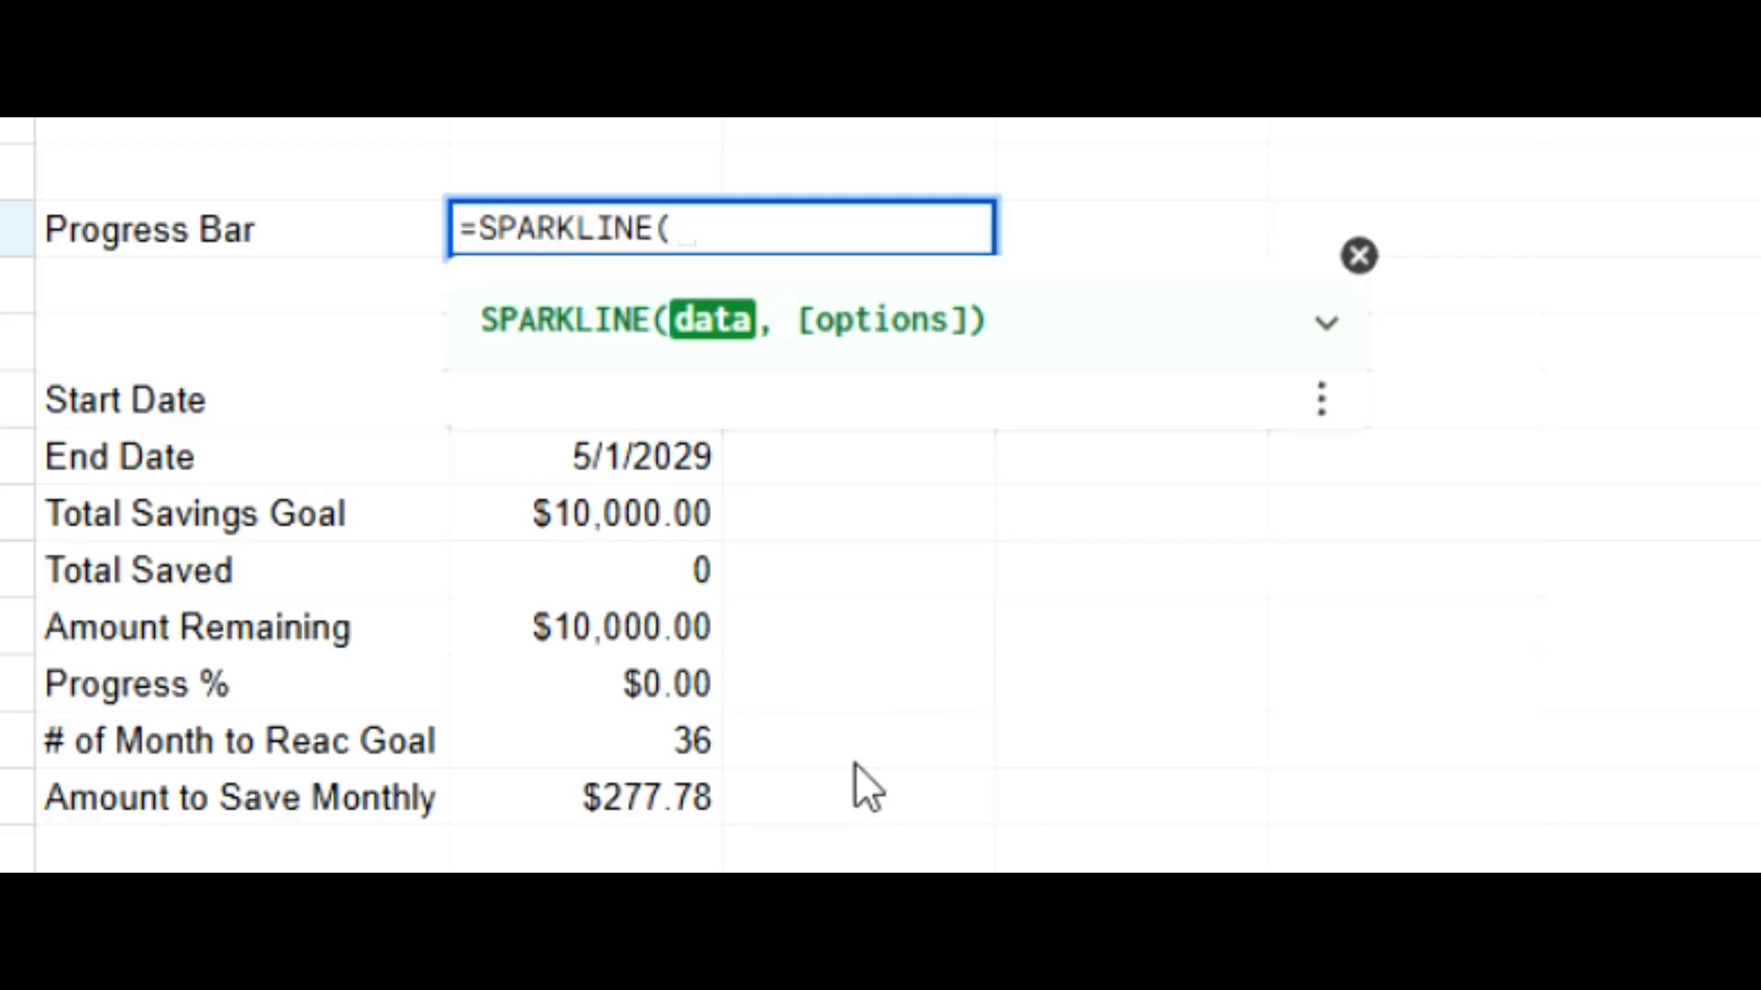
{"action": "left_click", "coordinate": [663, 688]}
{"action": "type", "text": ","}
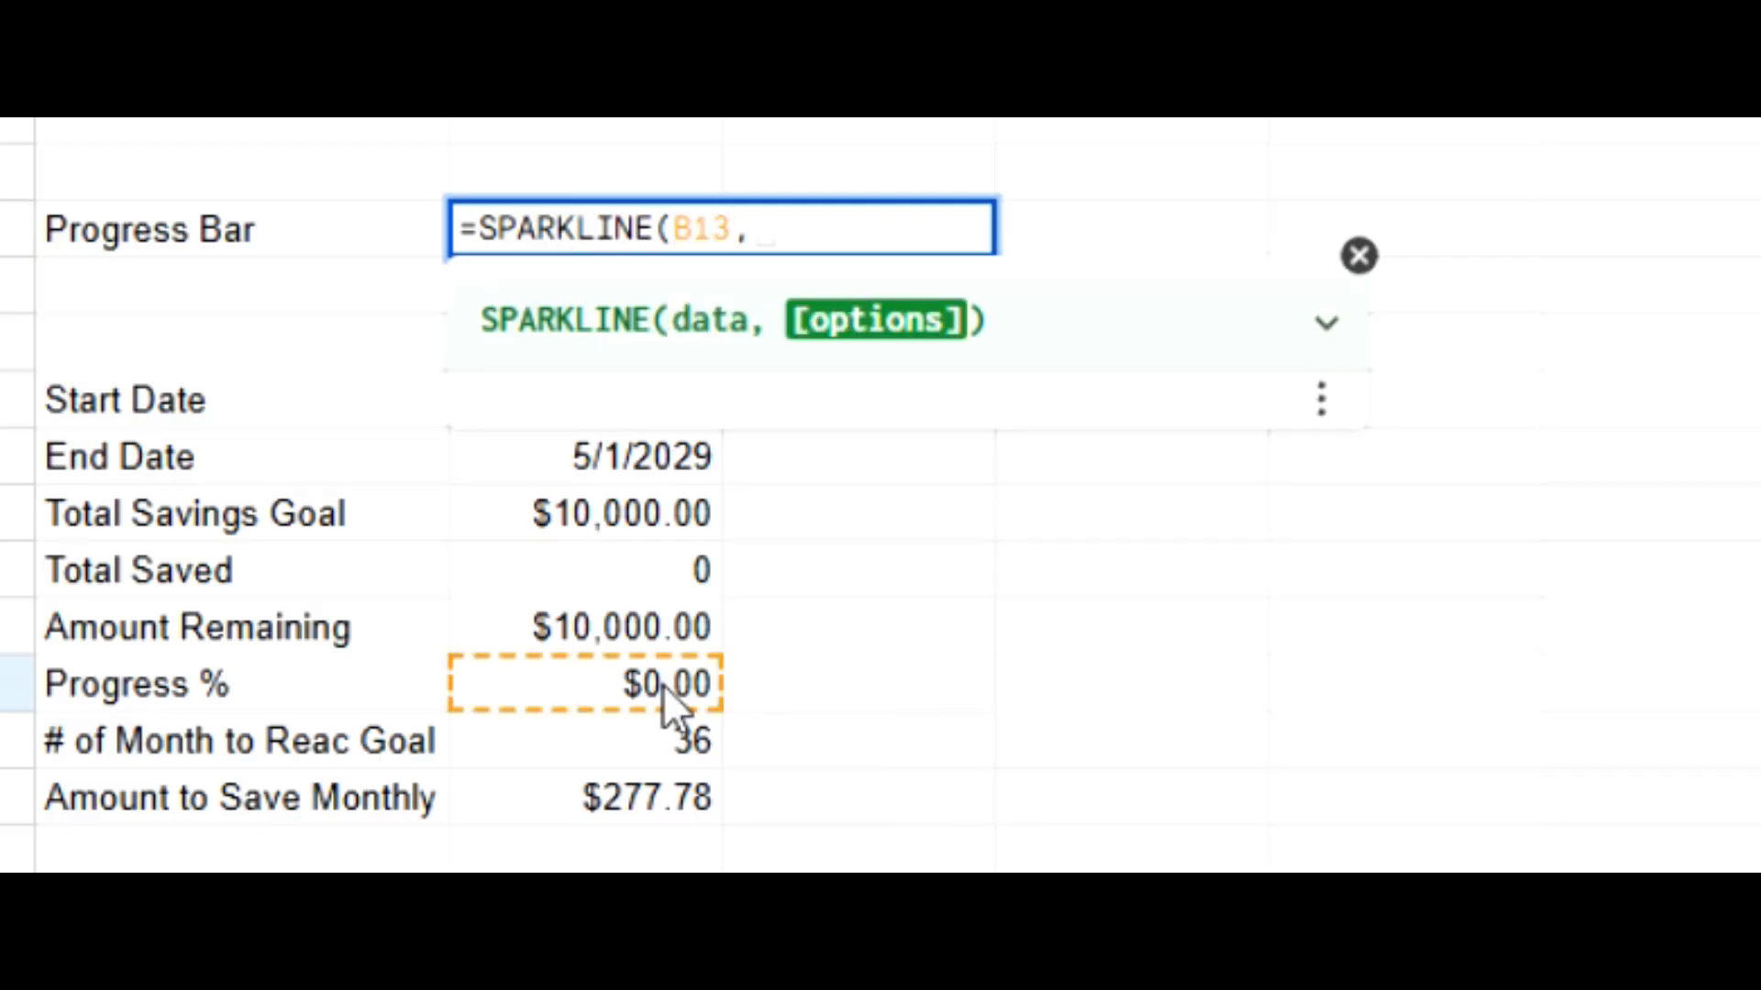
{"action": "type", "text": "{\"charttype"}
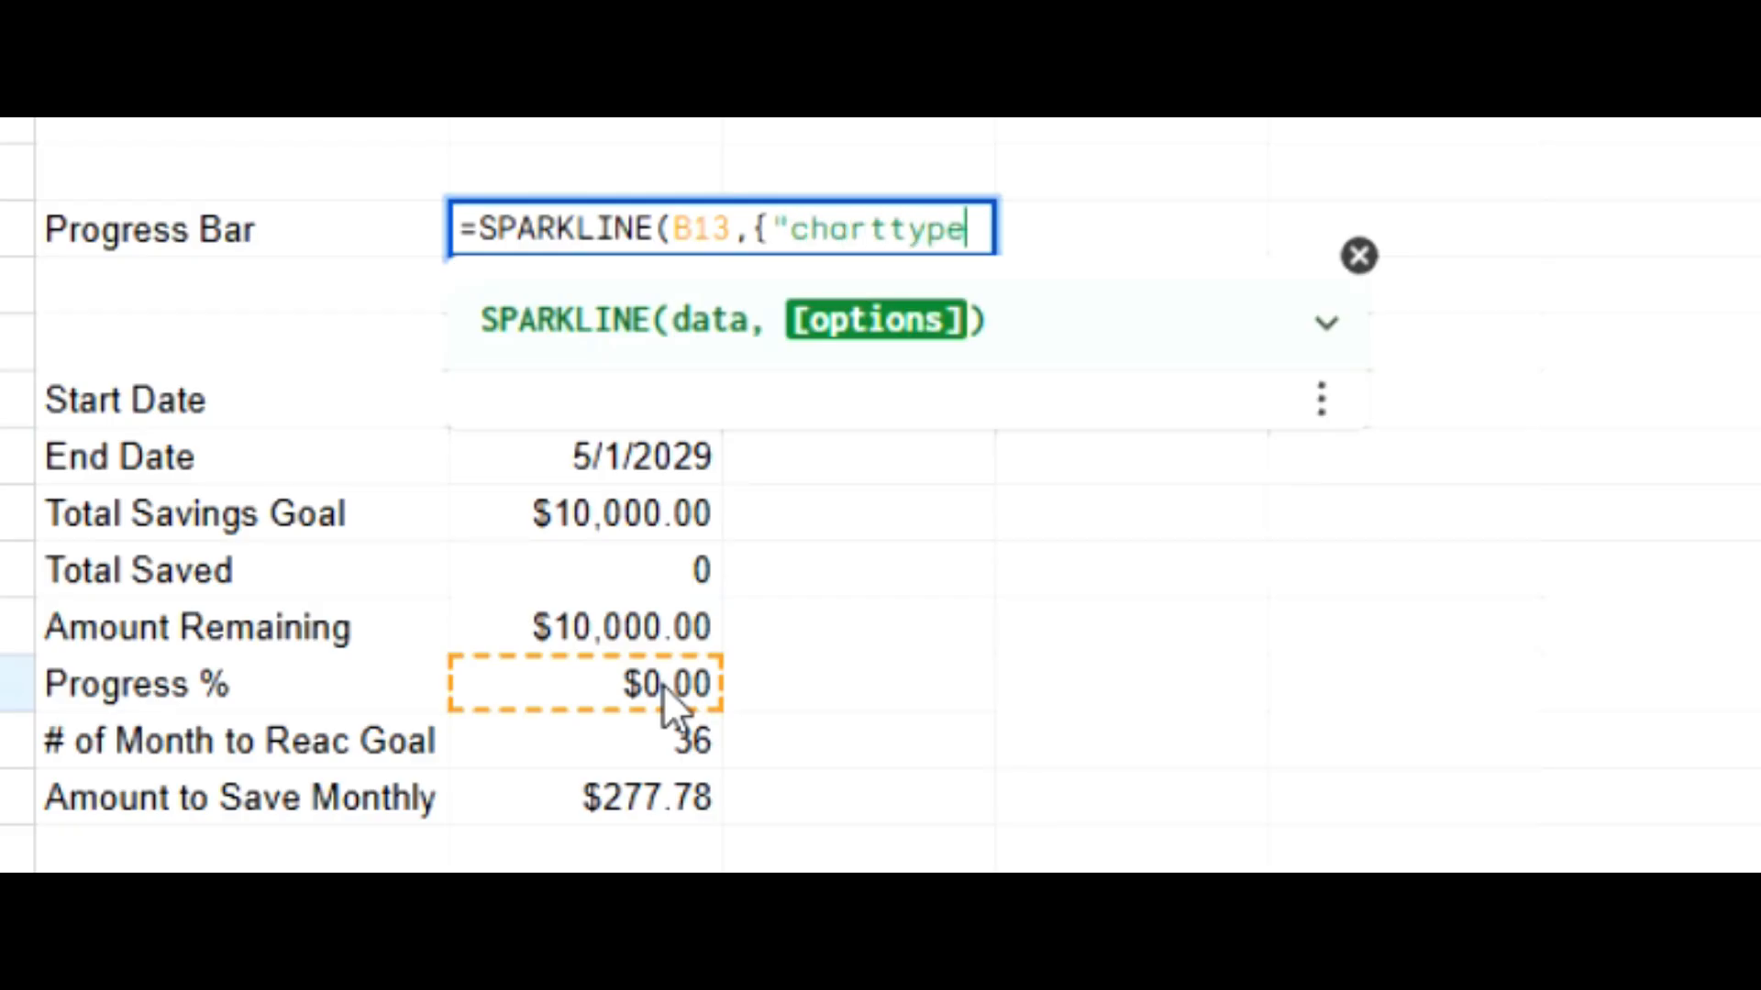
{"action": "type", "text": "\",\"bar"}
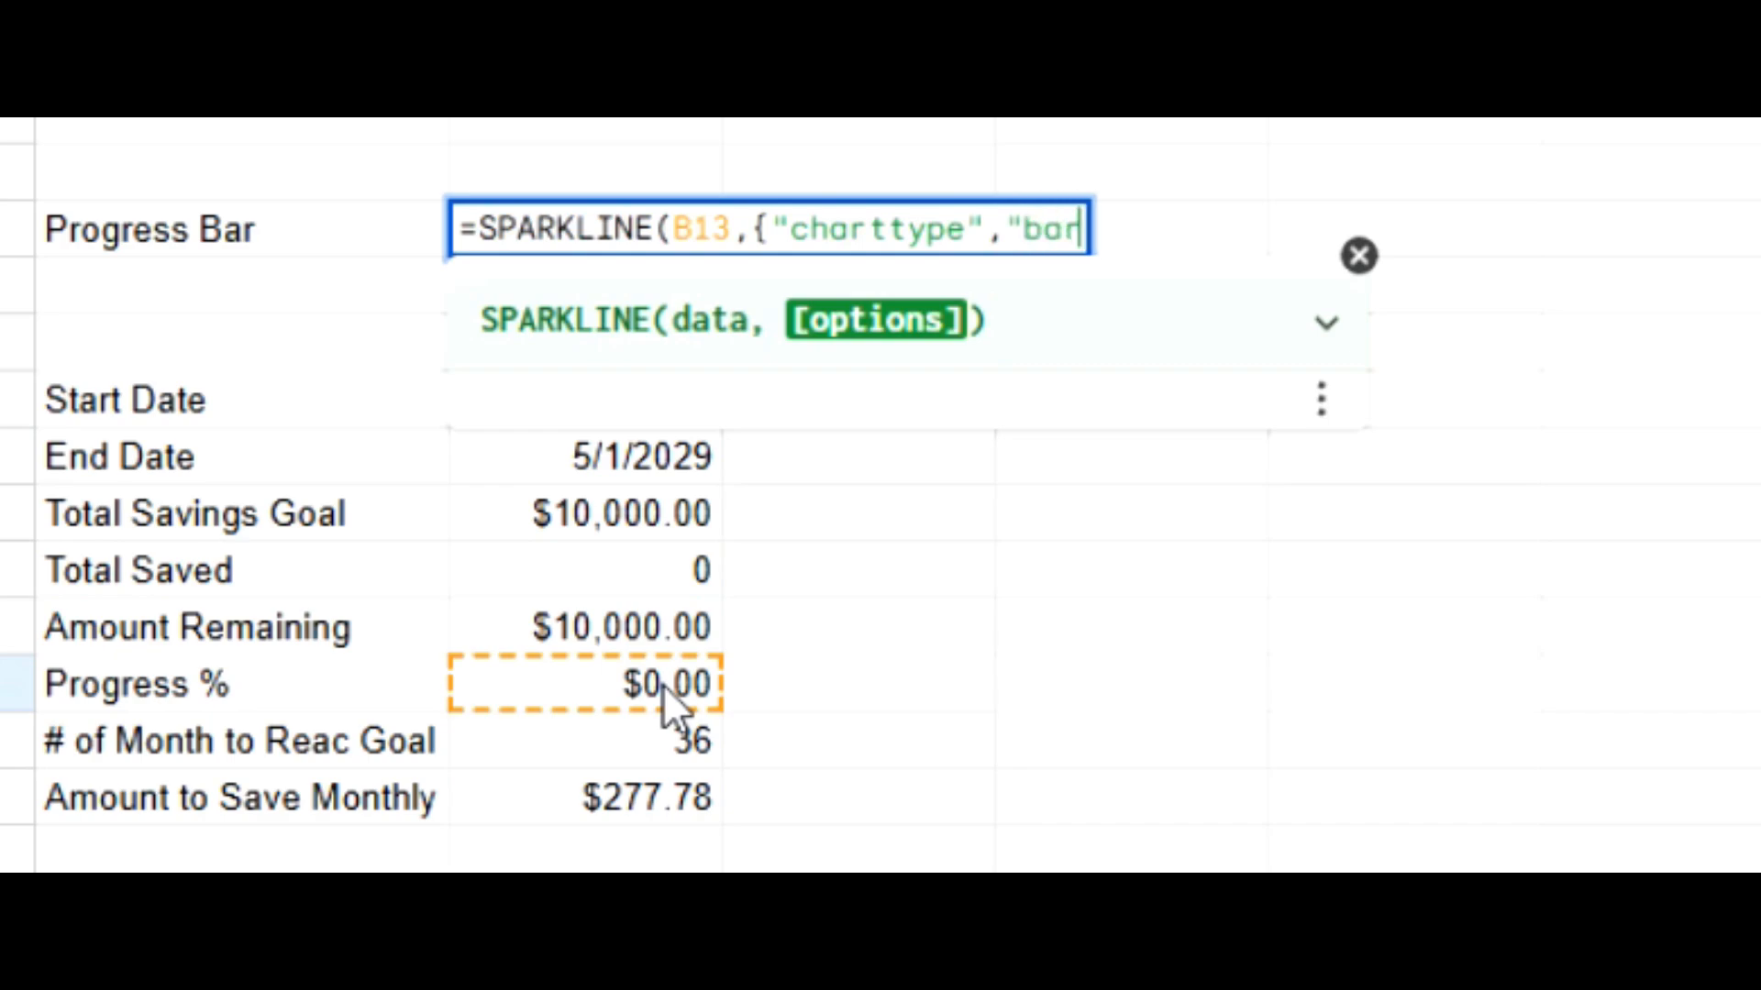
{"action": "type", "text": "\";"}
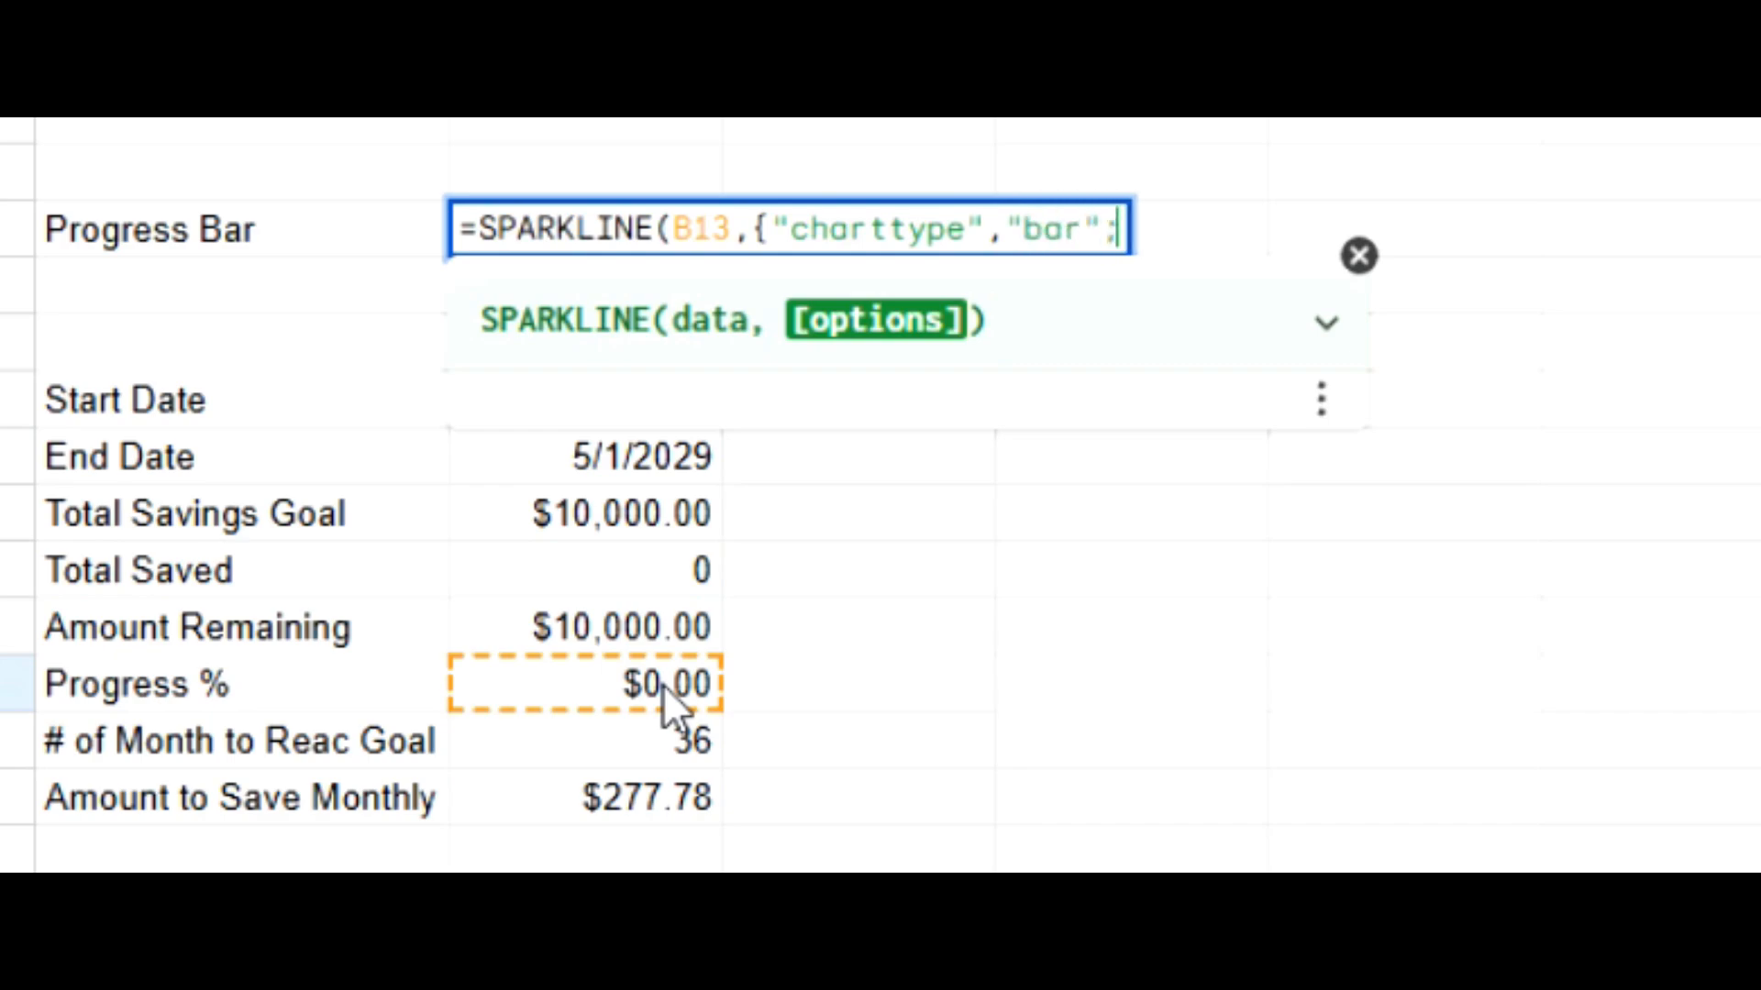
{"action": "type", "text": "\"max"}
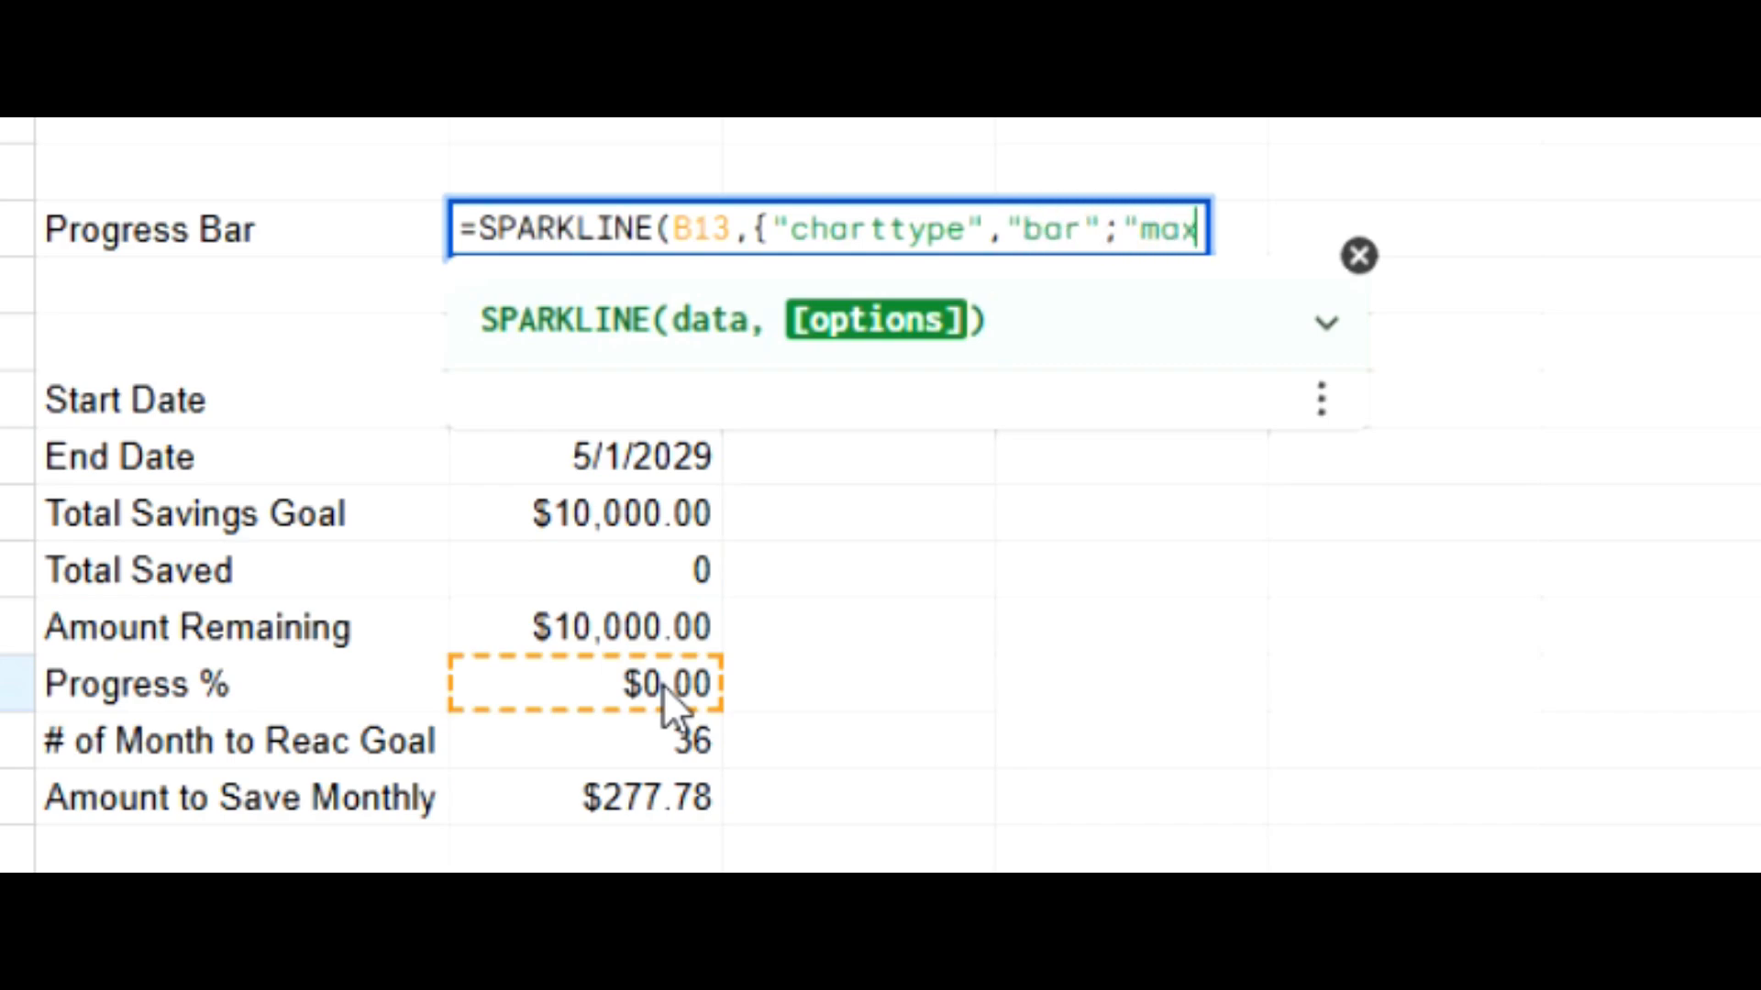
{"action": "type", "text": "\",1"}
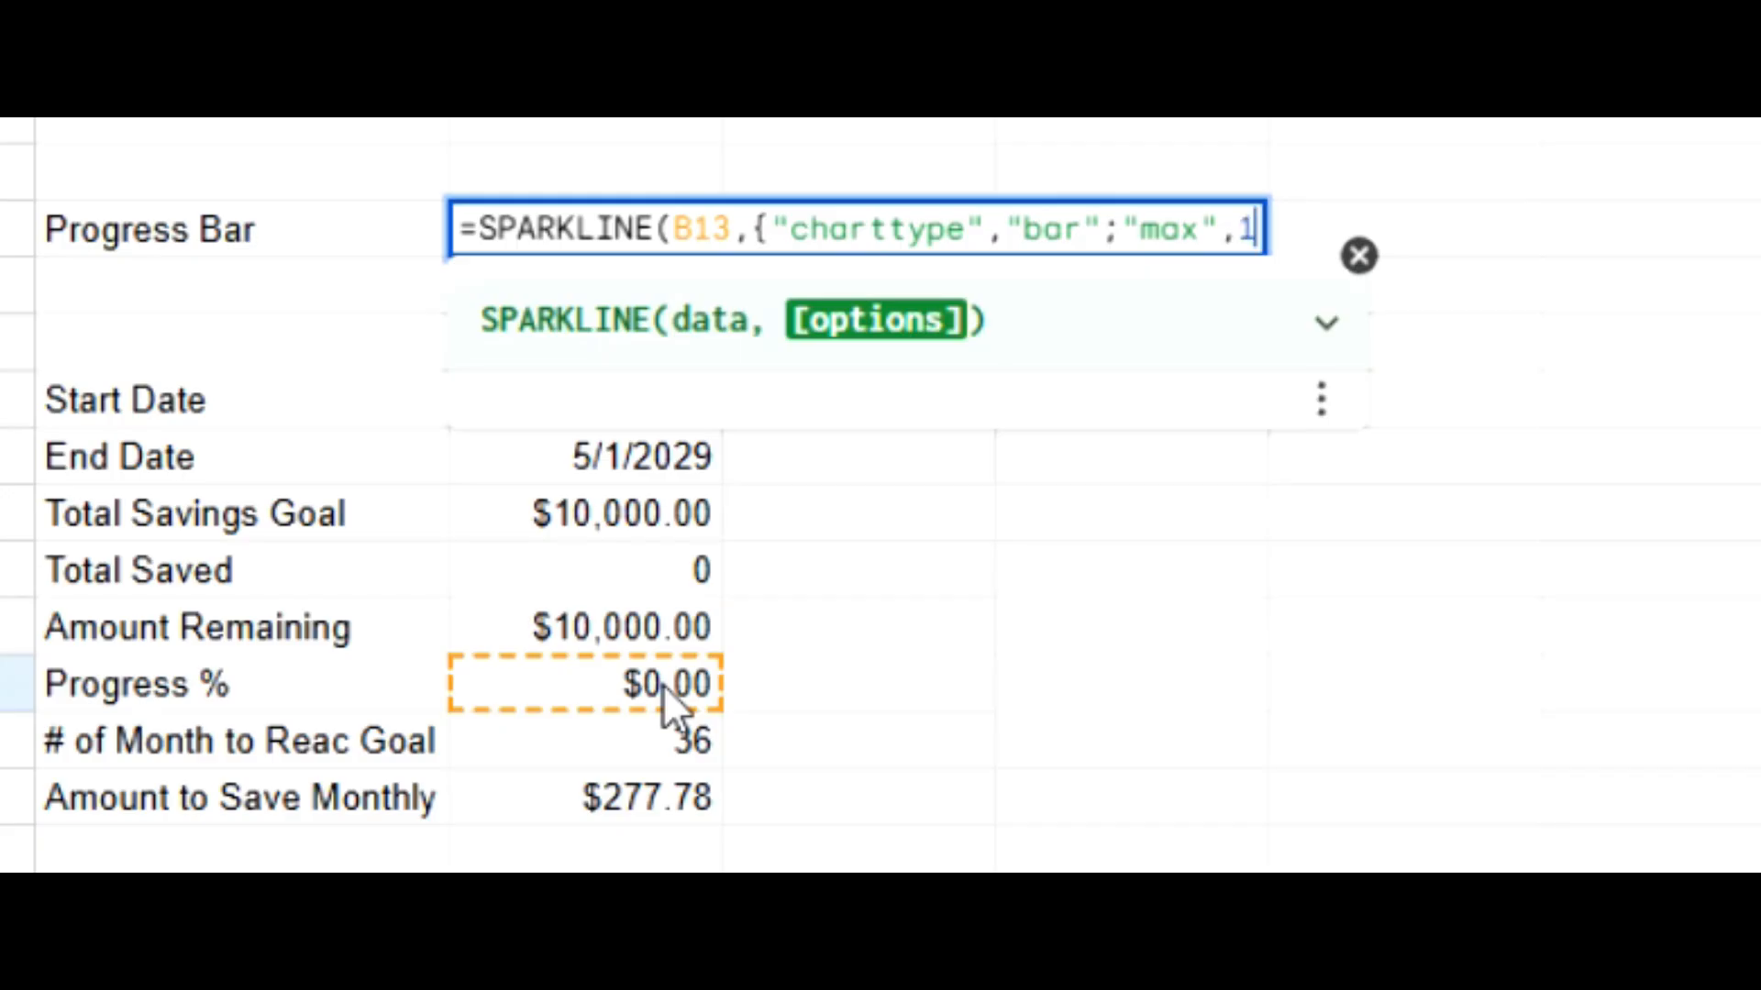
{"action": "type", "text": "00%;\"color1\","}
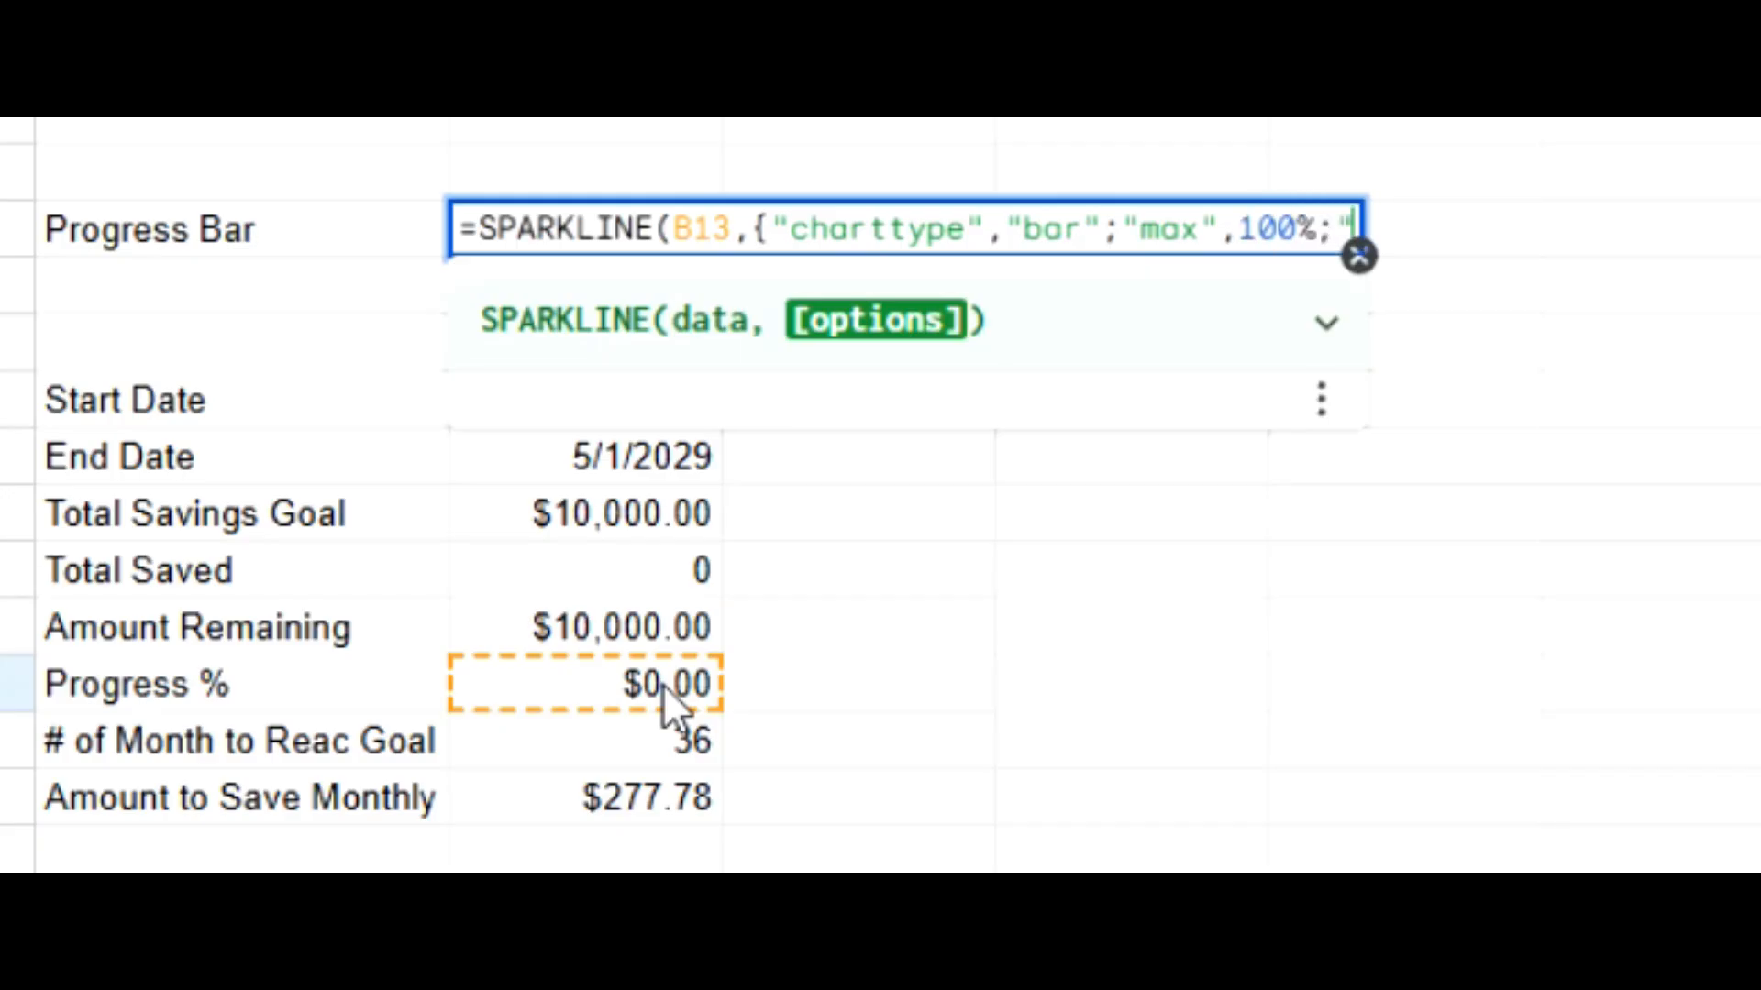
{"action": "type", "text": "\"green"}
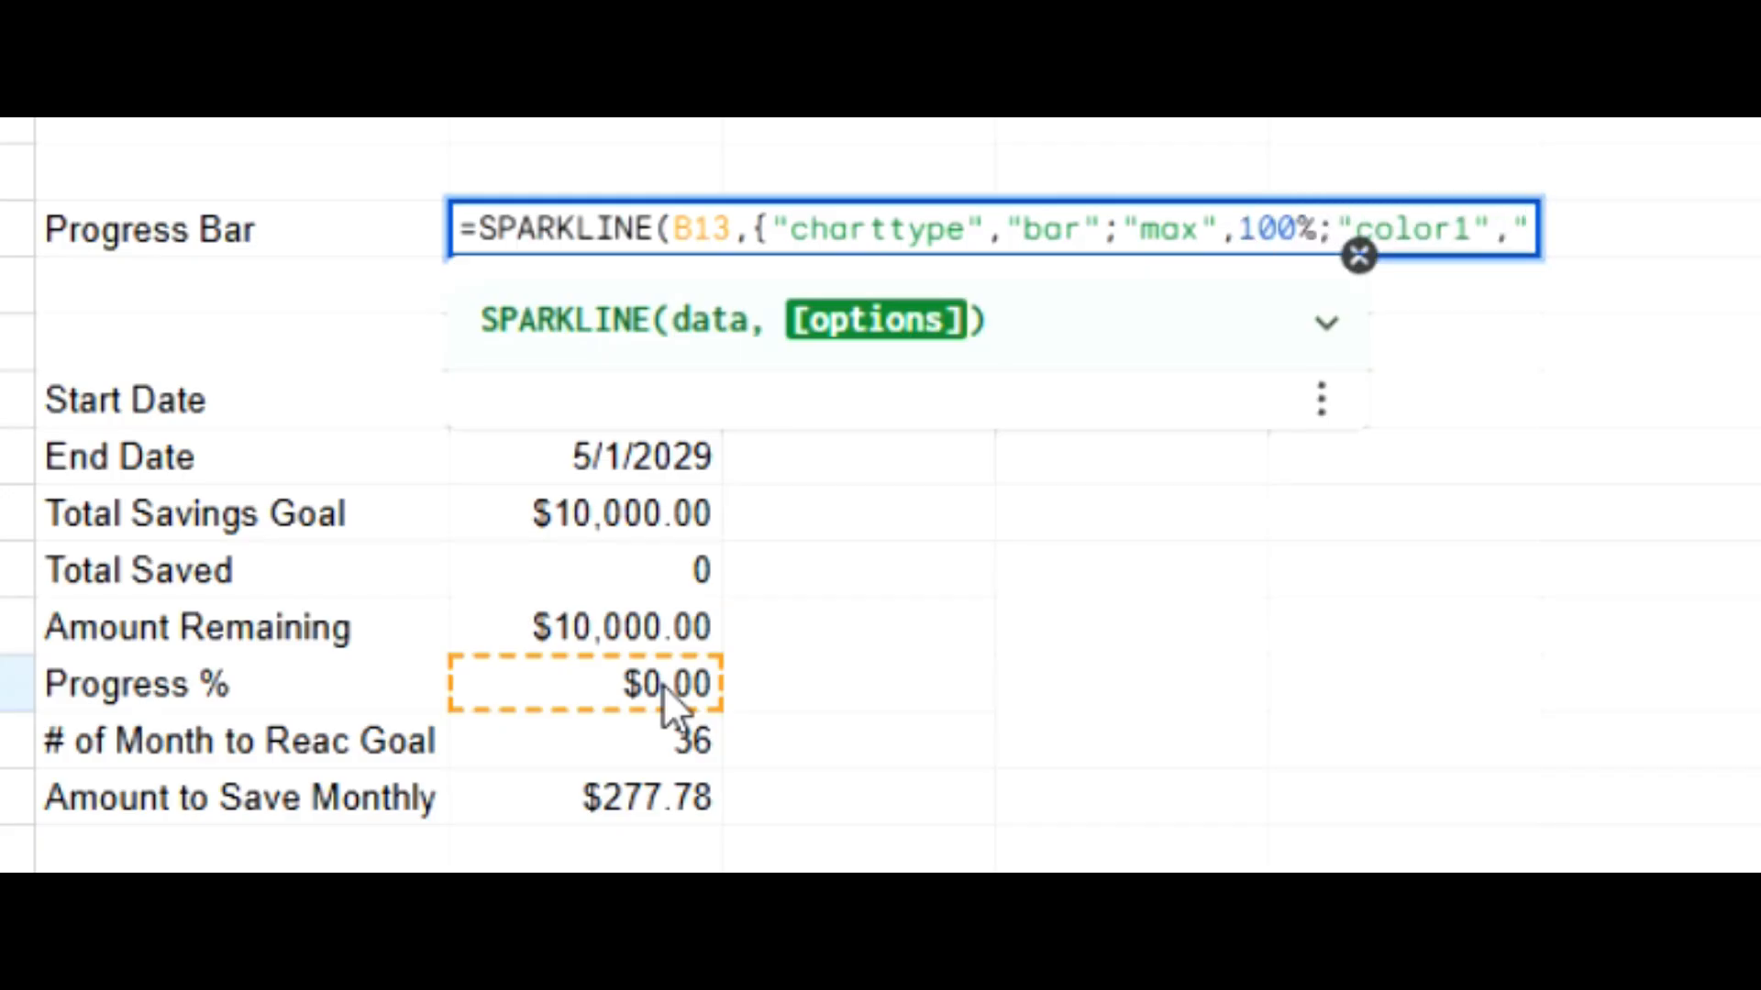
{"action": "type", "text": "\""}
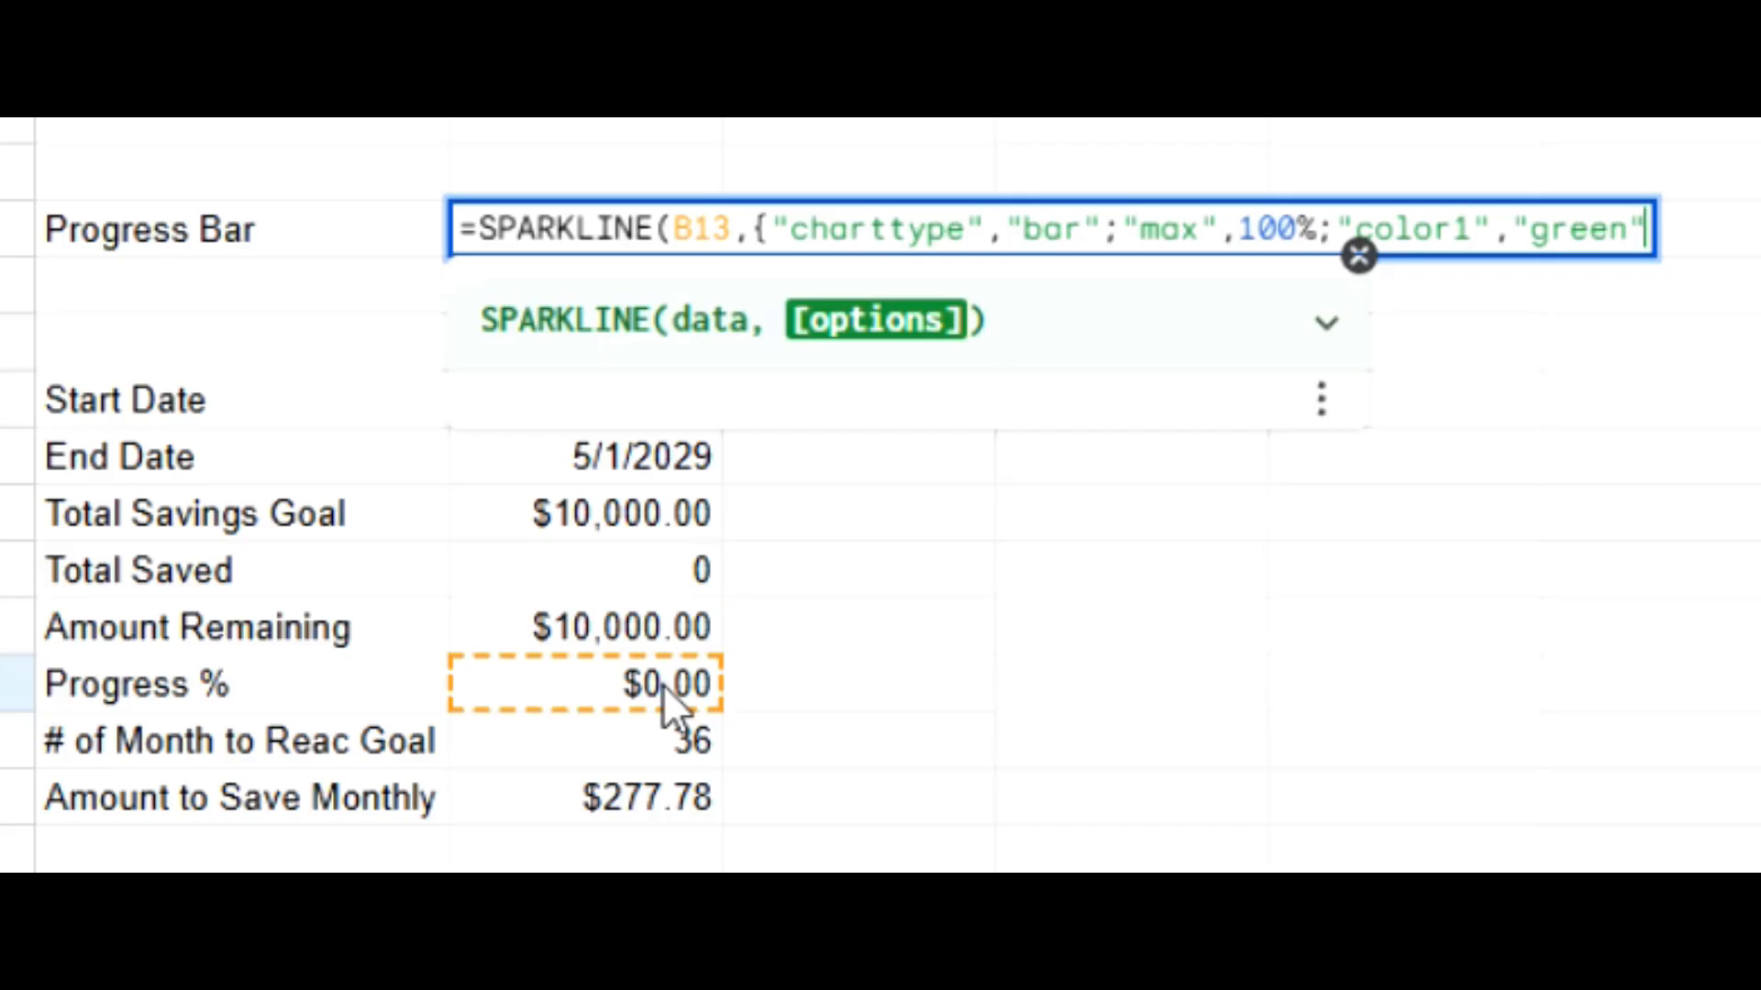
{"action": "type", "text": "}"}
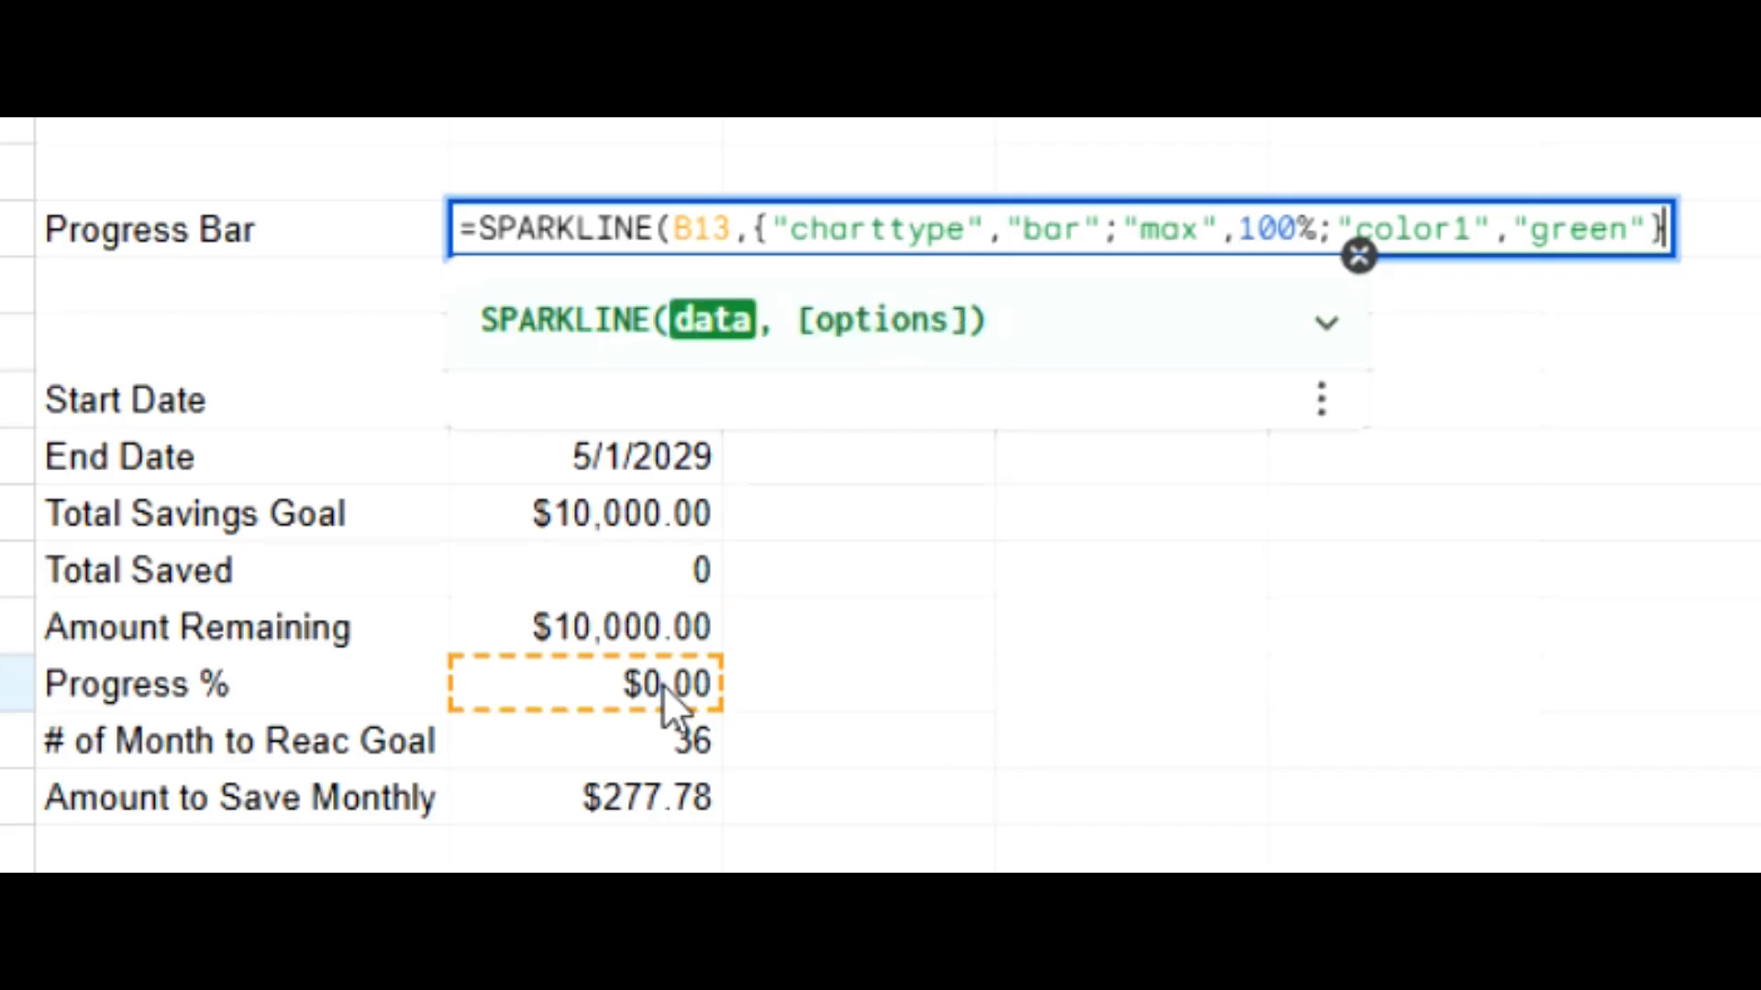
{"action": "type", "text": ")"}
{"action": "key", "text": "Return"}
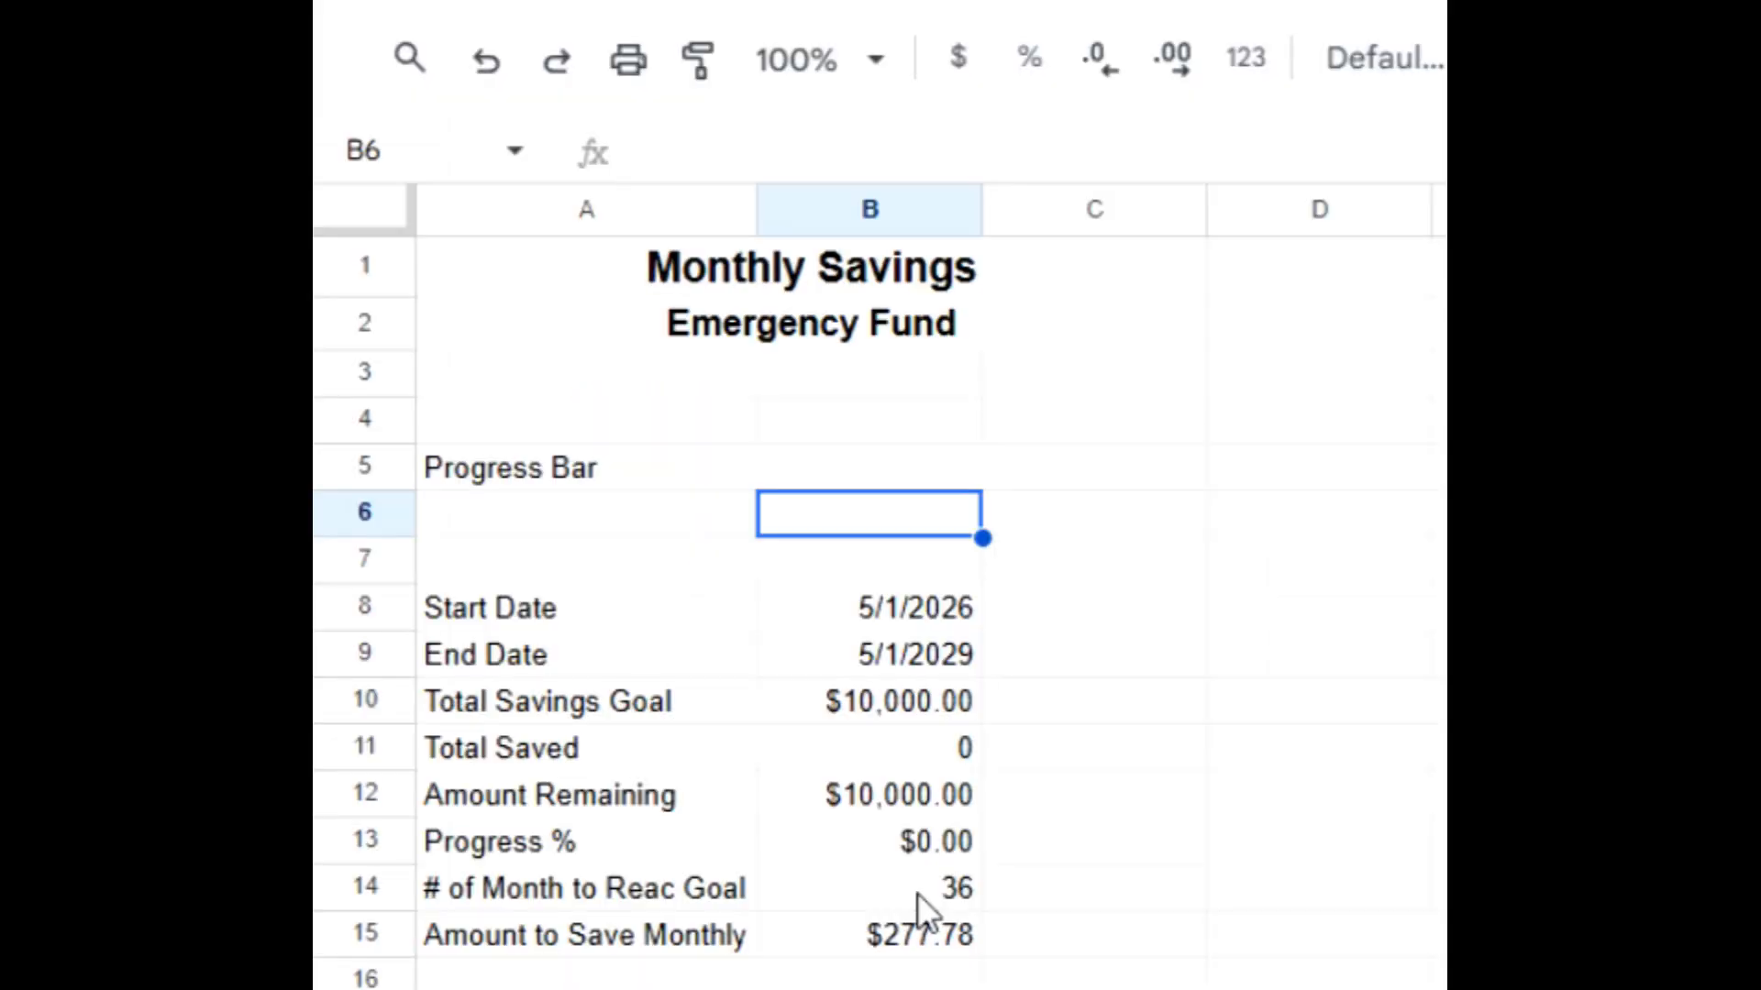
Format the Progress % value in B13 as a percentage
{"action": "left_click", "coordinate": [926, 842]}
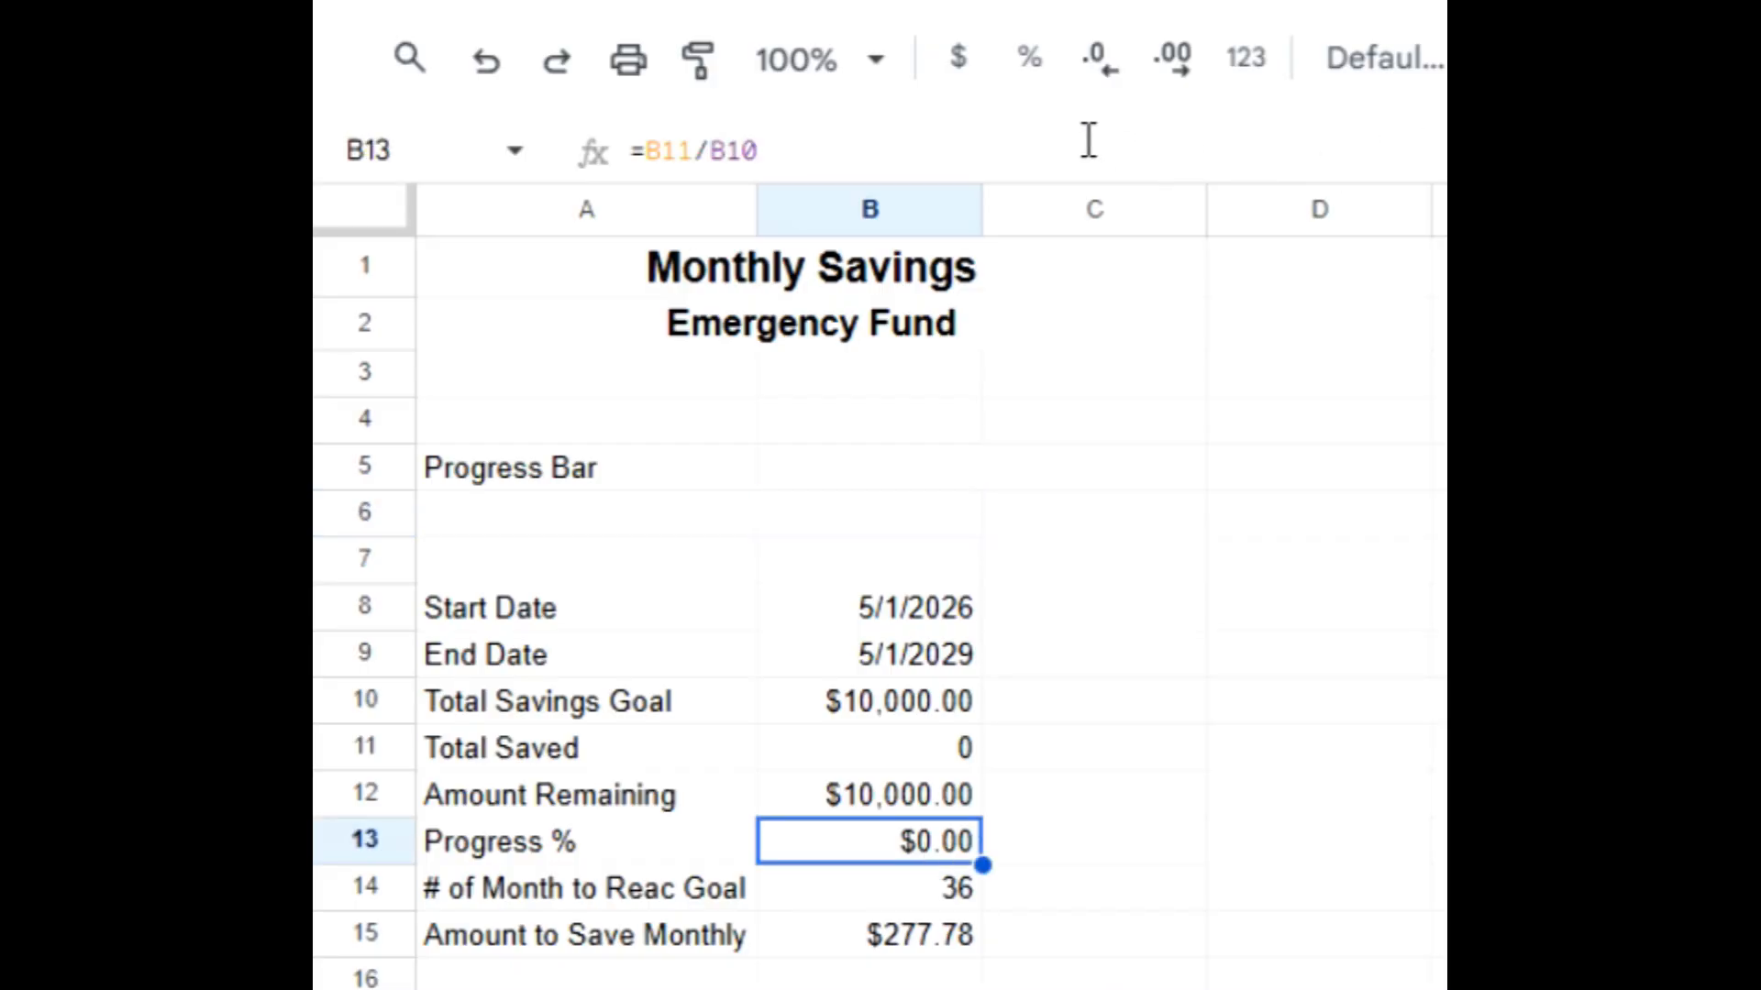
{"action": "left_click", "coordinate": [1030, 69]}
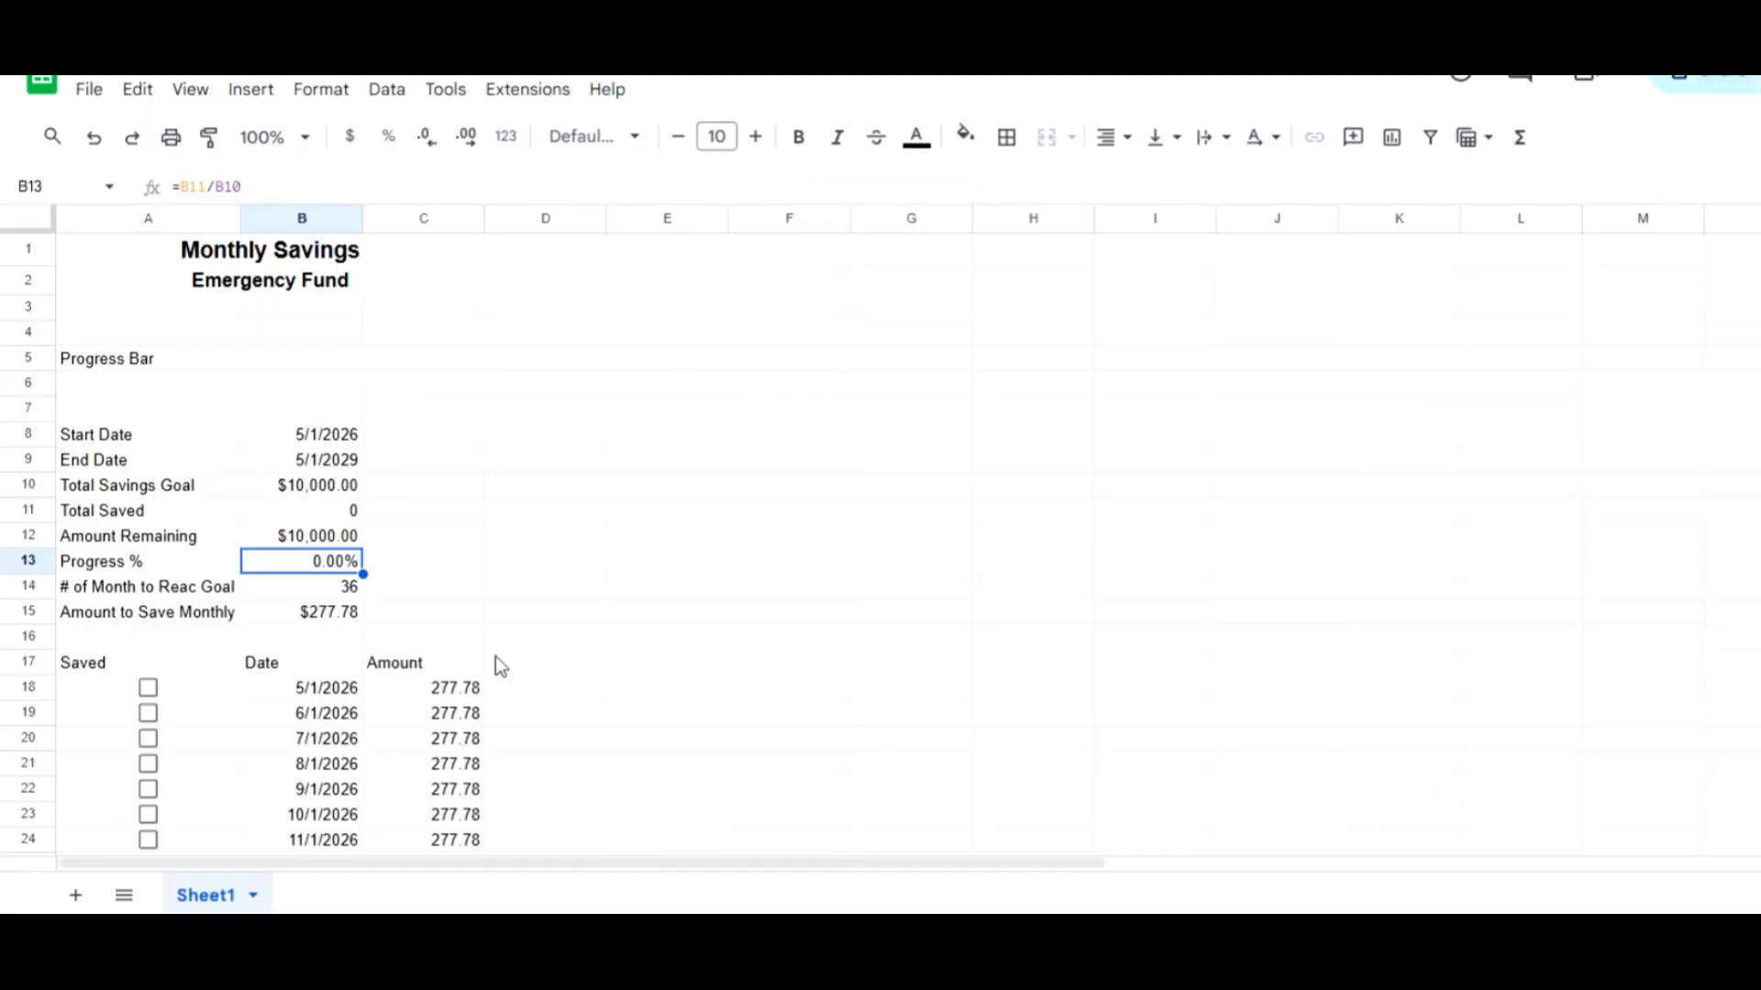
Add a thick black outer border around the merged progress bar cell B5:C5
{"action": "left_click", "coordinate": [301, 360]}
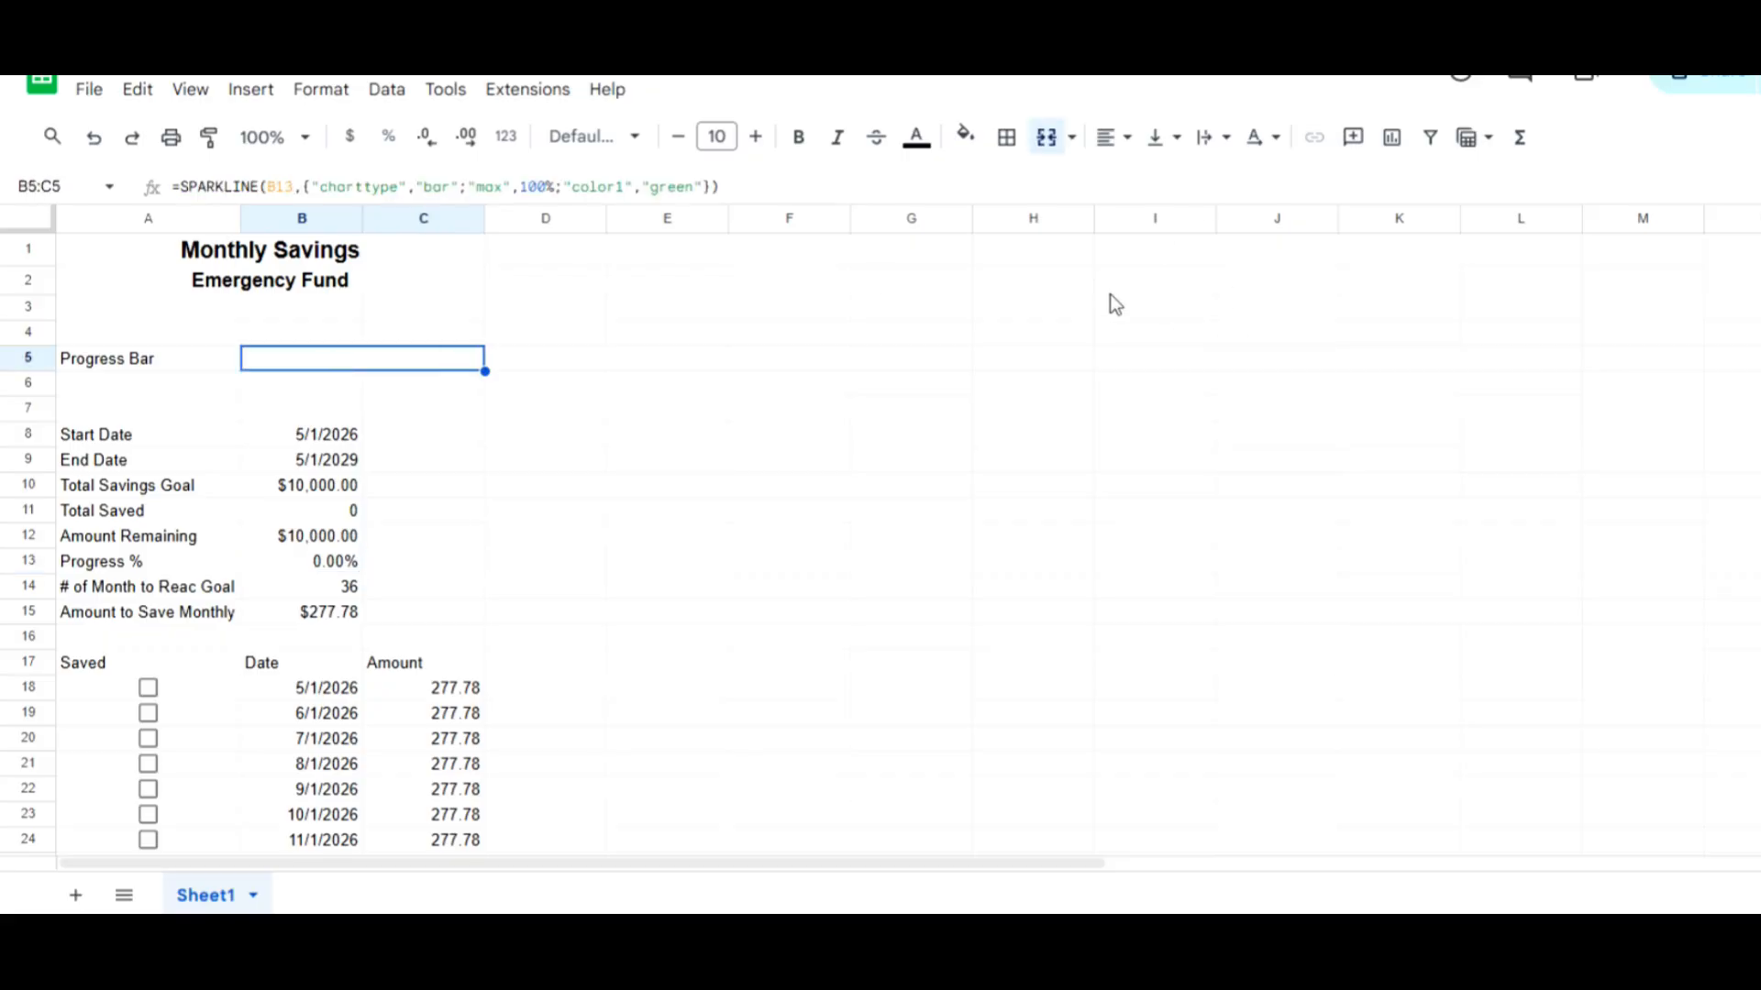
{"action": "left_click", "coordinate": [1008, 139]}
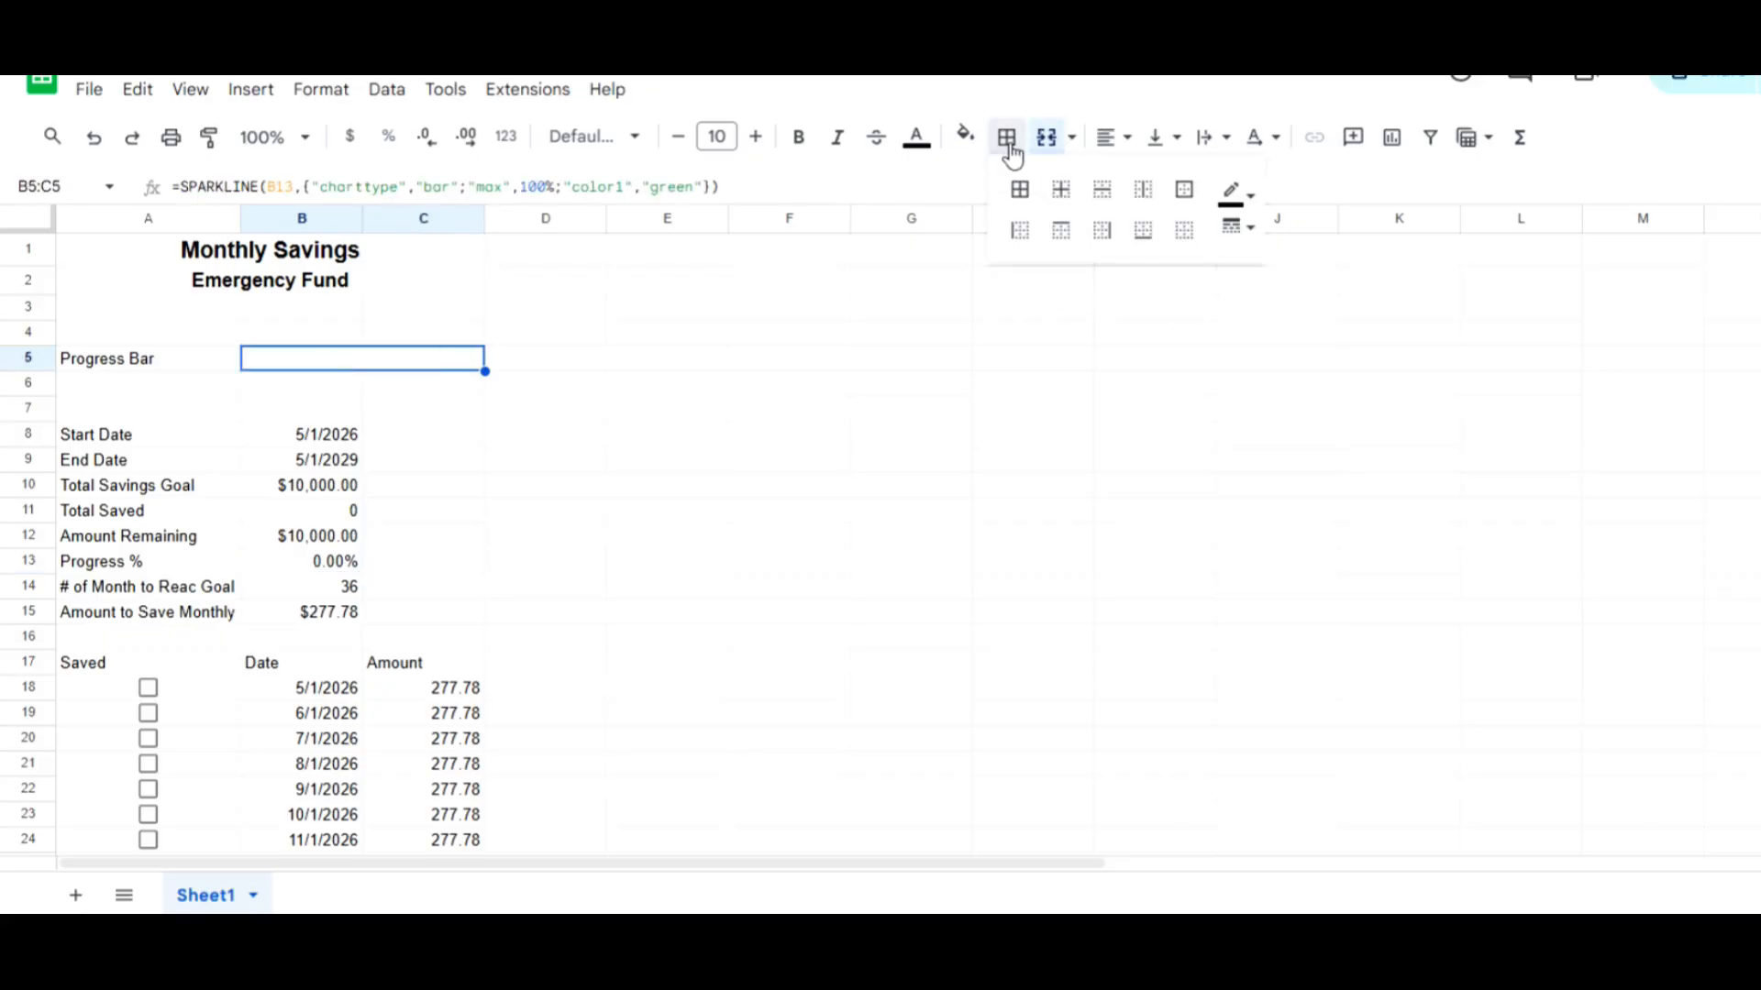
{"action": "left_click", "coordinate": [1186, 190]}
{"action": "left_click", "coordinate": [1247, 228]}
{"action": "left_click", "coordinate": [1320, 298]}
{"action": "left_click", "coordinate": [522, 433]}
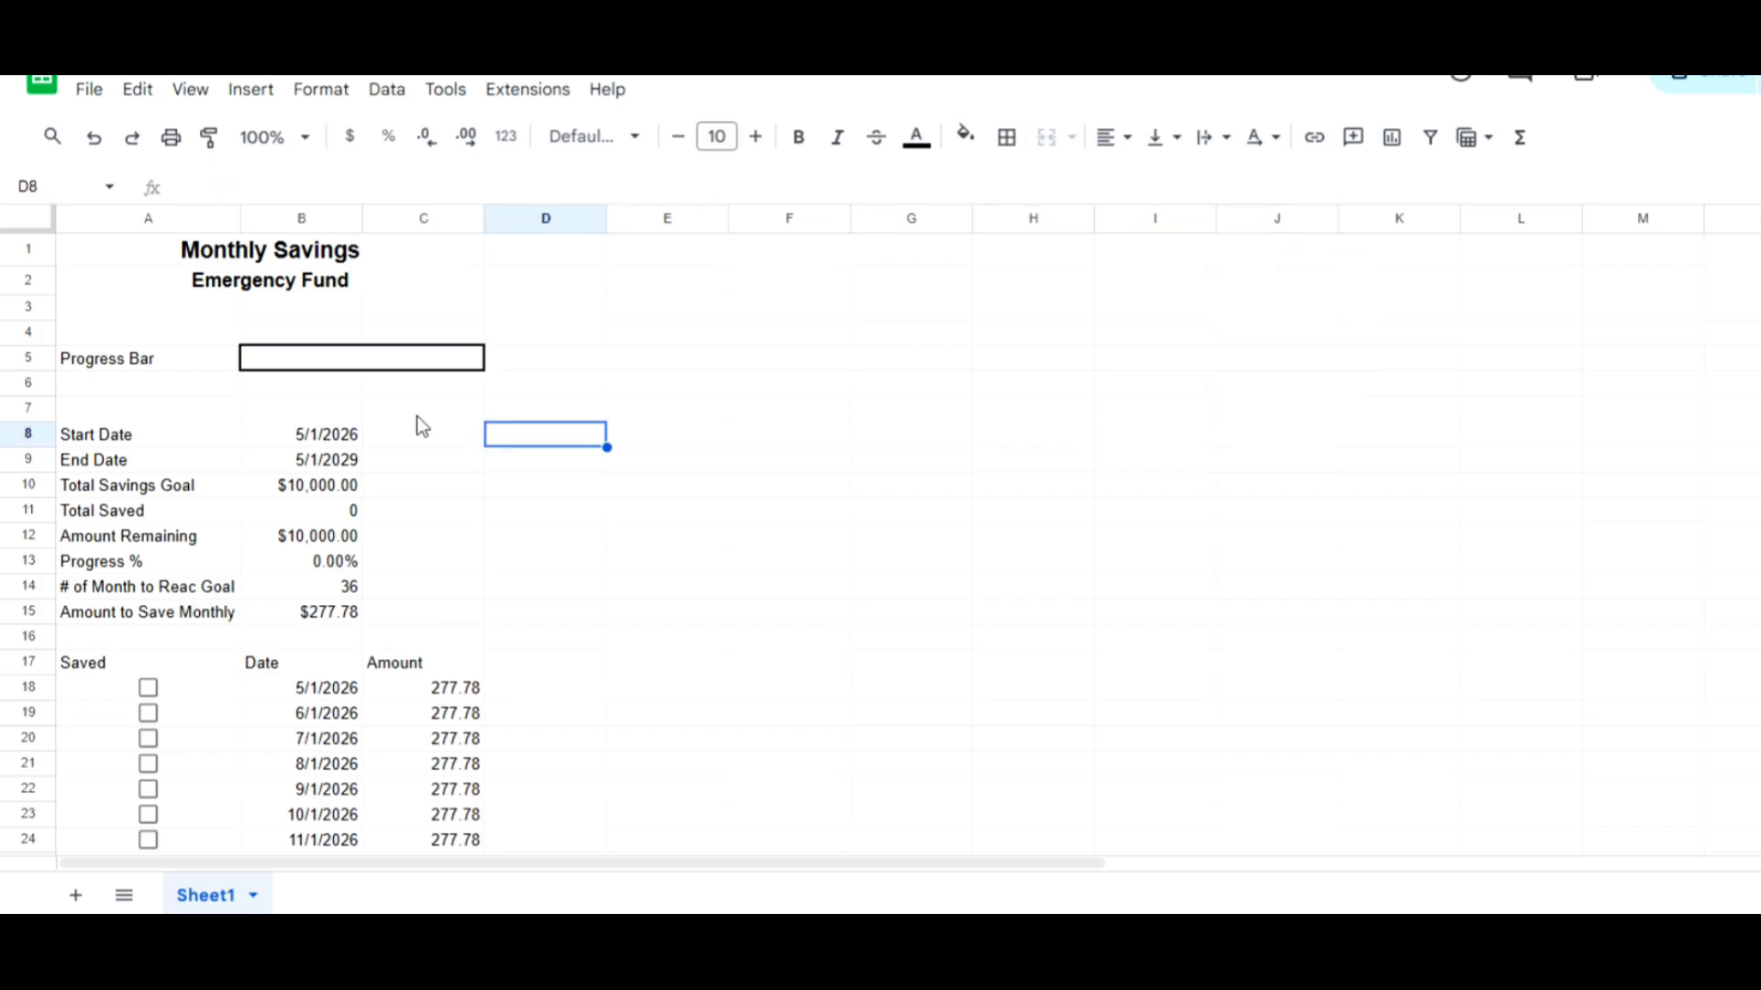
Tick the Saved checkboxes in A18 through A22 to test the progress bar and summary formulas
{"action": "left_click", "coordinate": [149, 690]}
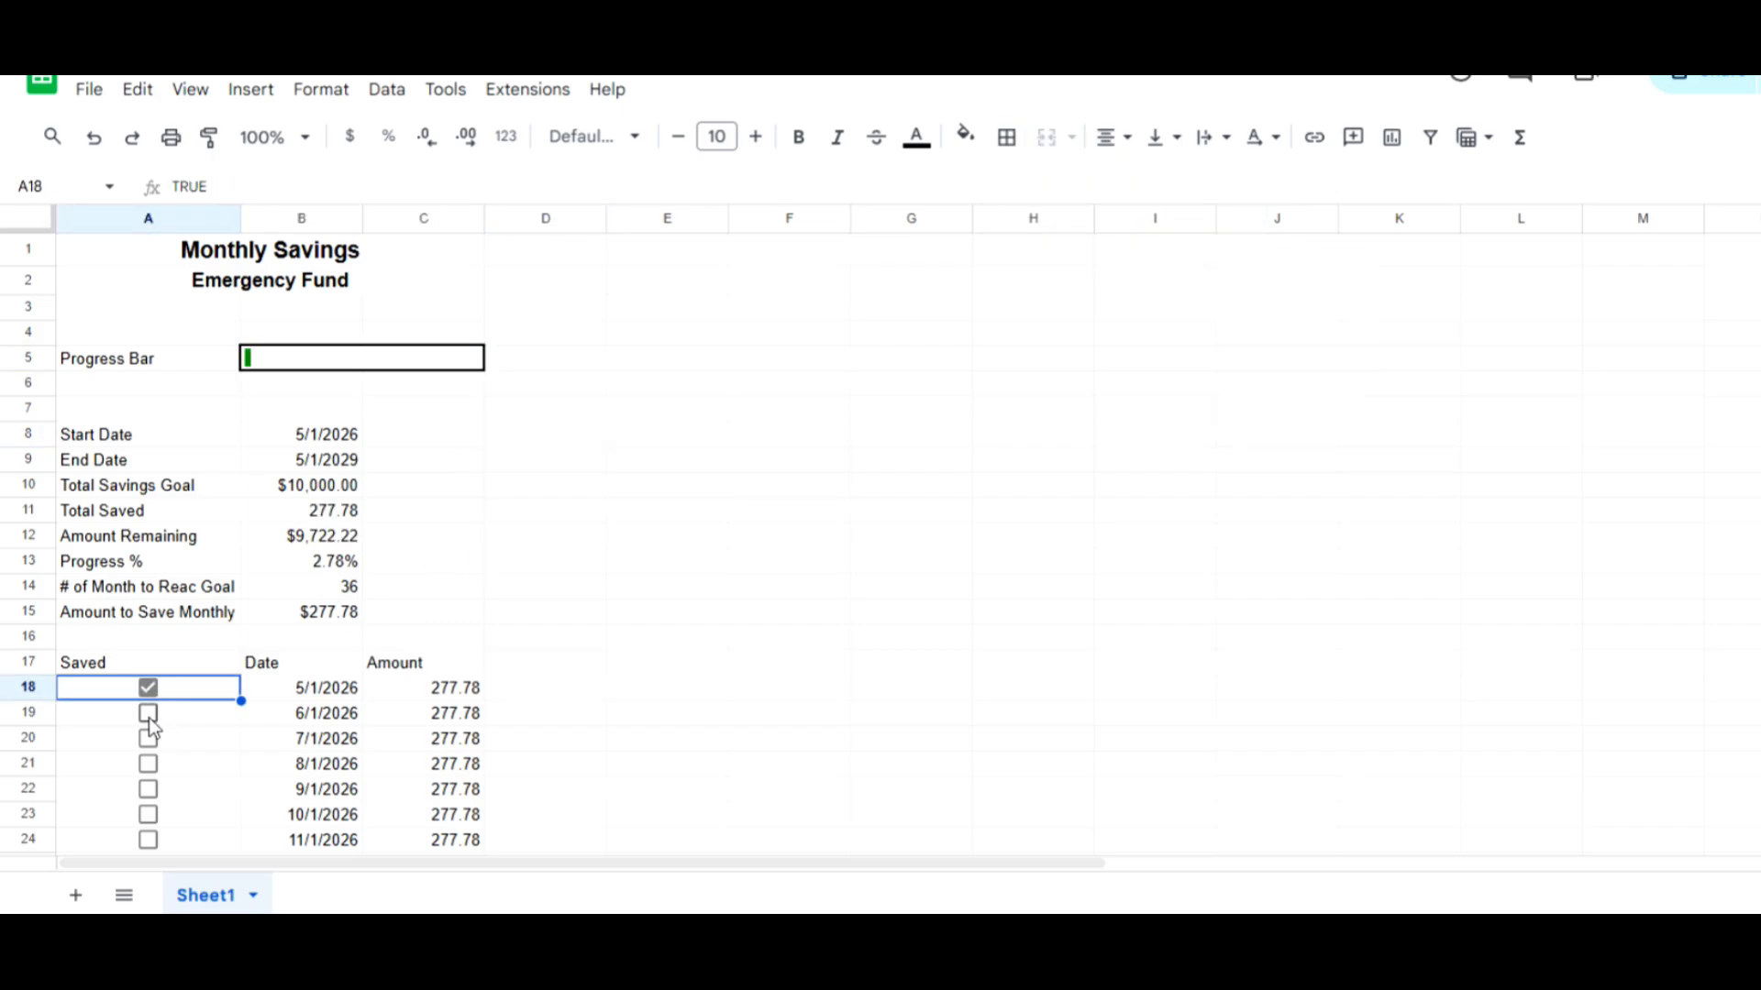
{"action": "left_click", "coordinate": [148, 713]}
{"action": "left_click", "coordinate": [149, 739]}
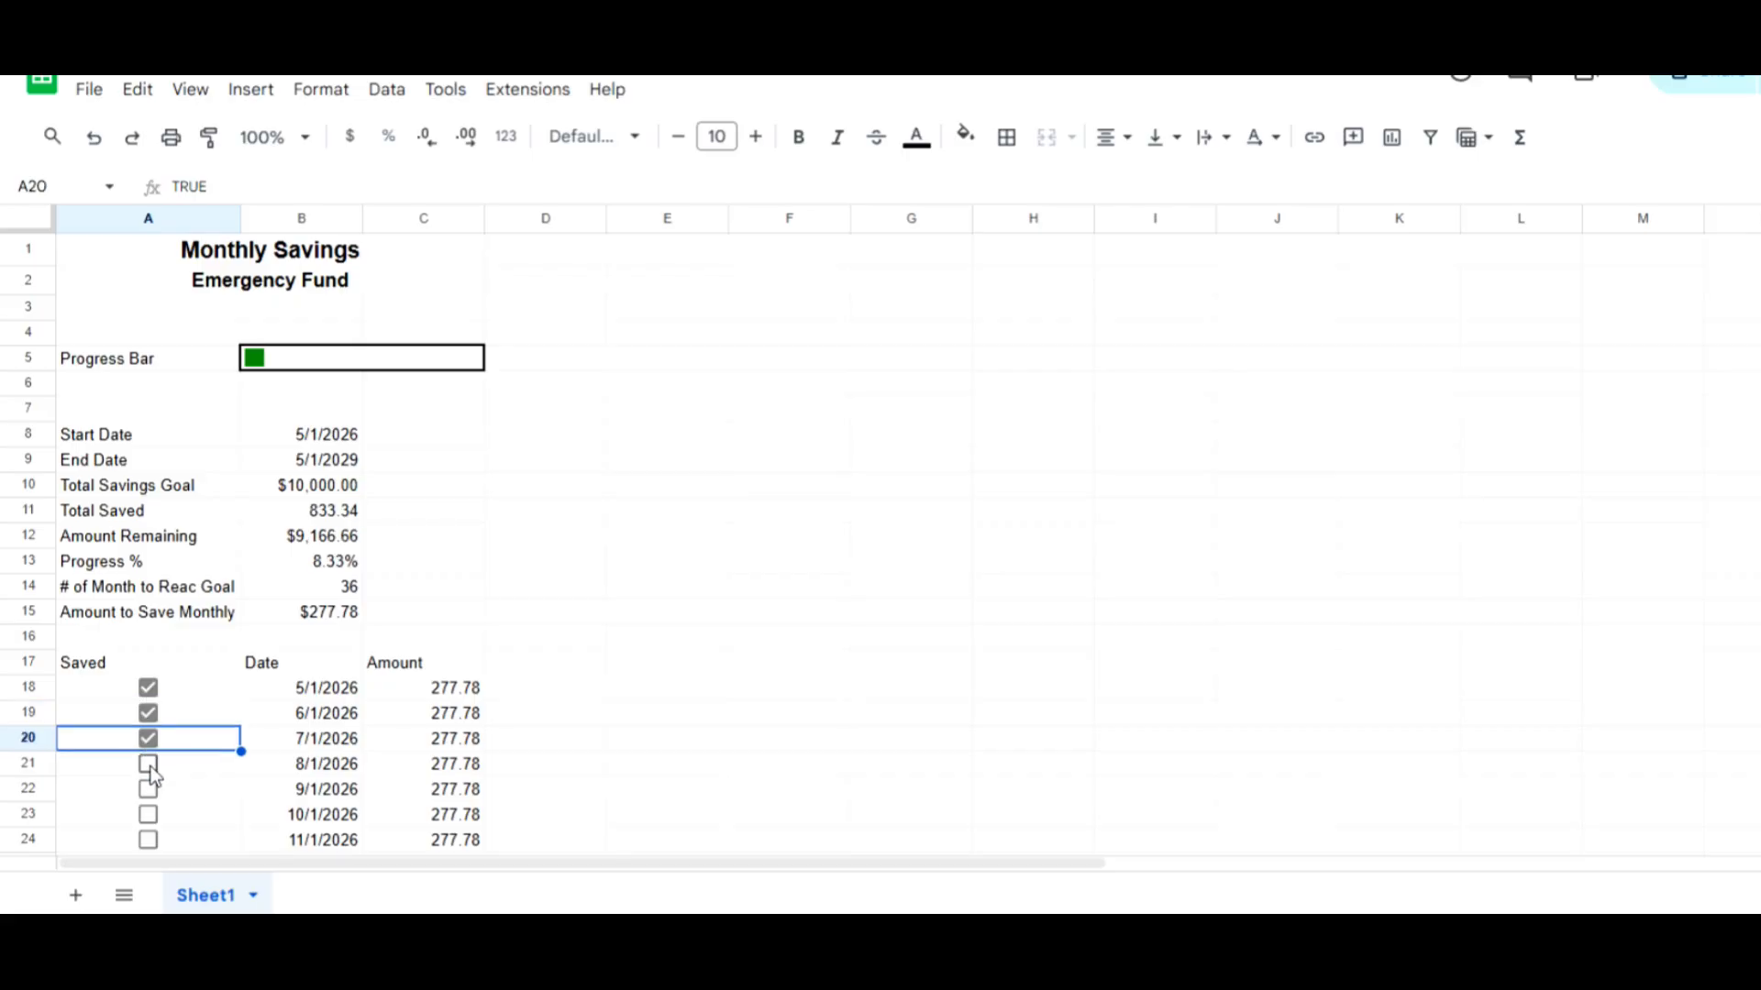
{"action": "left_click", "coordinate": [149, 764]}
{"action": "left_click", "coordinate": [148, 790]}
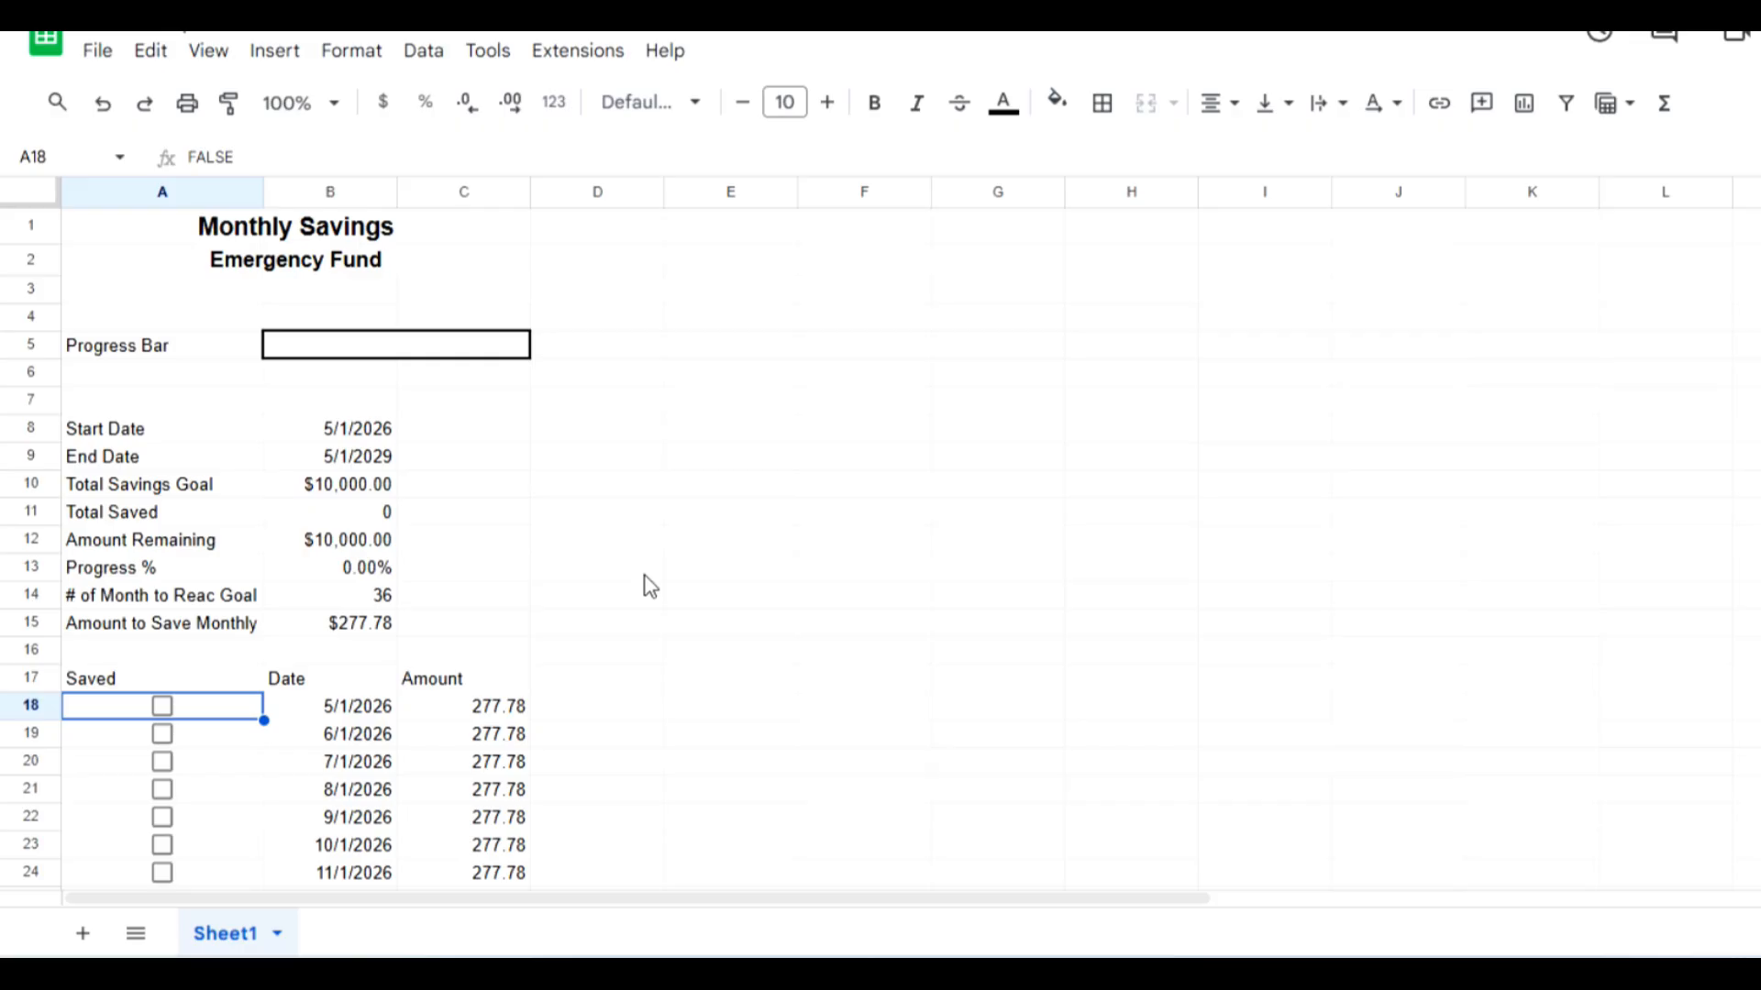
Add a new sheet and name it "Images"
{"action": "left_click", "coordinate": [83, 937]}
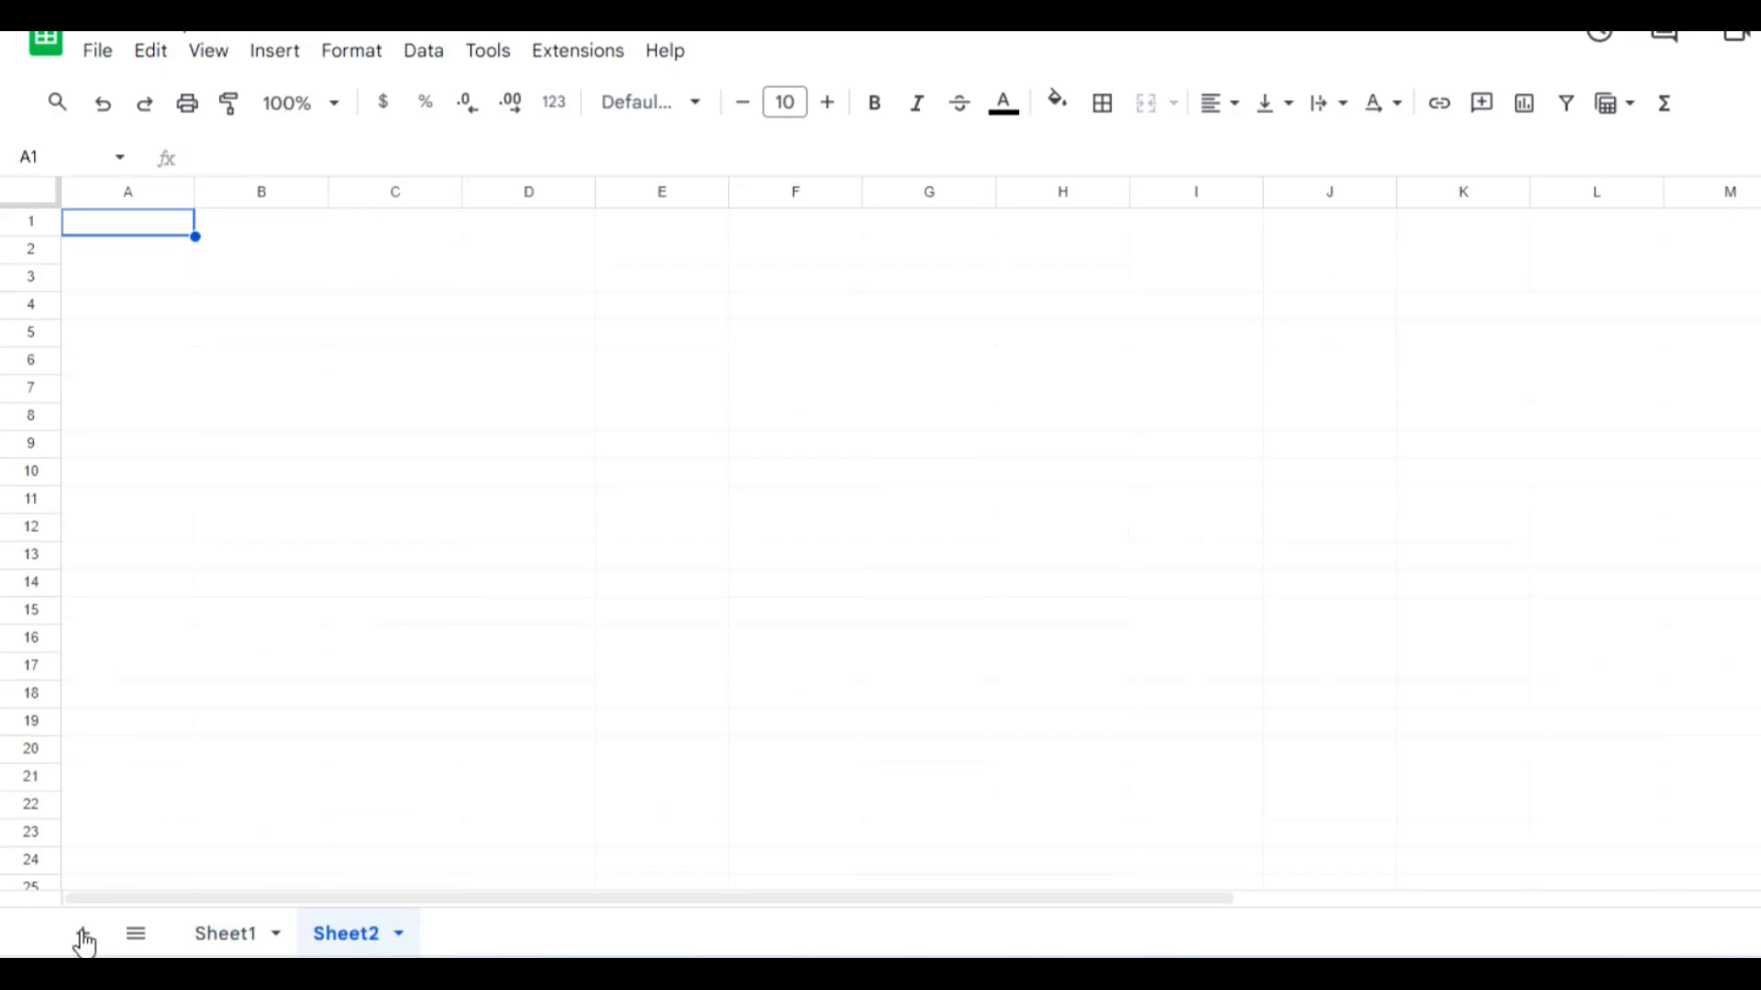
{"action": "double_click", "coordinate": [379, 949]}
{"action": "type", "text": "Images"}
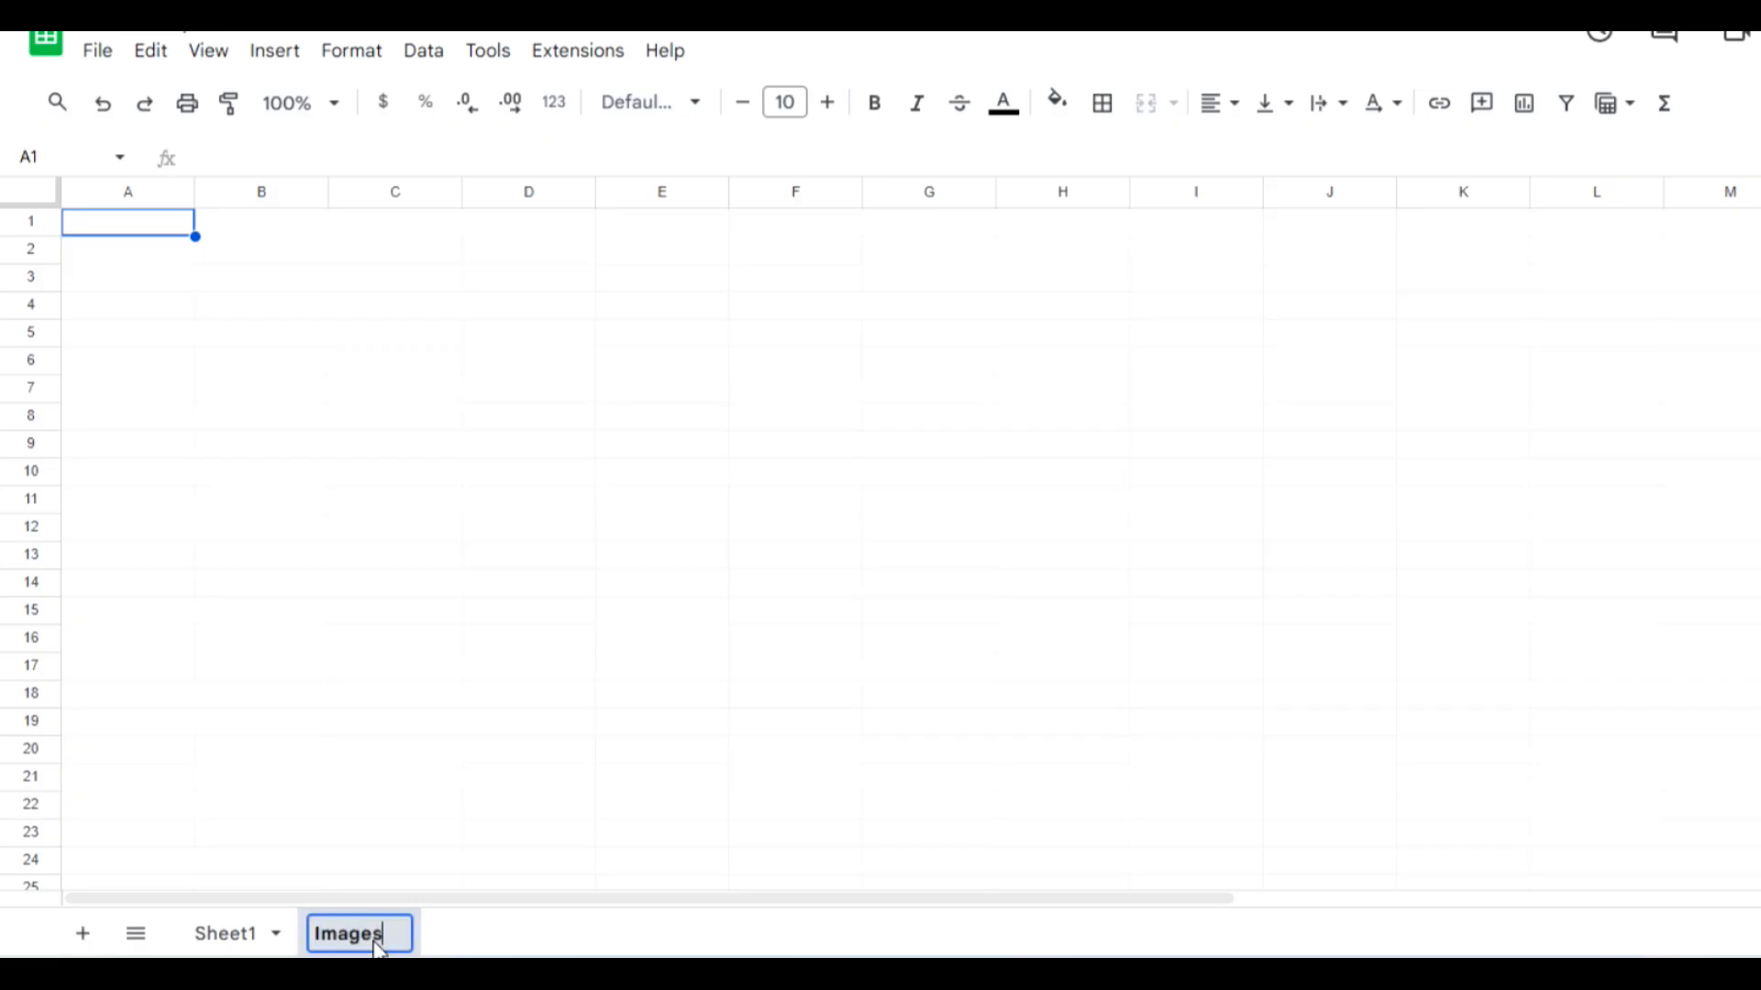
{"action": "key", "text": "Return"}
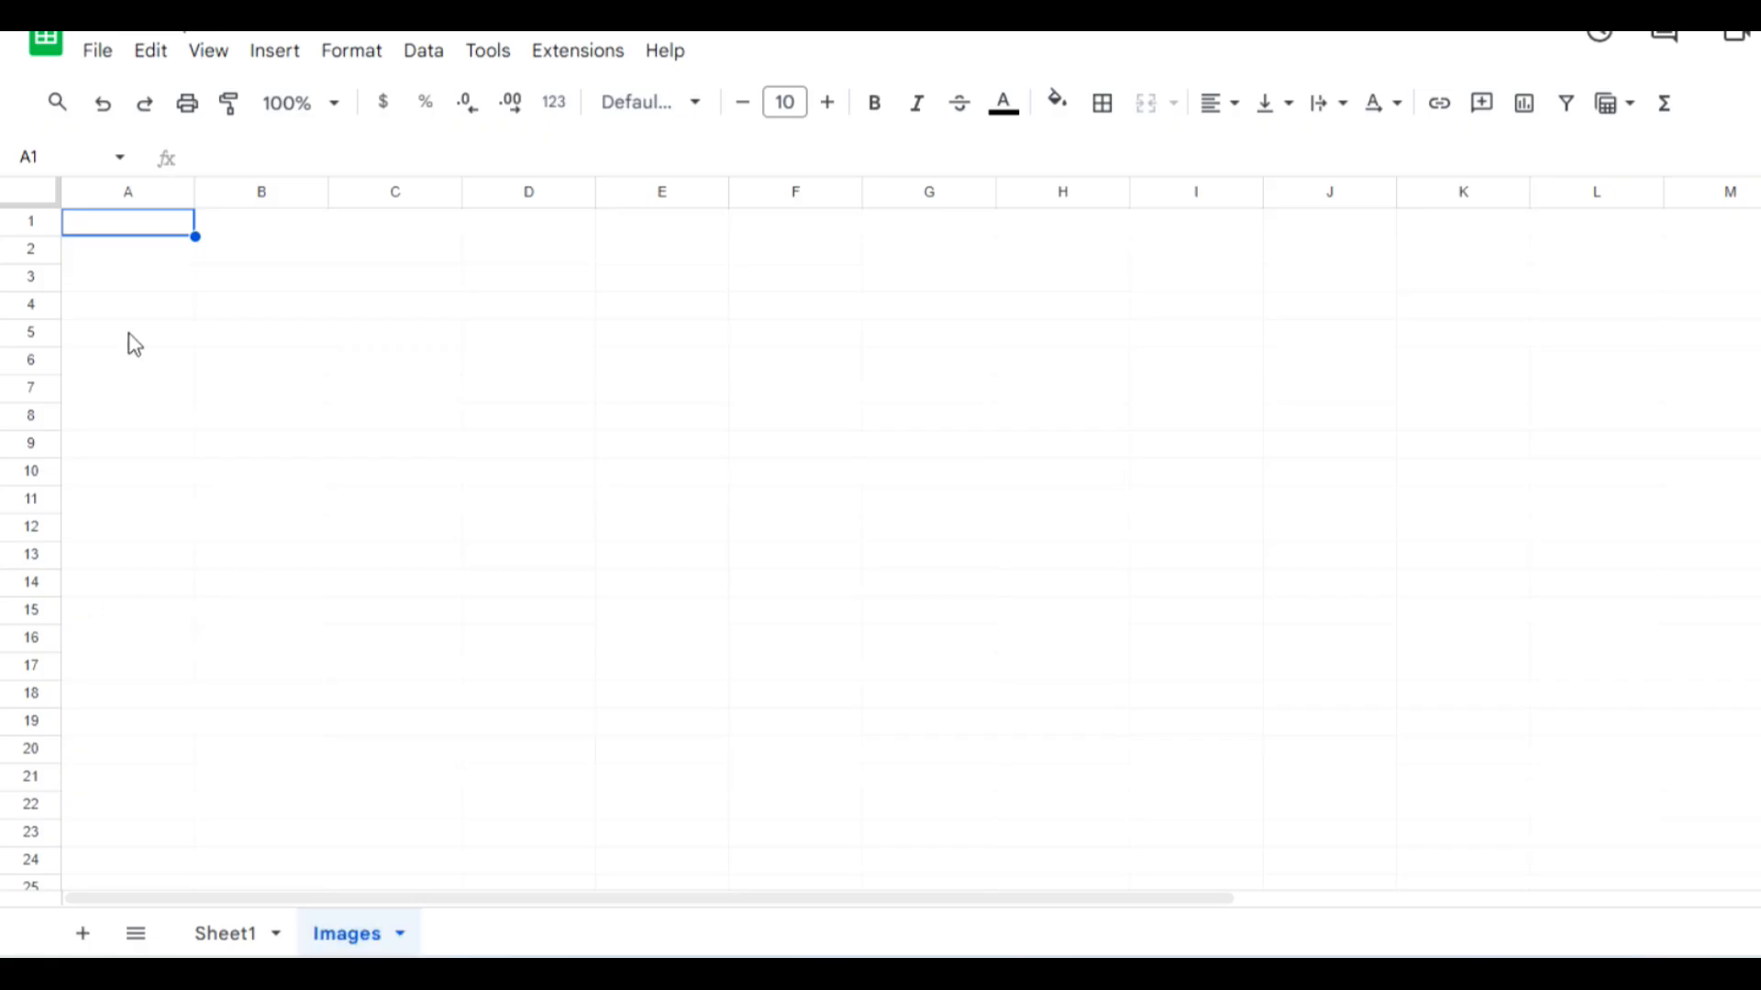
Insert a thumbs-up emoji wearing green sunglasses in cell A1, found by searching Google Images for "thumbs up"
{"action": "left_click", "coordinate": [125, 222]}
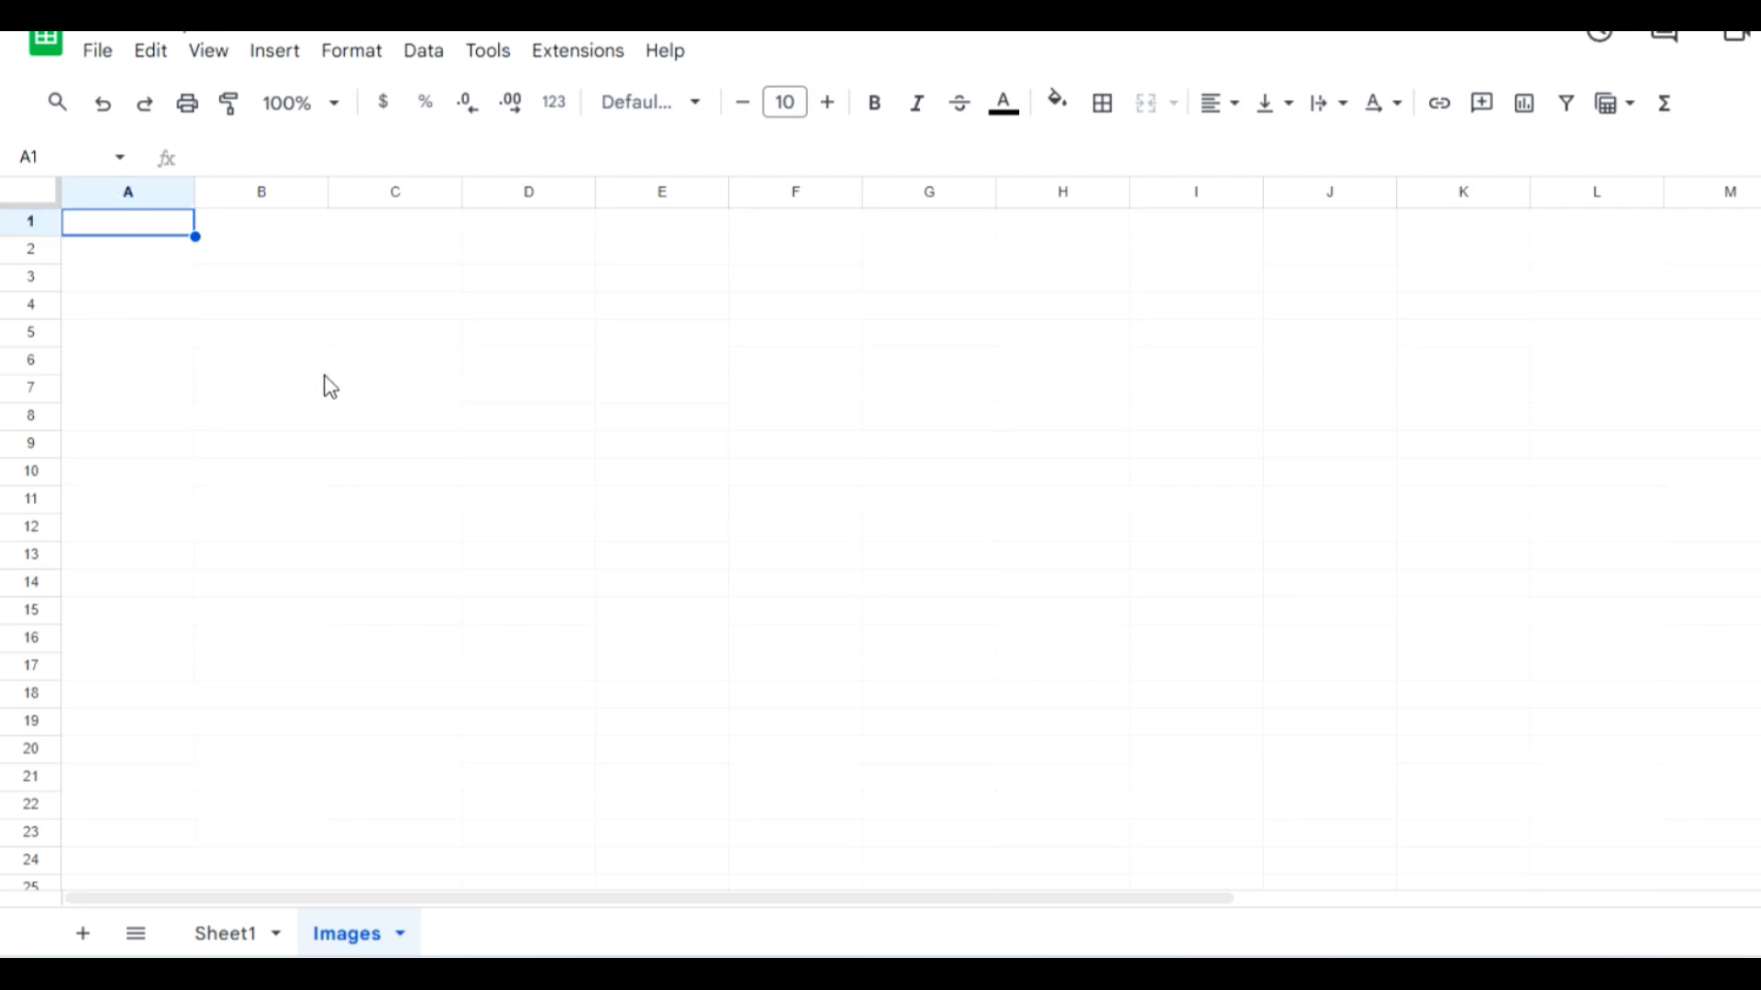
{"action": "left_click", "coordinate": [281, 53]}
{"action": "mouse_move", "coordinate": [481, 453]}
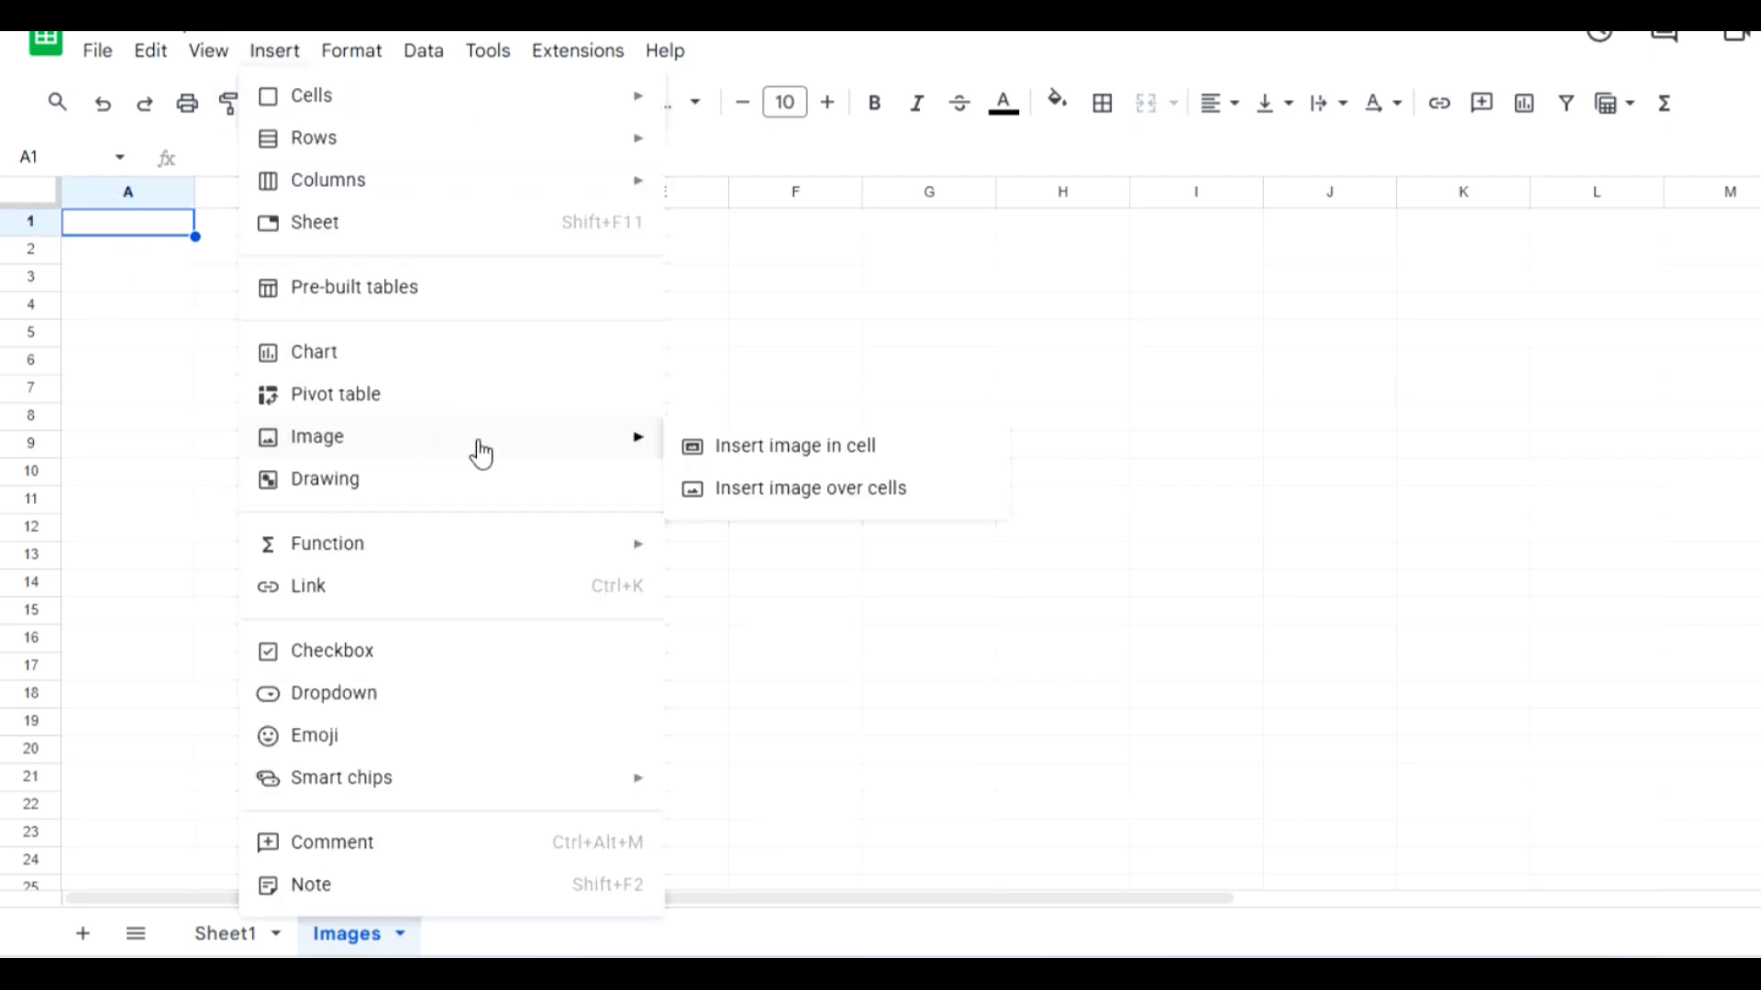
{"action": "left_click", "coordinate": [770, 447]}
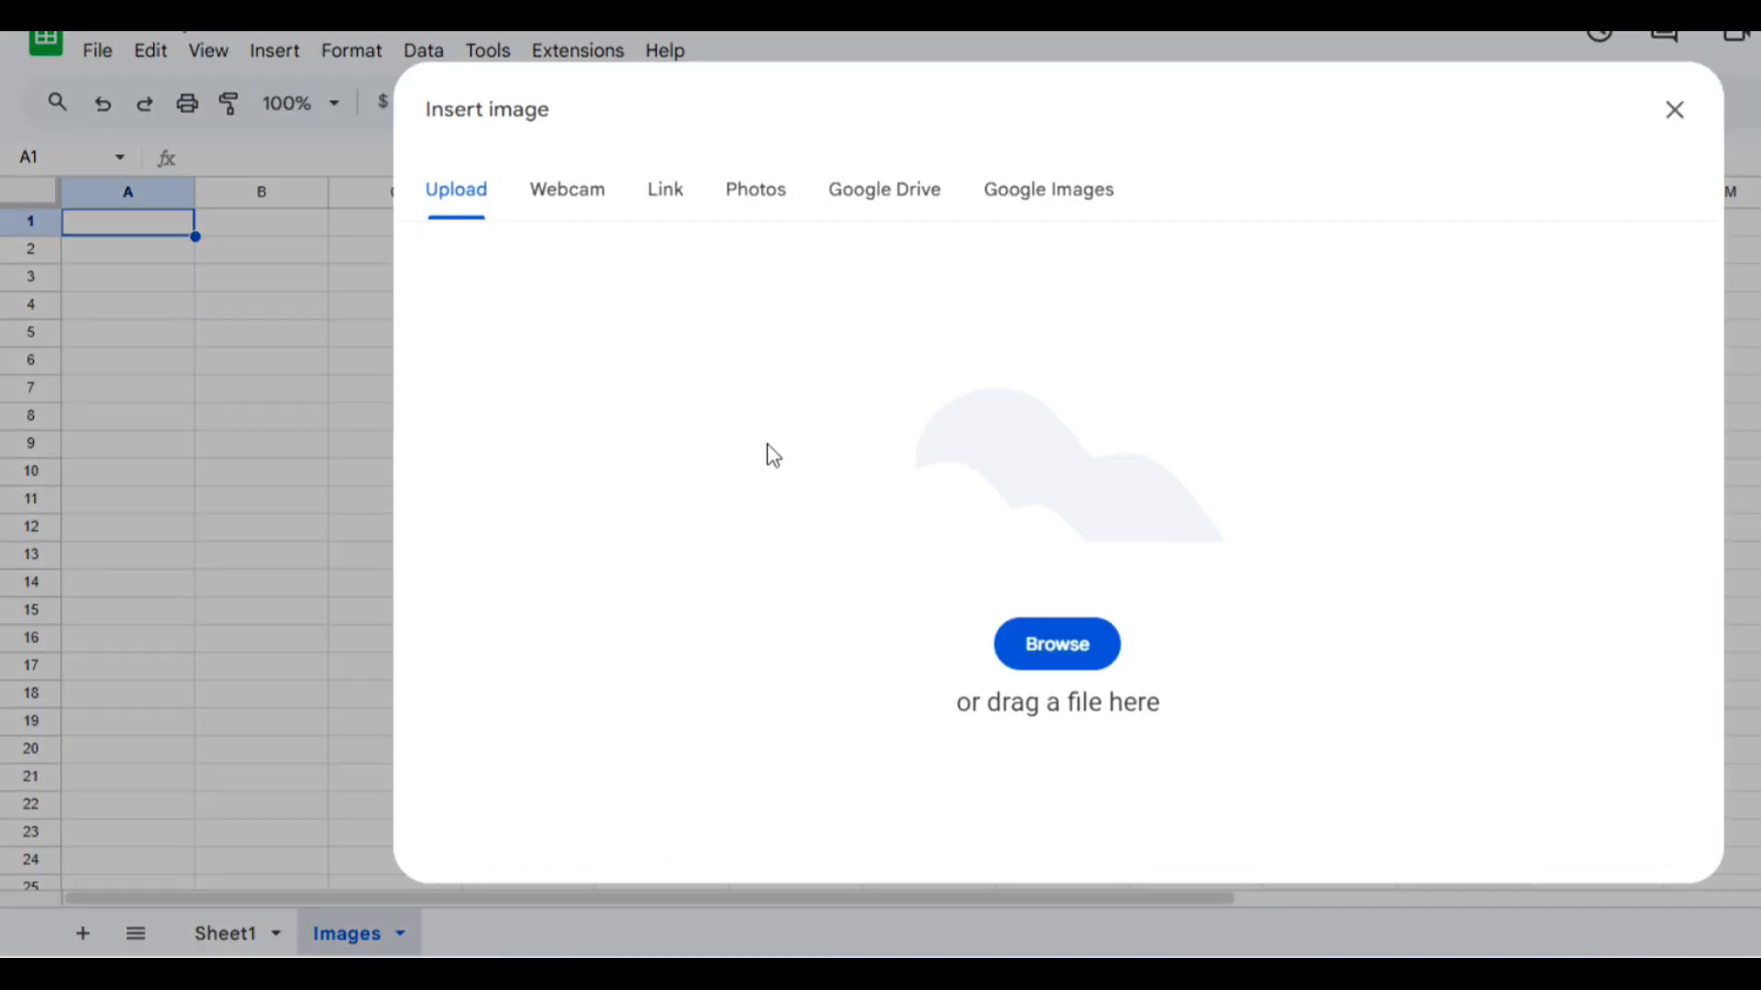
{"action": "left_click", "coordinate": [1047, 202]}
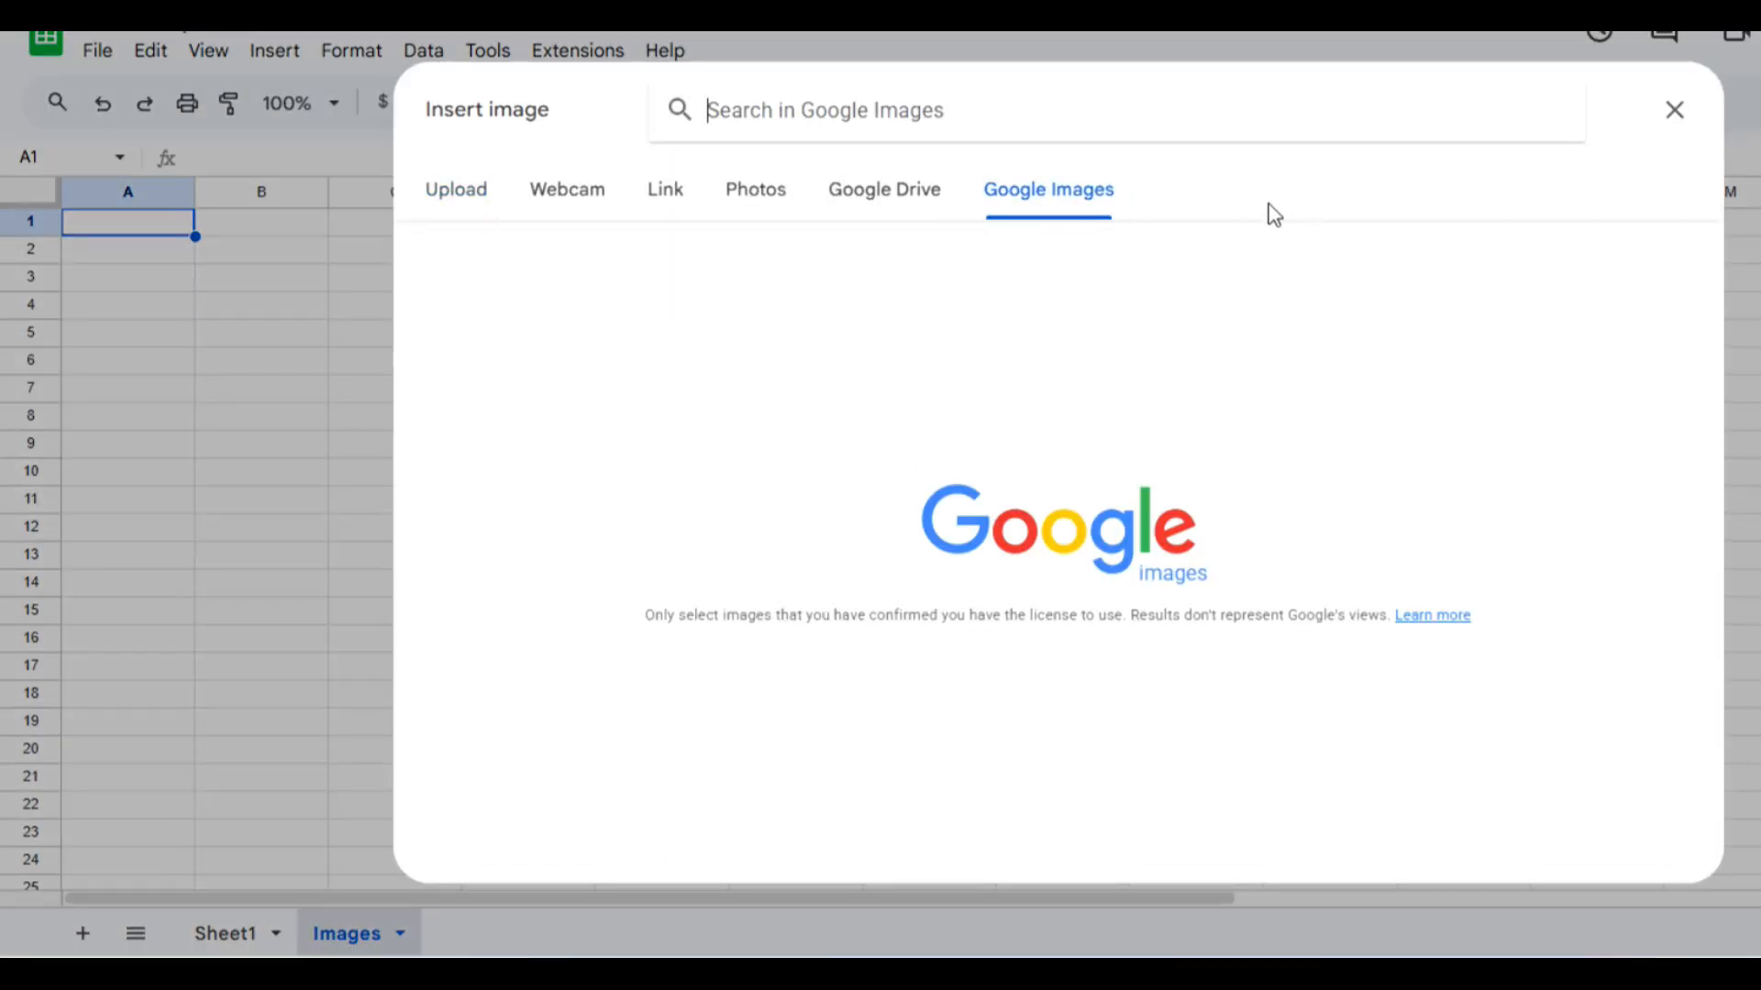
{"action": "type", "text": "thumbs up"}
{"action": "key", "text": "Return"}
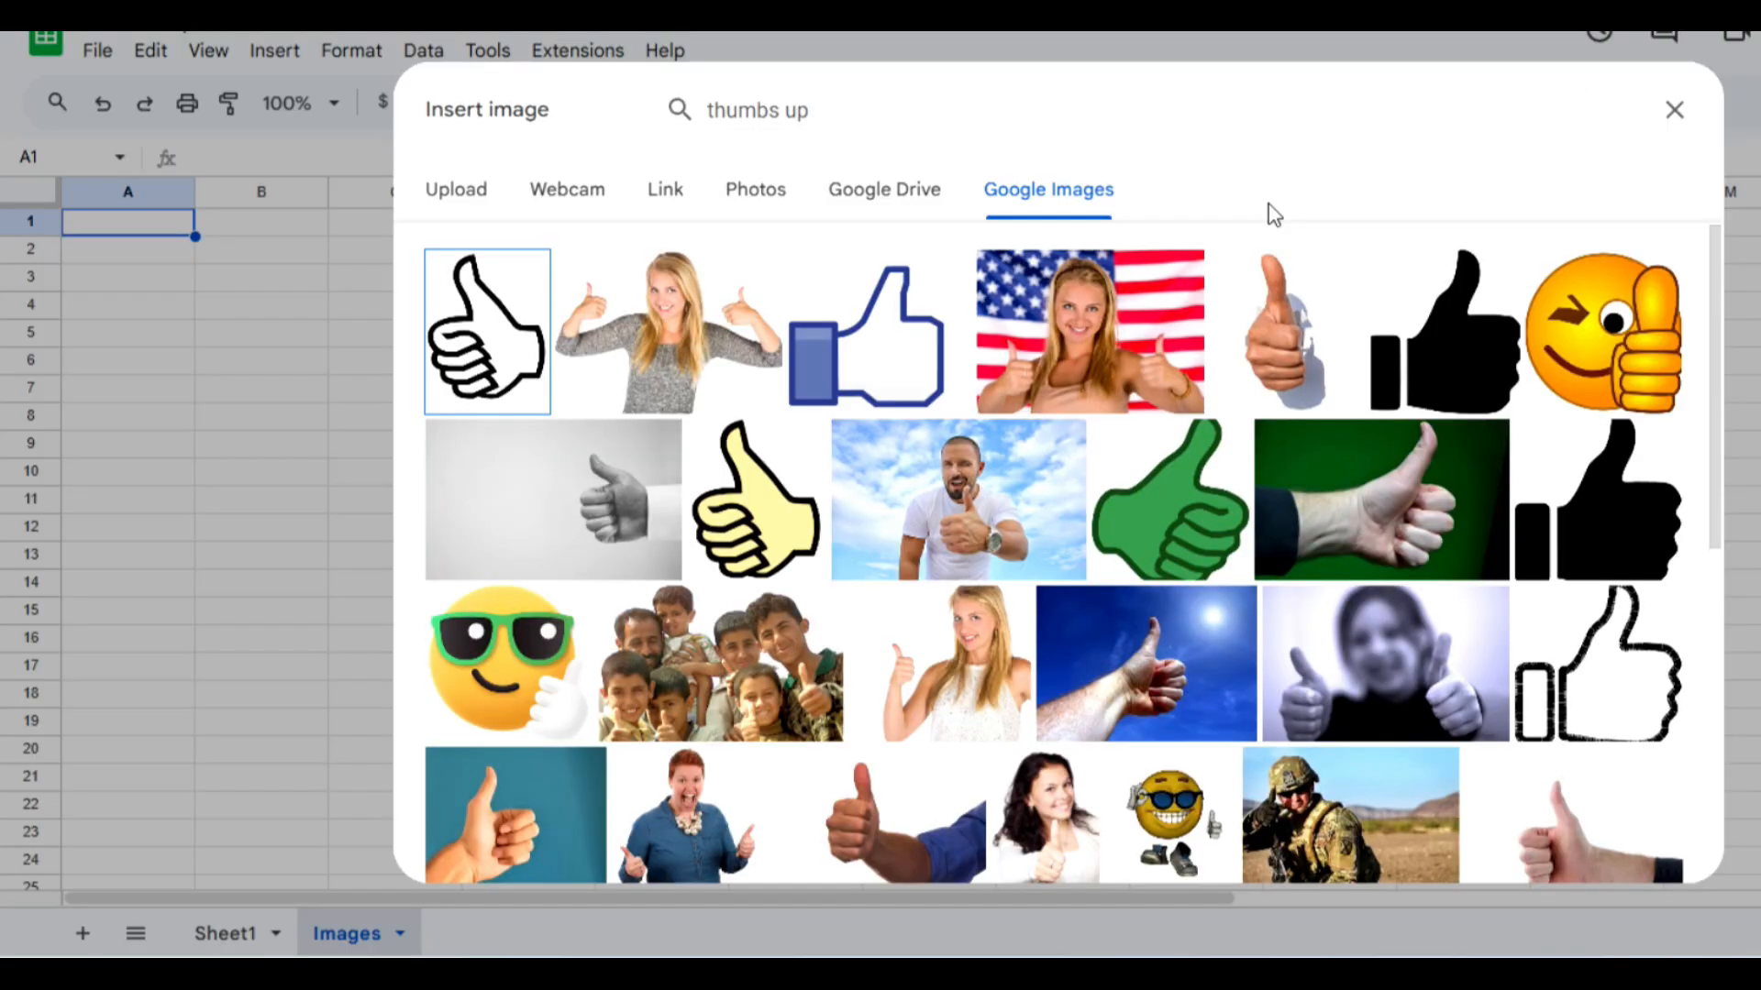
{"action": "left_click", "coordinate": [510, 676]}
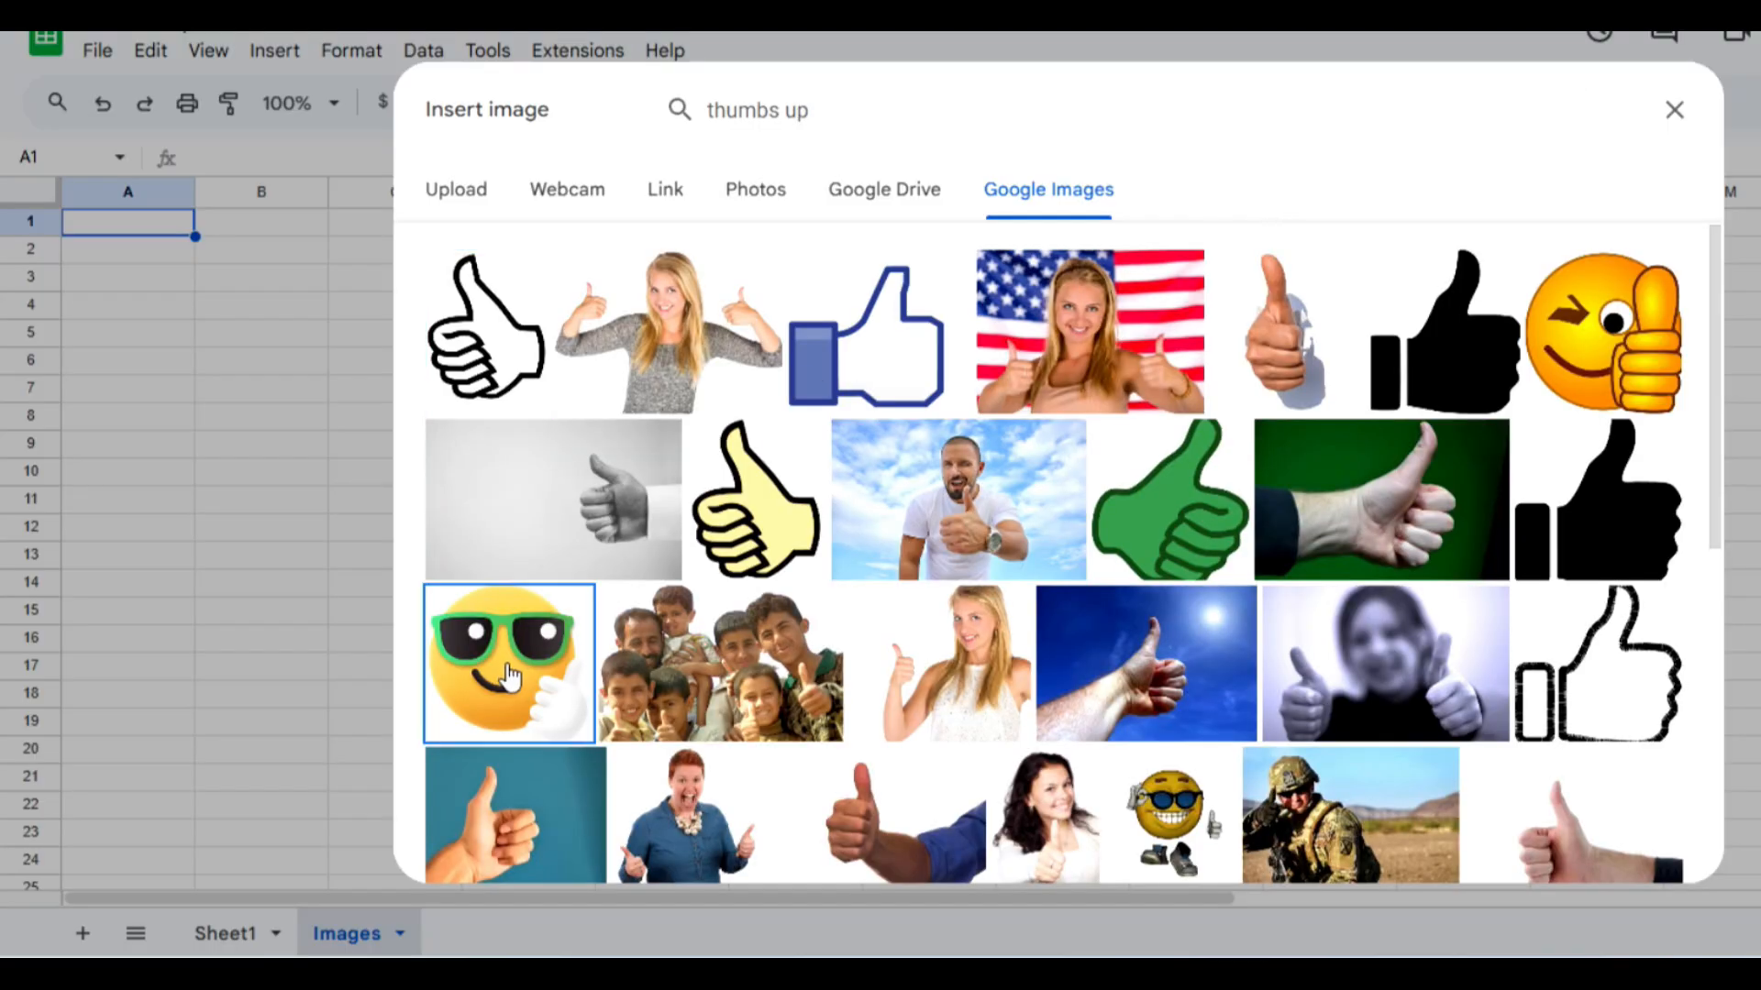
{"action": "left_click", "coordinate": [1605, 866]}
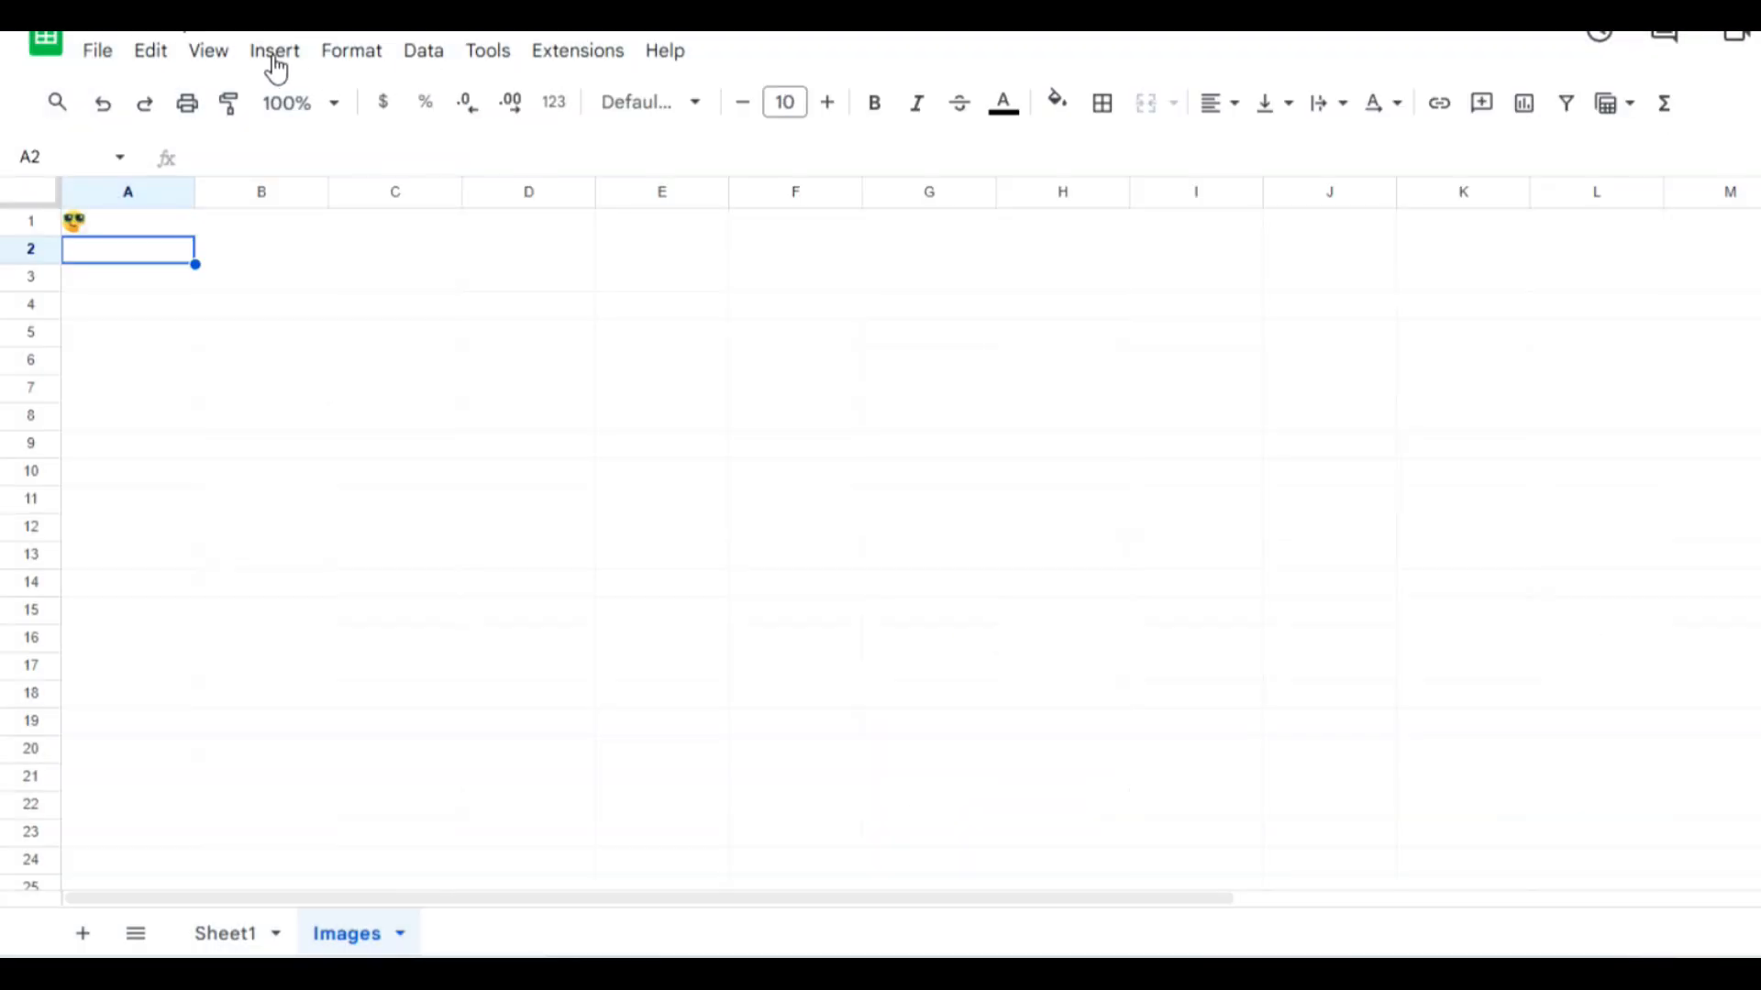
Insert a gold star image in cell A2, found by searching Google Images for "gold star"
{"action": "left_click", "coordinate": [275, 55]}
{"action": "mouse_move", "coordinate": [390, 437]}
{"action": "left_click", "coordinate": [747, 459]}
{"action": "left_click", "coordinate": [1034, 106]}
{"action": "type", "text": "gold star"}
{"action": "key", "text": "Return"}
{"action": "scroll", "coordinate": [1182, 300], "scroll_direction": "down", "scroll_amount": 10}
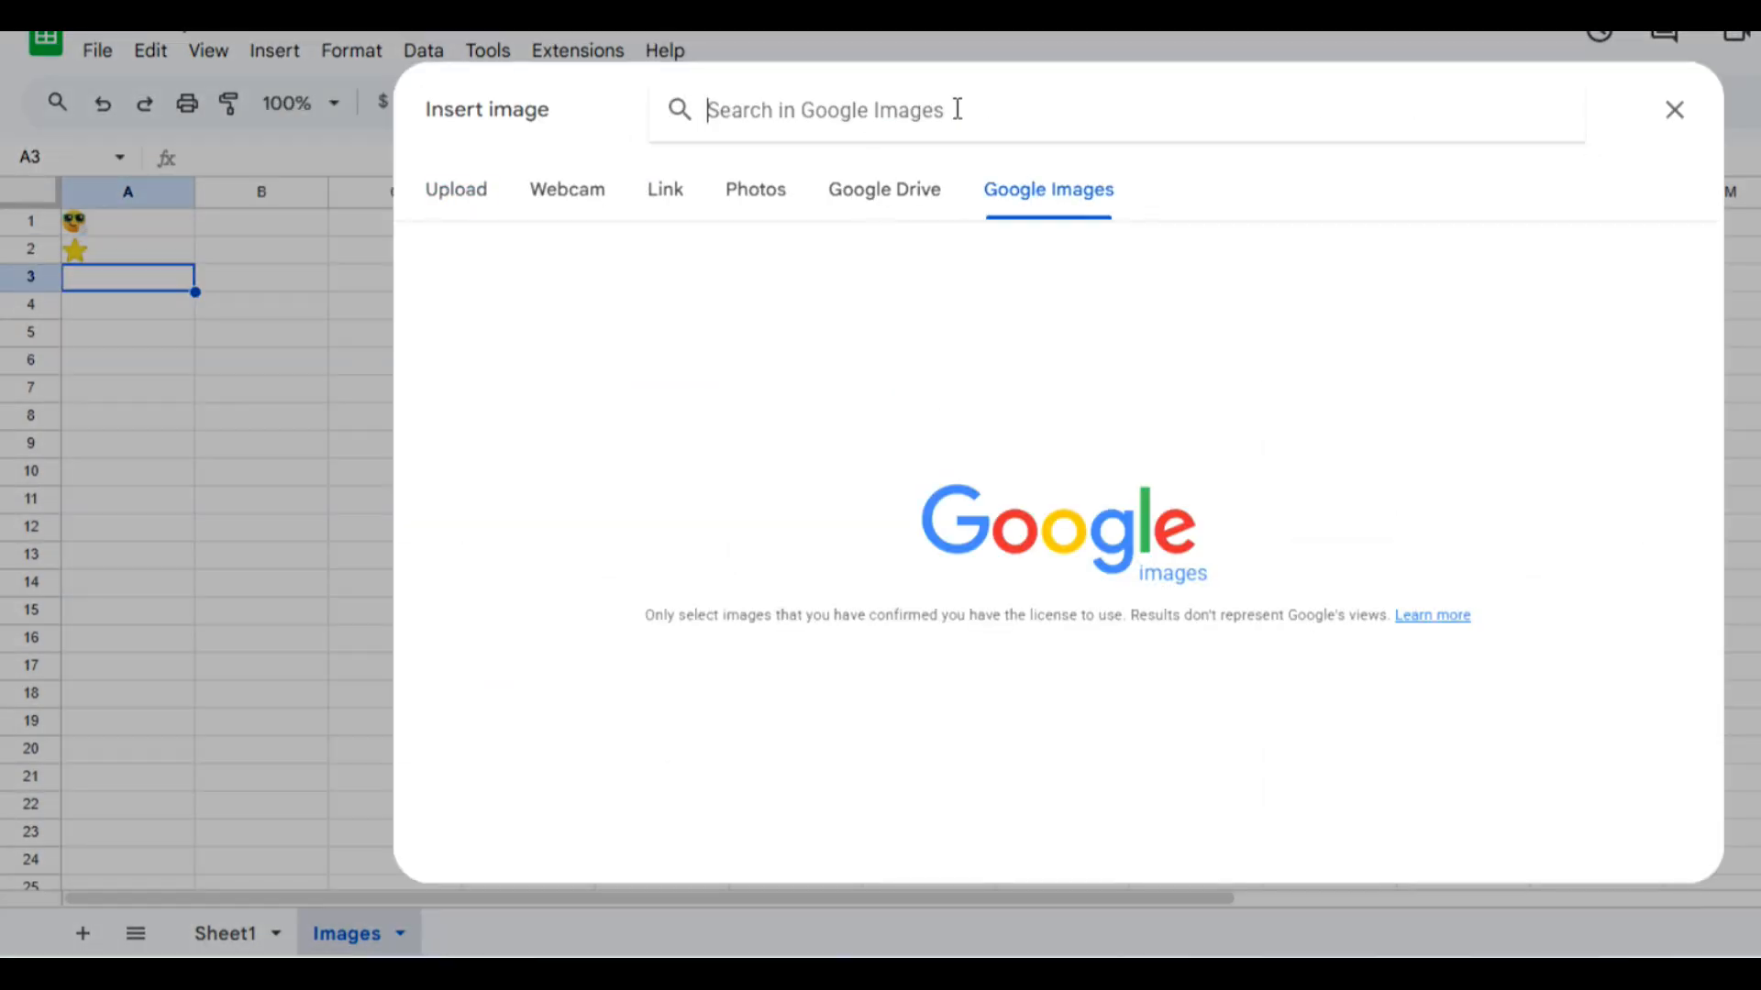
Search Google Images for "sword" and insert a sword image in cell A3
{"action": "type", "text": "sword"}
{"action": "key", "text": "Return"}
{"action": "scroll", "coordinate": [1054, 531], "scroll_direction": "down", "scroll_amount": 5}
{"action": "left_click", "coordinate": [1210, 537]}
{"action": "left_click", "coordinate": [1646, 849]}
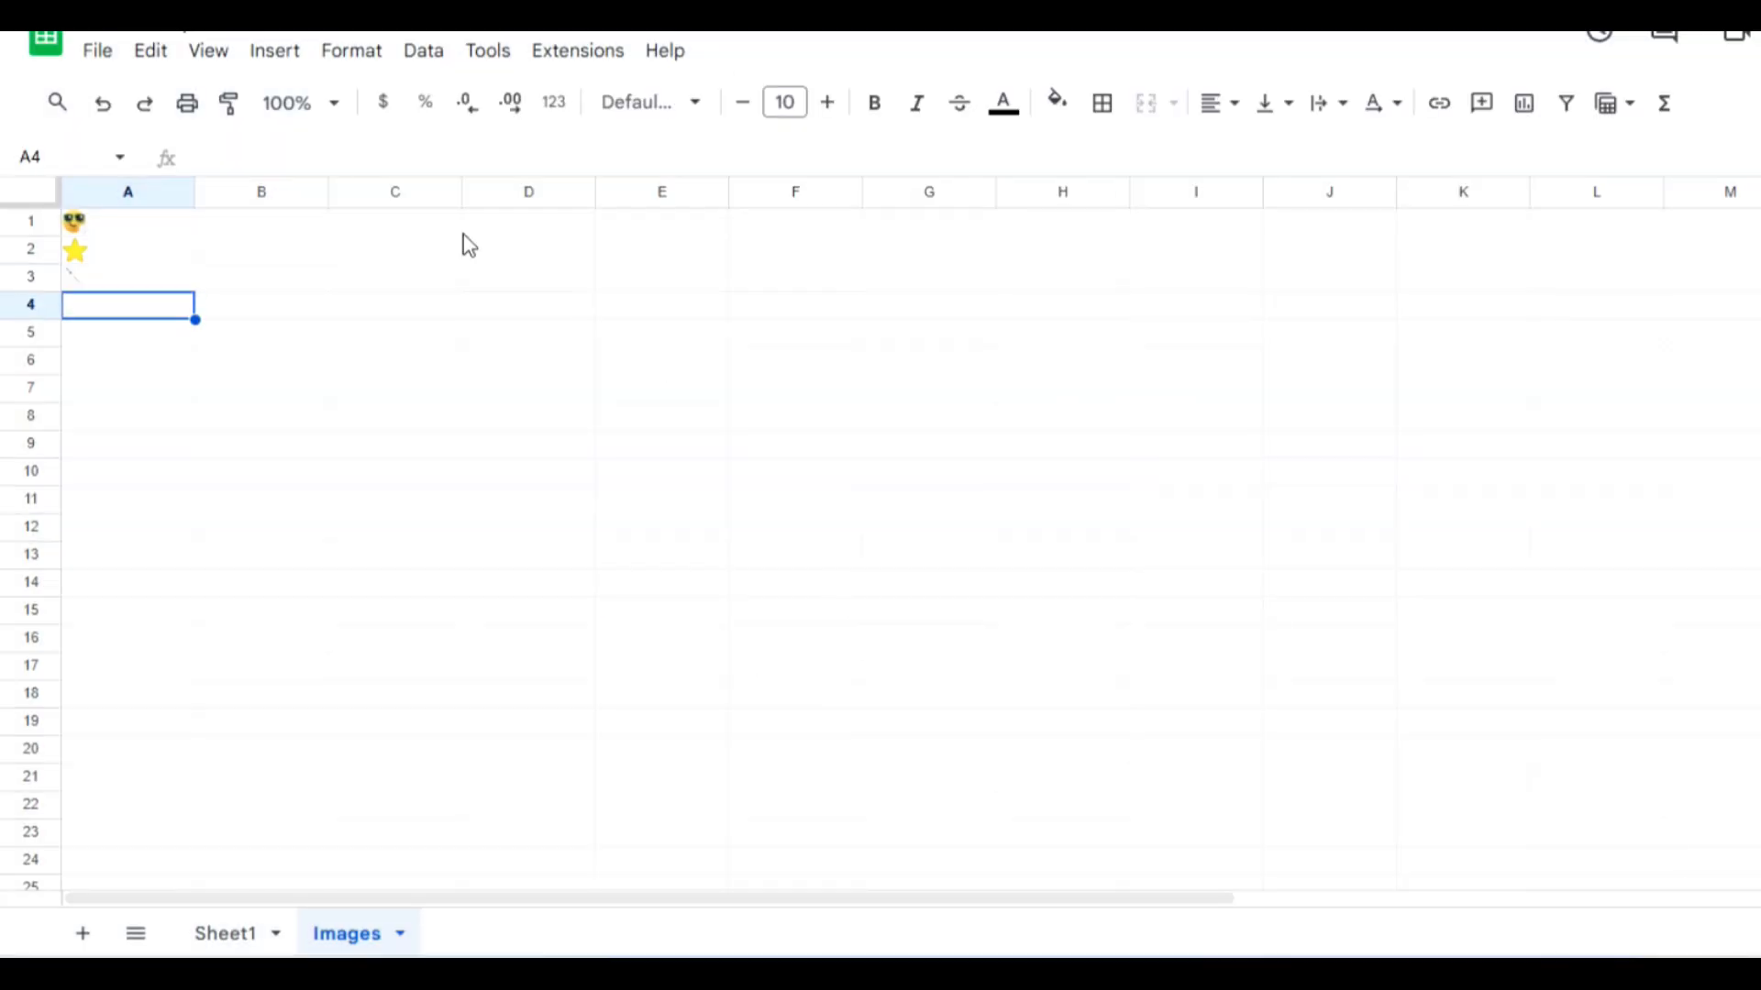
Insert a gold crown image in cell A4, found by searching Google Images for "crown"
{"action": "left_click", "coordinate": [286, 64]}
{"action": "left_click", "coordinate": [743, 446]}
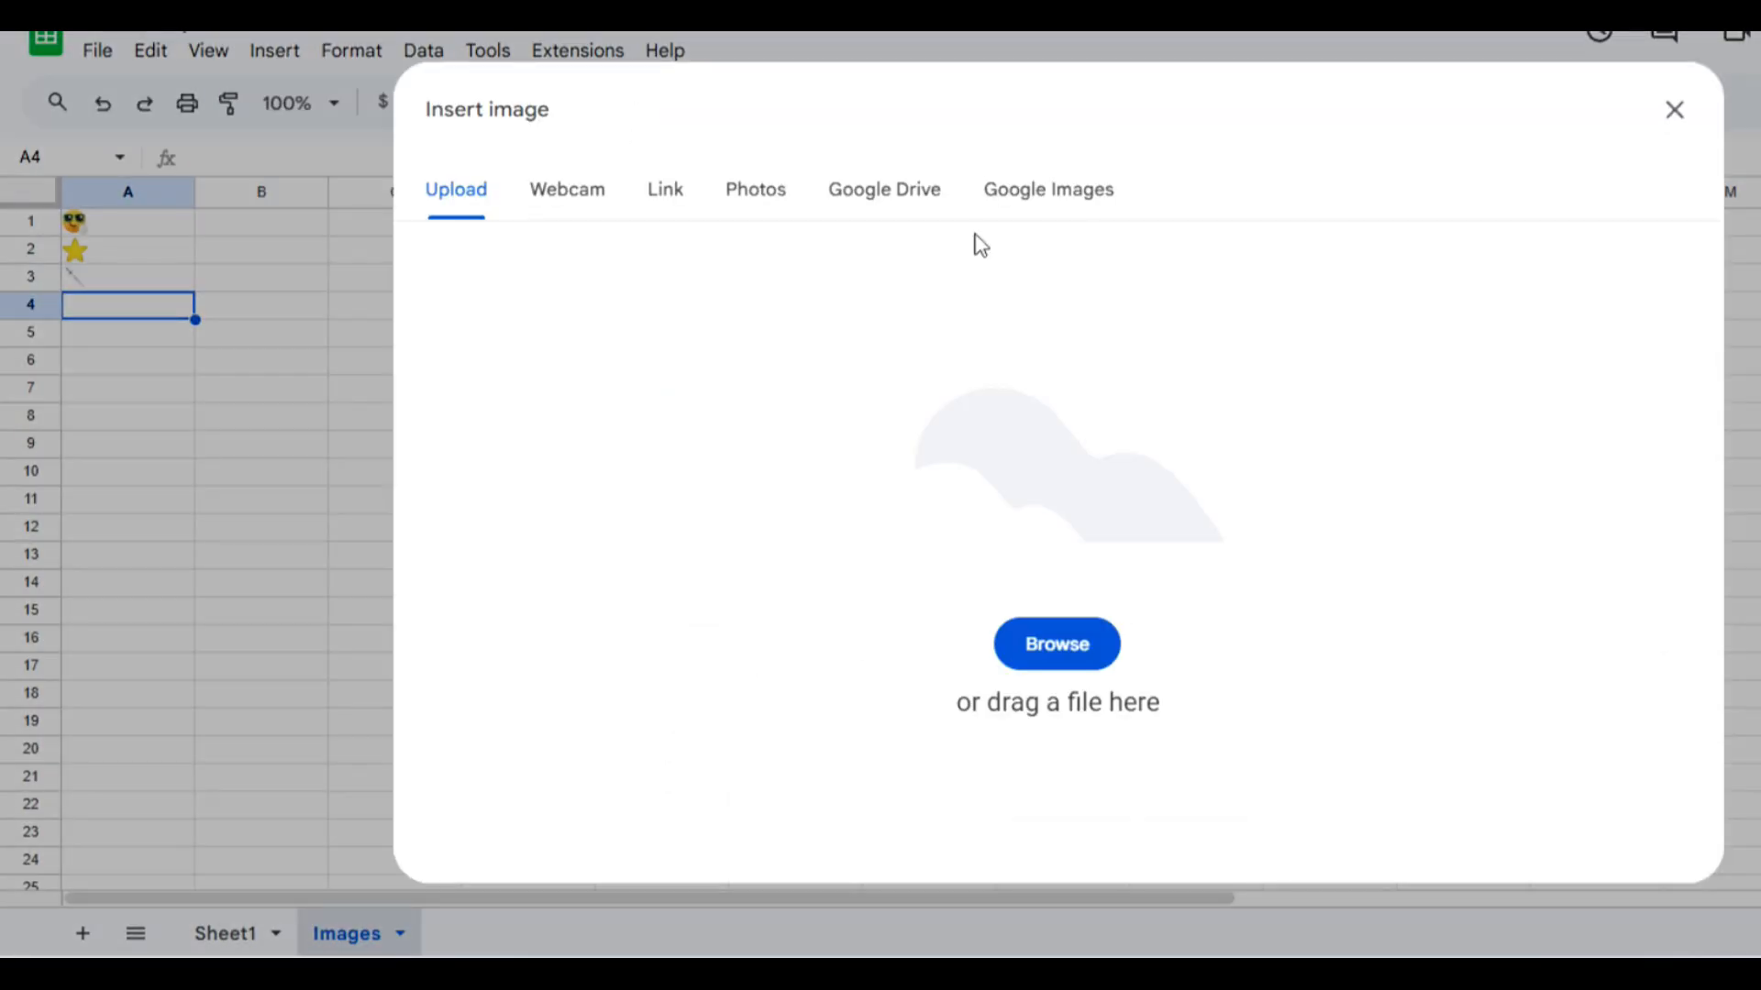
{"action": "left_click", "coordinate": [1048, 189]}
{"action": "type", "text": "crown"}
{"action": "key", "text": "Return"}
{"action": "scroll", "coordinate": [1233, 550], "scroll_direction": "down", "scroll_amount": 2}
{"action": "left_click", "coordinate": [1142, 687]}
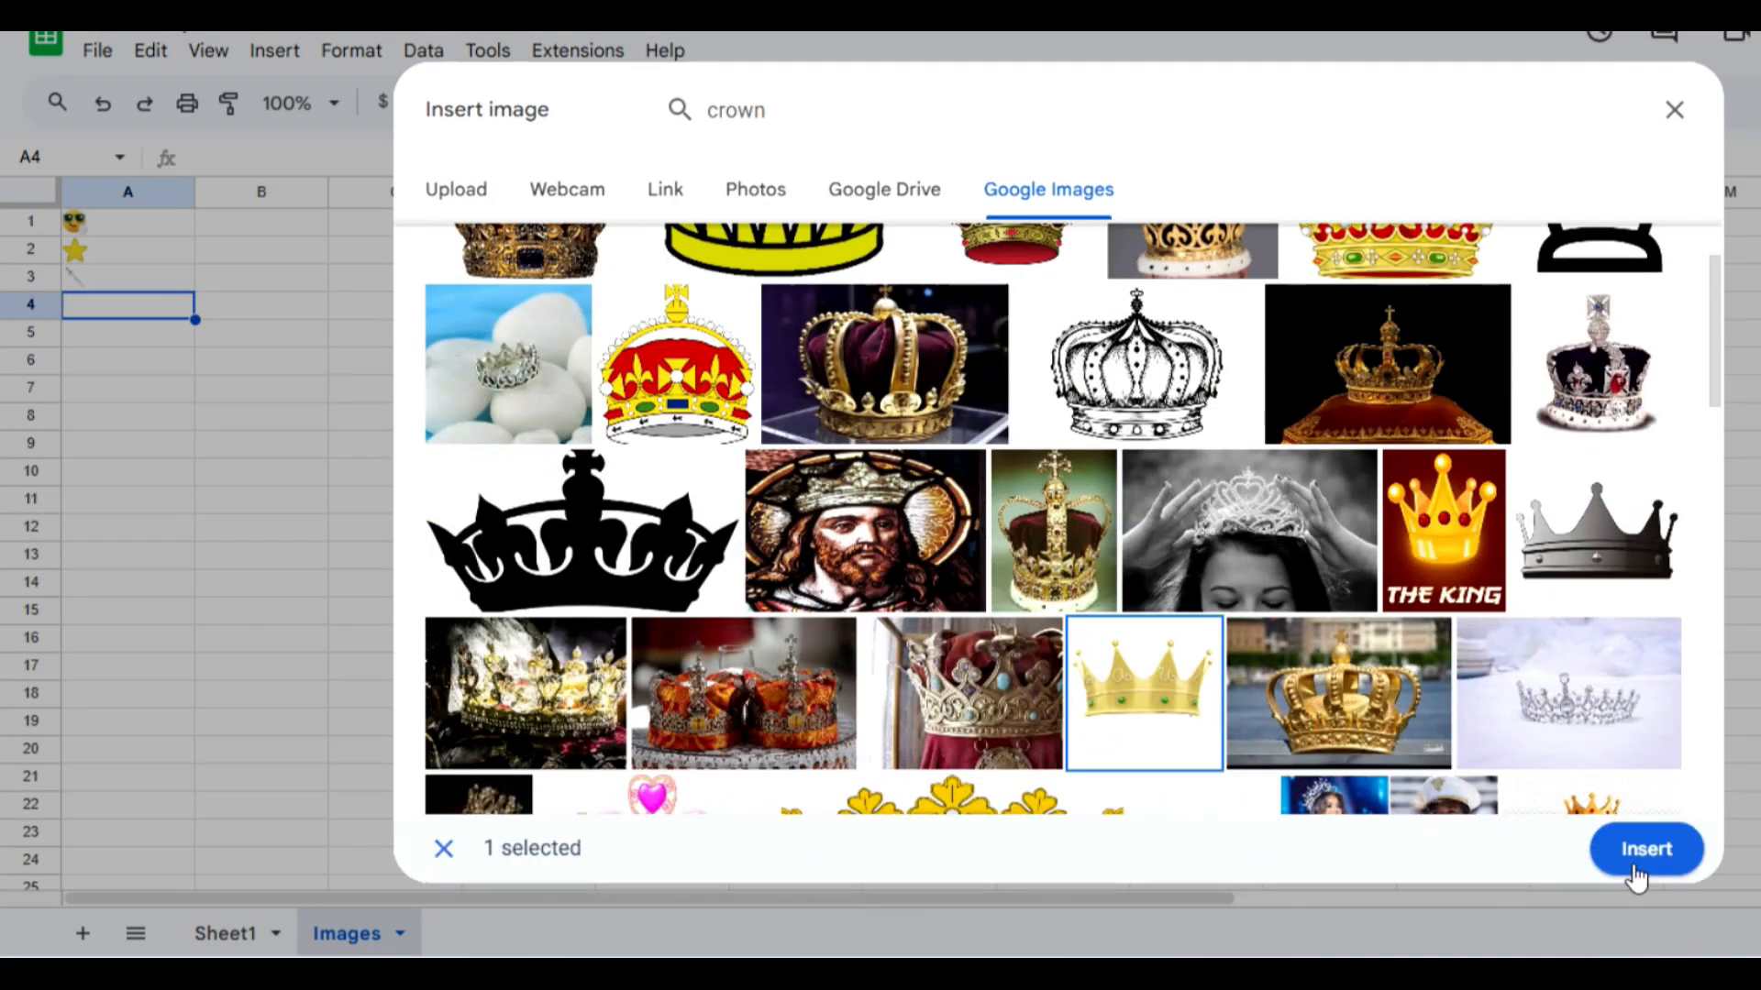
{"action": "left_click", "coordinate": [1648, 867]}
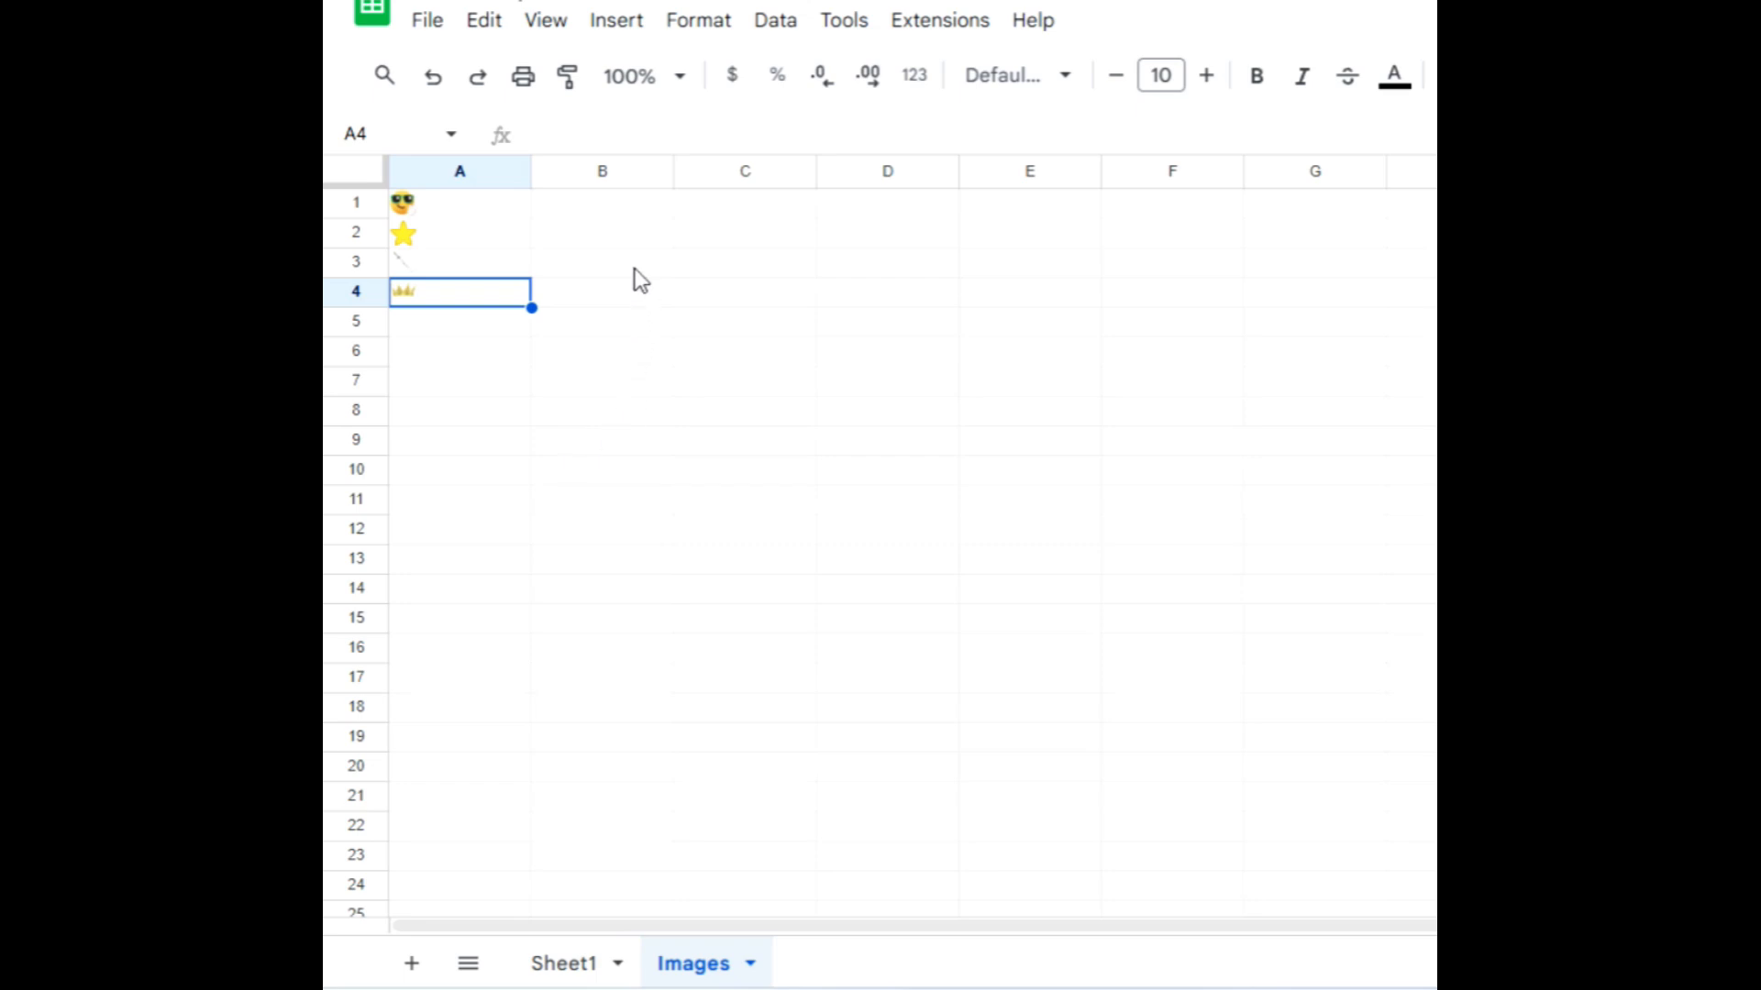
Fill B1:B4 with the Level I, II, III and V Saver messages for reaching 25%, 50%, 75% and 100% of the goal
{"action": "left_click", "coordinate": [614, 208]}
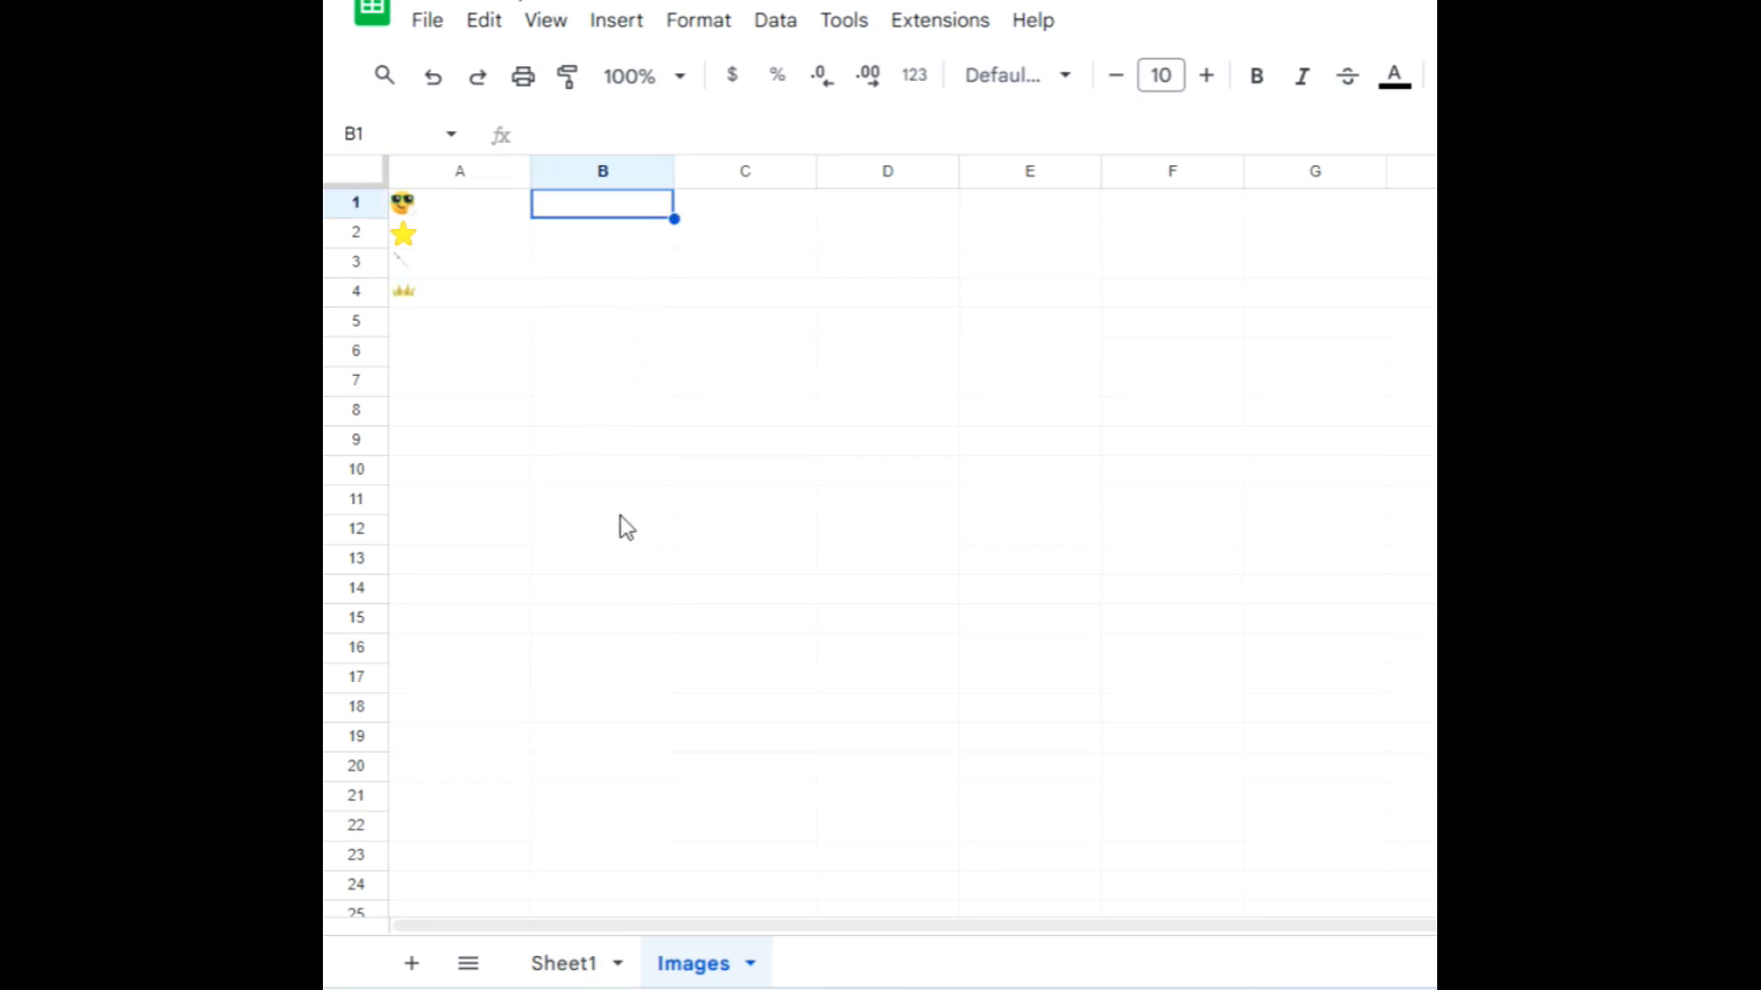
{"action": "type", "text": "Level I Saver! Congratulations Saving 25% of Your Goal! Level II Saver! You Deserve a Gold Star For Reaching 50% of Your Goal! Level III Saver! Sir Saver You Have Saved 75% of Your Goal! Level V Saver! Hooray! You Have Saved 100% of Your Goal! Celebrate You!"}
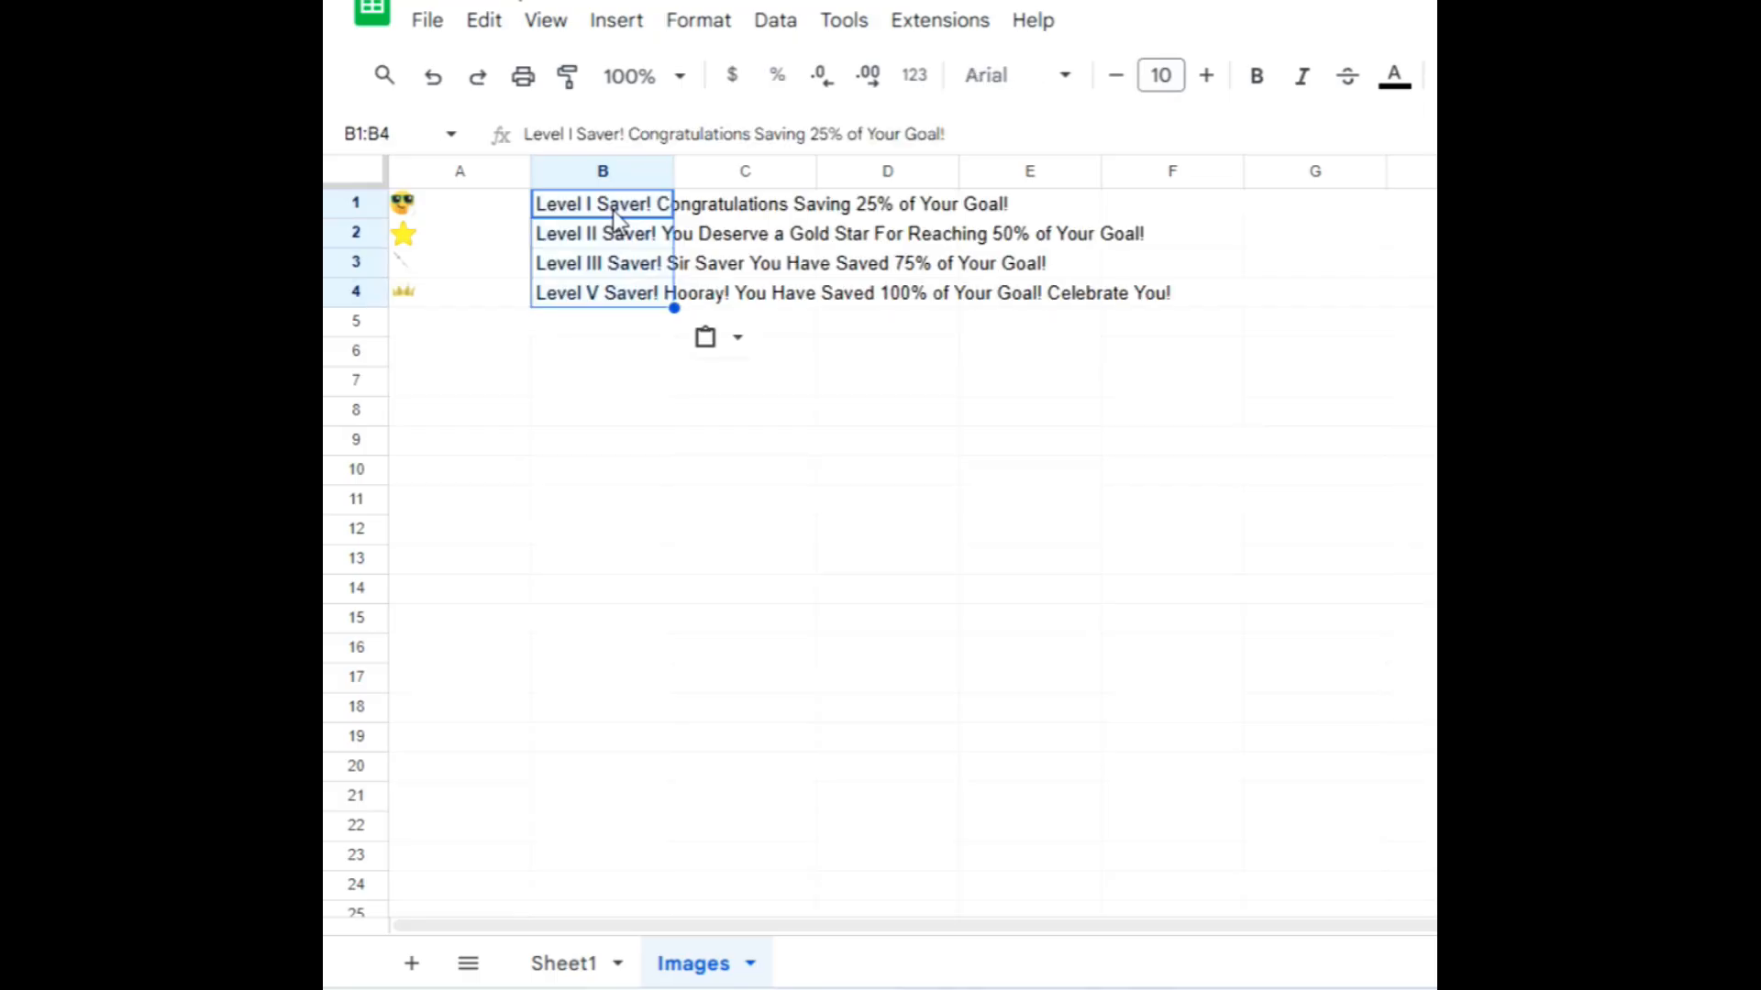
Merge cells D12:D15 on Sheet1 into one cell beside the savings summary
{"action": "left_click", "coordinate": [566, 969]}
{"action": "left_click", "coordinate": [465, 495]}
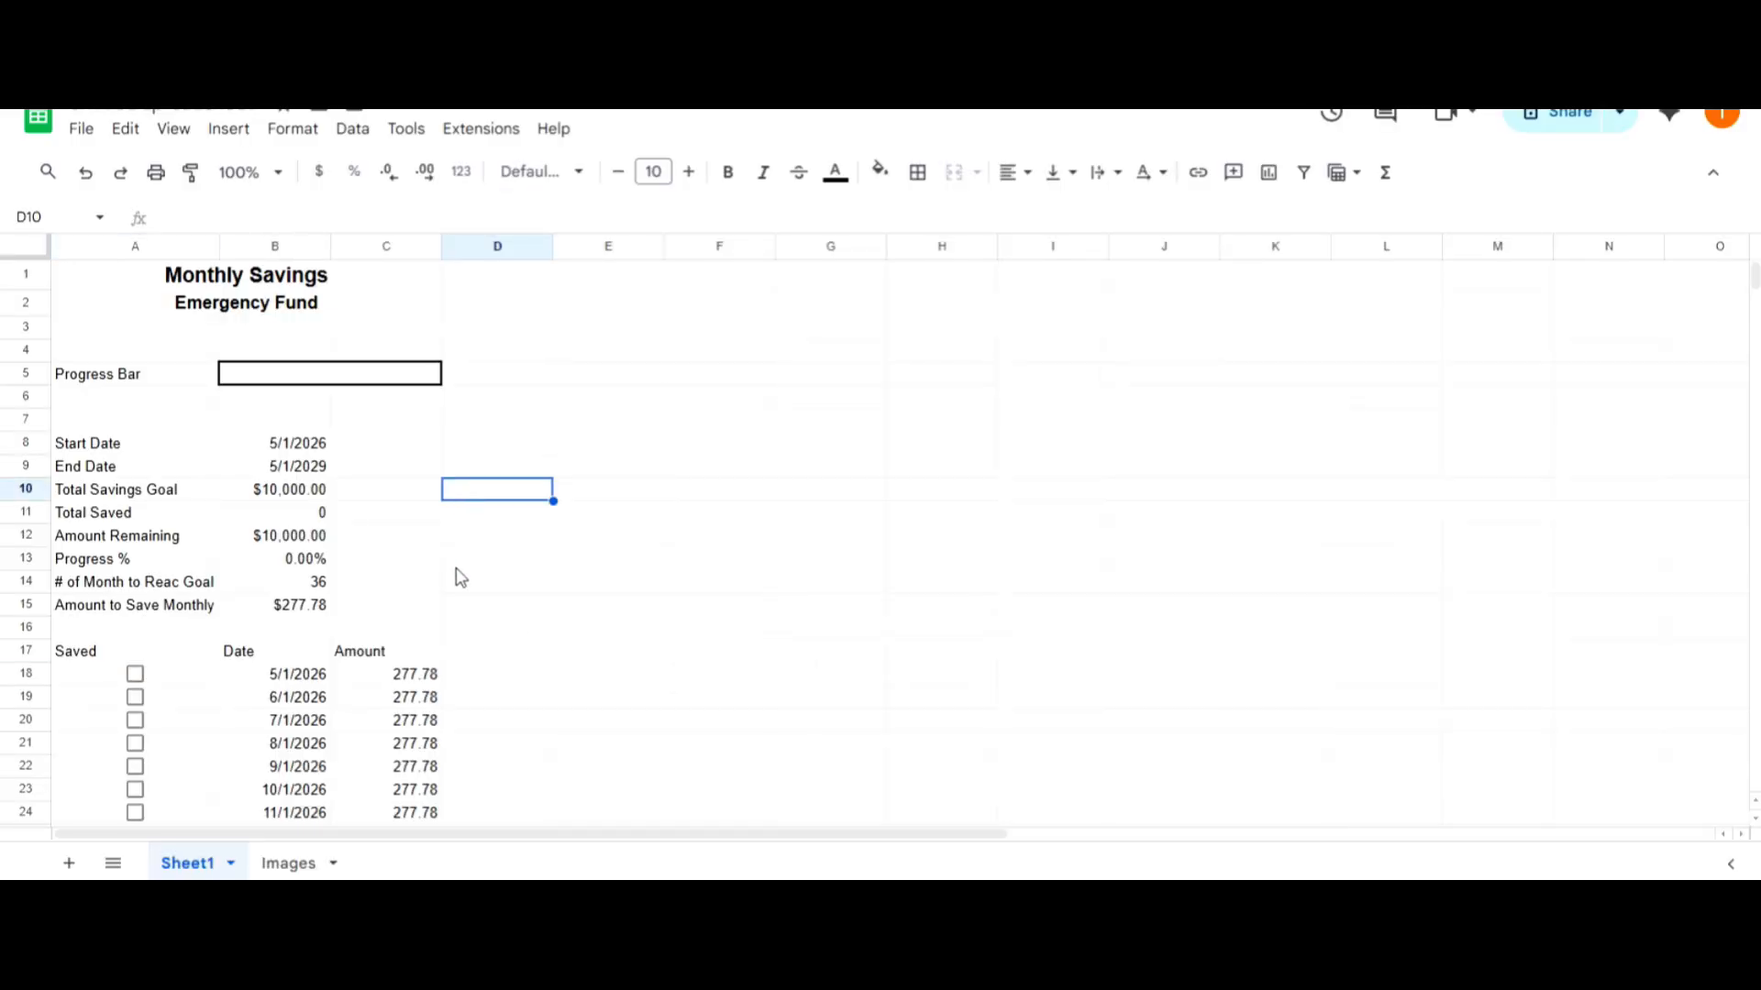
{"action": "left_click_drag", "start_coordinate": [496, 537], "coordinate": [496, 609]}
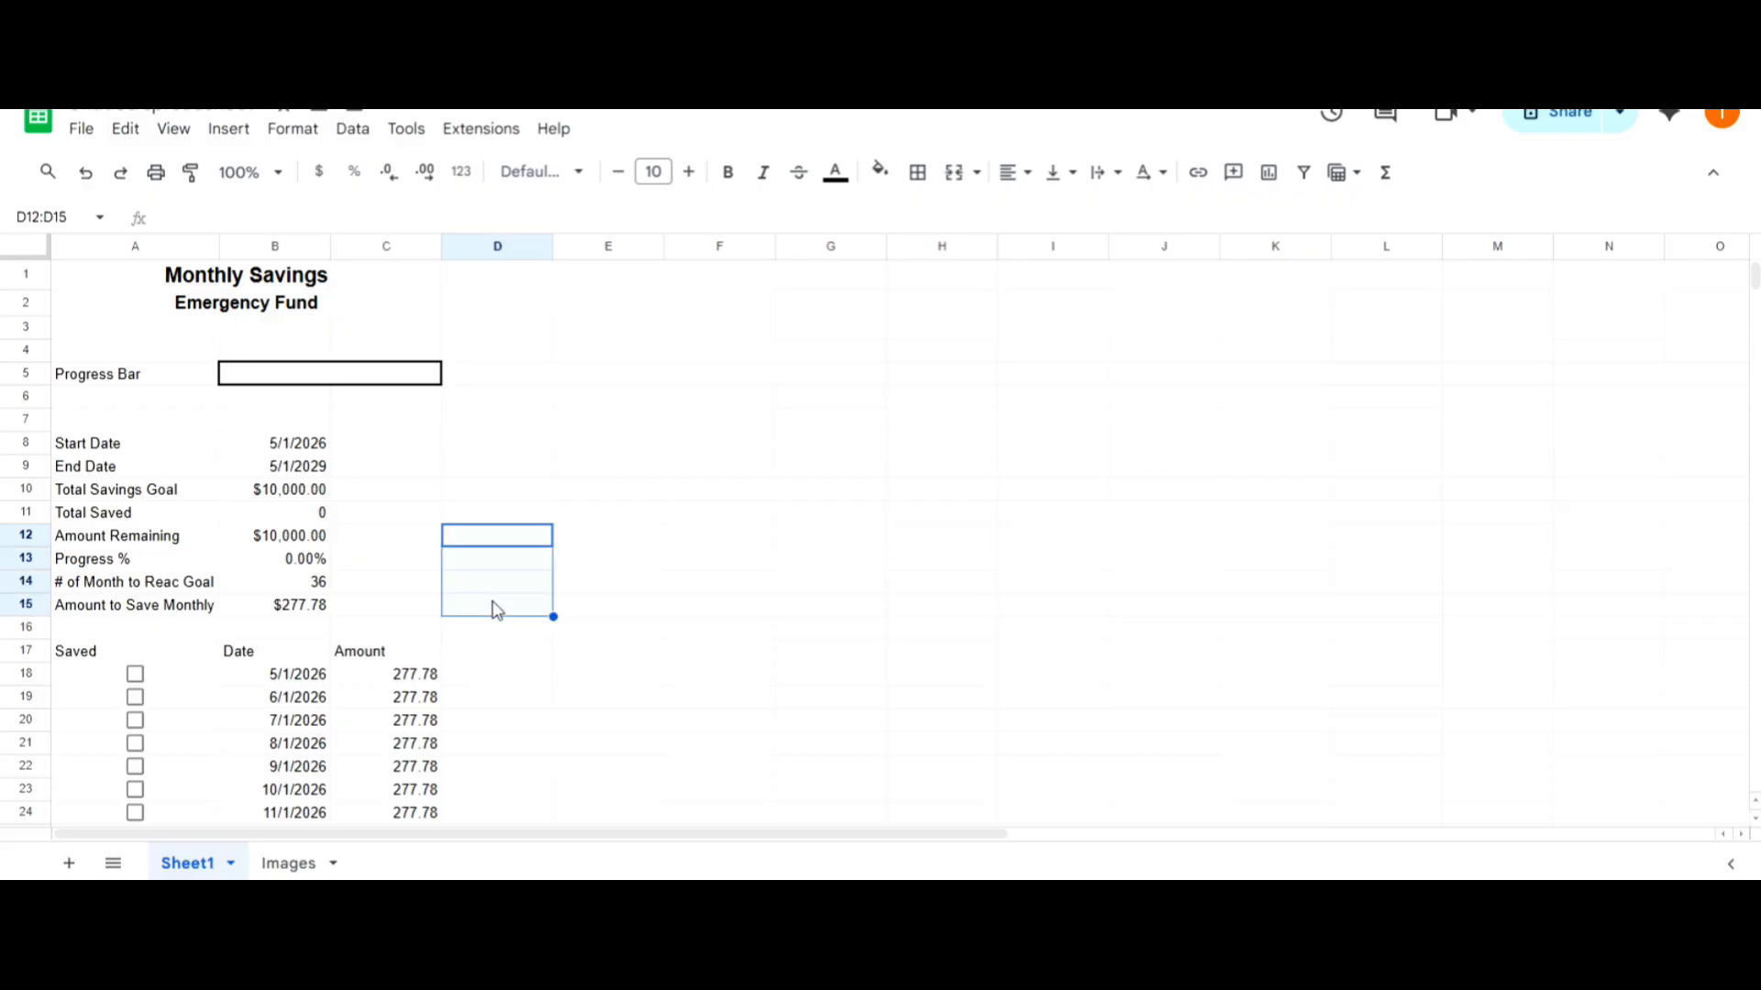
{"action": "left_click", "coordinate": [954, 172]}
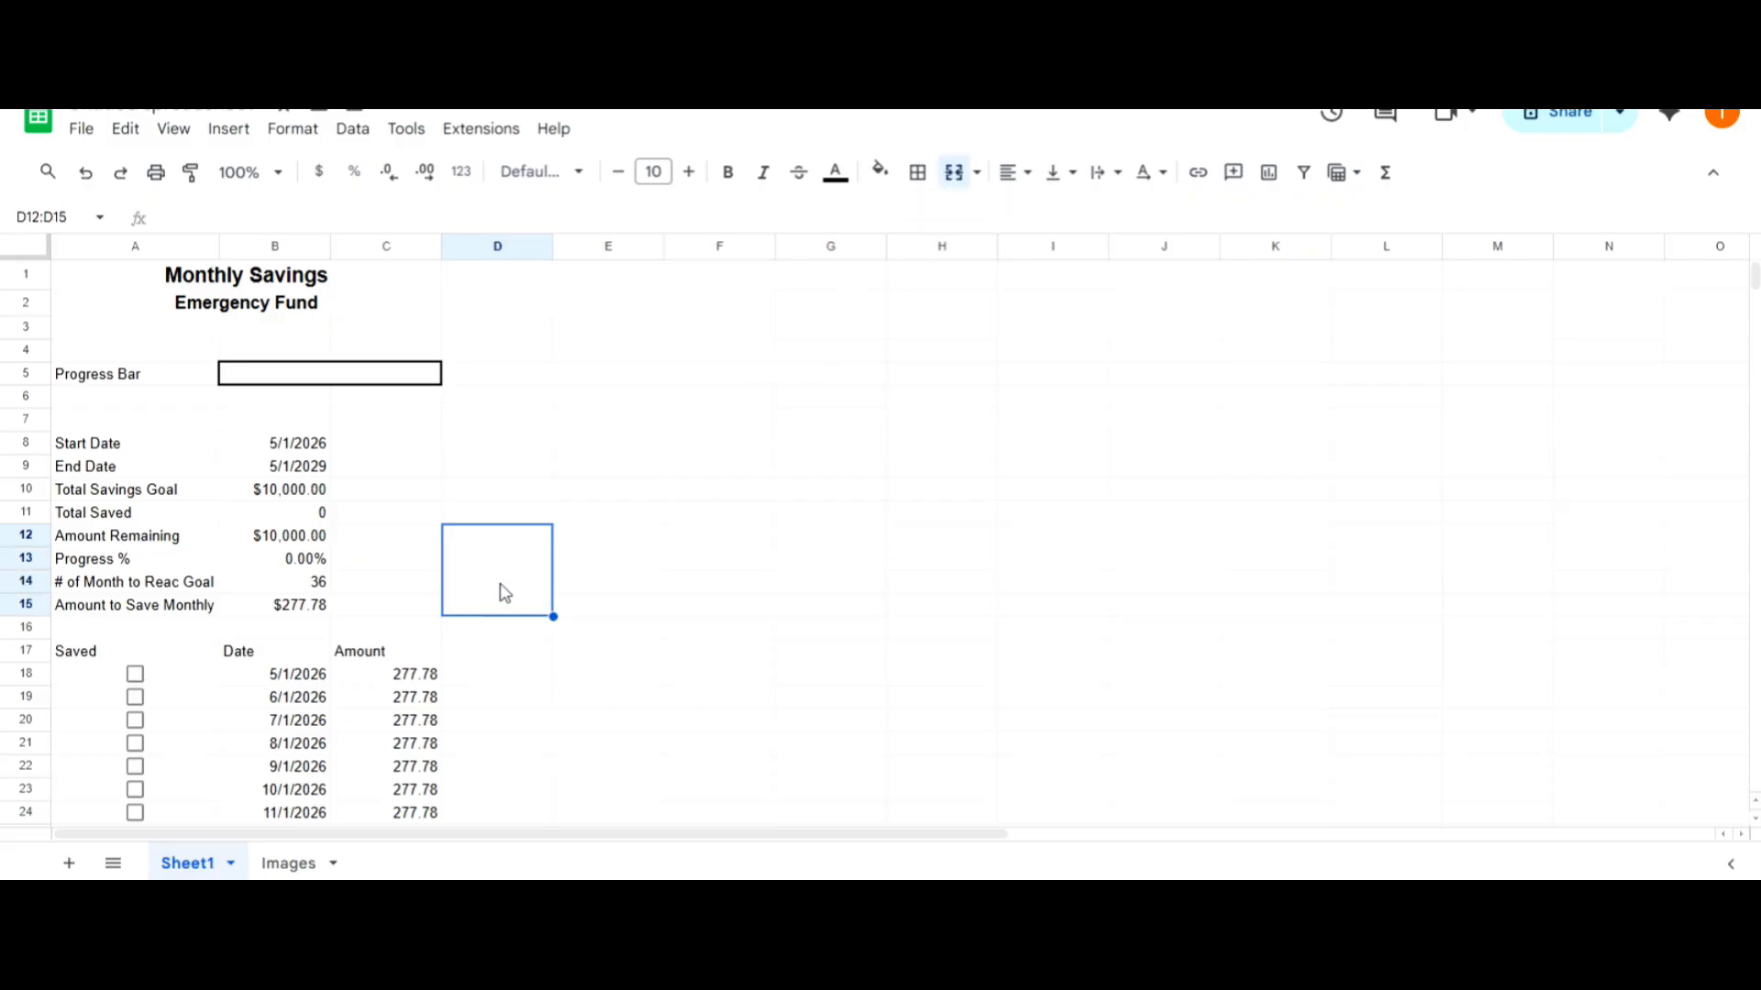
Start an IFS formula in the merged cell D12 that returns Images!A4 when $B$13>=100%
{"action": "type", "text": "=i"}
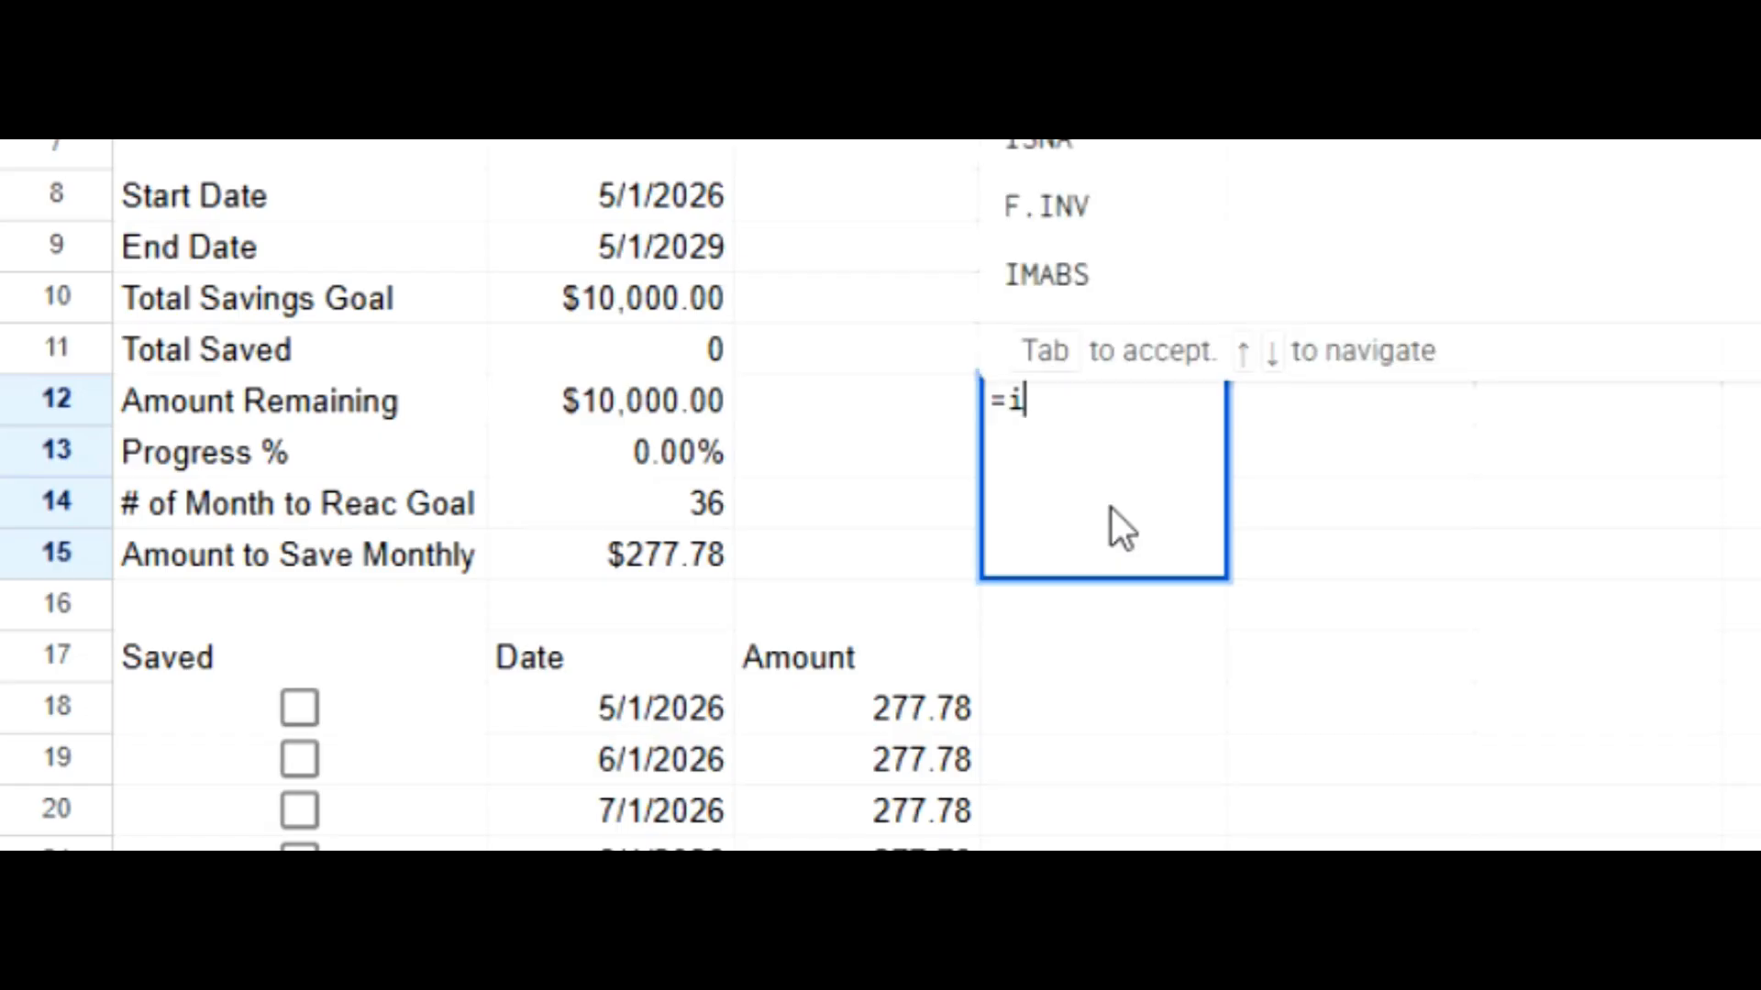
{"action": "type", "text": "fs(B13"}
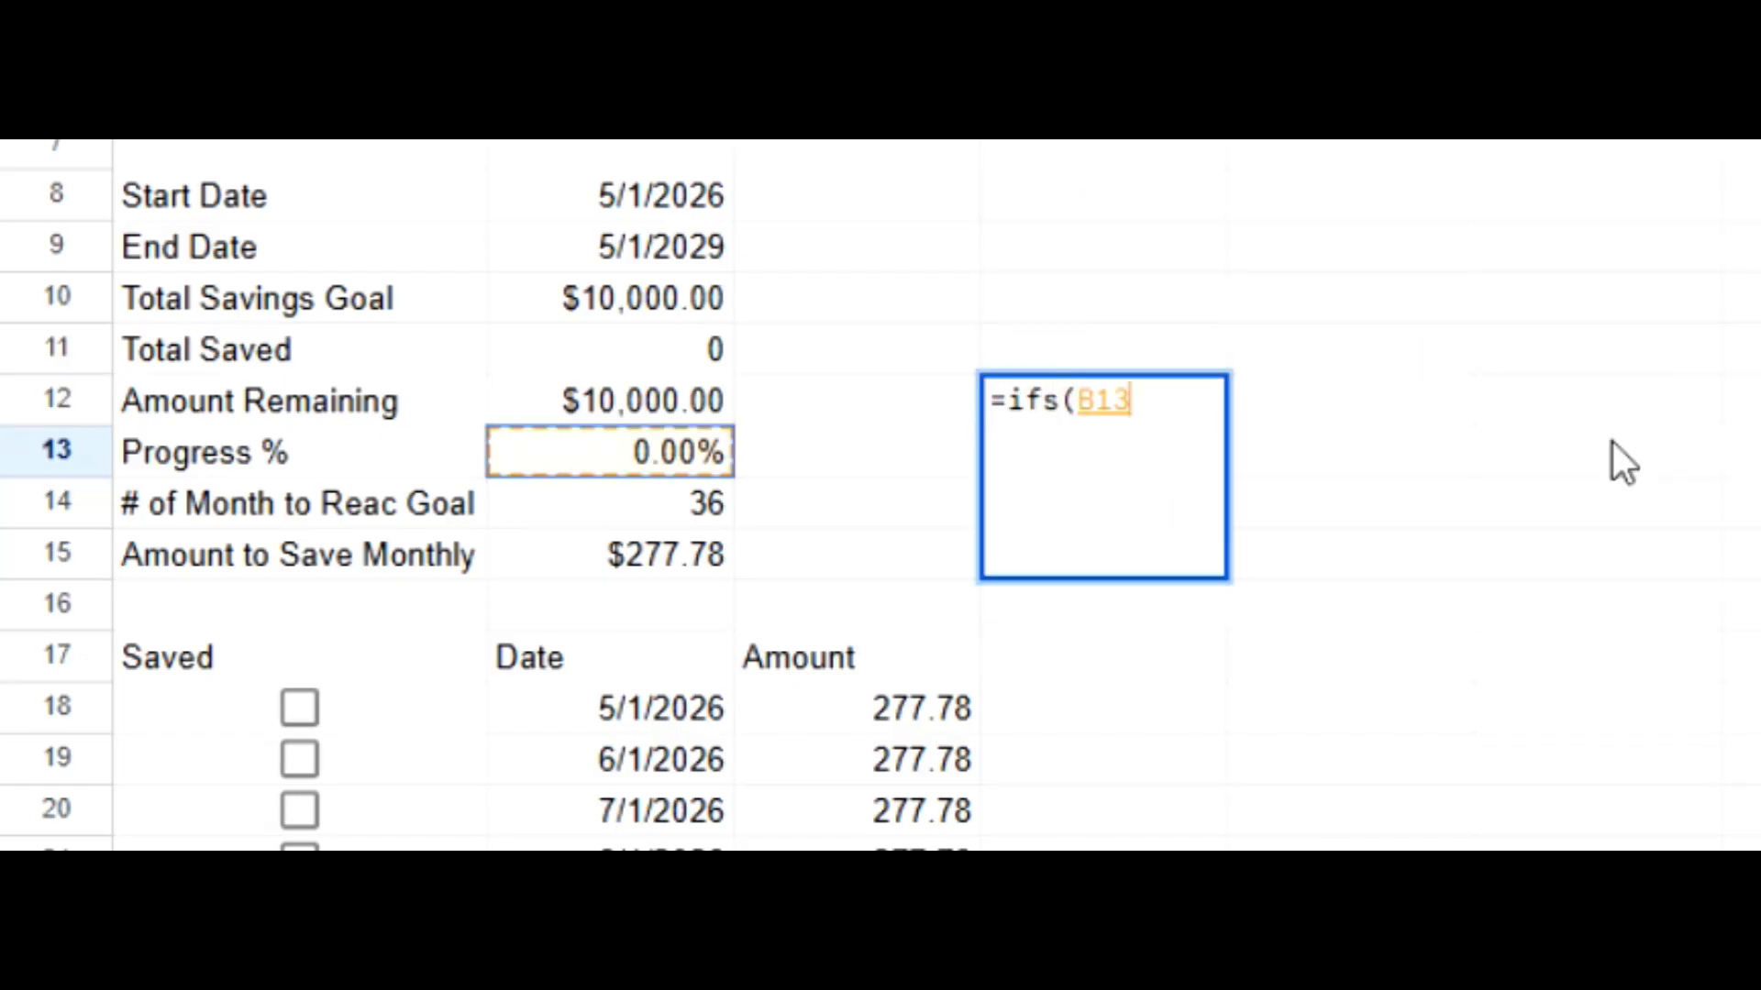
{"action": "key", "text": "F4"}
{"action": "type", "text": ">="}
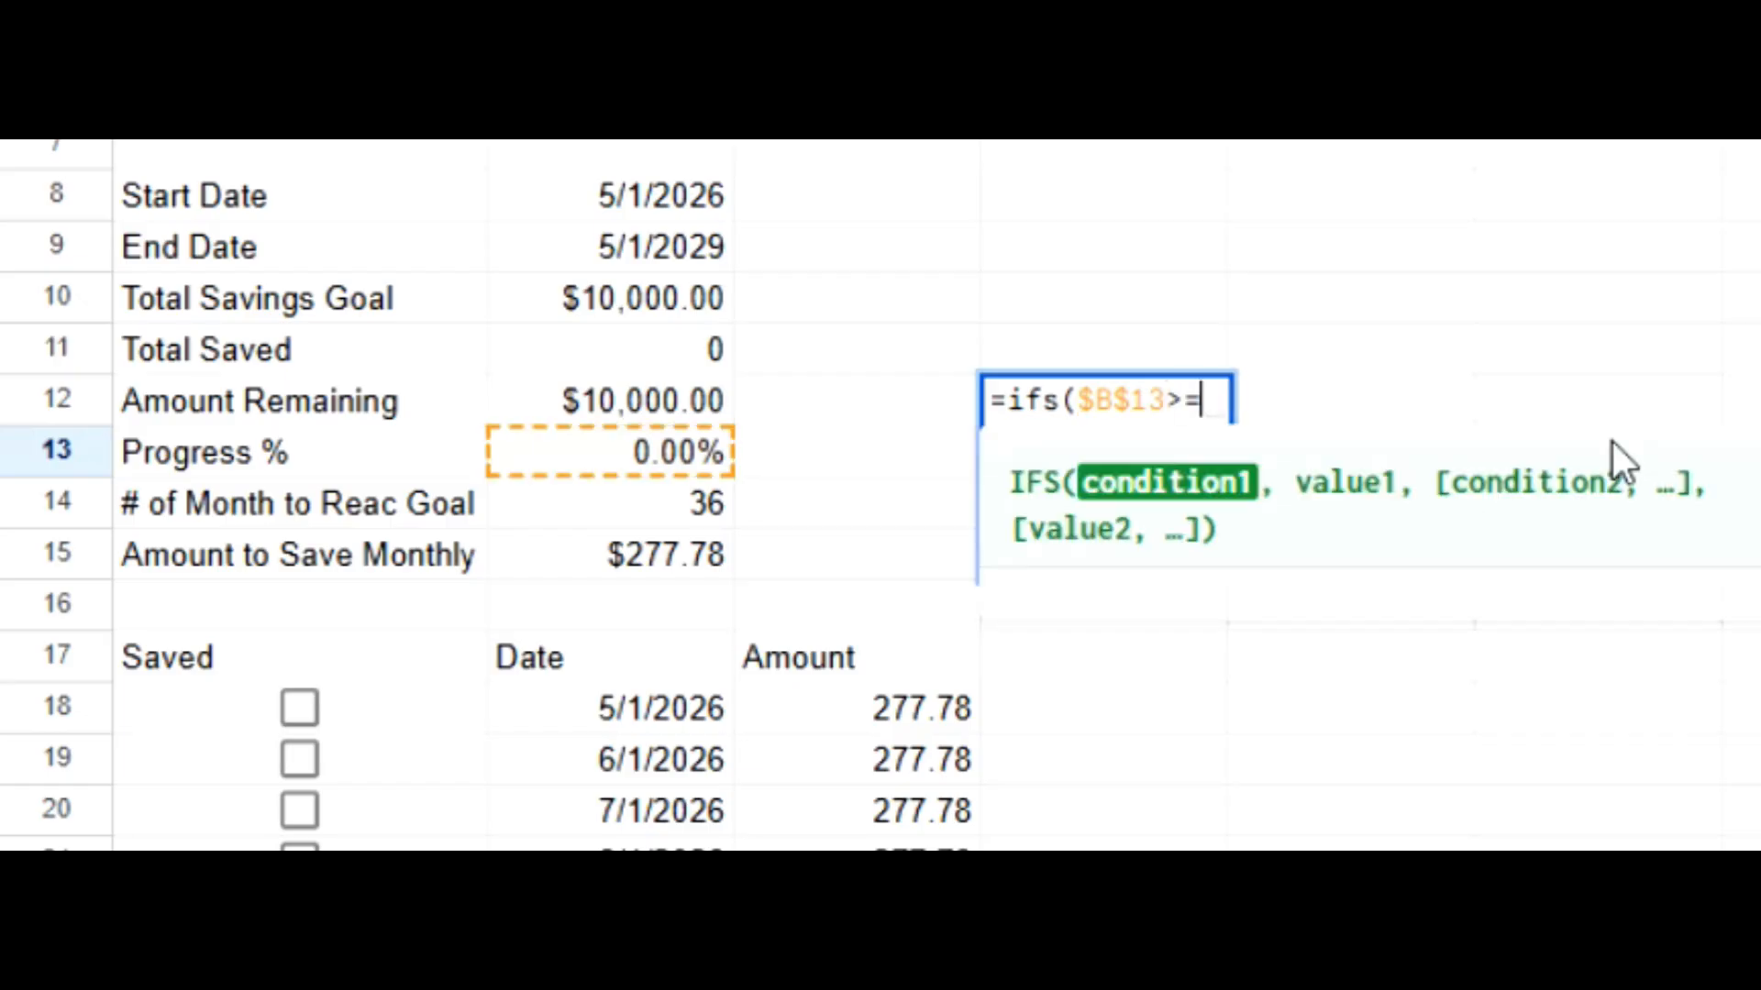
{"action": "type", "text": "100%,"}
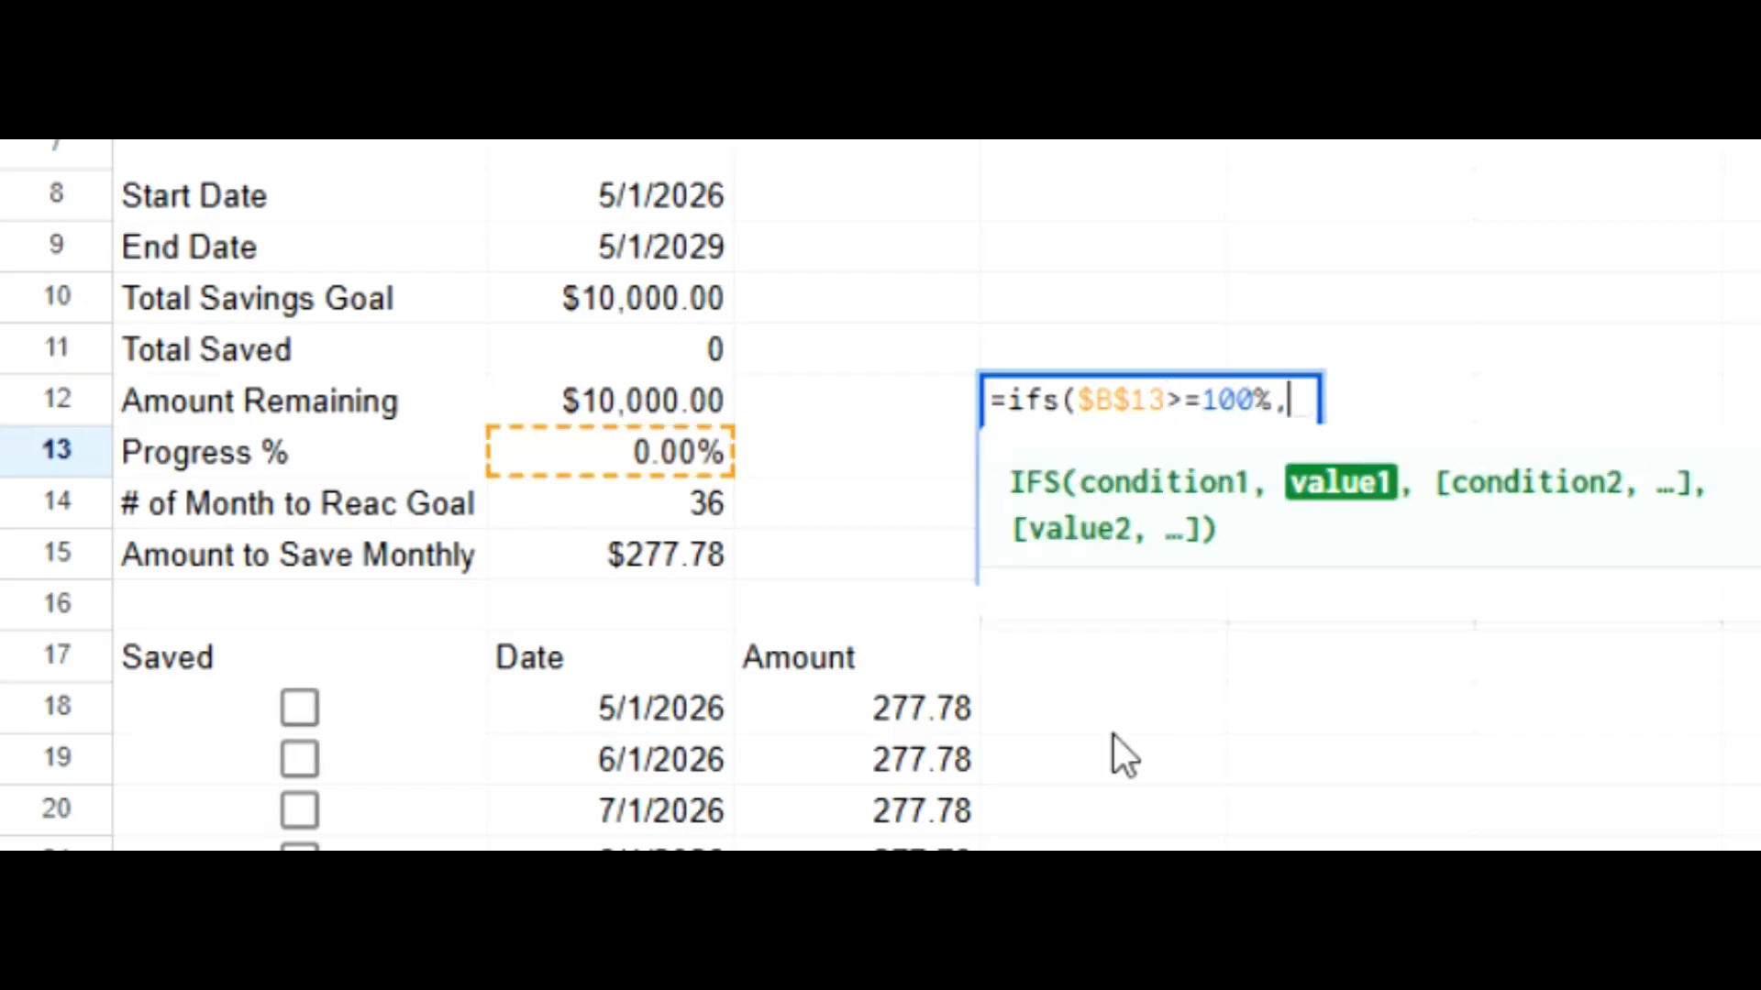
{"action": "left_click", "coordinate": [246, 486]}
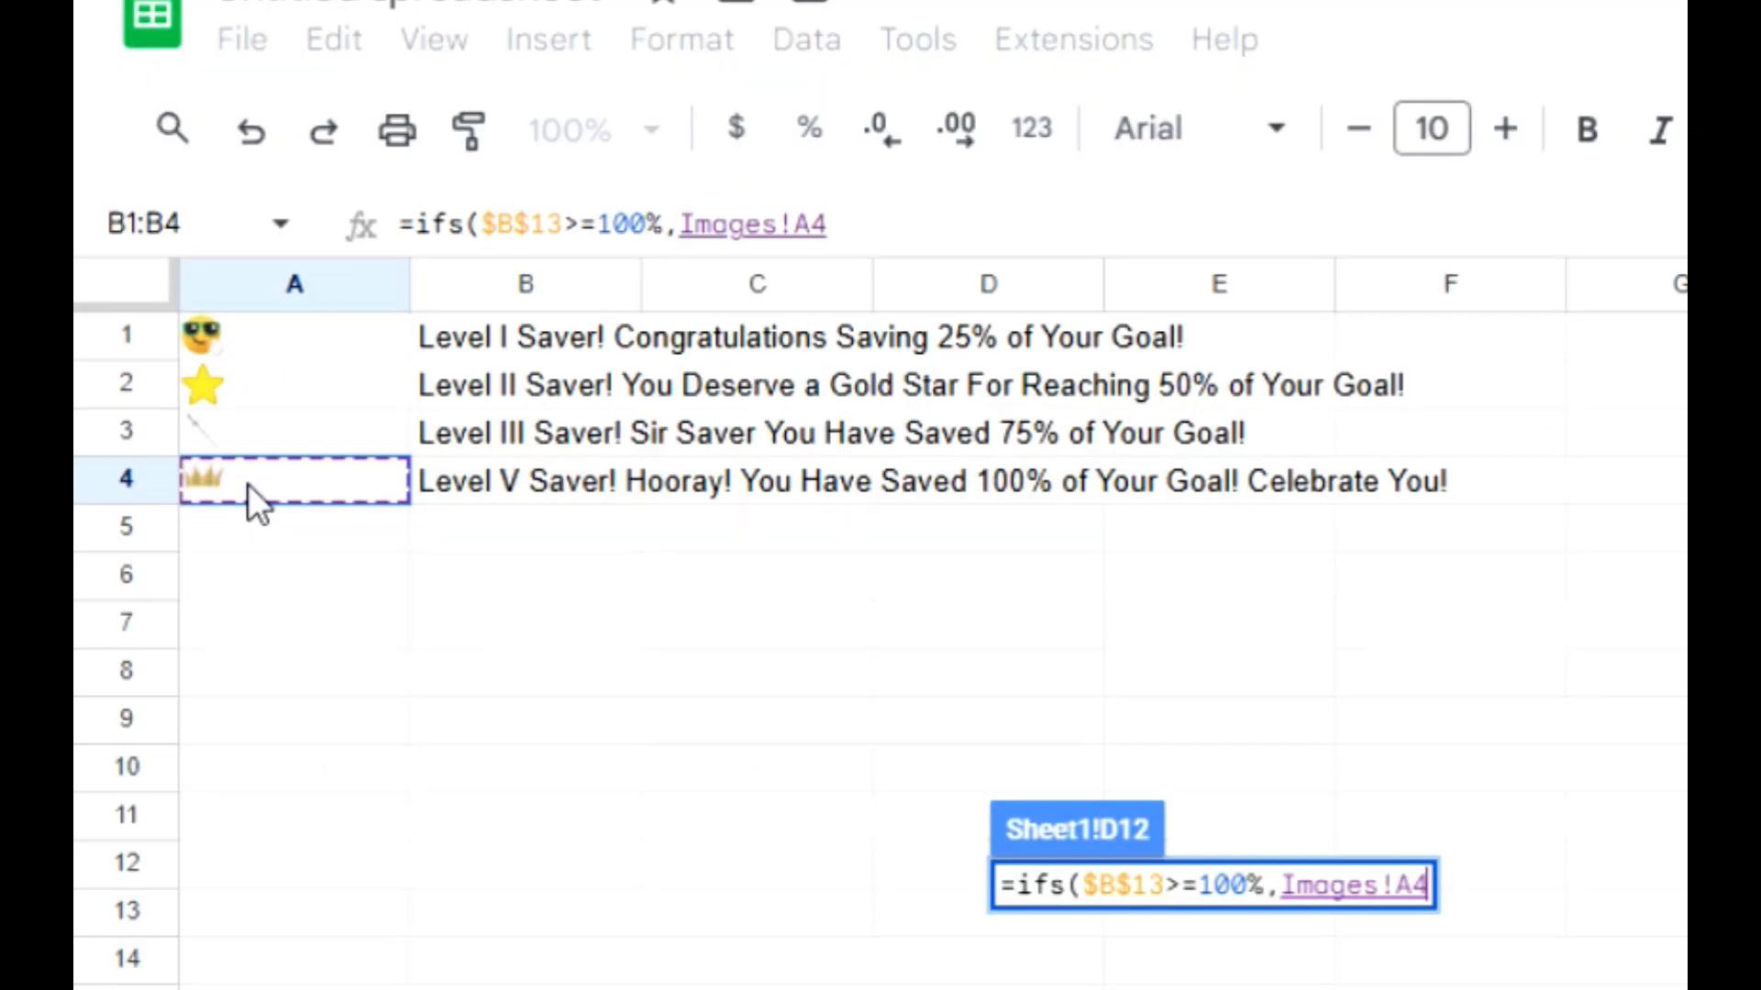
Add a second IFS condition, $B$13>=75%, that returns the sword image in Images!A3
{"action": "type", "text": ","}
{"action": "type", "text": "b13"}
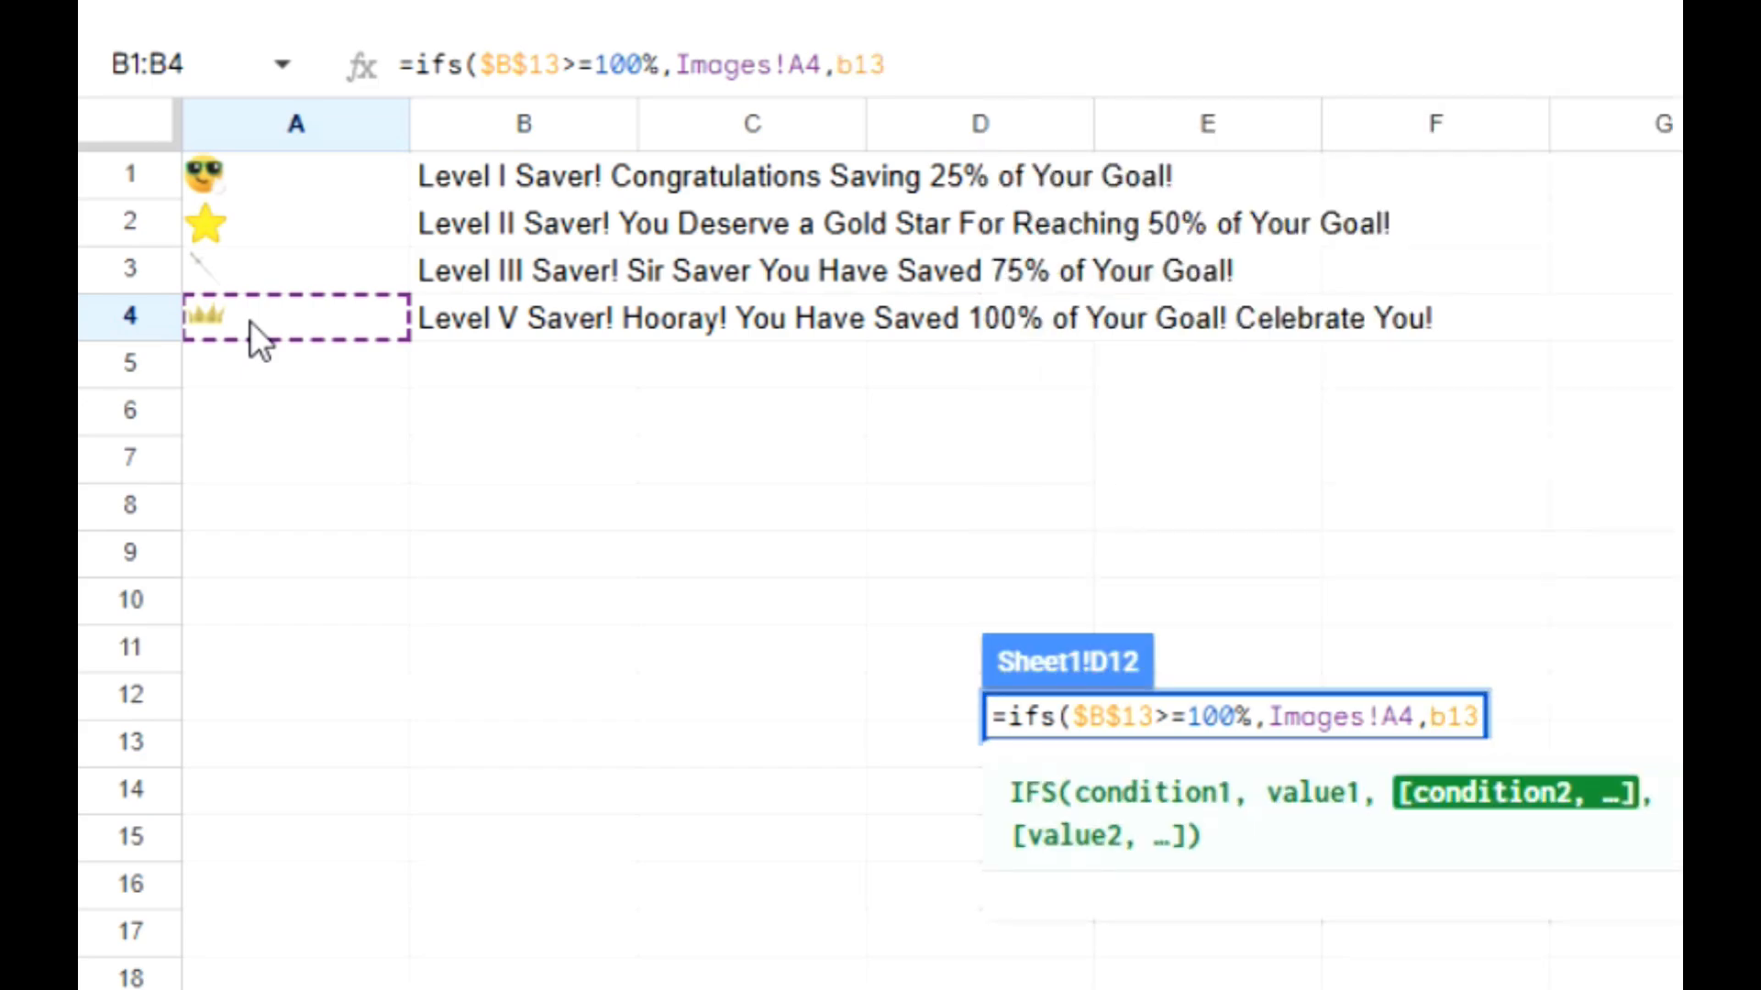
{"action": "key", "text": "F4"}
{"action": "type", "text": ">="}
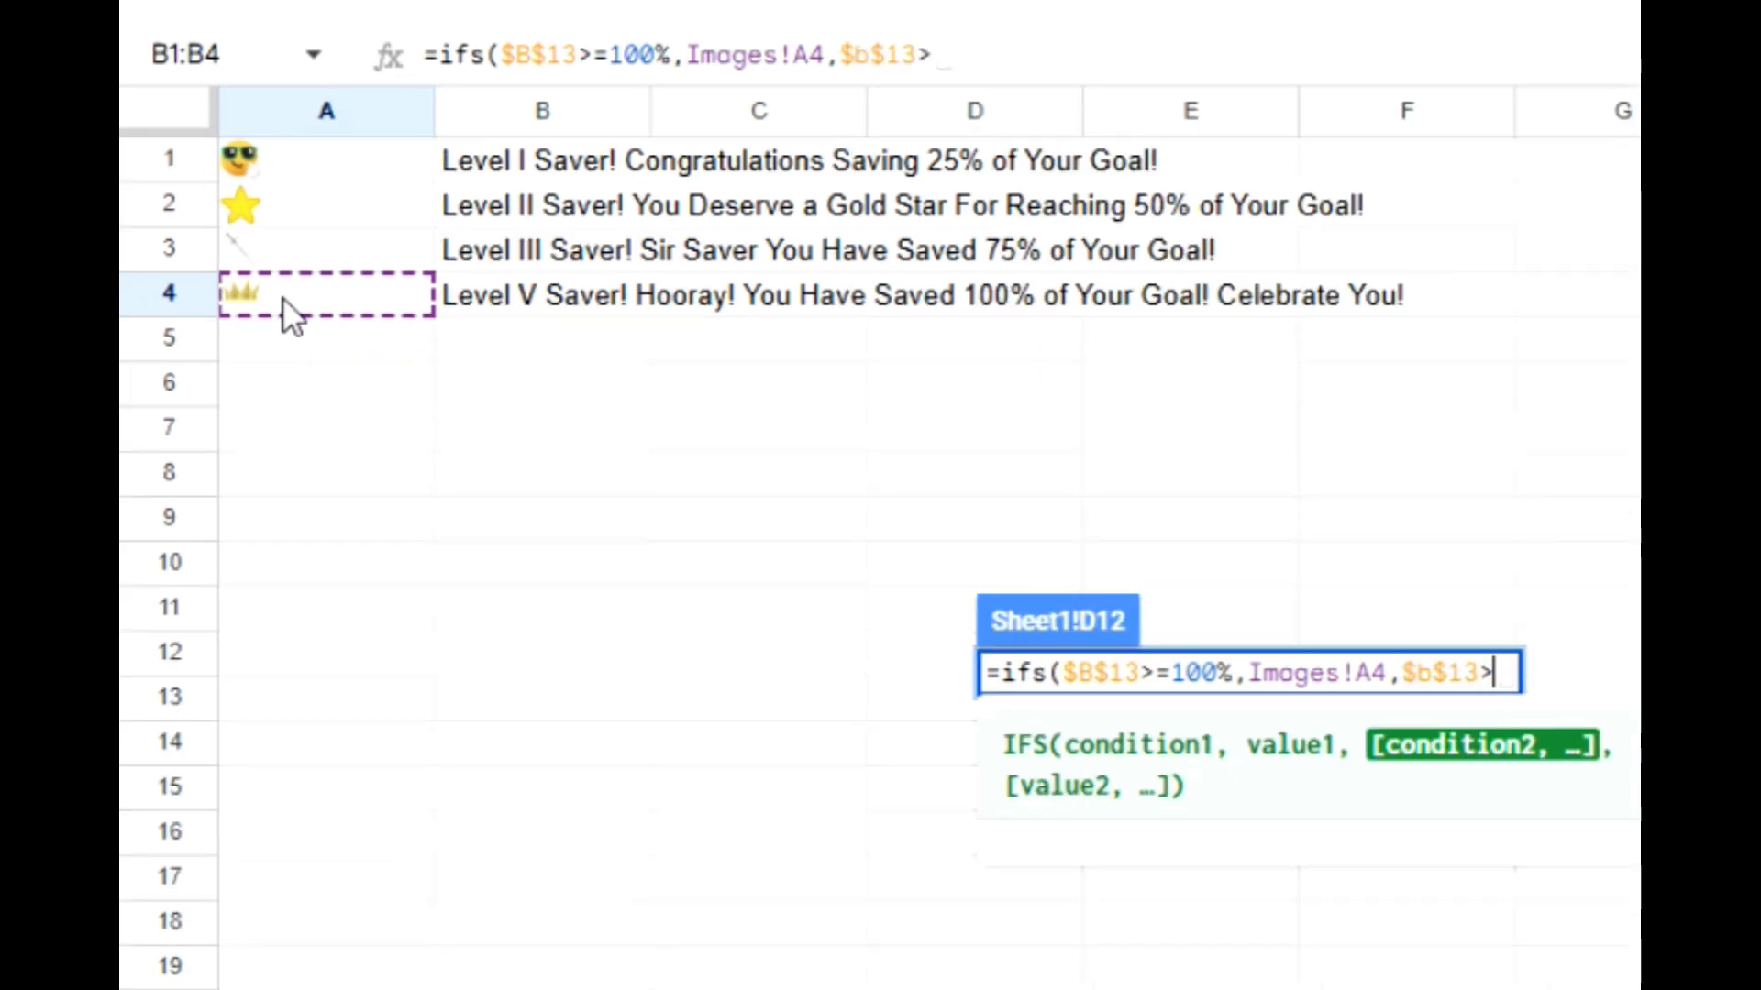
{"action": "type", "text": "75"}
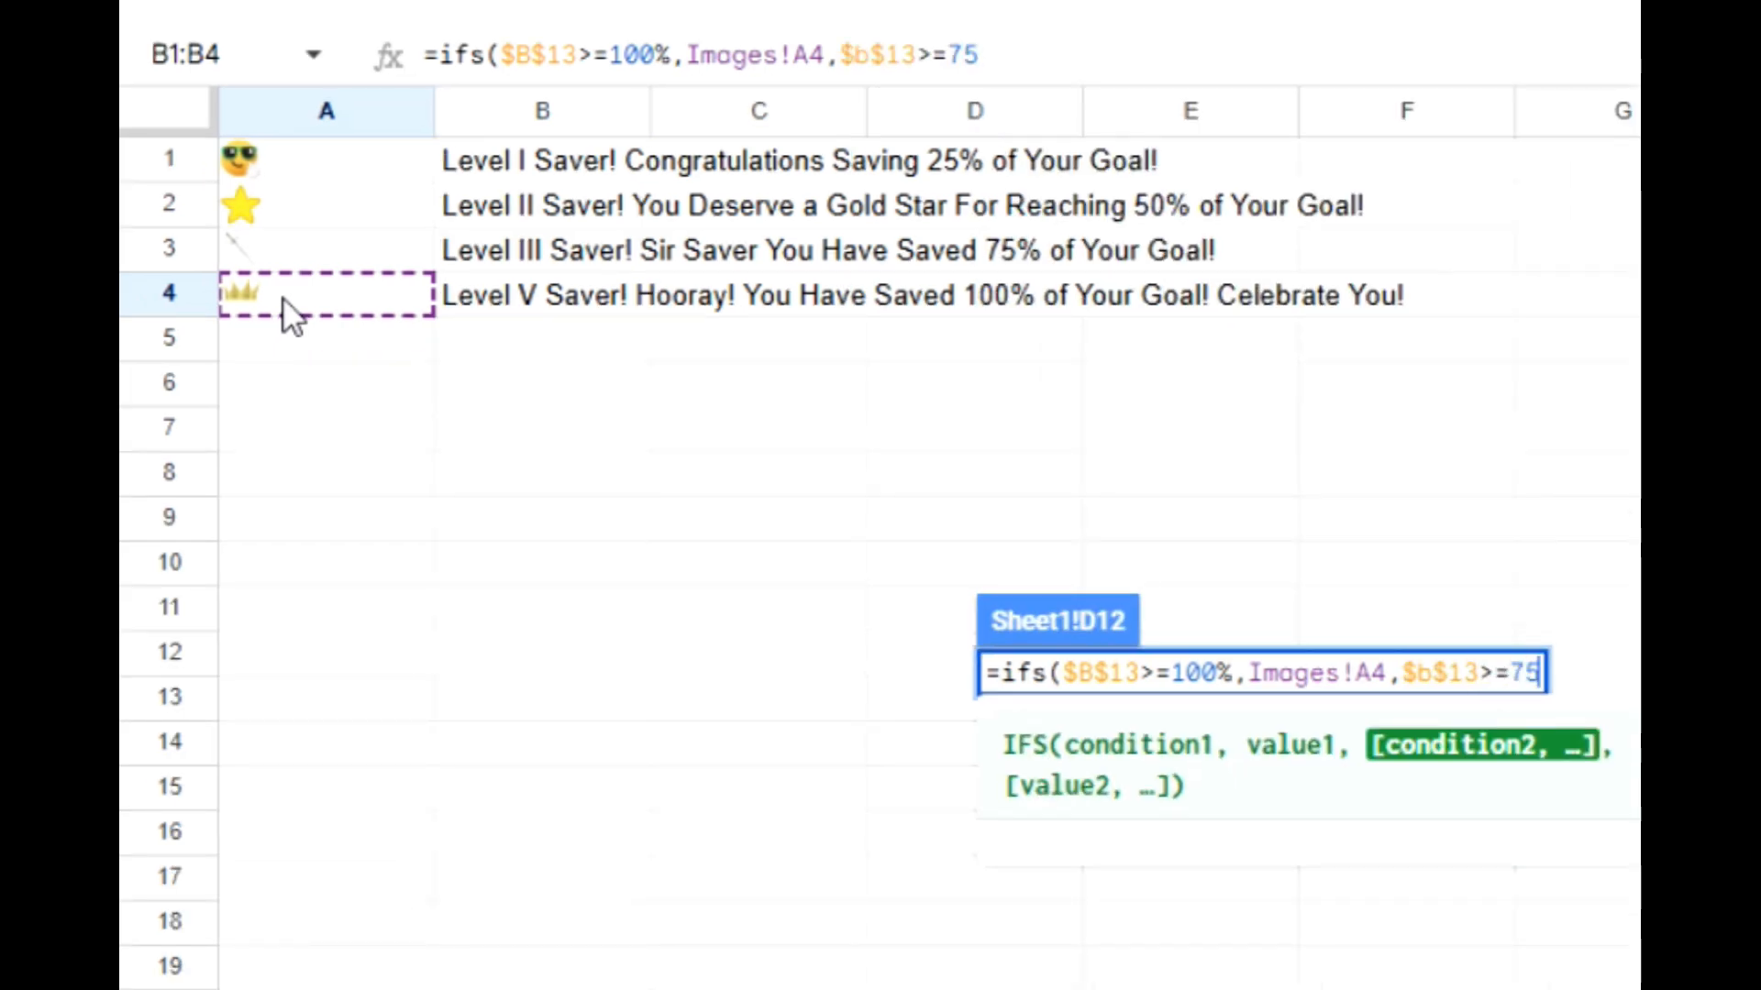
{"action": "type", "text": "%,"}
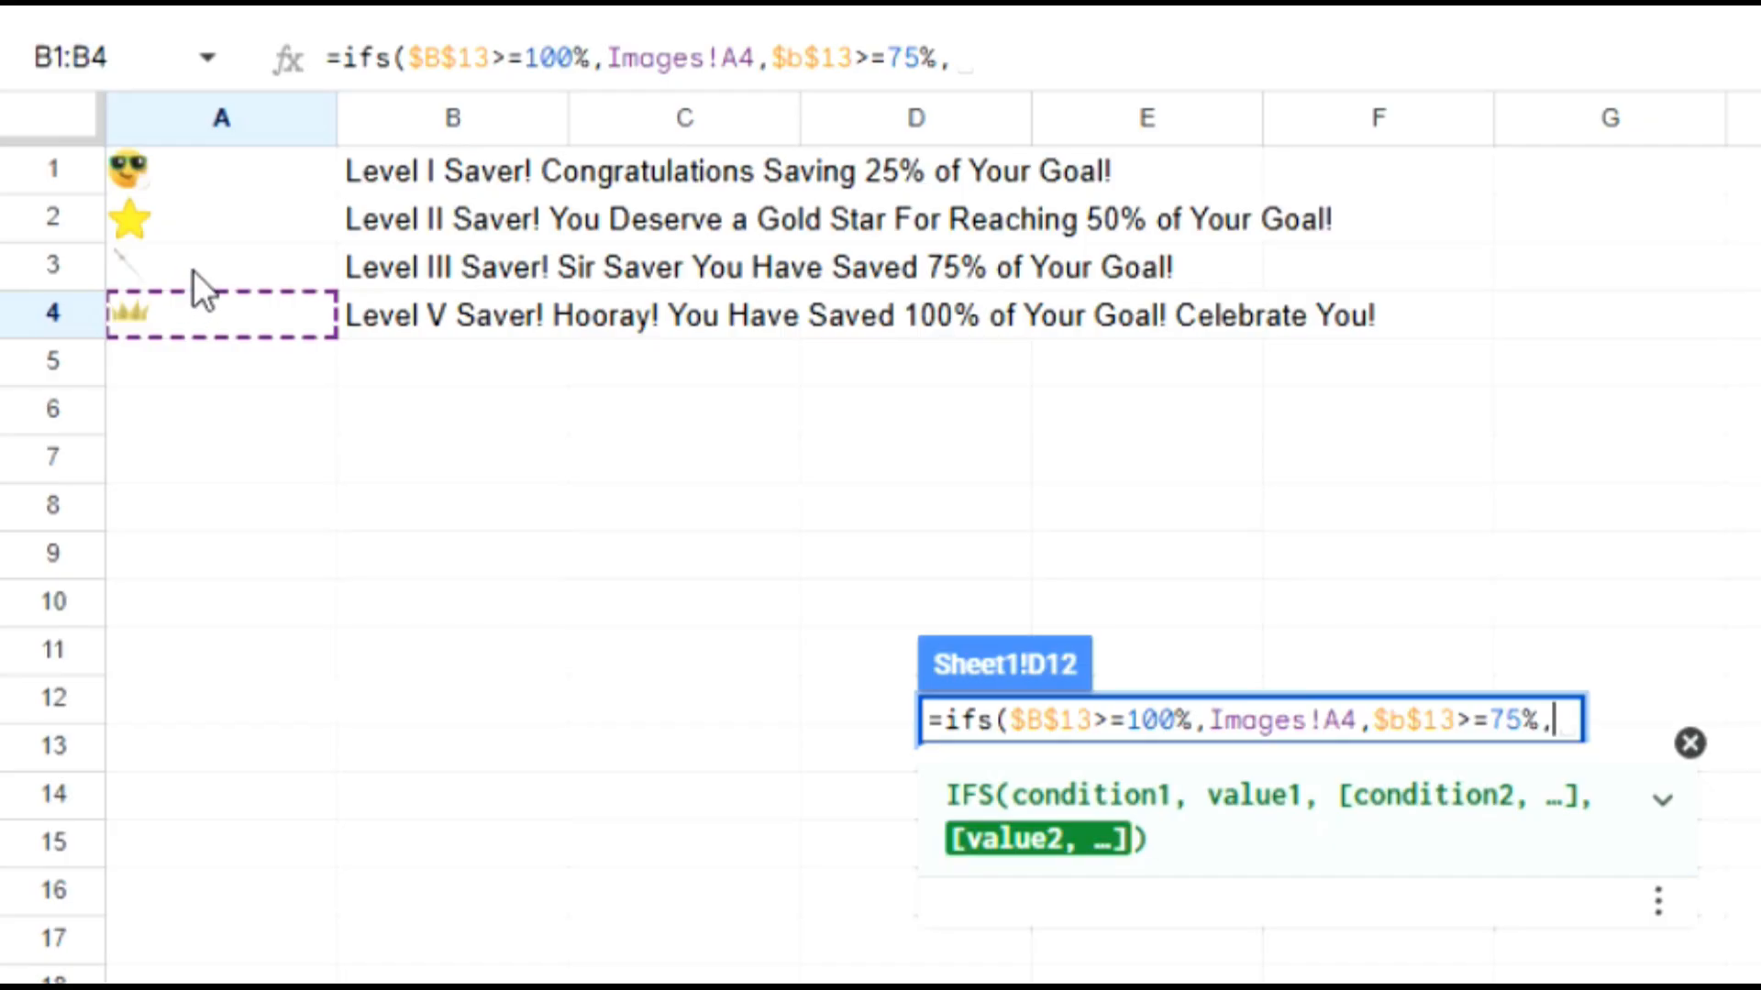
{"action": "left_click", "coordinate": [200, 266]}
Add a third IFS condition, $B$13>=50%, that returns the gold star in Images!A2
{"action": "type", "text": ",b13"}
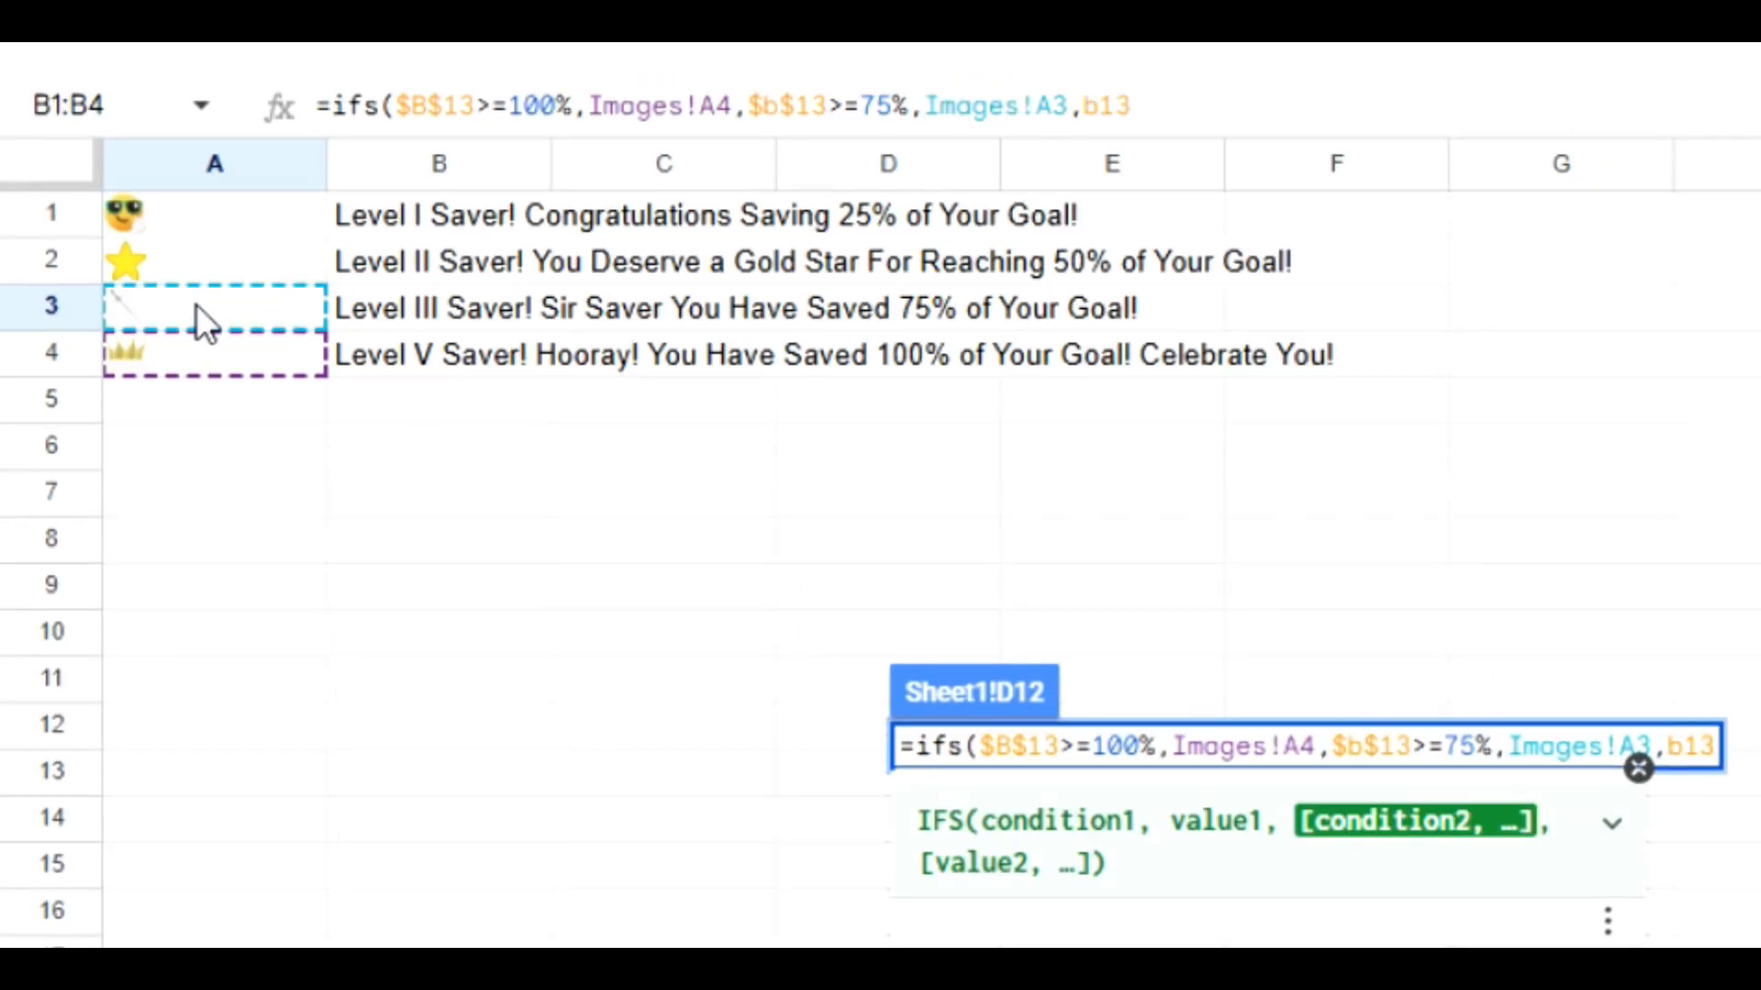
{"action": "key", "text": "F4"}
{"action": "type", "text": ">"}
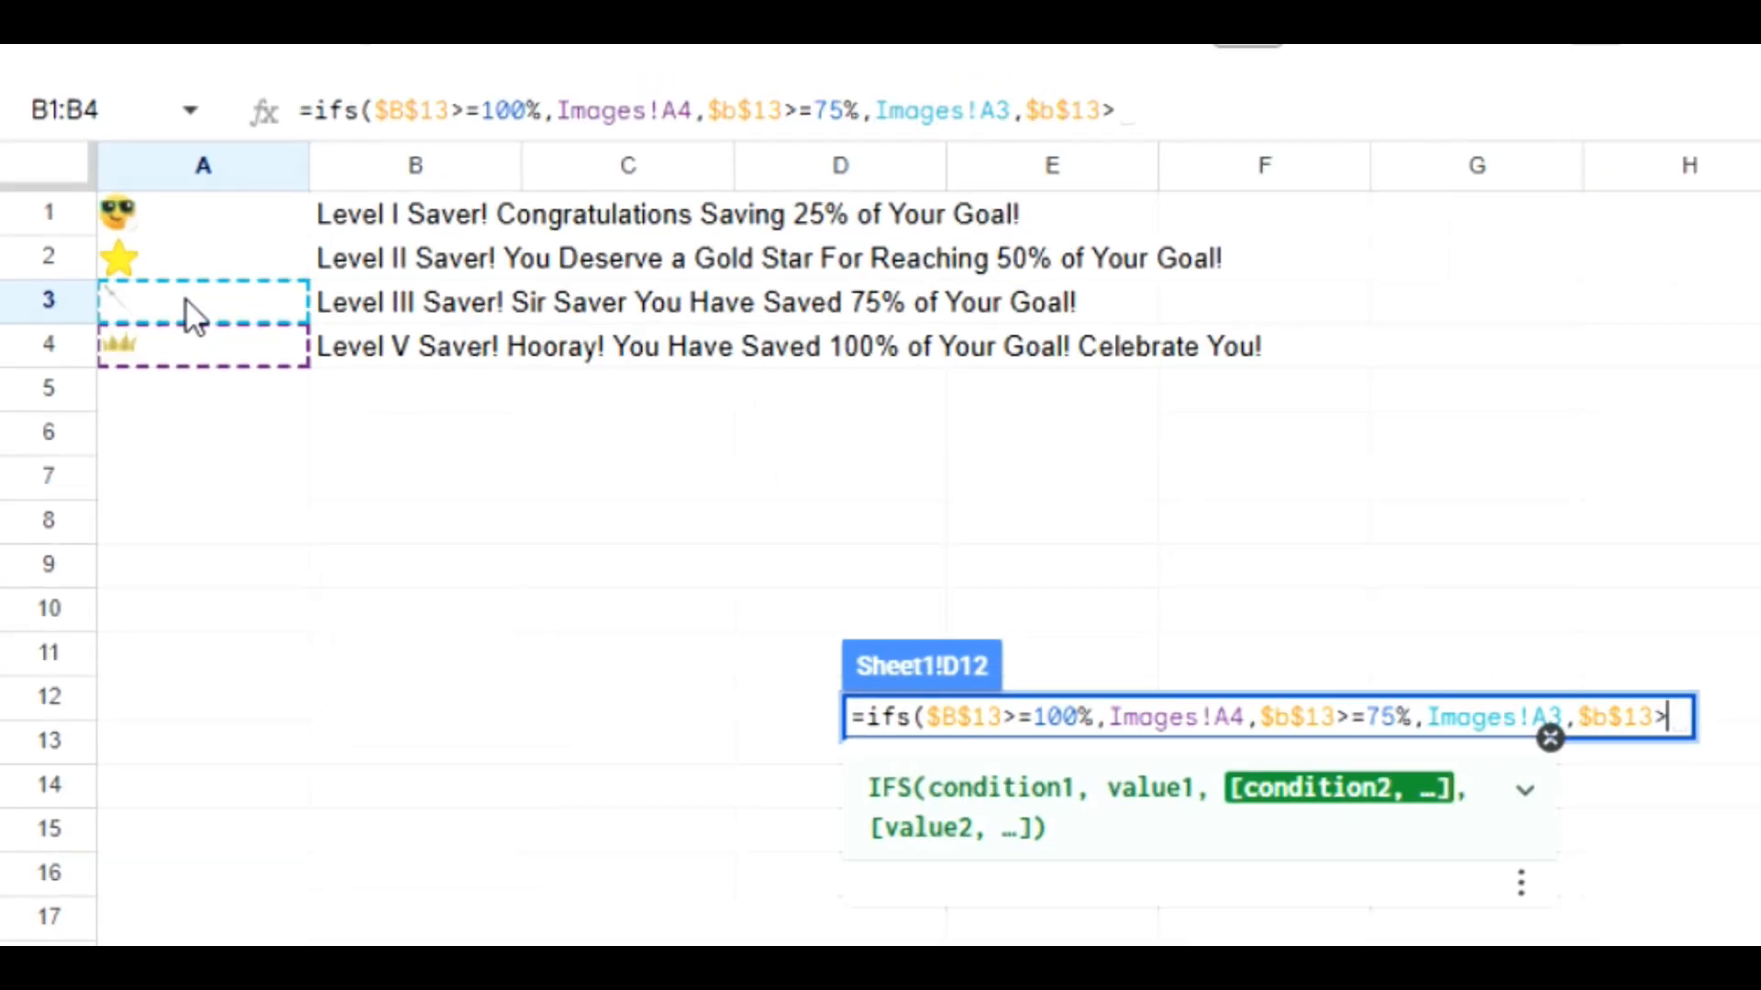
{"action": "type", "text": "="}
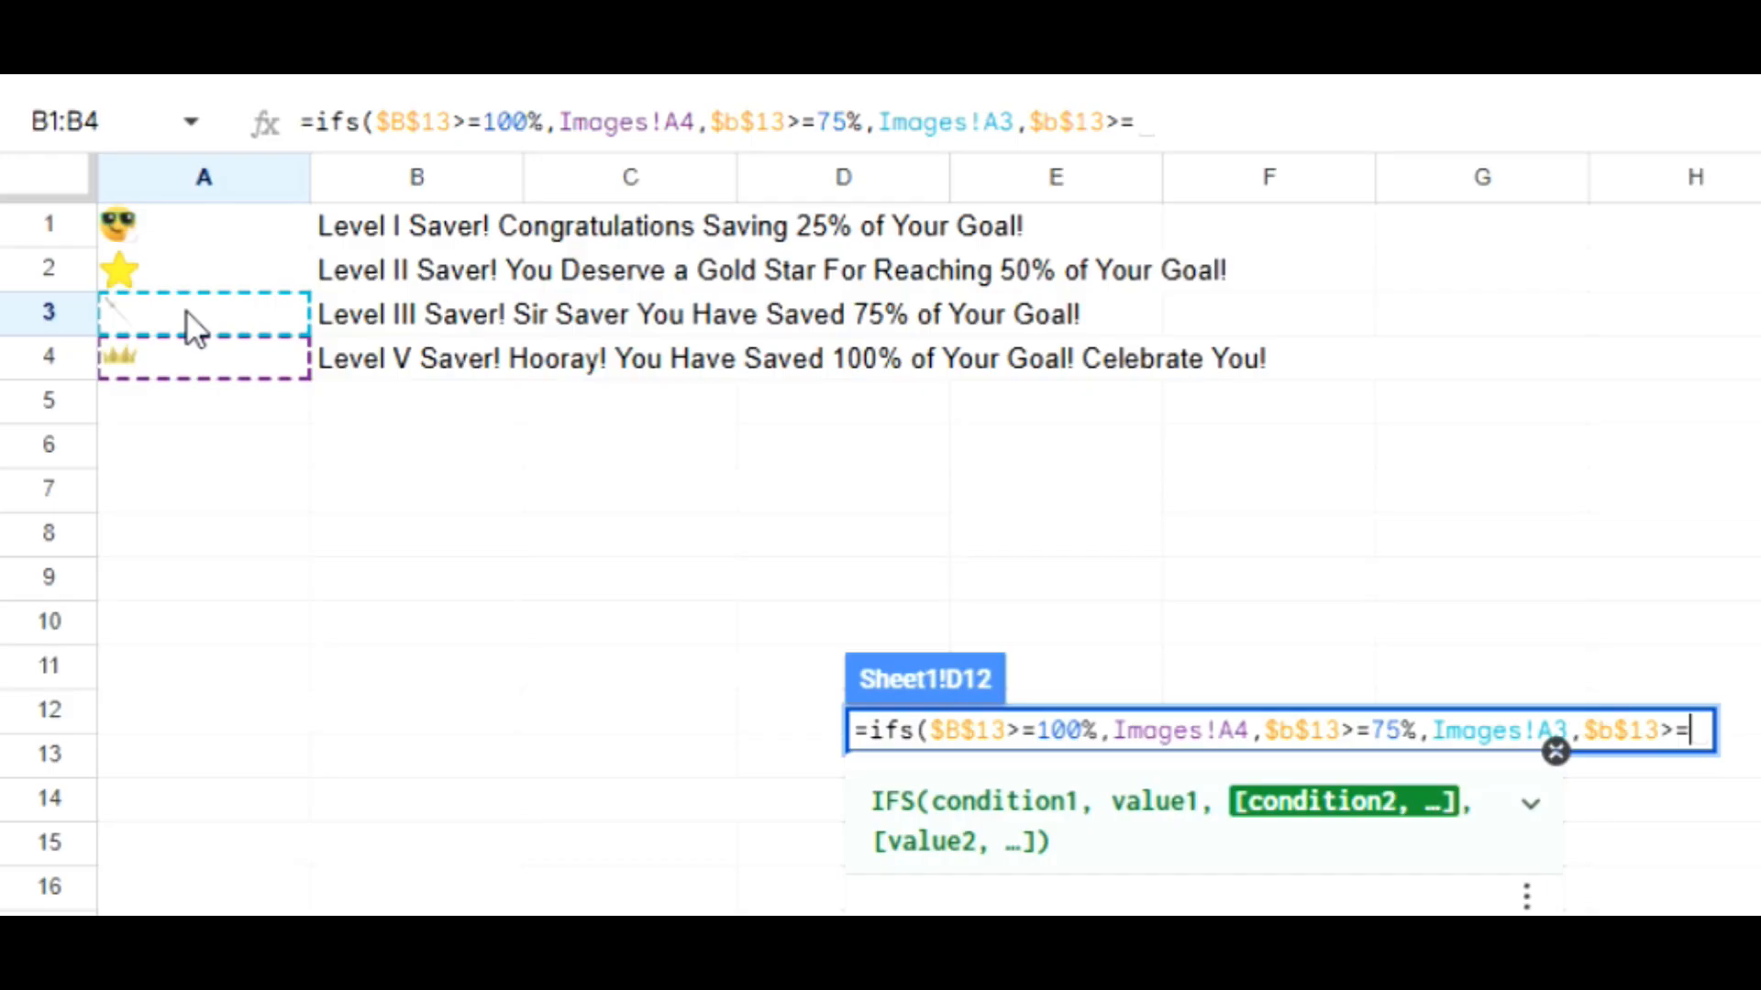
{"action": "type", "text": "50%,"}
{"action": "left_click", "coordinate": [230, 277]}
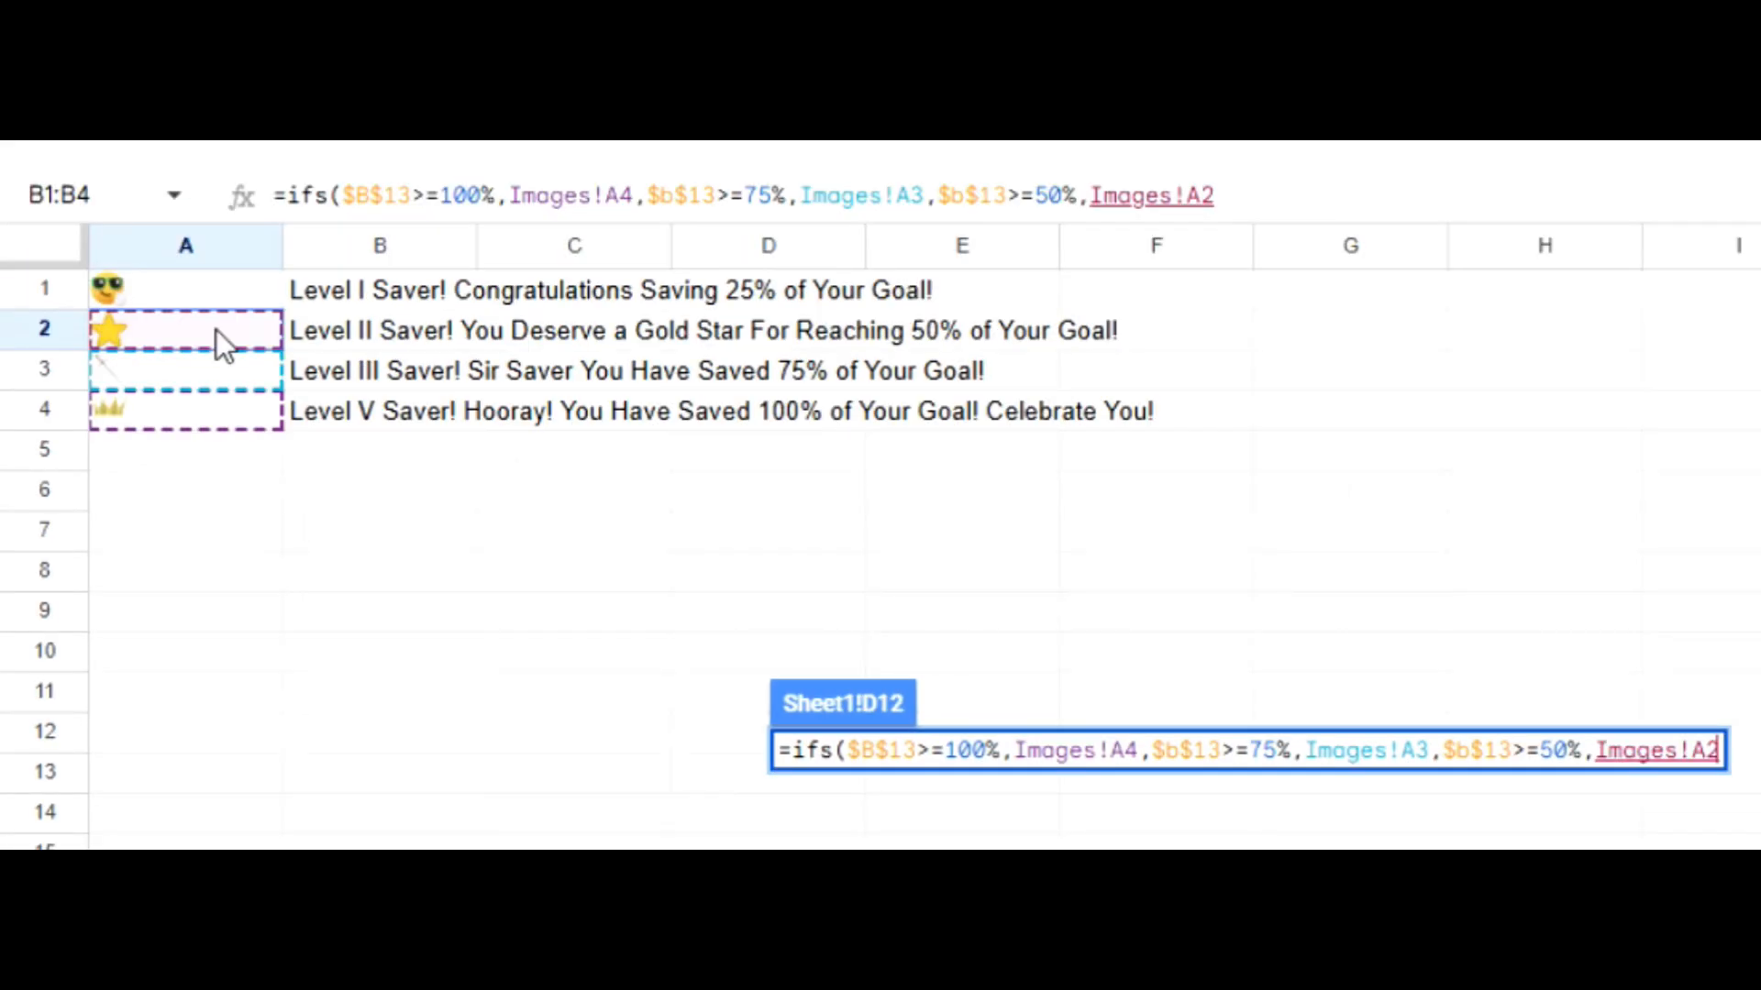
Add a final milestone condition, $B$13>=25%, returning Images!A1, and complete the IFS formula
{"action": "type", "text": ",b13"}
{"action": "key", "text": "F4"}
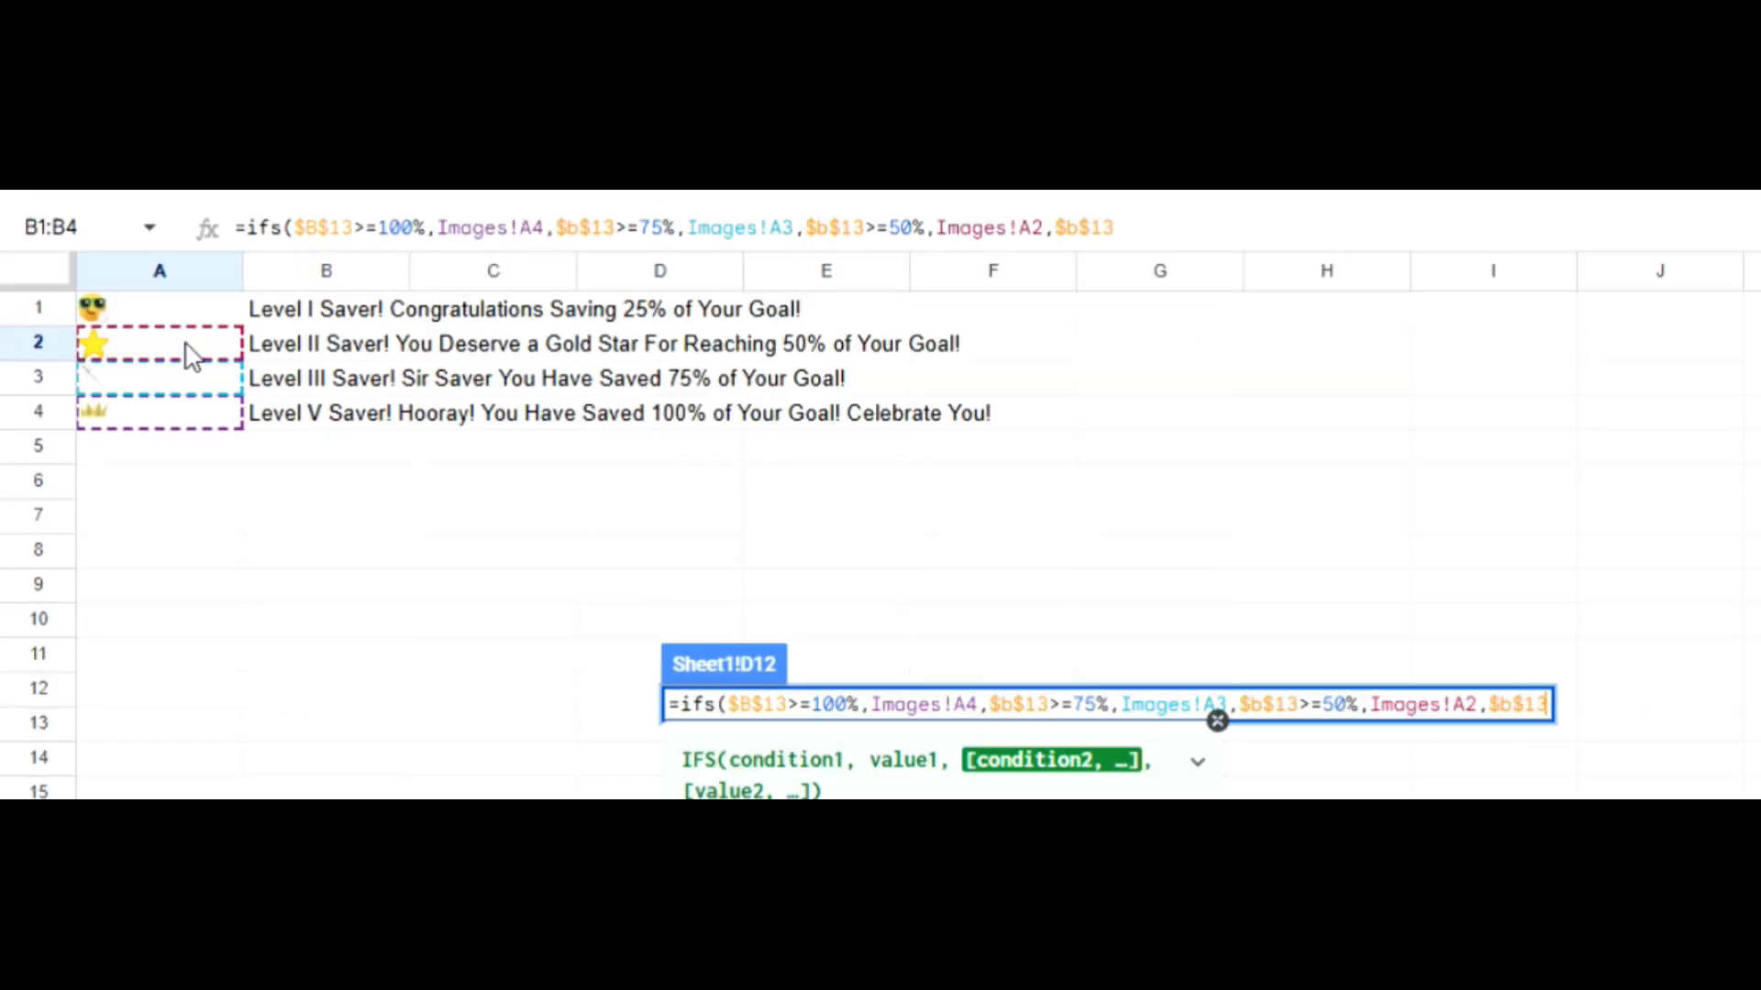
{"action": "type", "text": ">="}
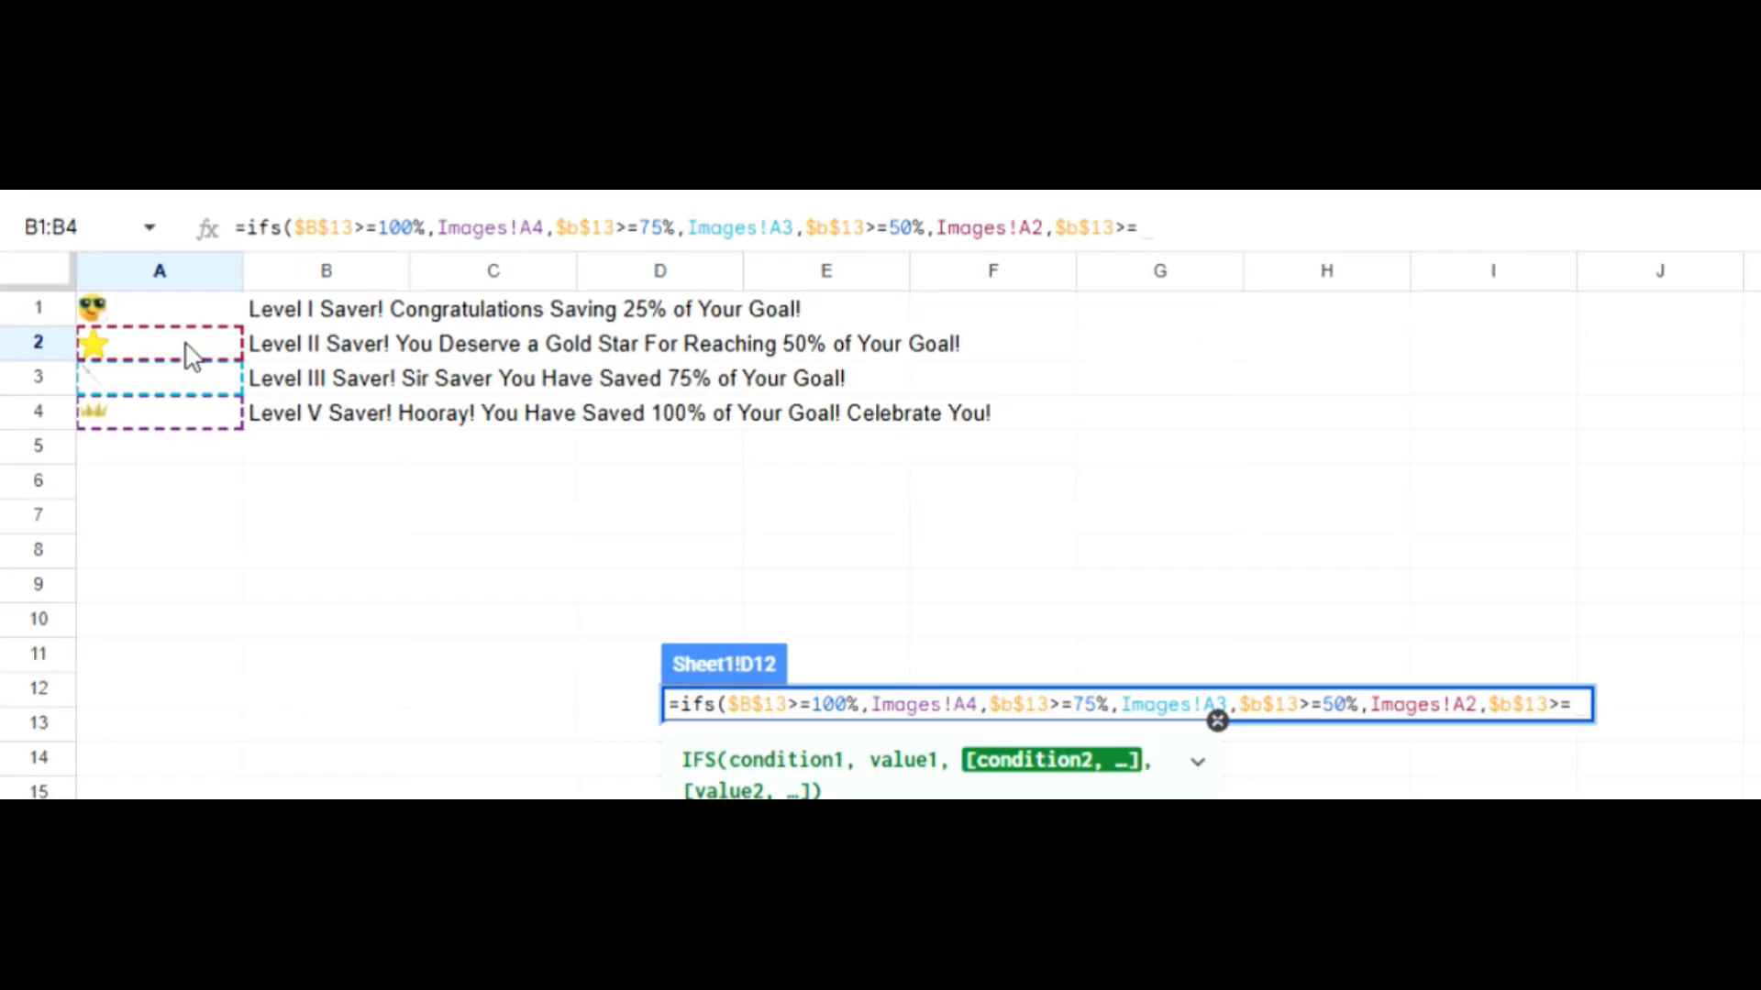
{"action": "type", "text": "25%,"}
{"action": "left_click", "coordinate": [197, 319]}
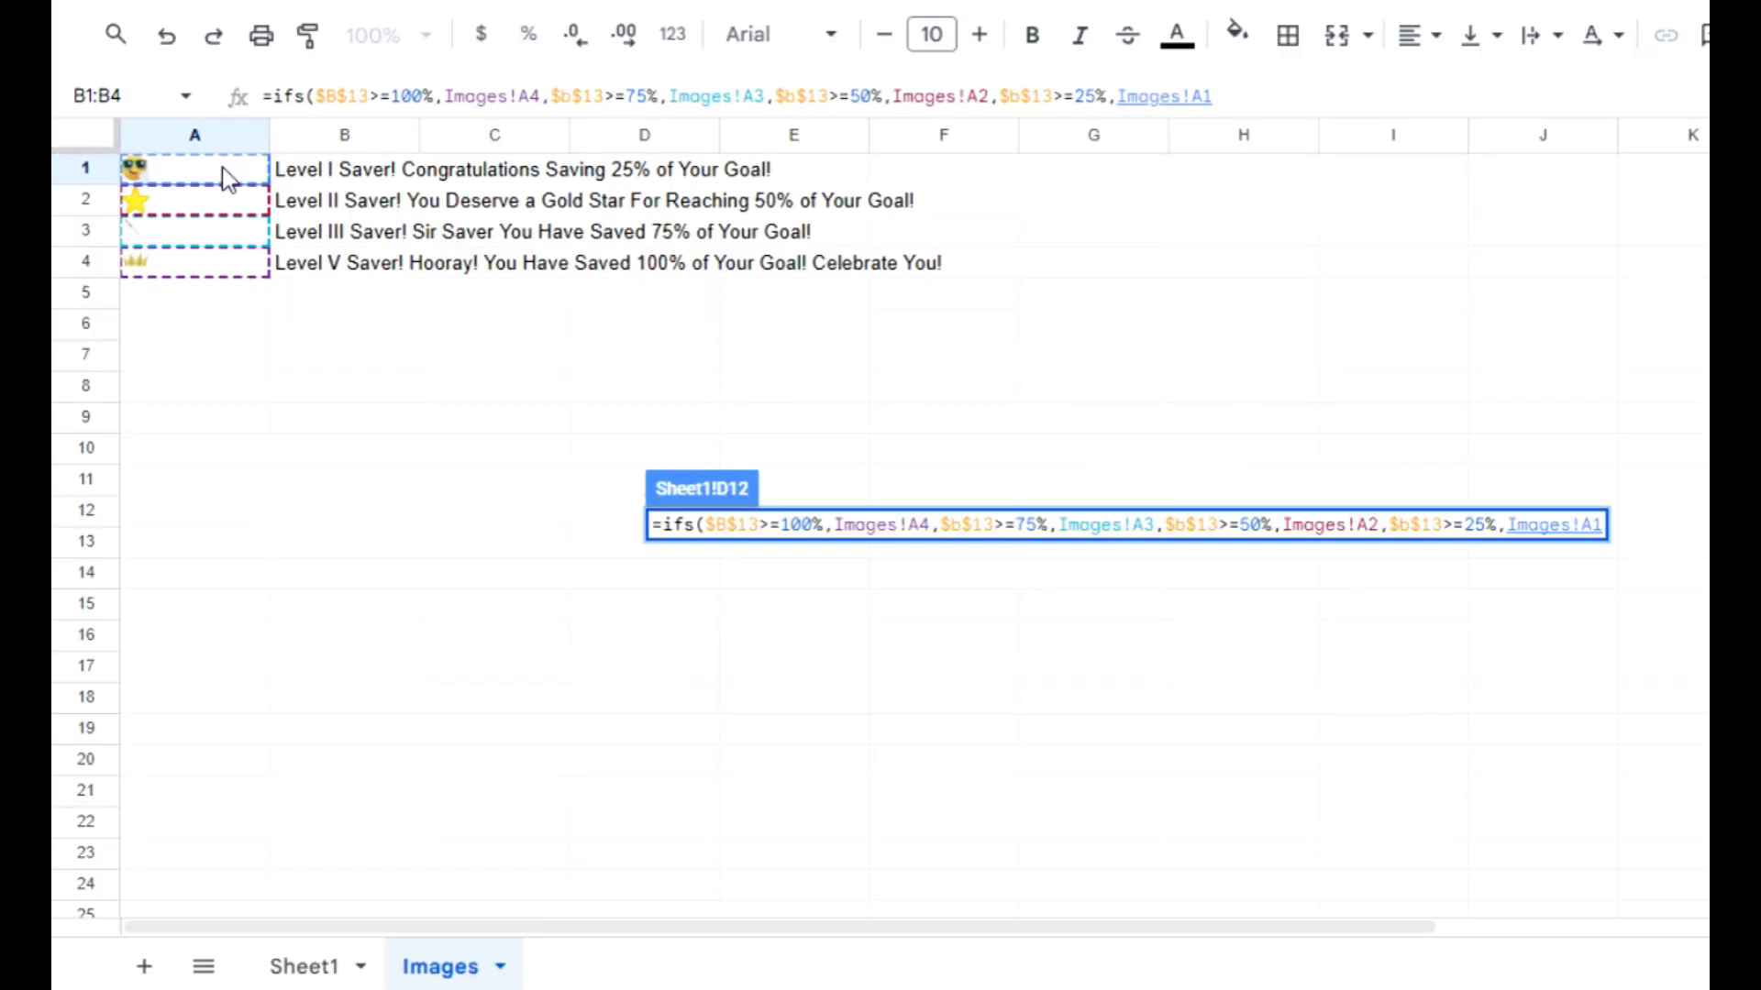
{"action": "type", "text": ")"}
{"action": "key", "text": "Return"}
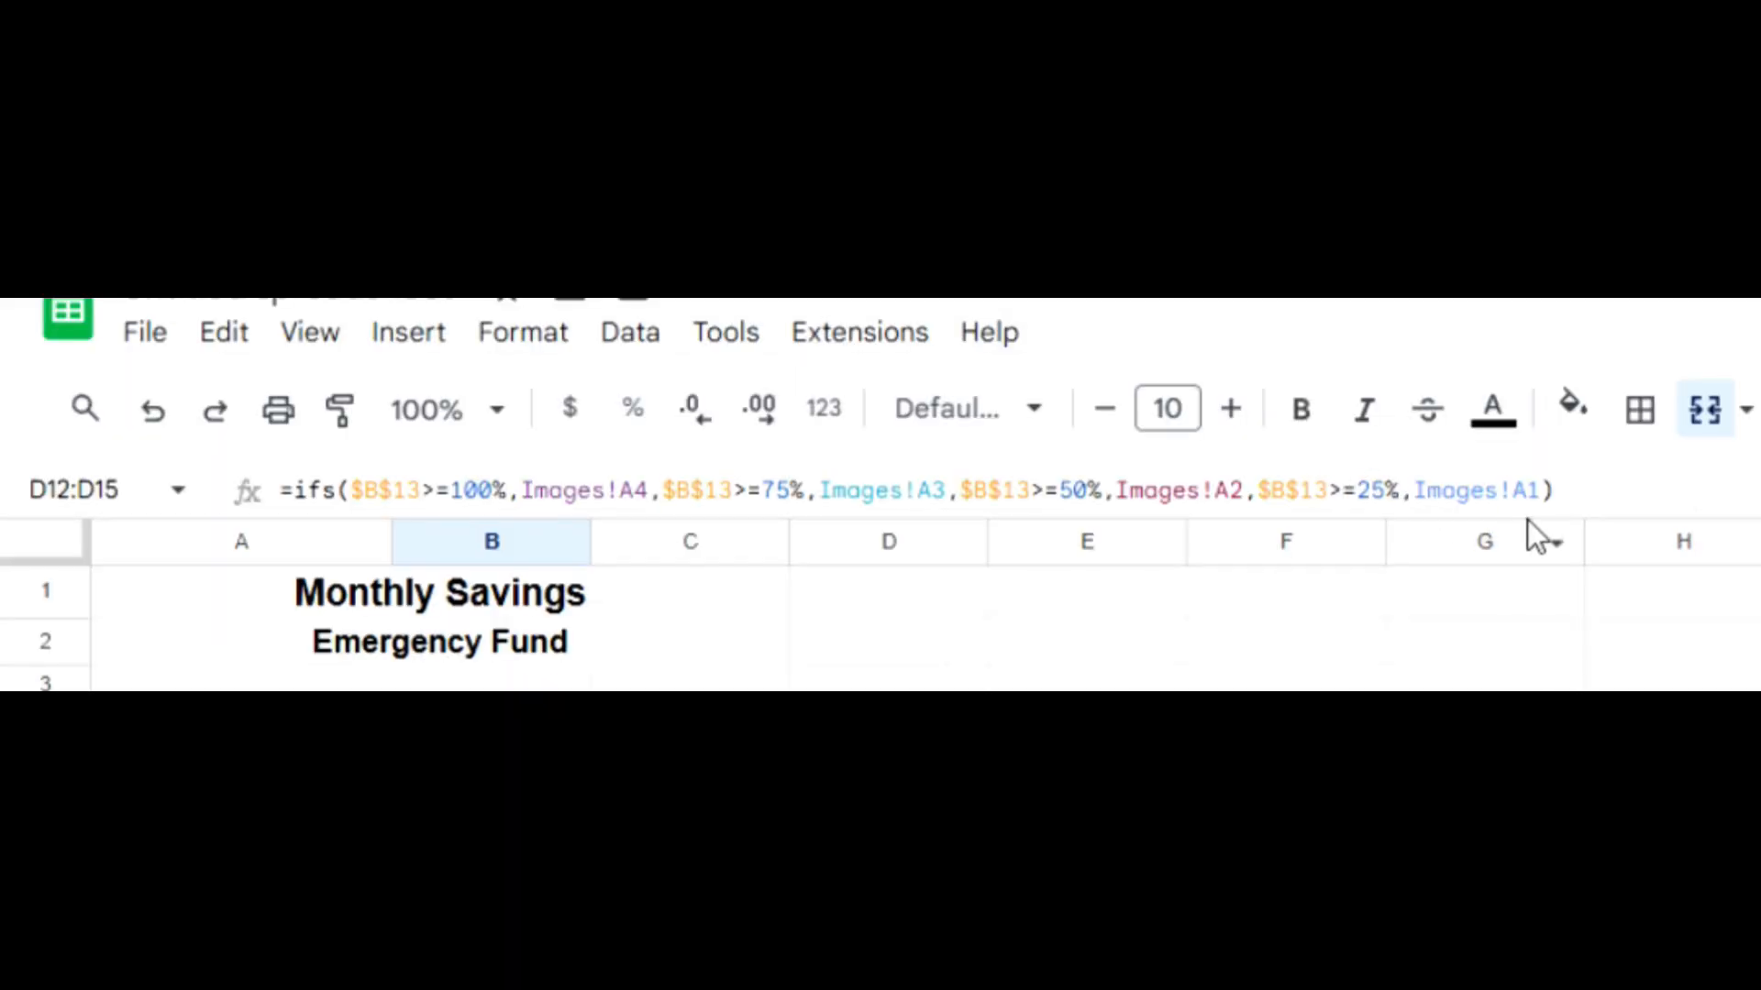
Extend the D12 IFS formula with the fallback pair "True","" so it returns blank below 25%
{"action": "left_click", "coordinate": [1541, 493]}
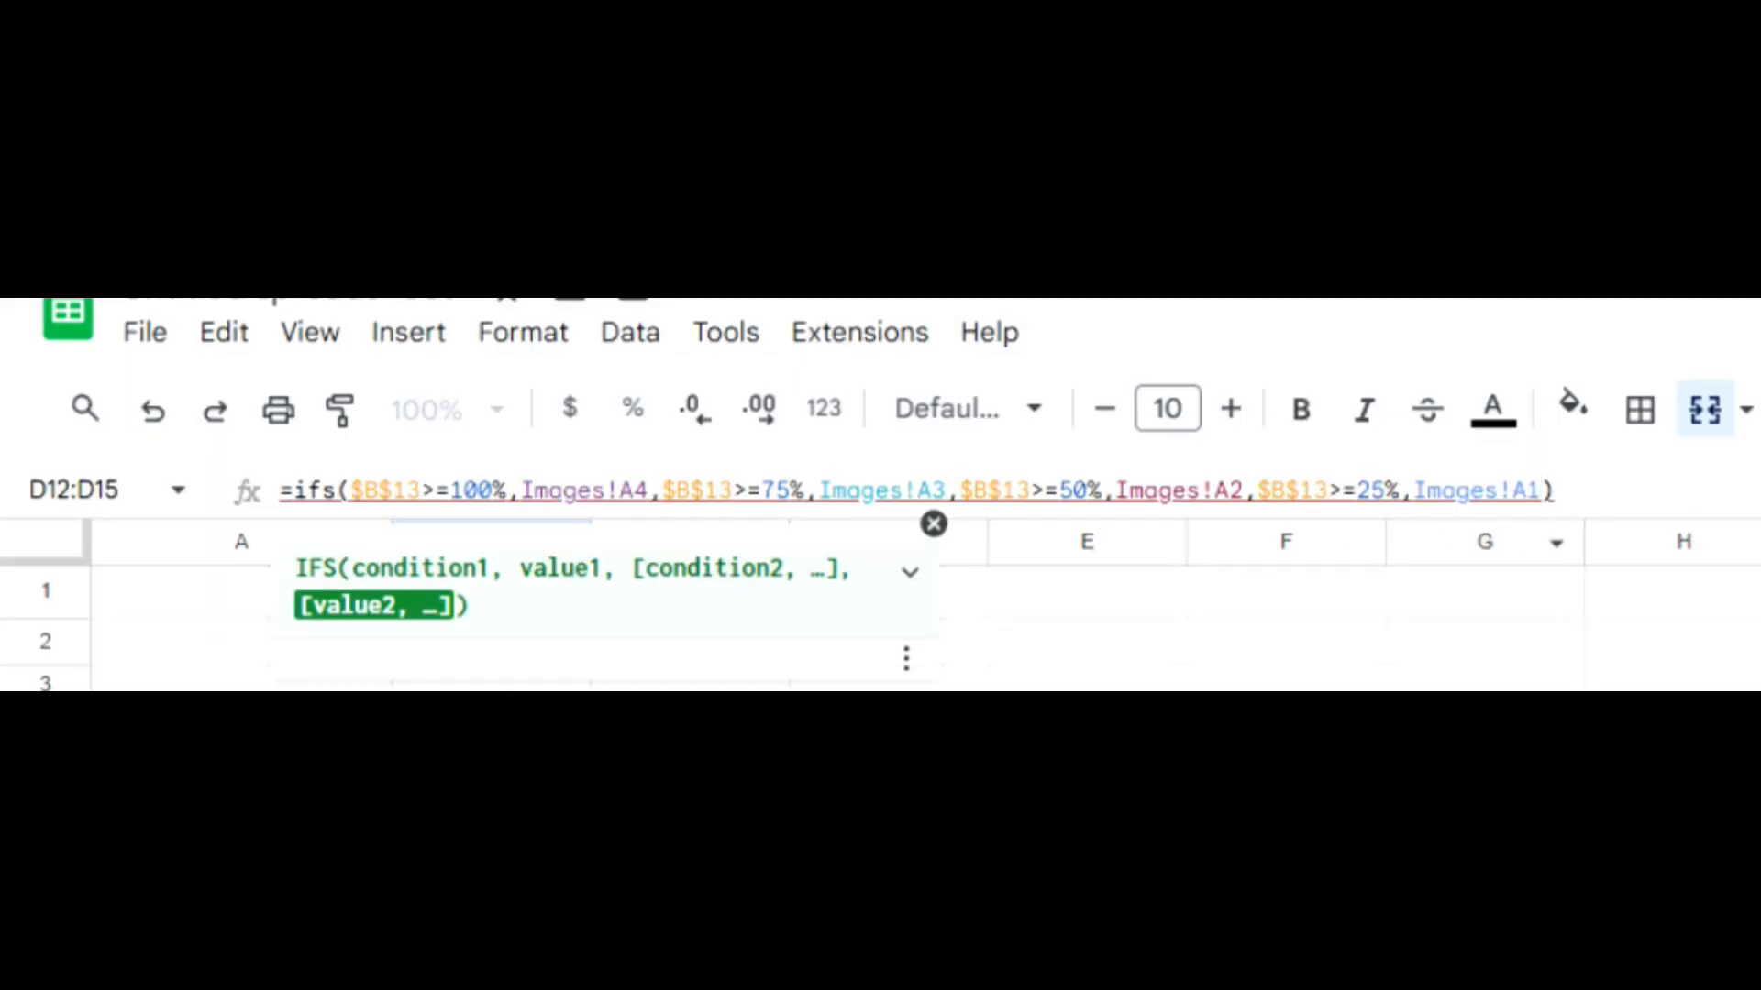
{"action": "type", "text": ", \"True\",\"\""}
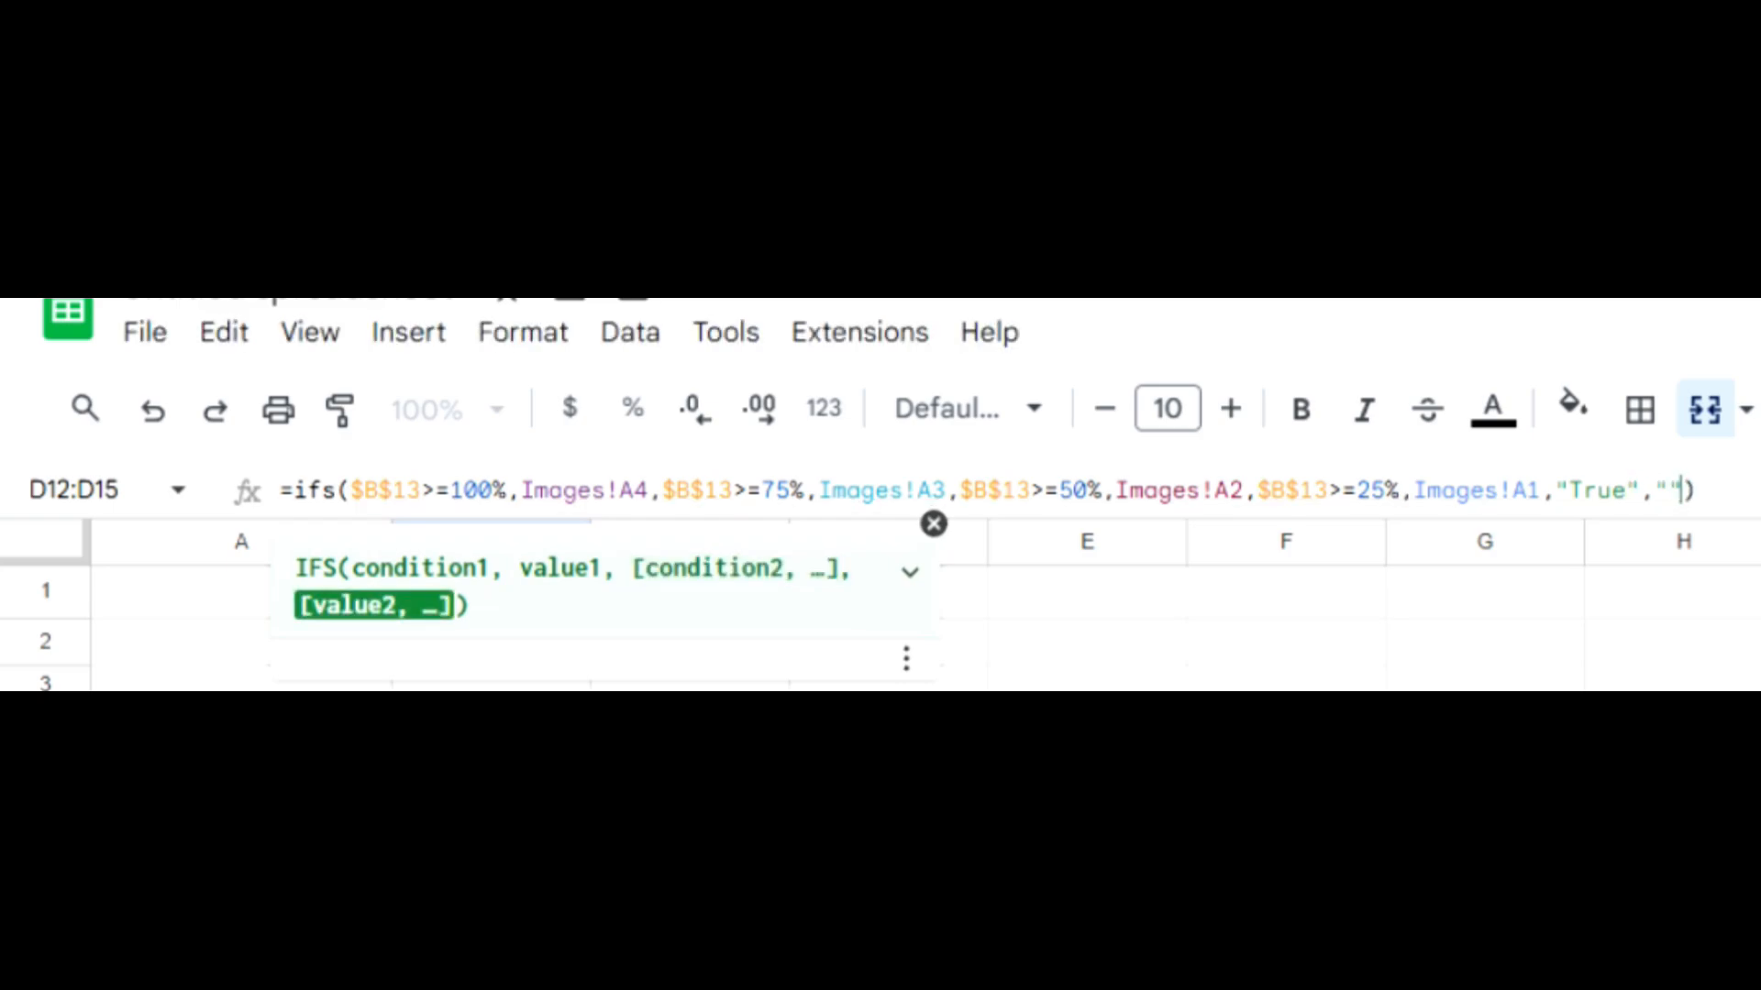
{"action": "key", "text": "Return"}
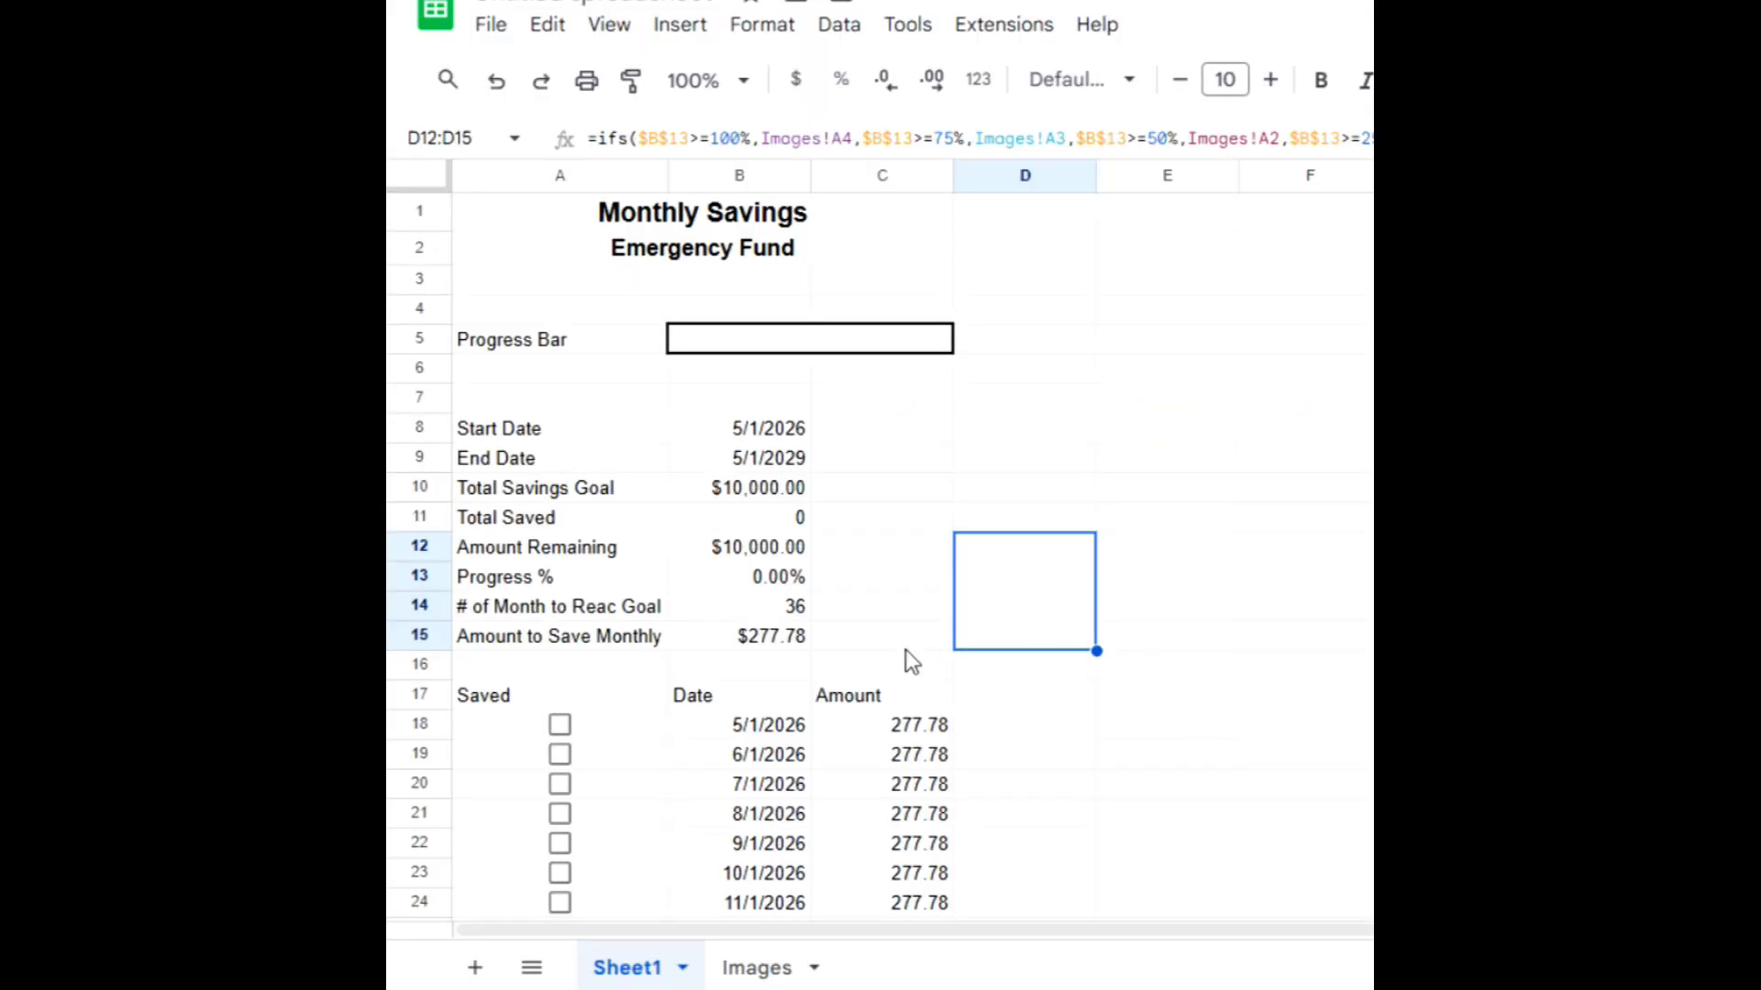
Tick the Saved checkboxes for the months 5/1/2026 through 12/1/2026
{"action": "left_click", "coordinate": [559, 725]}
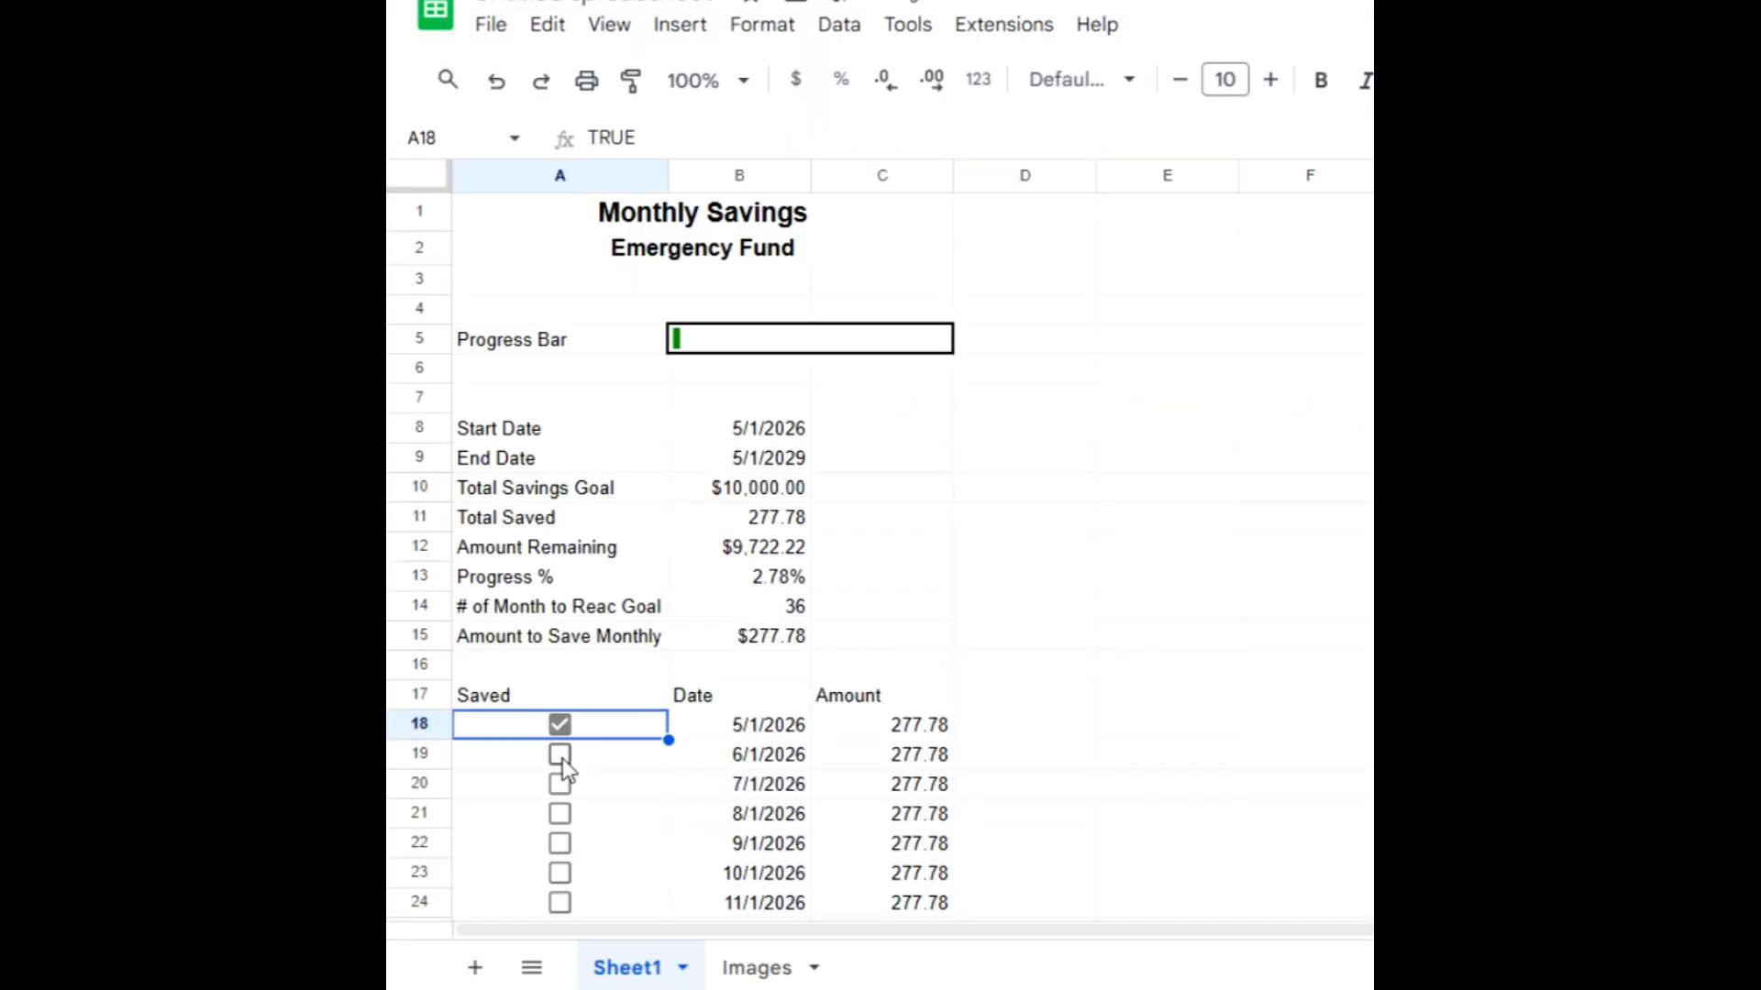
{"action": "left_click", "coordinate": [559, 754]}
{"action": "left_click", "coordinate": [559, 785]}
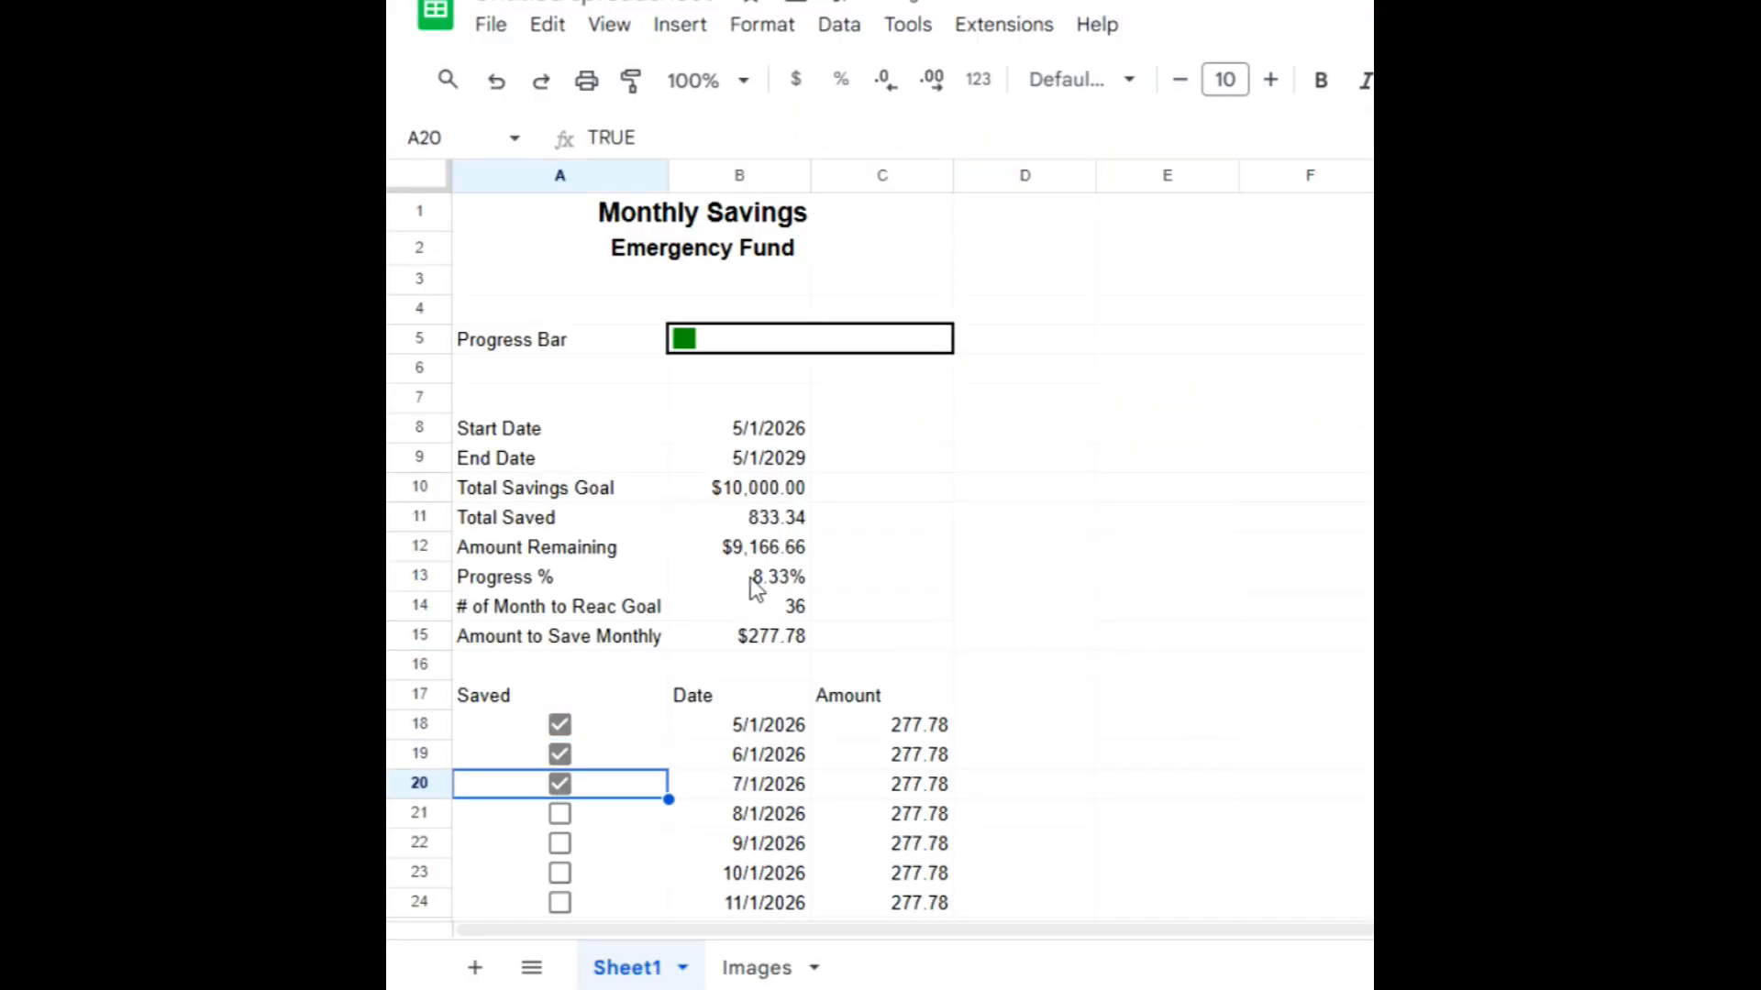
{"action": "left_click", "coordinate": [560, 813]}
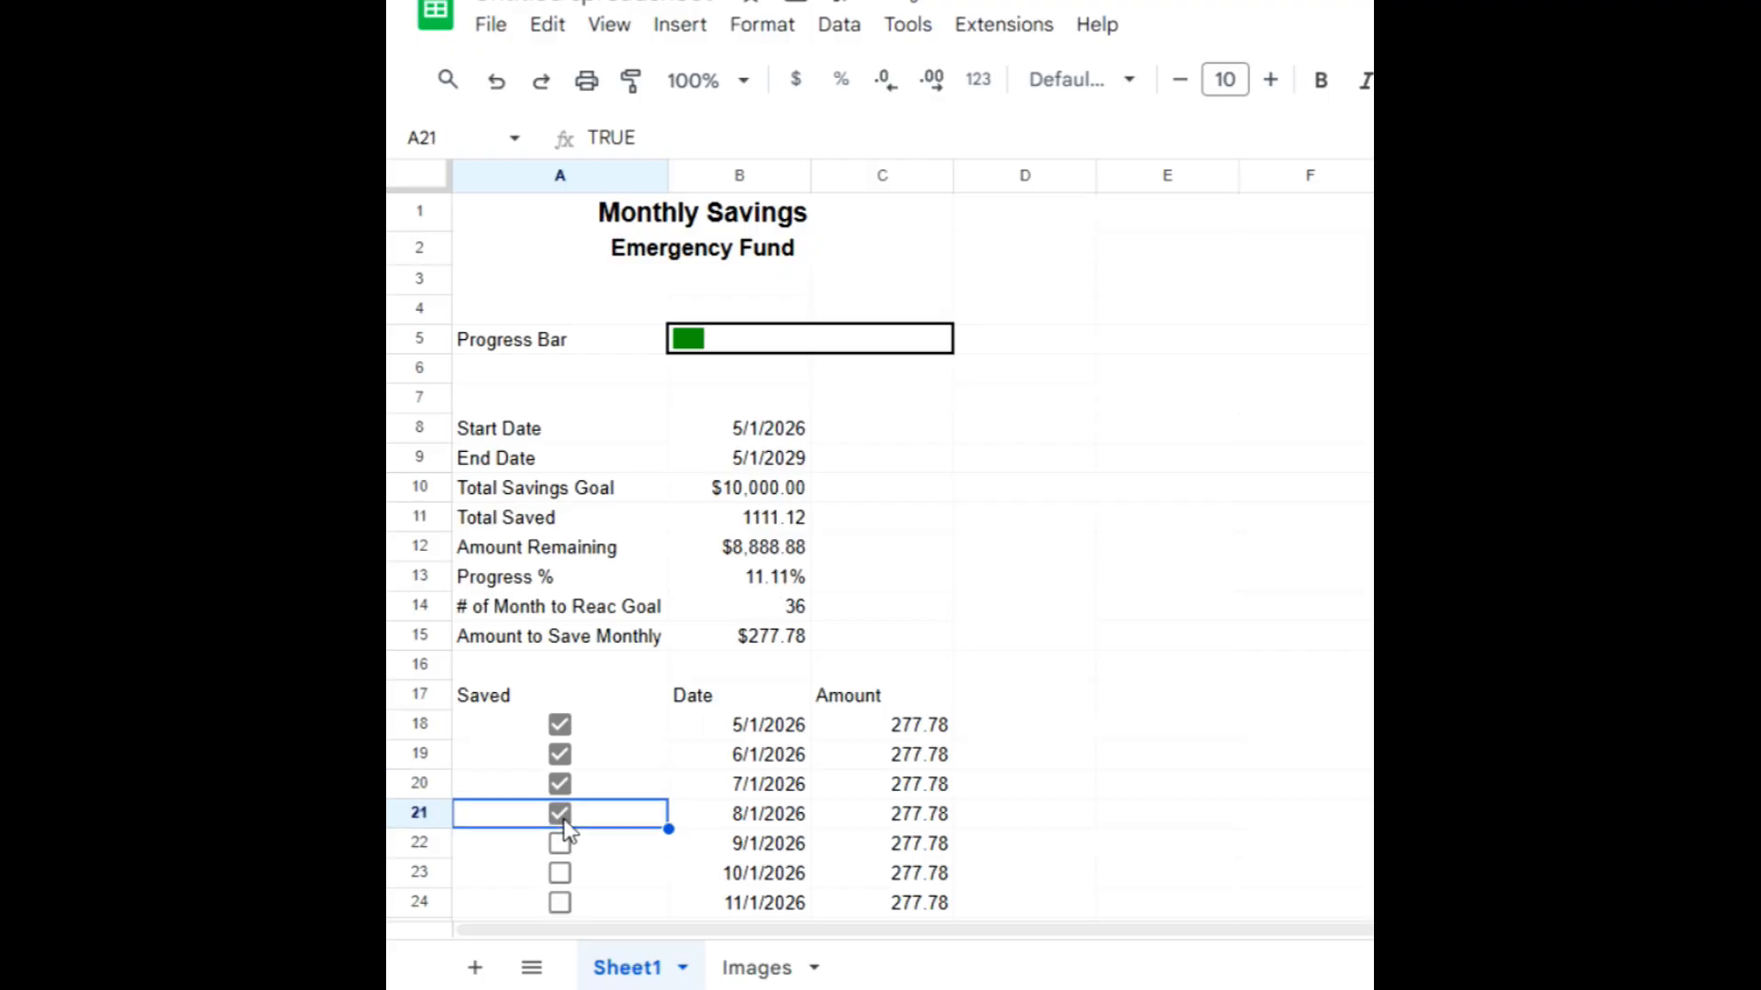
{"action": "left_click", "coordinate": [559, 843]}
{"action": "left_click", "coordinate": [559, 874]}
{"action": "left_click", "coordinate": [560, 903]}
{"action": "scroll", "coordinate": [562, 863], "scroll_direction": "down", "scroll_amount": 2}
{"action": "left_click", "coordinate": [559, 790]}
{"action": "left_click", "coordinate": [559, 821]}
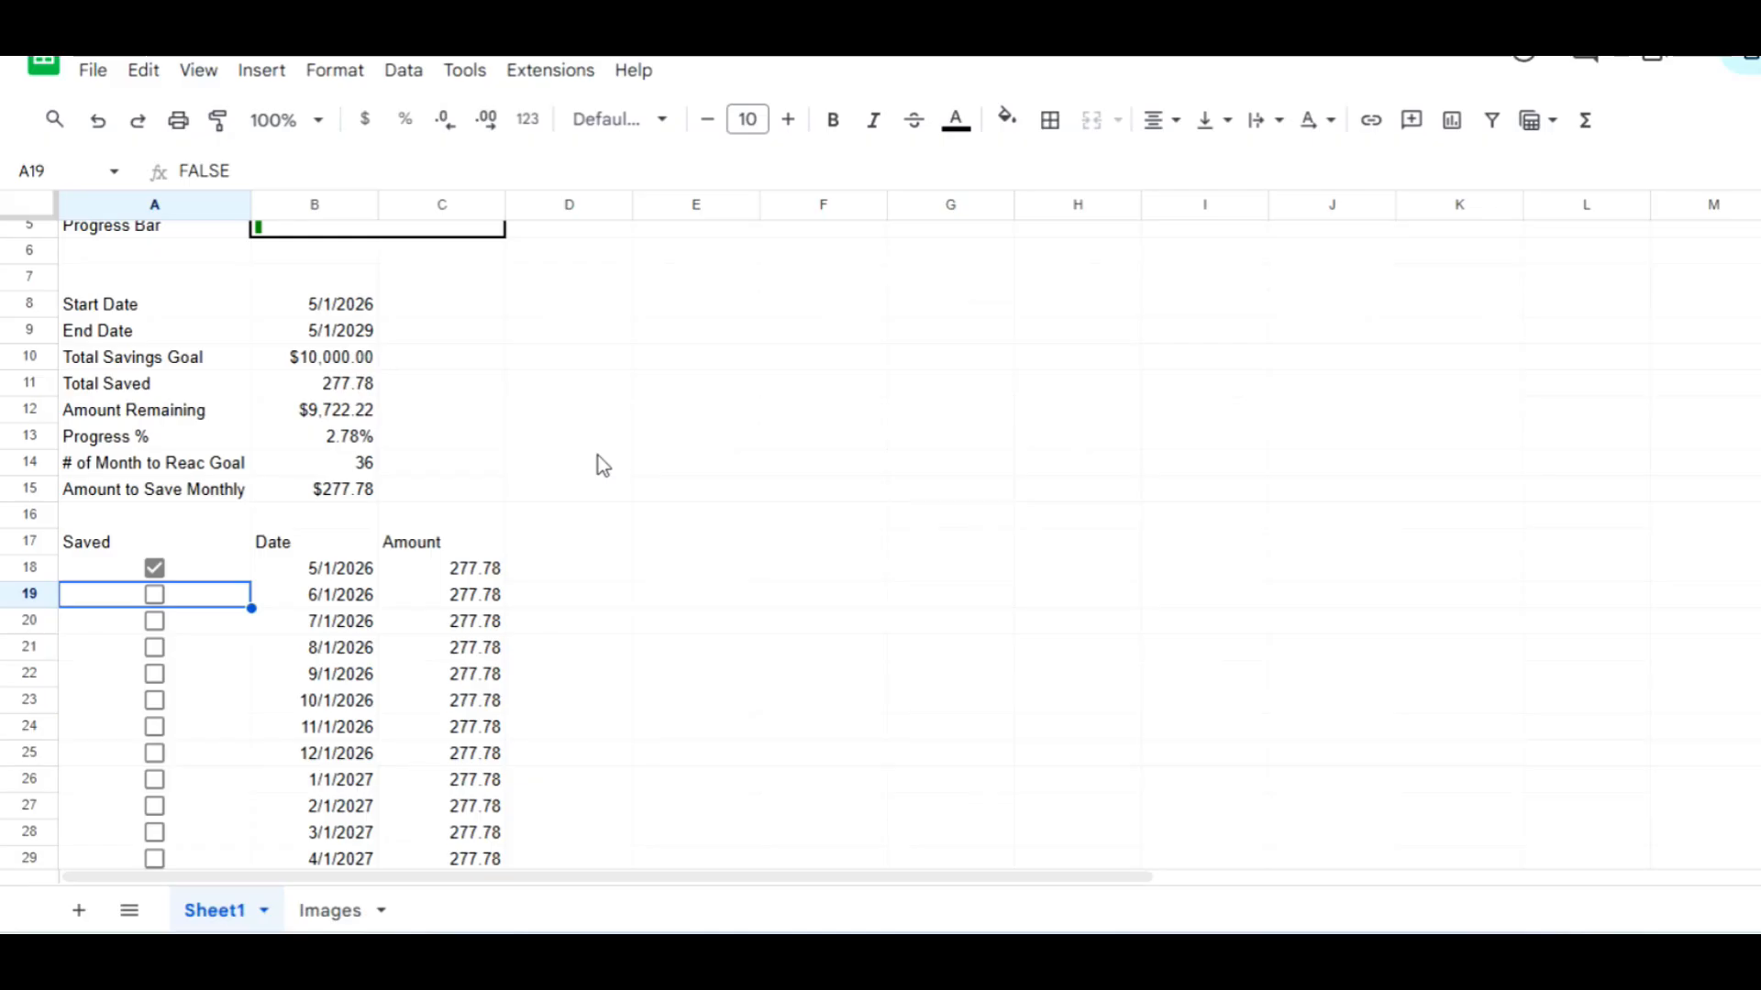
Copy the merged IFS formula cell D12:D15 and paste it at E13
{"action": "left_click", "coordinate": [597, 454]}
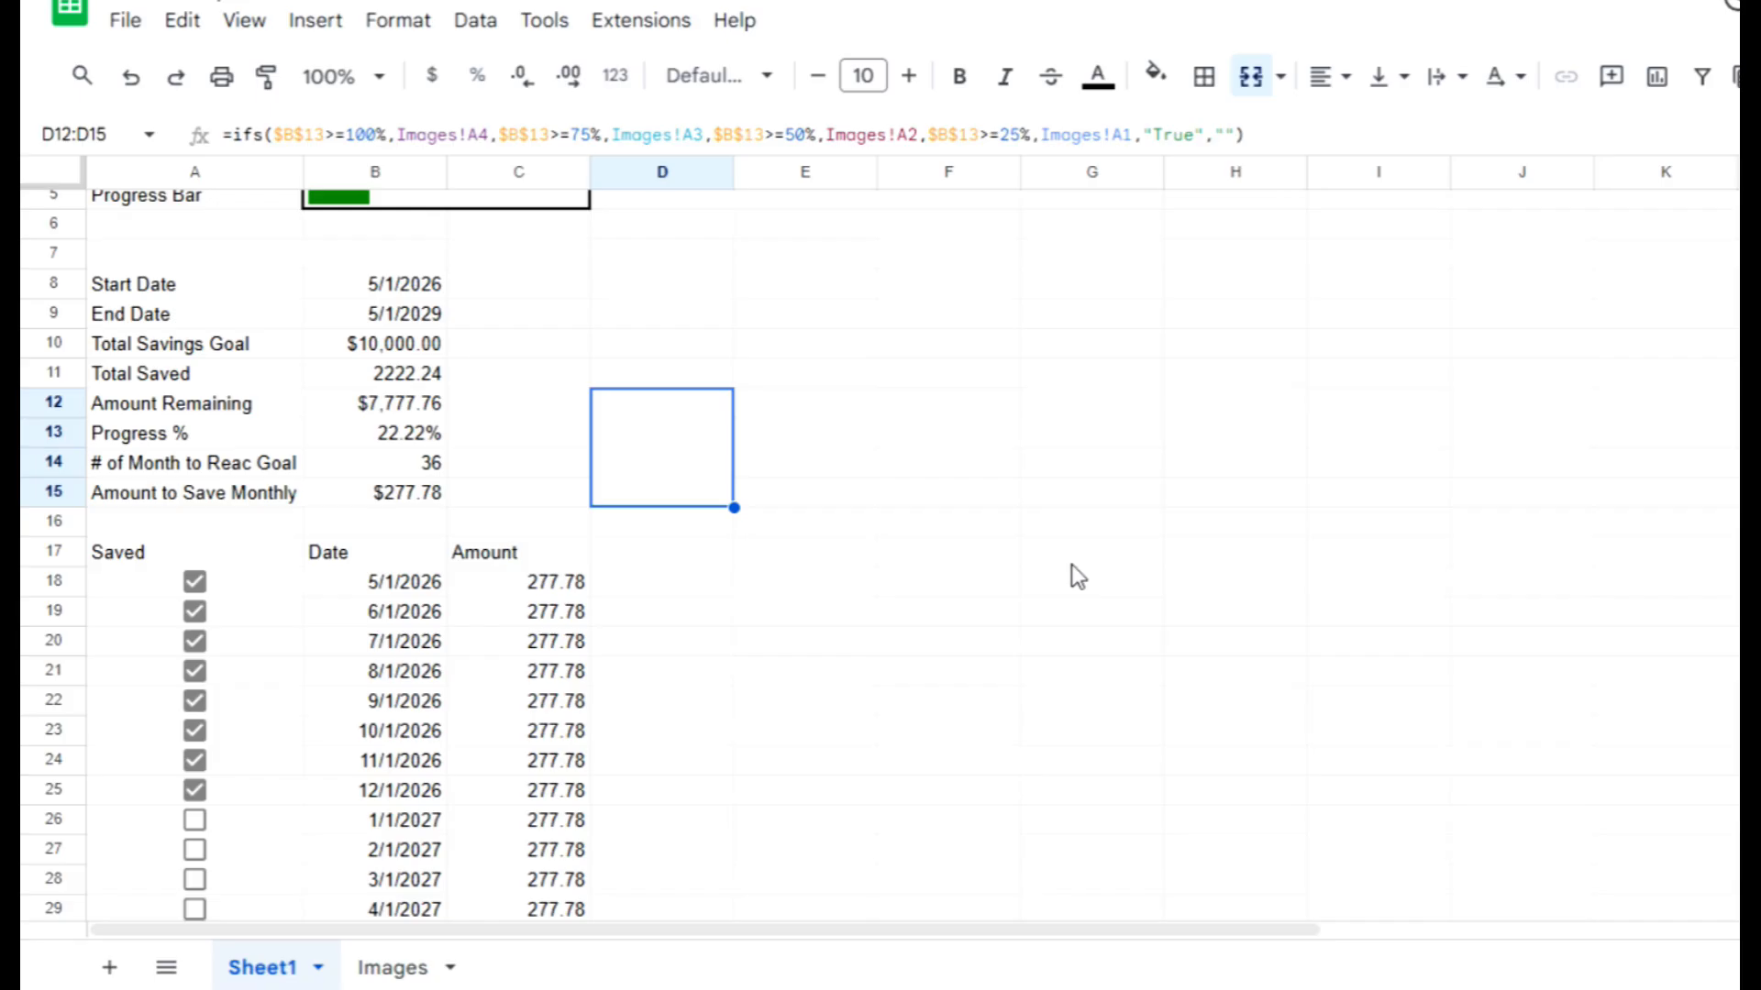
{"action": "key", "text": "ctrl+c"}
{"action": "left_click", "coordinate": [813, 439]}
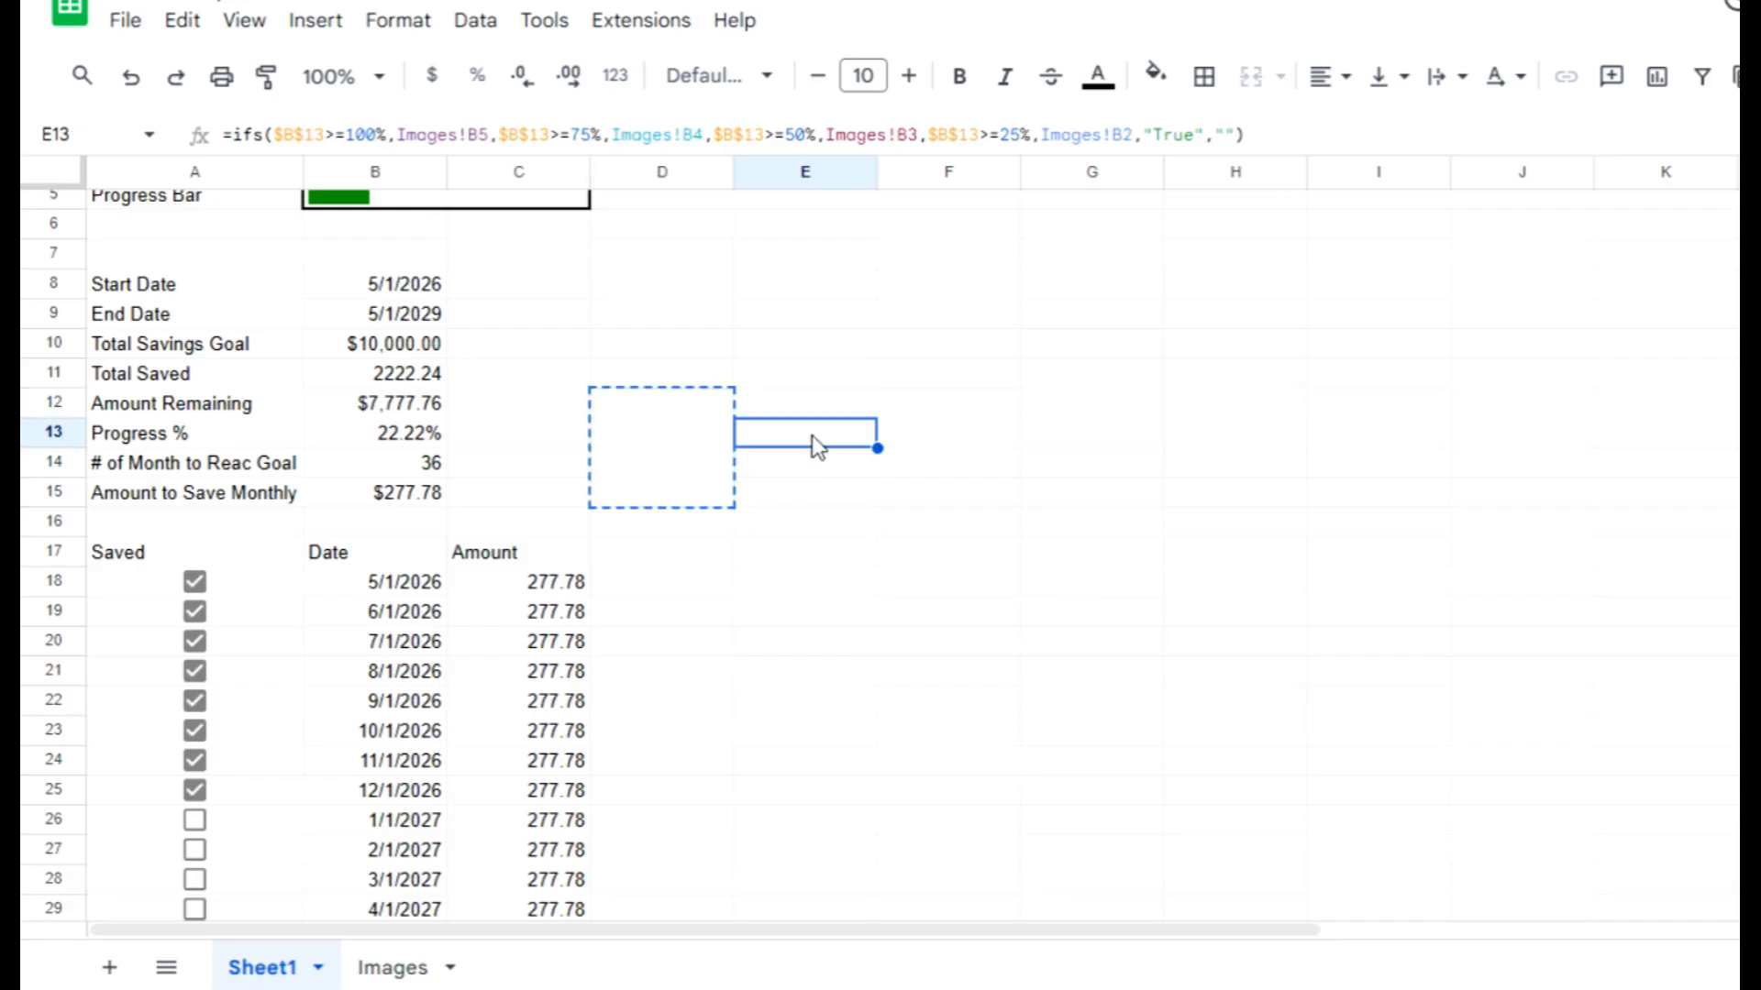
{"action": "key", "text": "ctrl+v"}
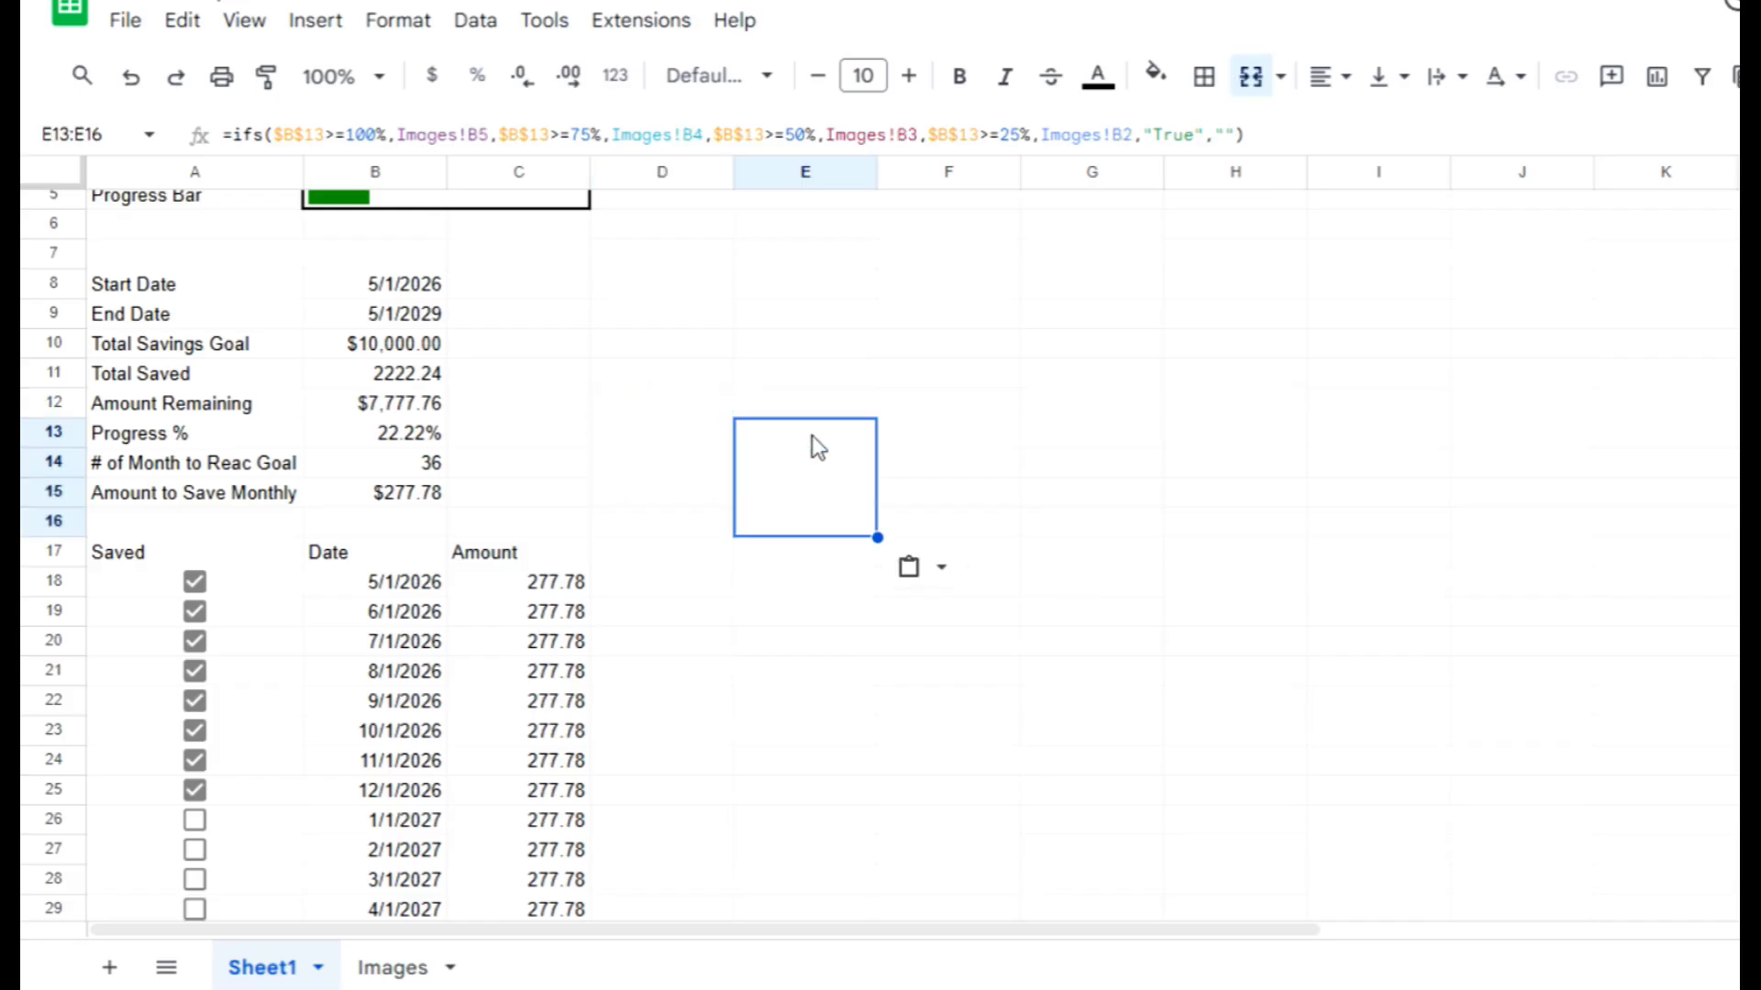
Undo the merged-cell paste at E13 and widen column E to fit the whole milestone message in E13
{"action": "key", "text": "ctrl+z"}
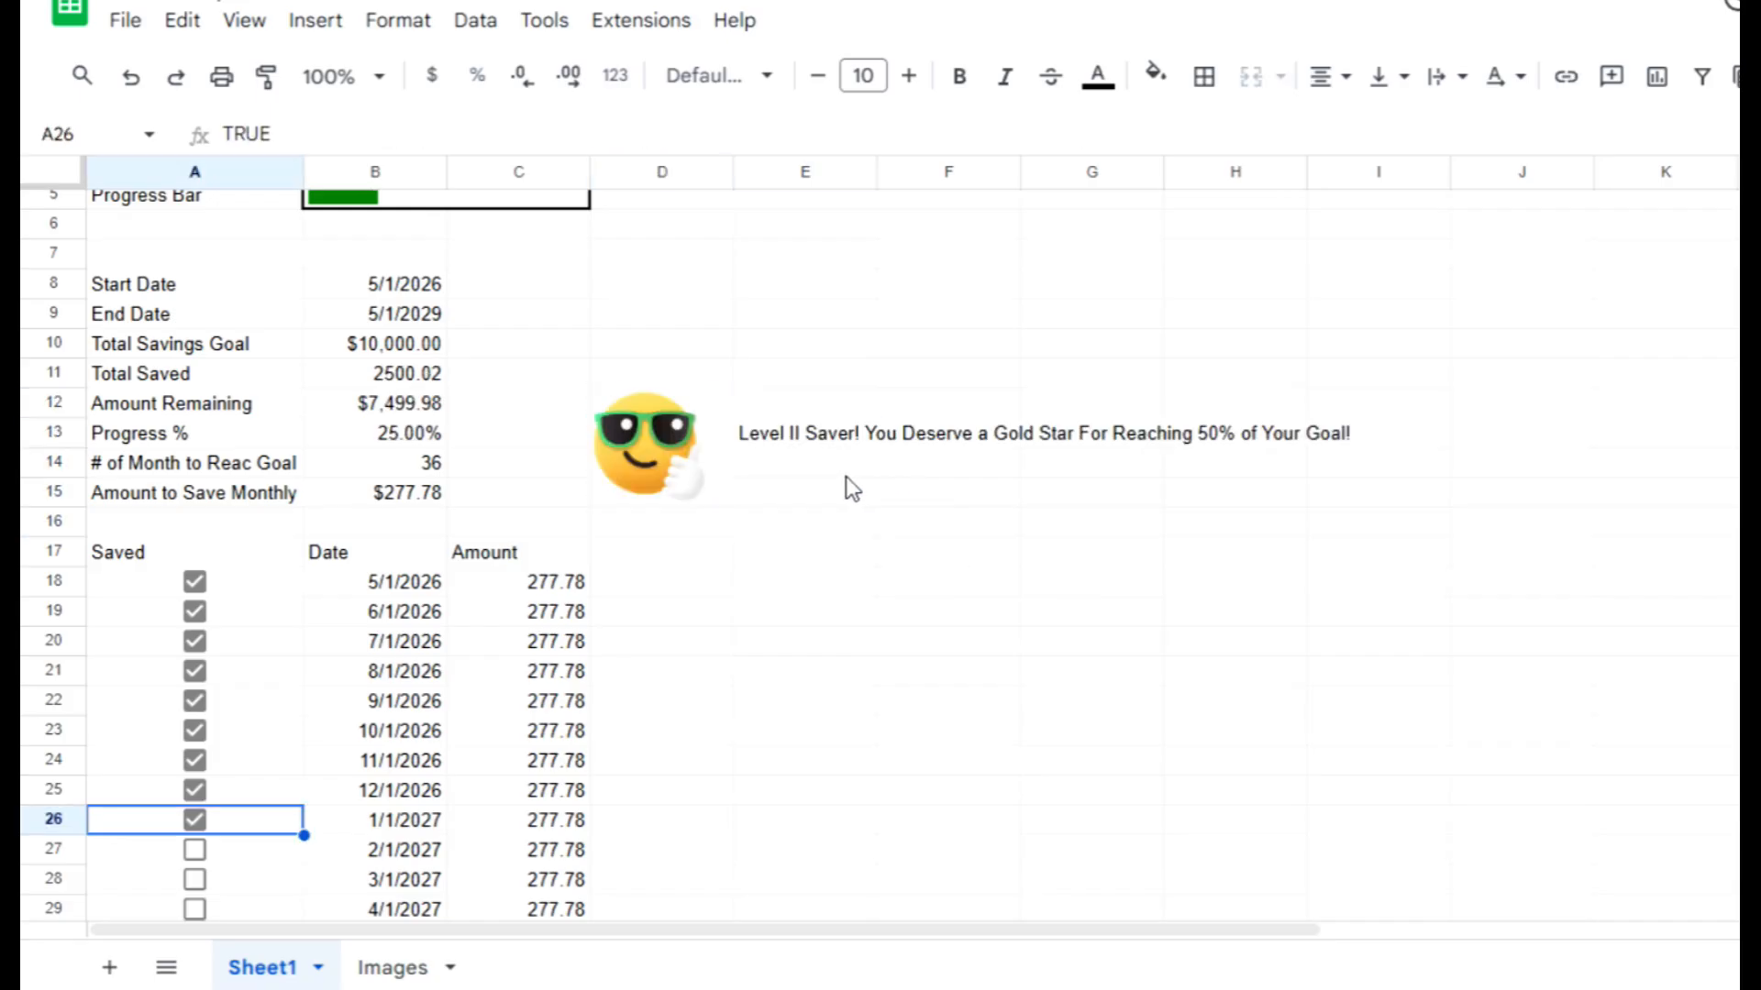
{"action": "left_click", "coordinate": [807, 433]}
{"action": "left_click_drag", "start_coordinate": [877, 172], "coordinate": [1453, 172]}
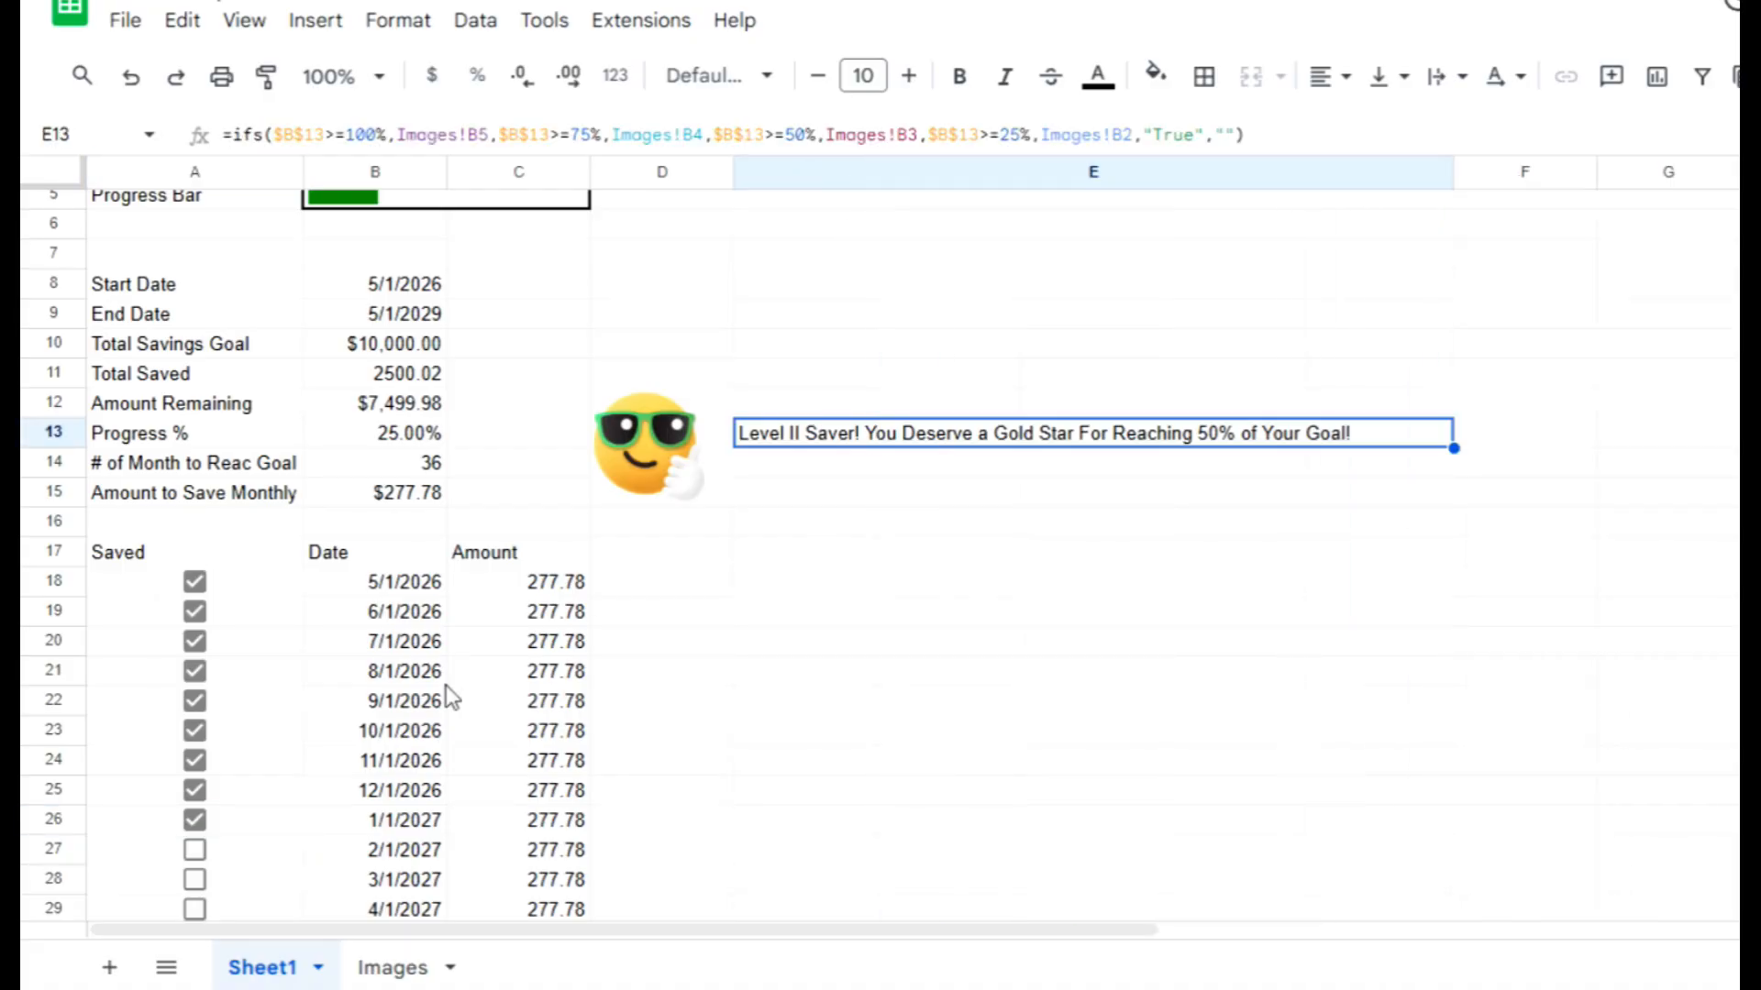
Tick the Saved checkboxes for the months 2/1/2027 through 10/1/2027 to test the next milestone reward
{"action": "scroll", "coordinate": [266, 849], "scroll_direction": "down", "scroll_amount": 2}
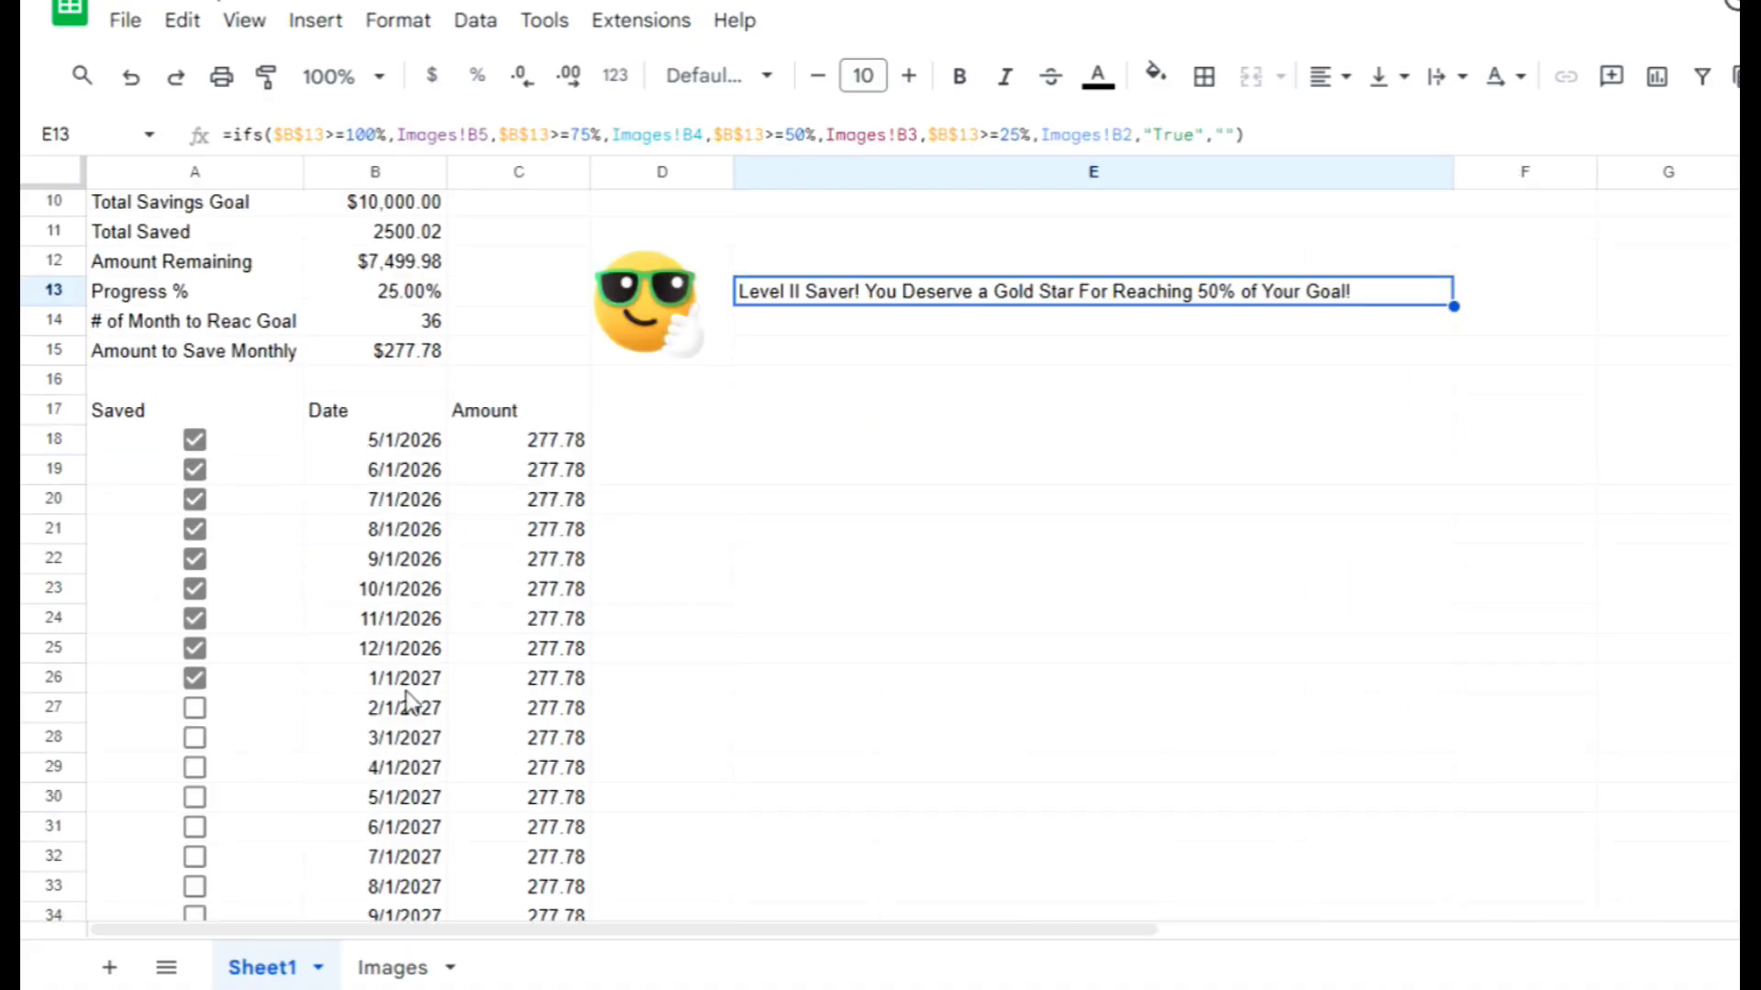
{"action": "scroll", "coordinate": [912, 538], "scroll_direction": "up", "scroll_amount": 2}
{"action": "scroll", "coordinate": [367, 742], "scroll_direction": "down", "scroll_amount": 2}
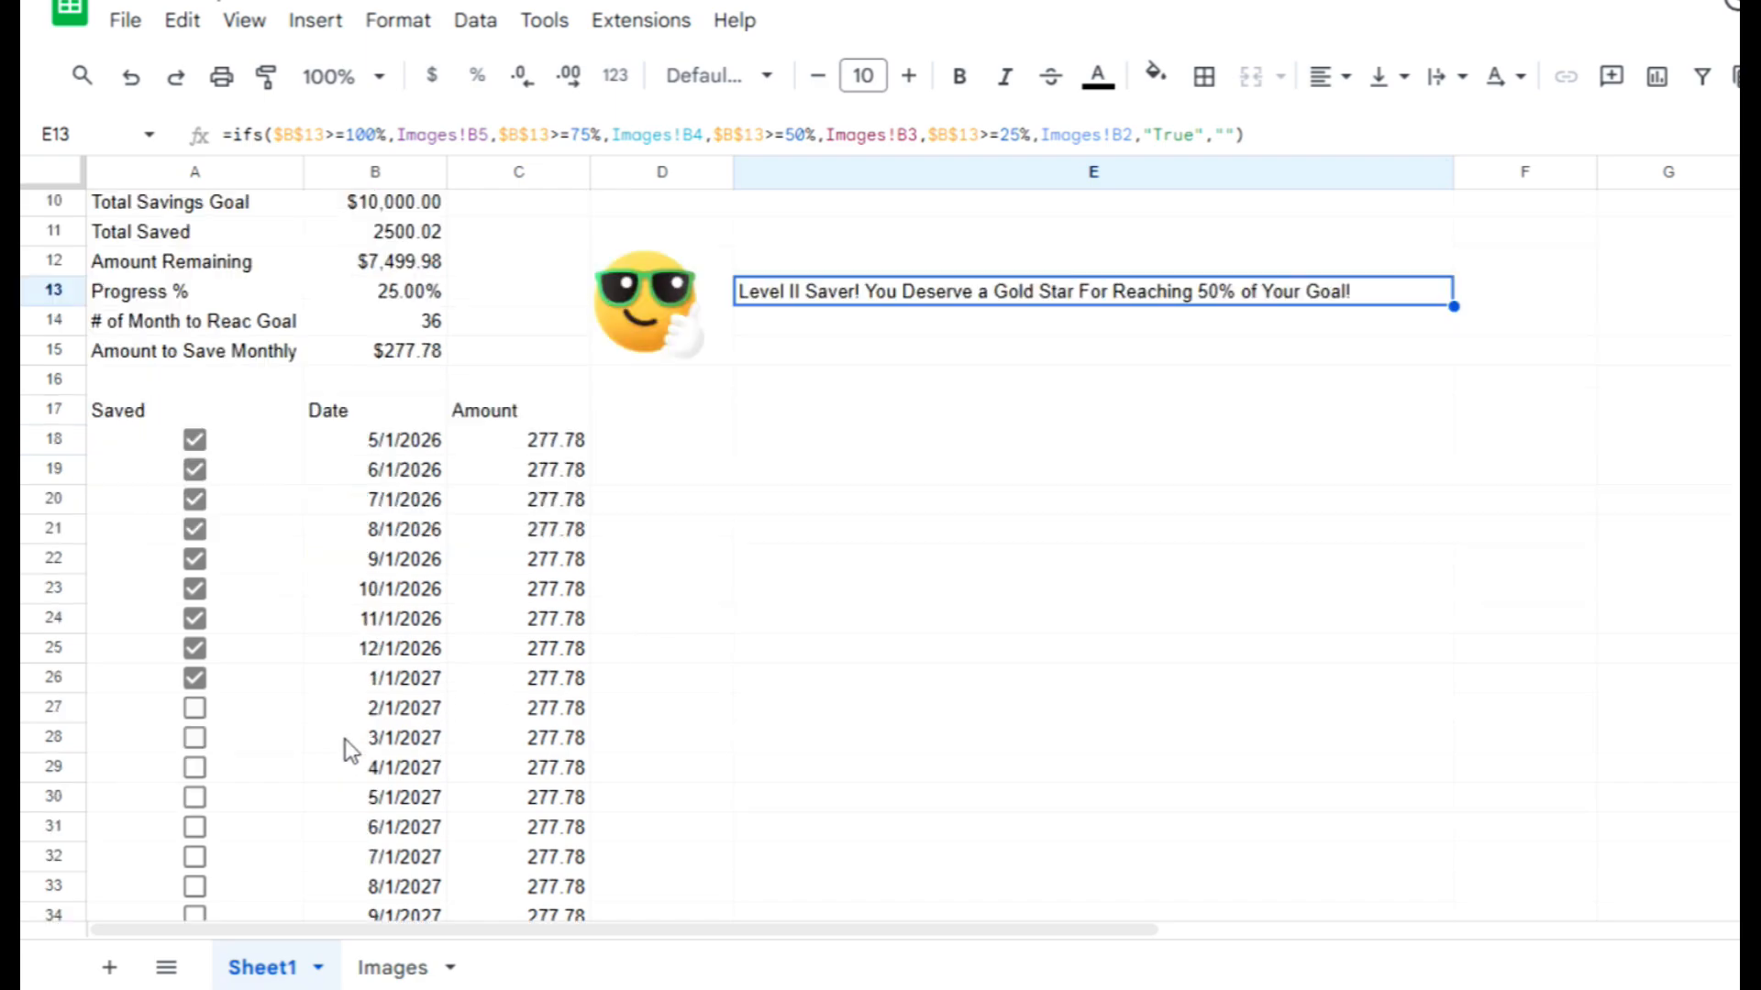
{"action": "left_click", "coordinate": [199, 706]}
{"action": "left_click", "coordinate": [196, 739]}
{"action": "left_click", "coordinate": [196, 767]}
{"action": "left_click", "coordinate": [195, 797]}
{"action": "left_click", "coordinate": [195, 828]}
{"action": "left_click", "coordinate": [196, 857]}
{"action": "left_click", "coordinate": [196, 887]}
{"action": "scroll", "coordinate": [200, 871], "scroll_direction": "down", "scroll_amount": 2}
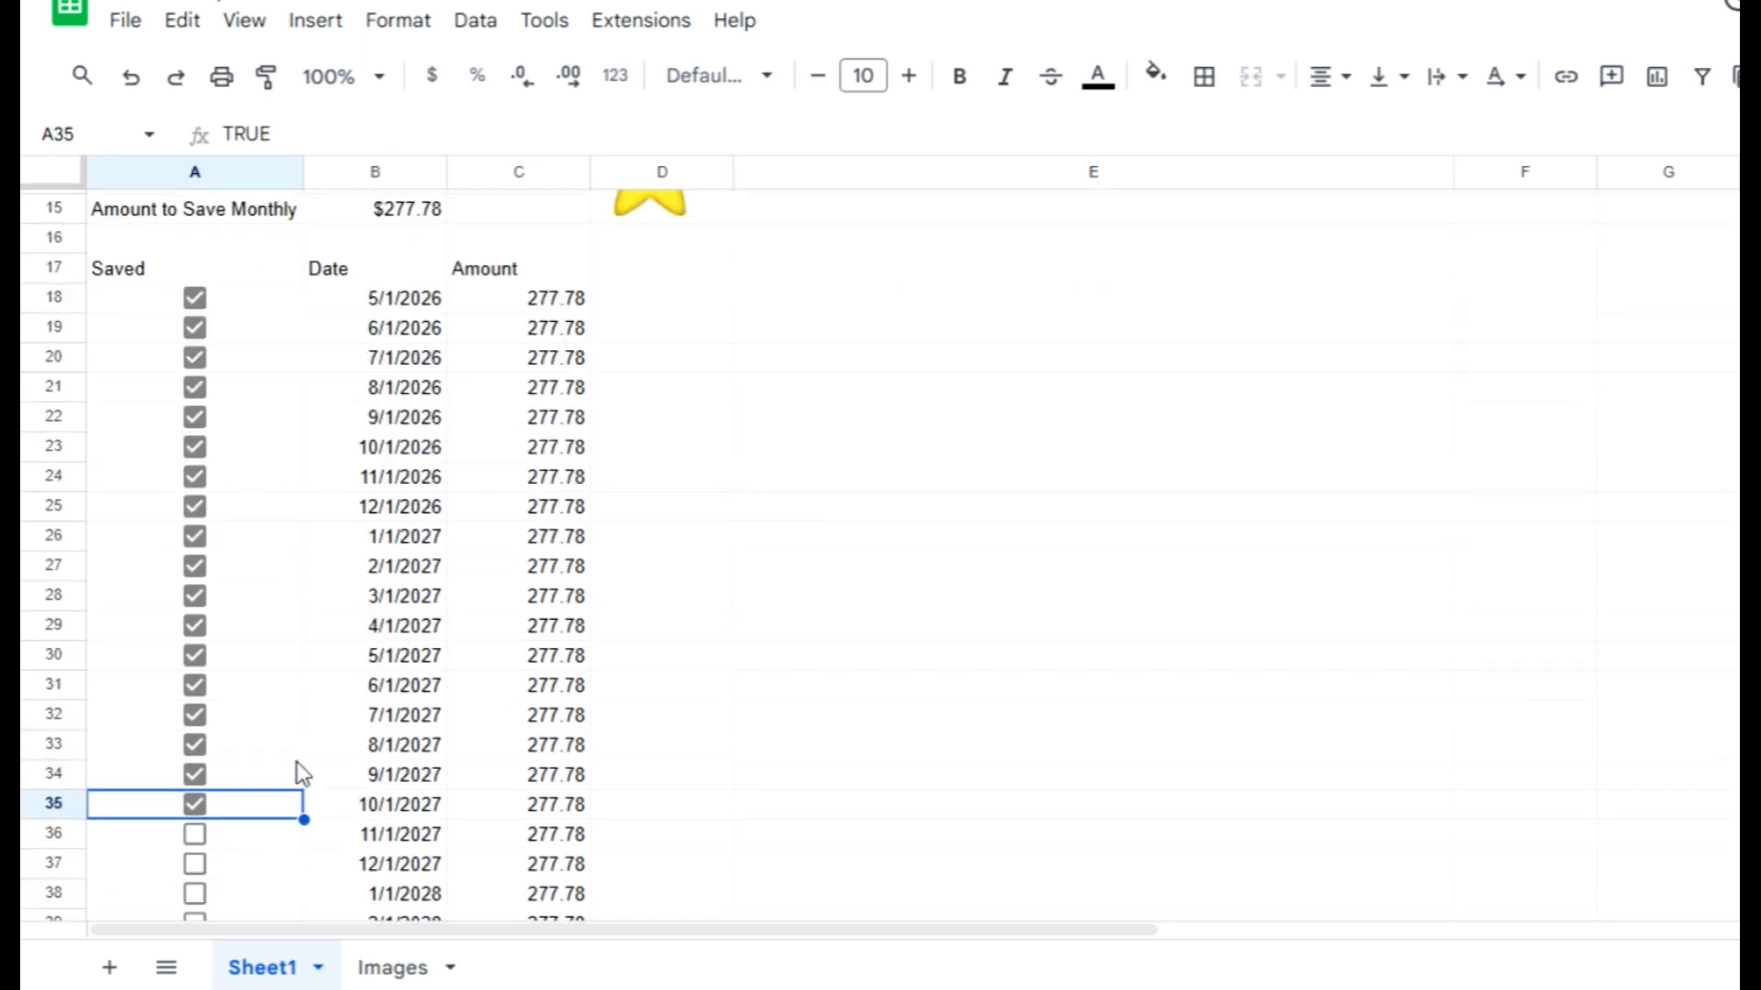
{"action": "scroll", "coordinate": [1226, 605], "scroll_direction": "up", "scroll_amount": 4}
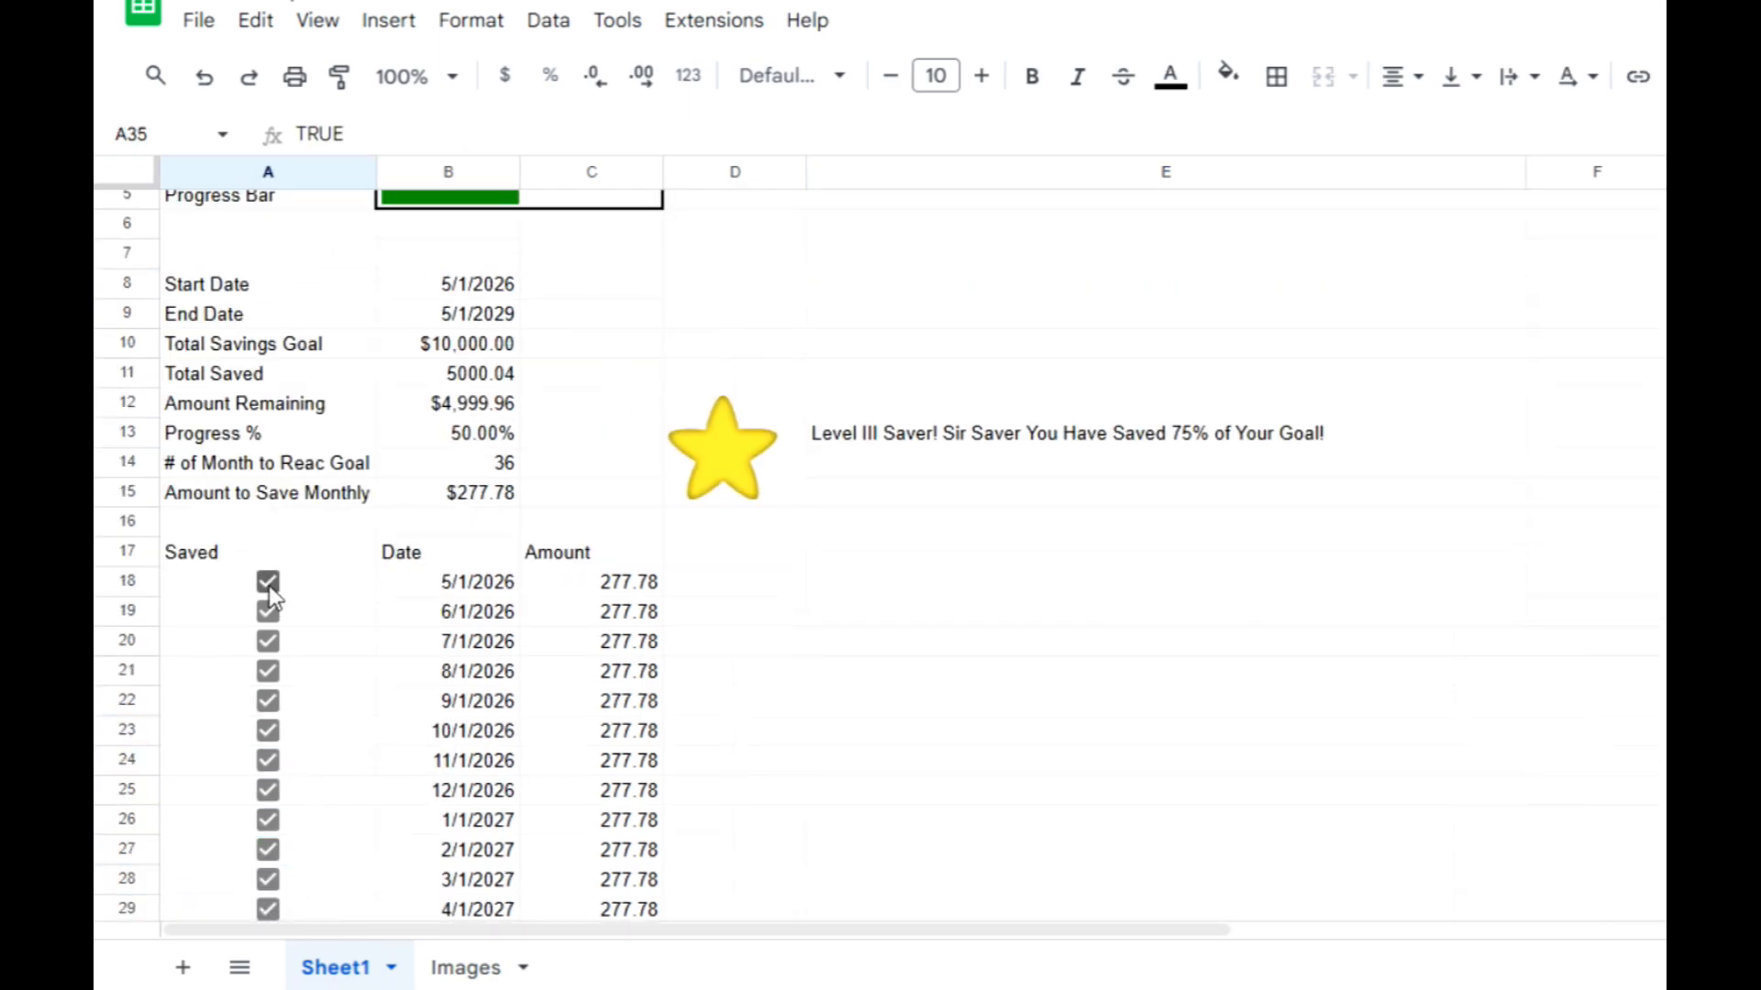
Clear all the ticked Saved checkboxes from 5/1/2026 through 10/1/2027
{"action": "left_click", "coordinate": [268, 581]}
{"action": "left_click", "coordinate": [268, 612]}
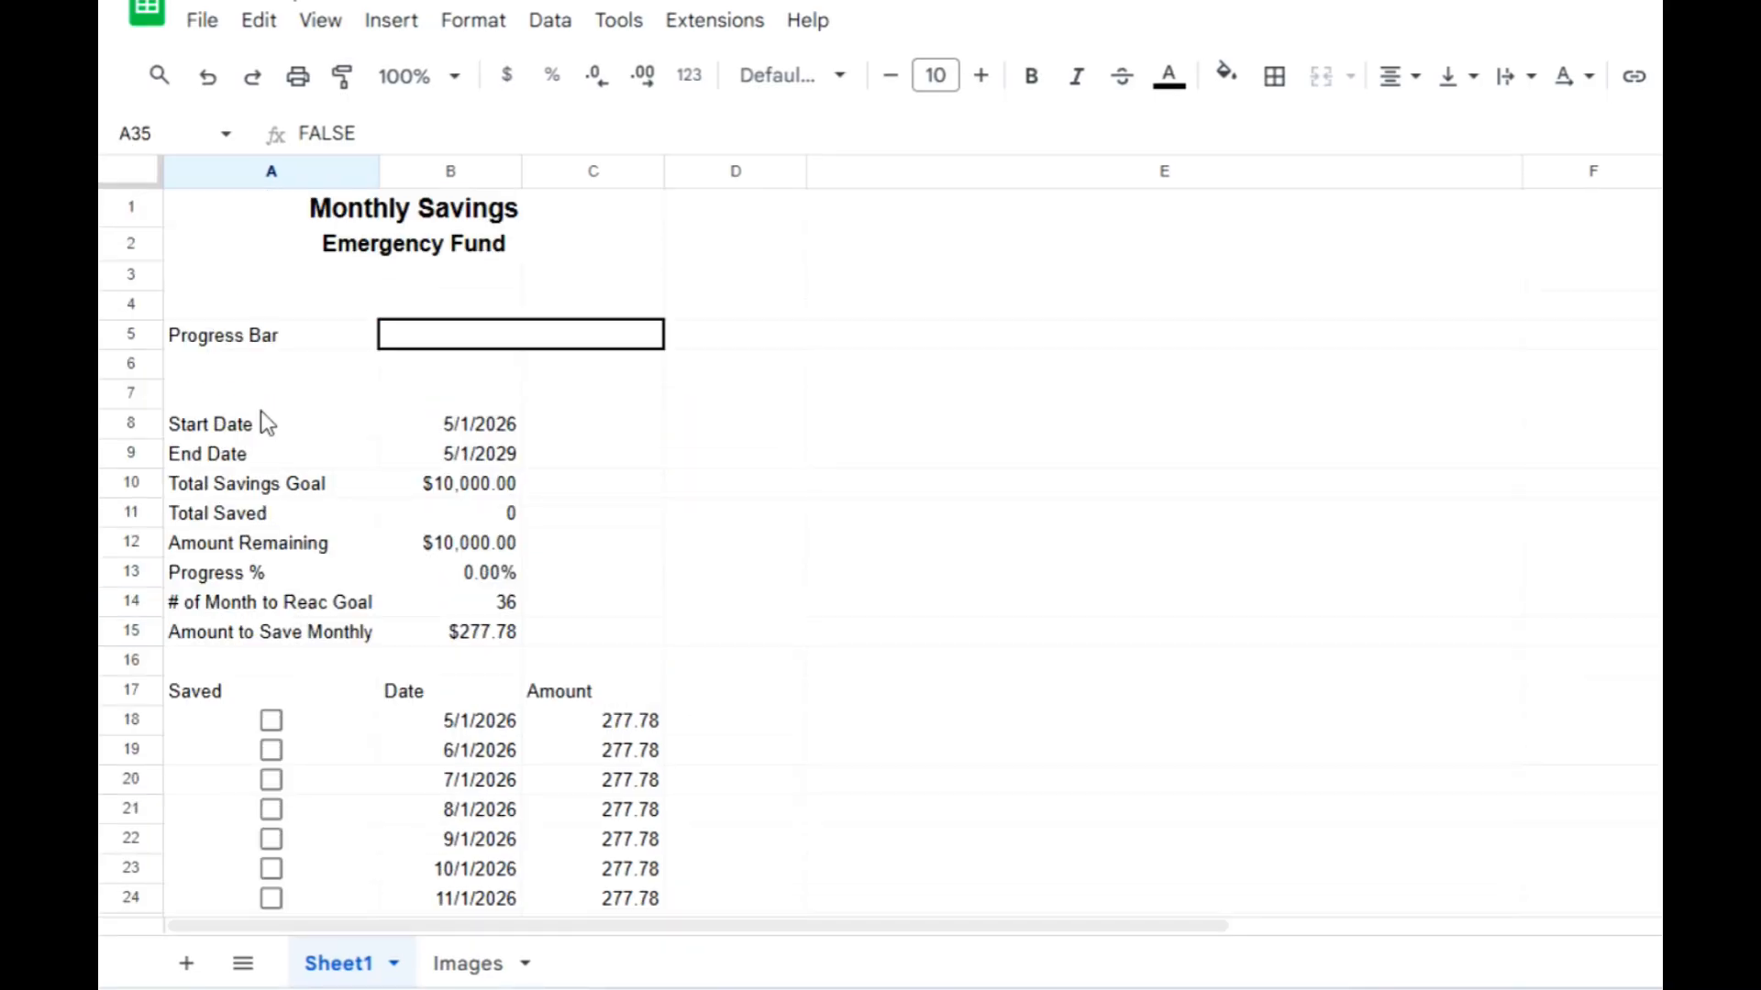
Bold the Progress Bar label, the summary labels in A8:A15 and the table headers in A17:C17, and autofit column A
{"action": "left_click", "coordinate": [234, 337]}
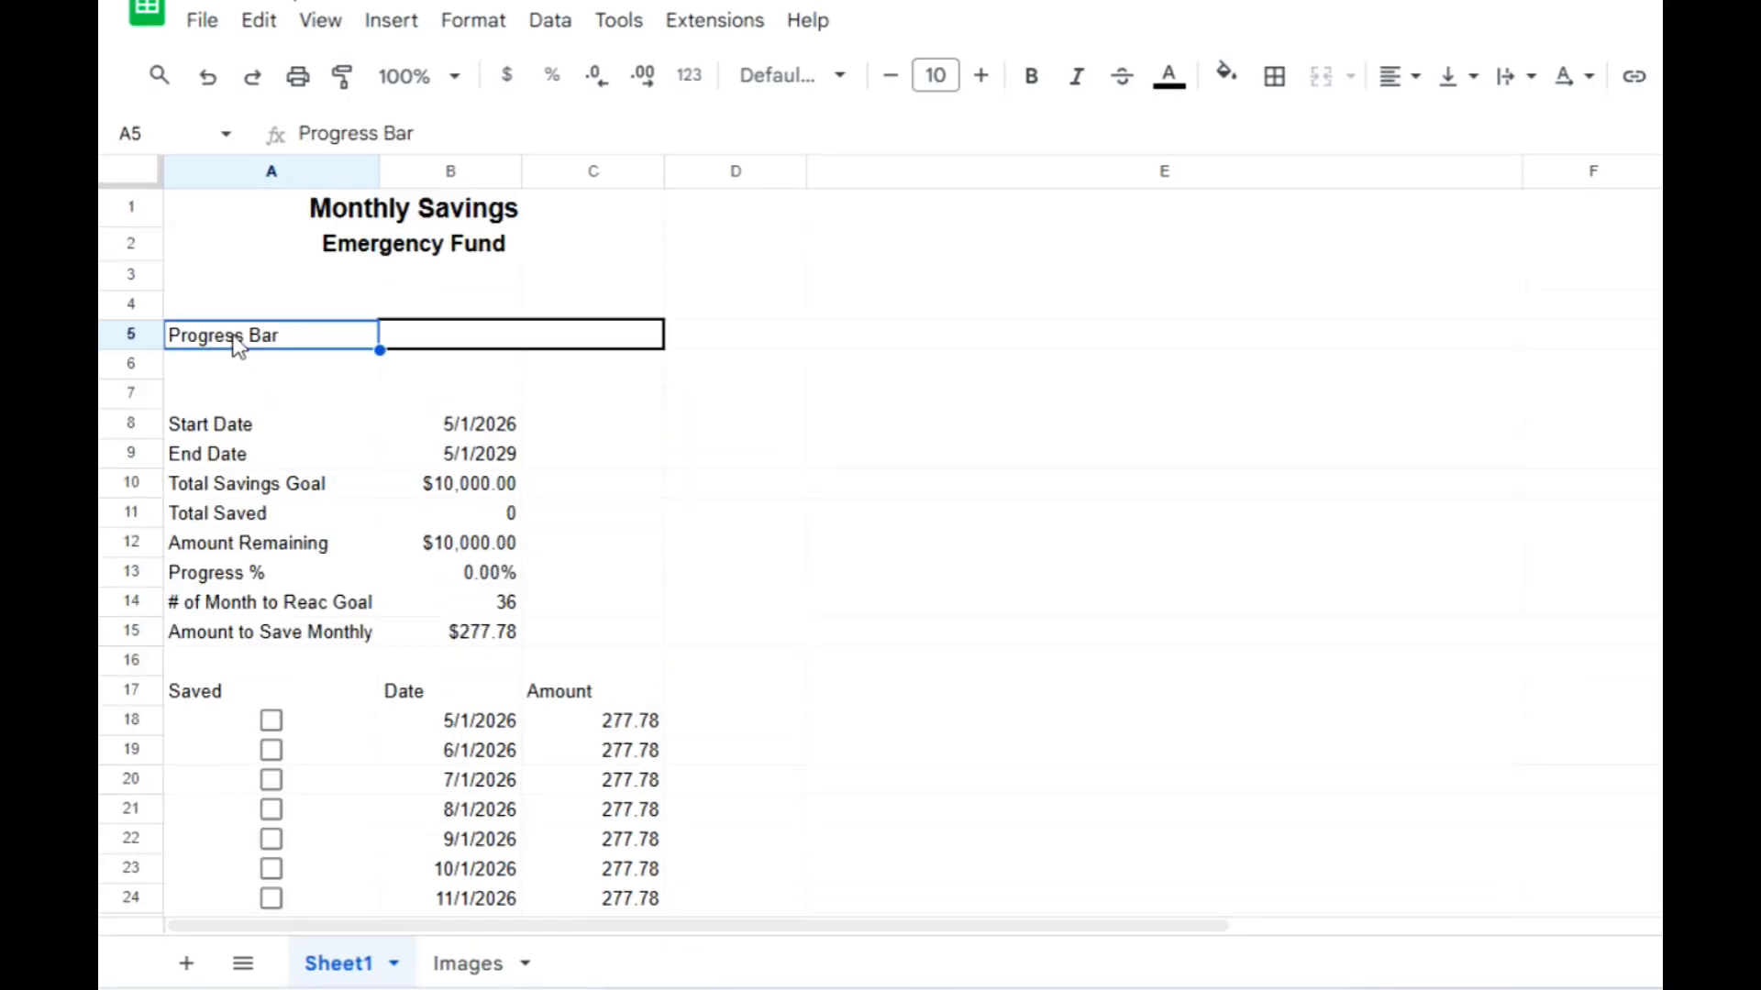
{"action": "key", "text": "ctrl+b"}
{"action": "left_click_drag", "start_coordinate": [234, 424], "coordinate": [246, 637]}
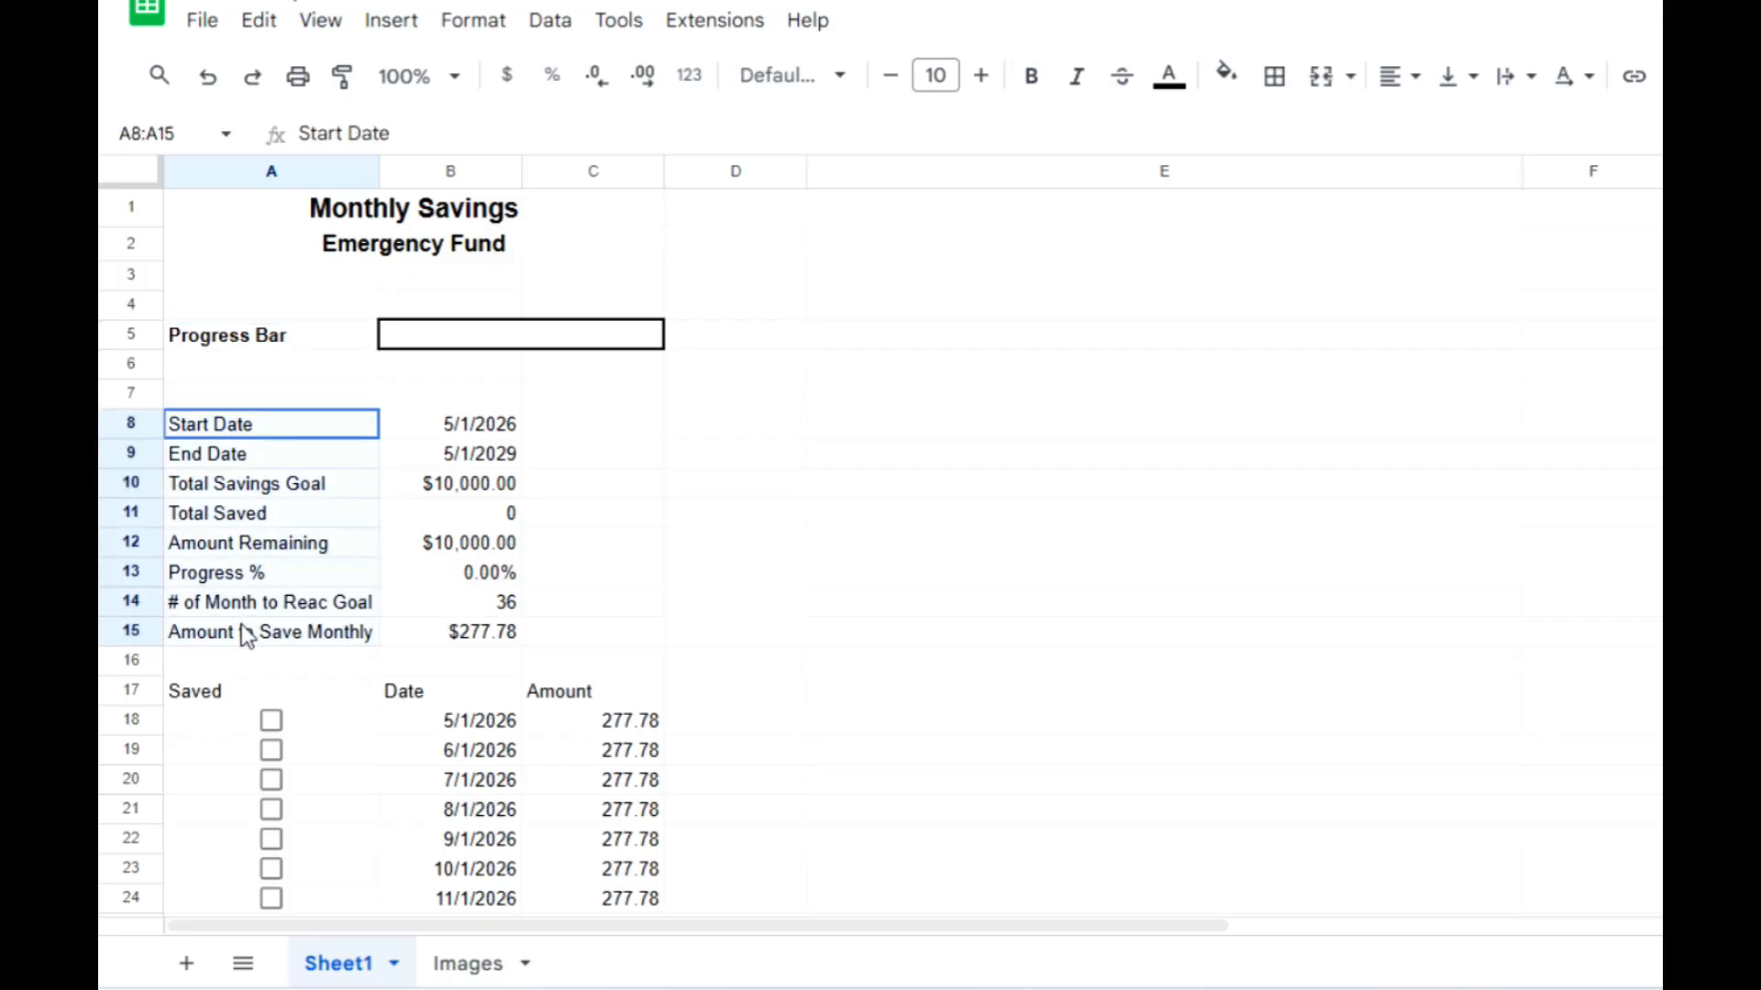
{"action": "key", "text": "ctrl+b"}
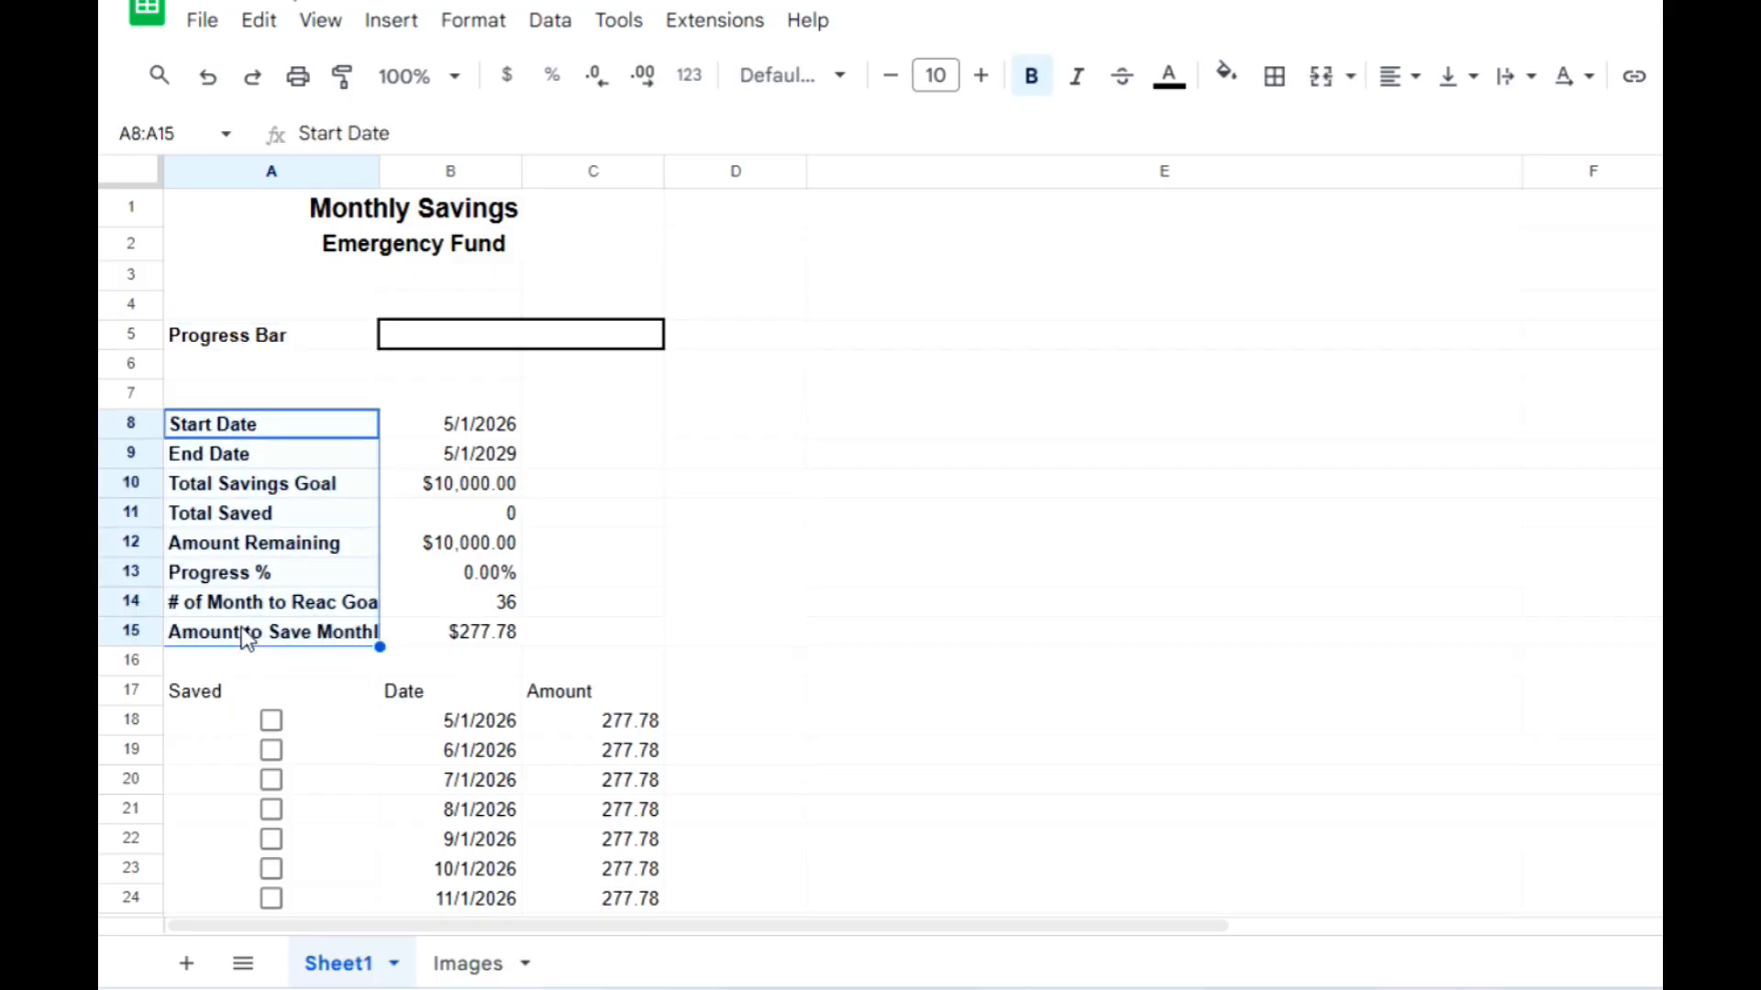
{"action": "double_click", "coordinate": [378, 172]}
{"action": "left_click_drag", "start_coordinate": [229, 691], "coordinate": [597, 700]}
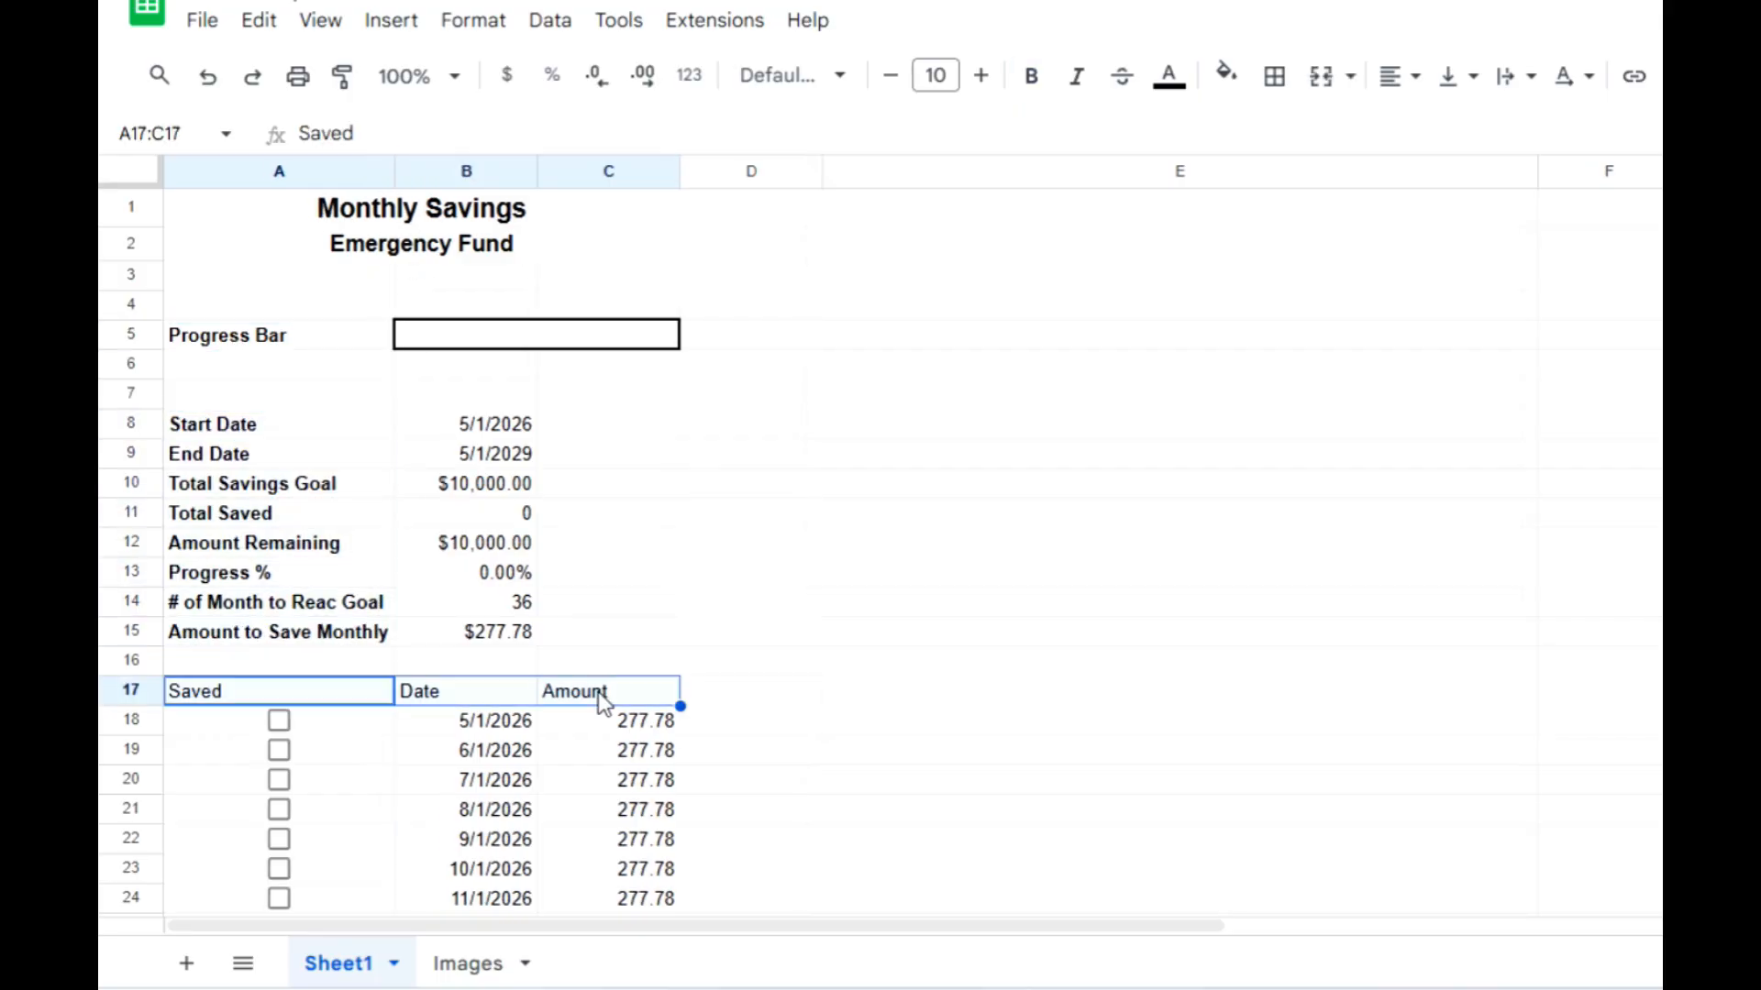
{"action": "key", "text": "ctrl+b"}
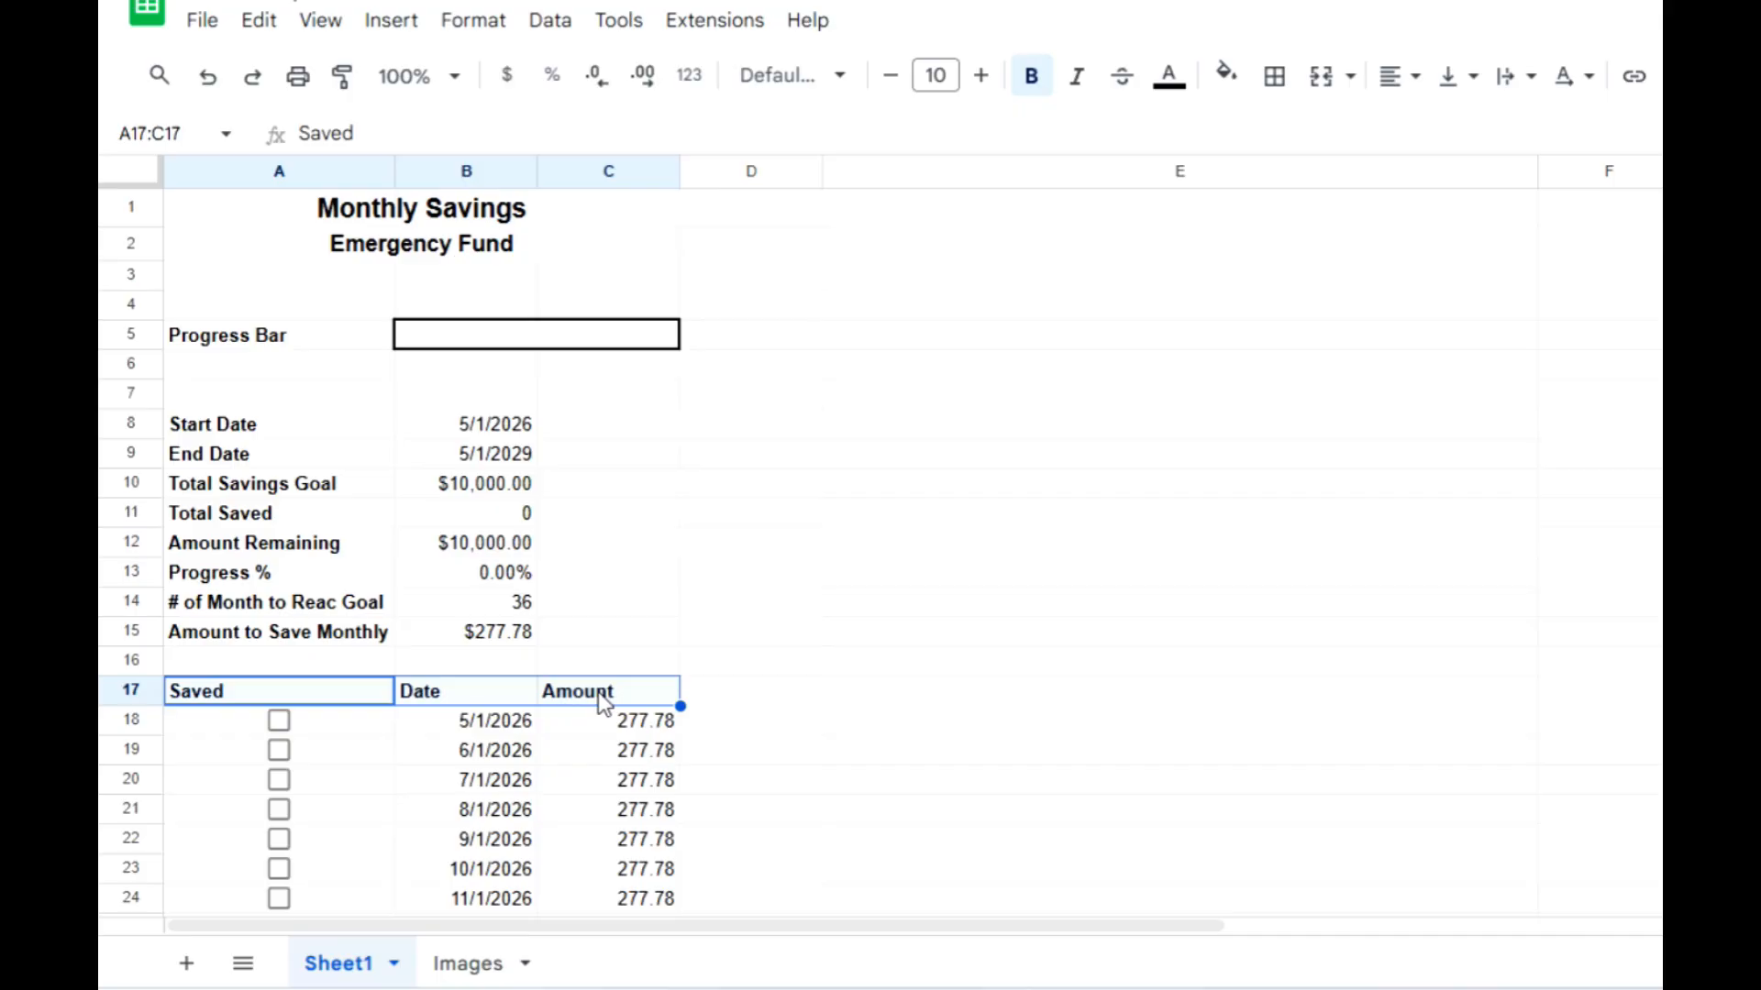
Apply the orange alternating colors style to the summary range A8:B15 with the Header option off
{"action": "left_click_drag", "start_coordinate": [275, 423], "coordinate": [481, 645]}
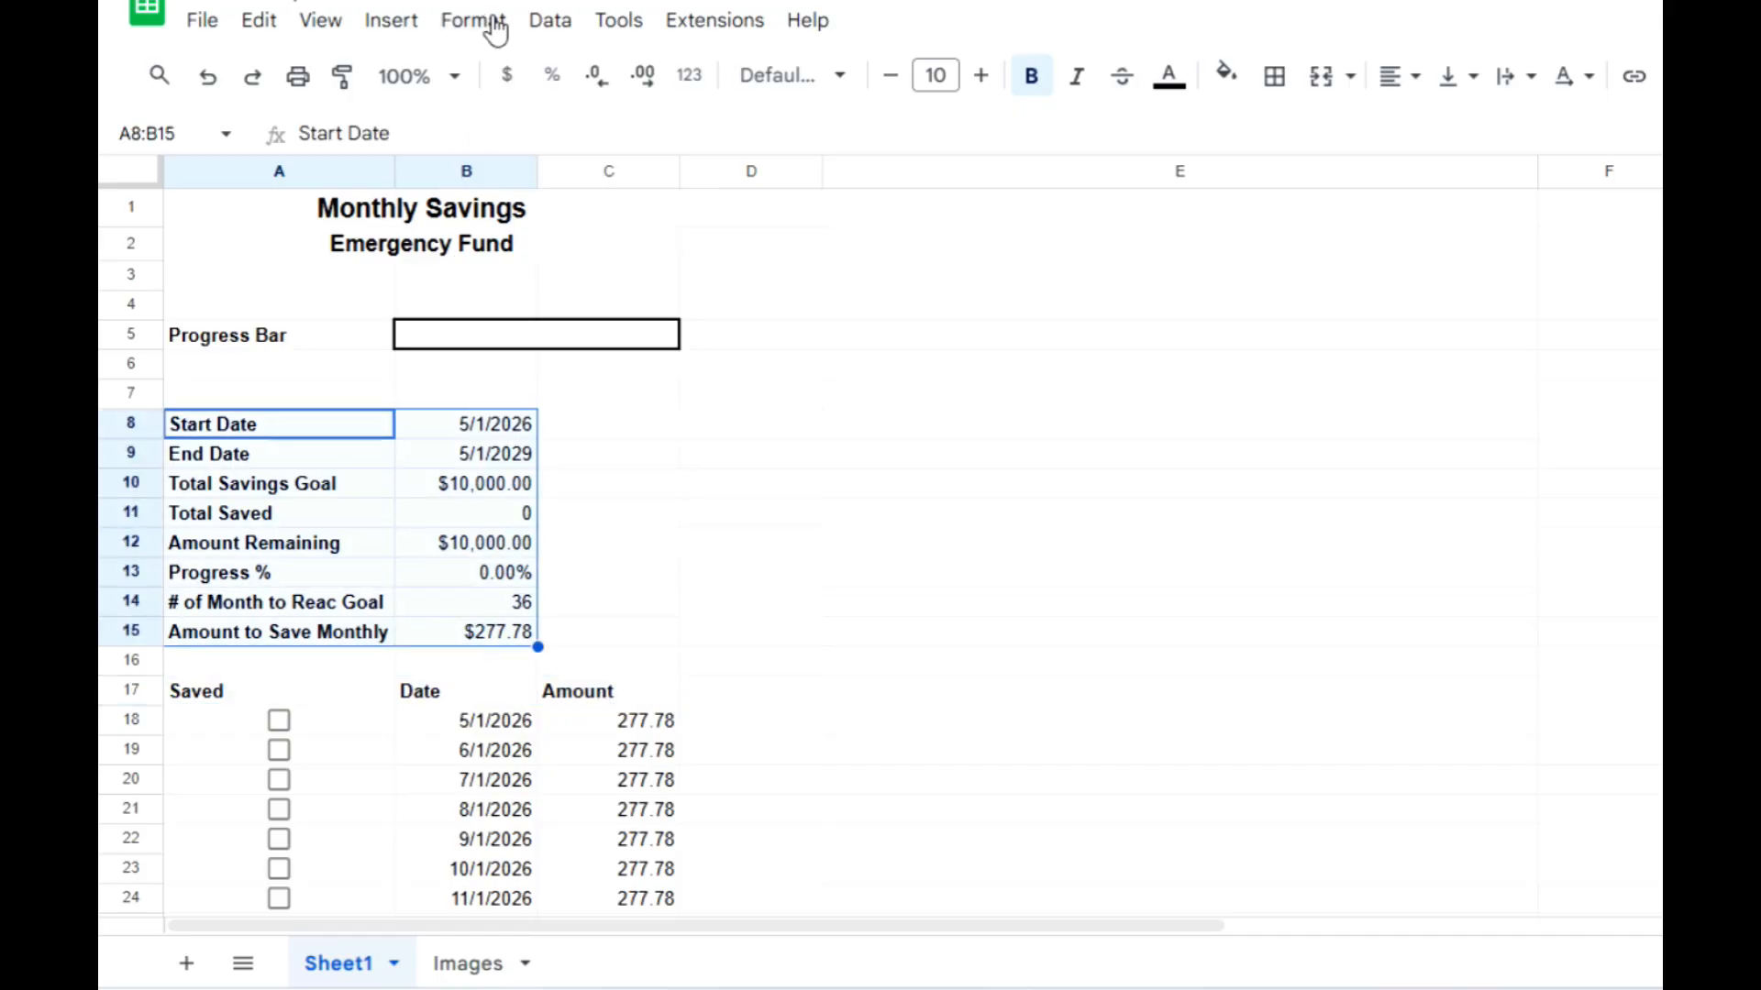
{"action": "left_click", "coordinate": [495, 22]}
{"action": "left_click", "coordinate": [596, 637]}
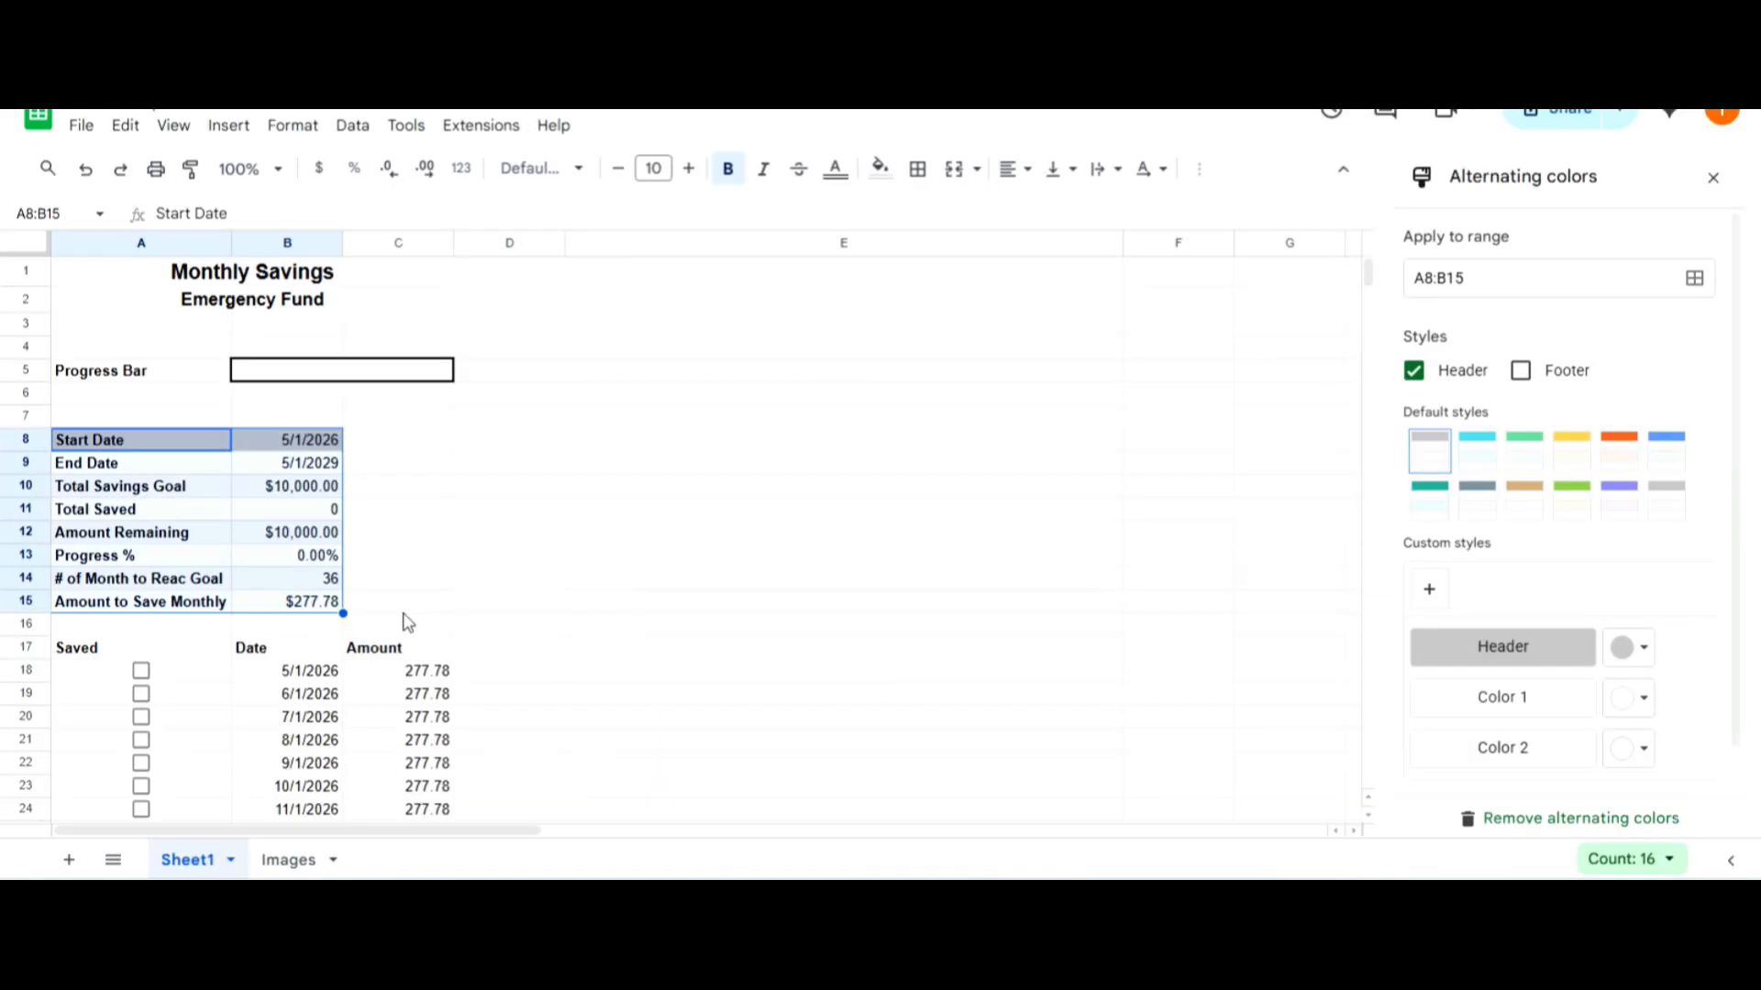
{"action": "left_click", "coordinate": [1415, 371]}
{"action": "left_click", "coordinate": [1631, 463]}
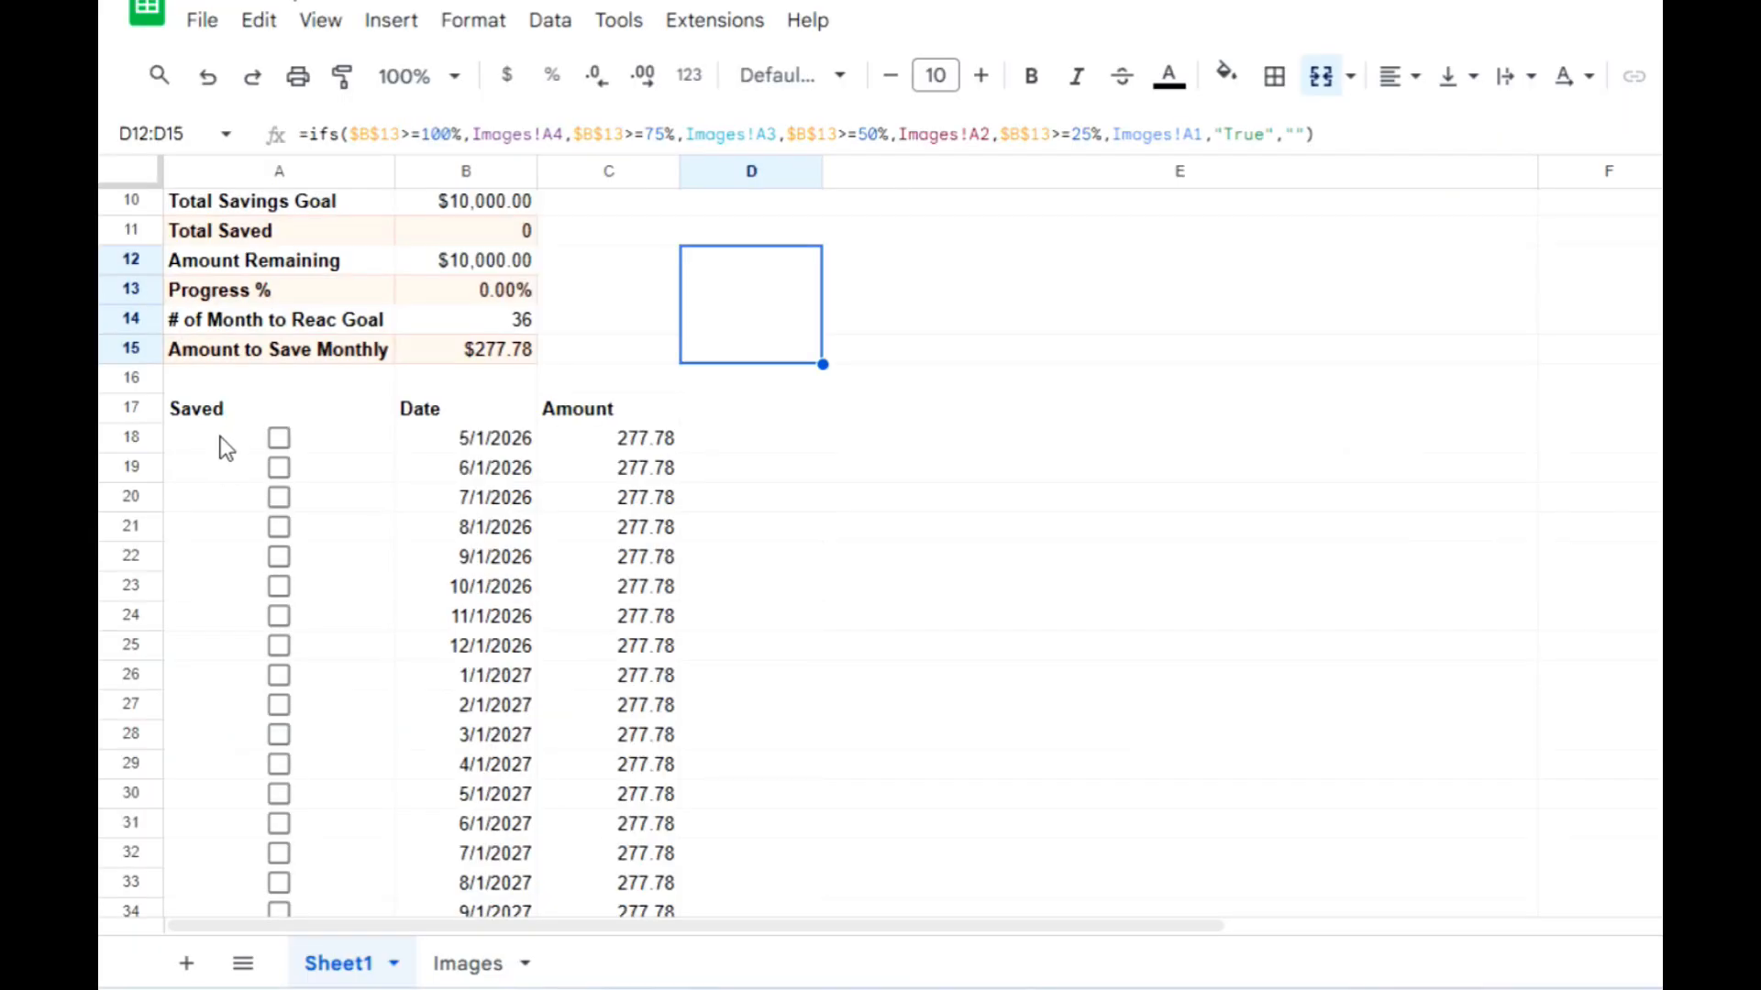
Apply the orange alternating colors style to the monthly table rows A18:C53 with the Header option off
{"action": "left_click_drag", "start_coordinate": [222, 440], "coordinate": [602, 484]}
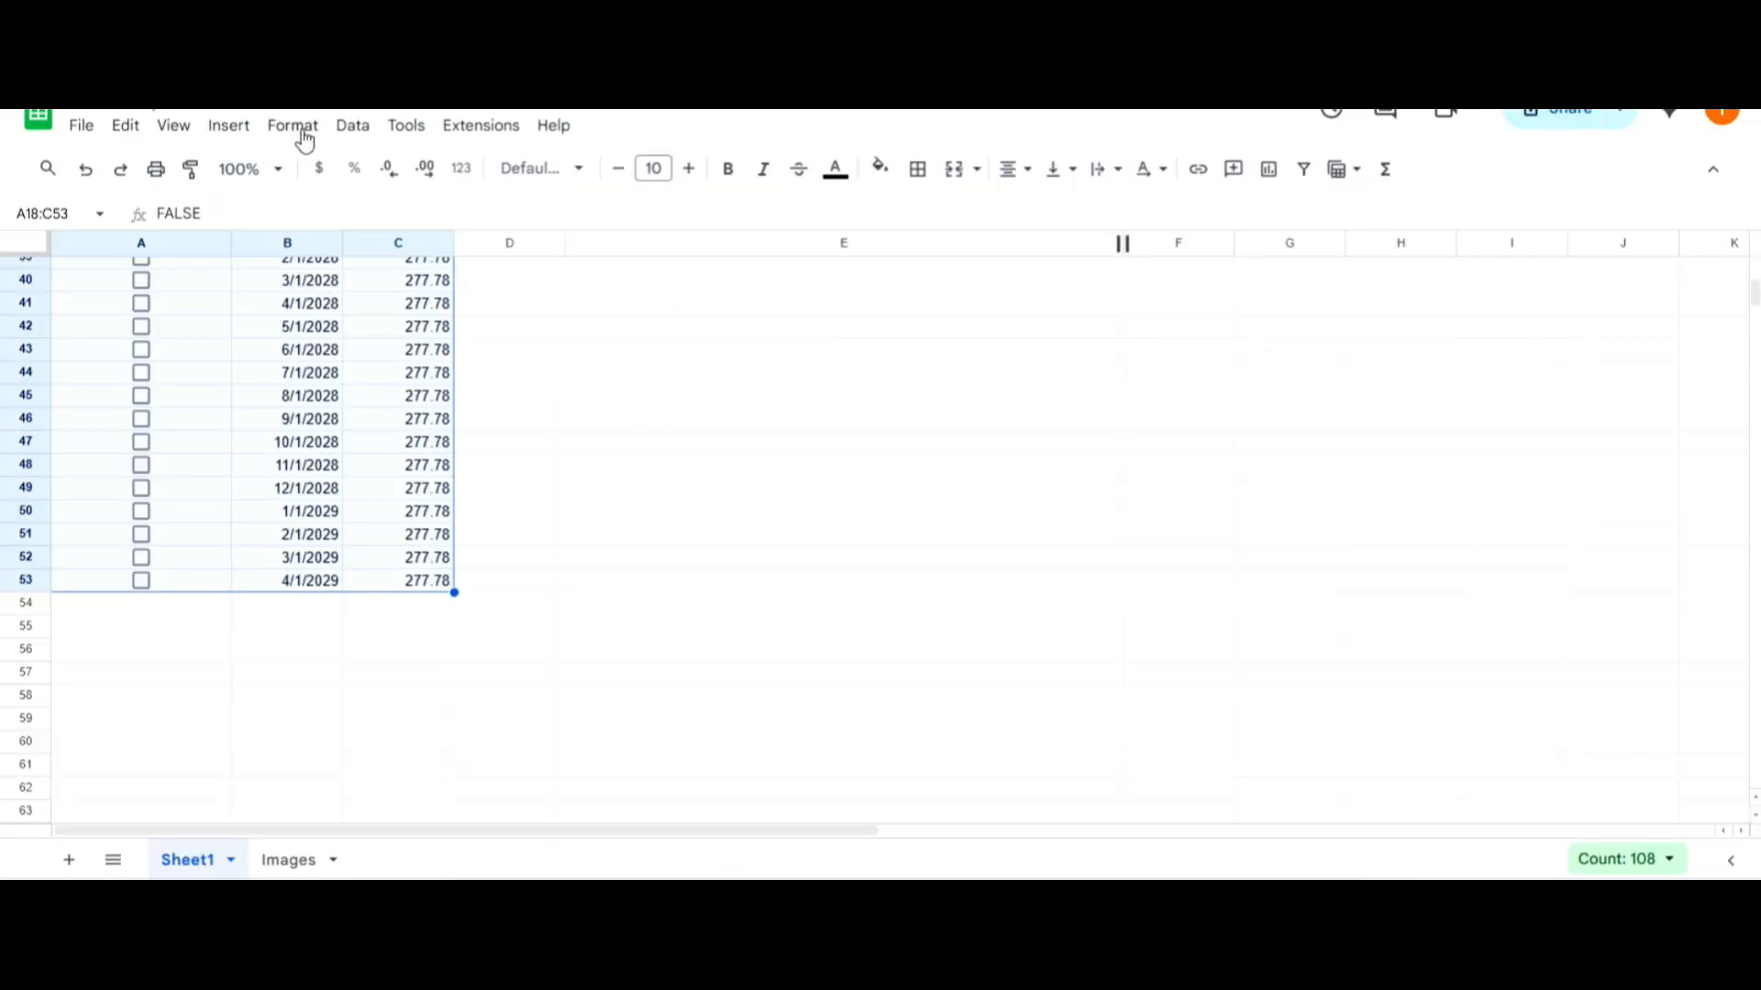
{"action": "left_click", "coordinate": [294, 126]}
{"action": "left_click", "coordinate": [425, 607]}
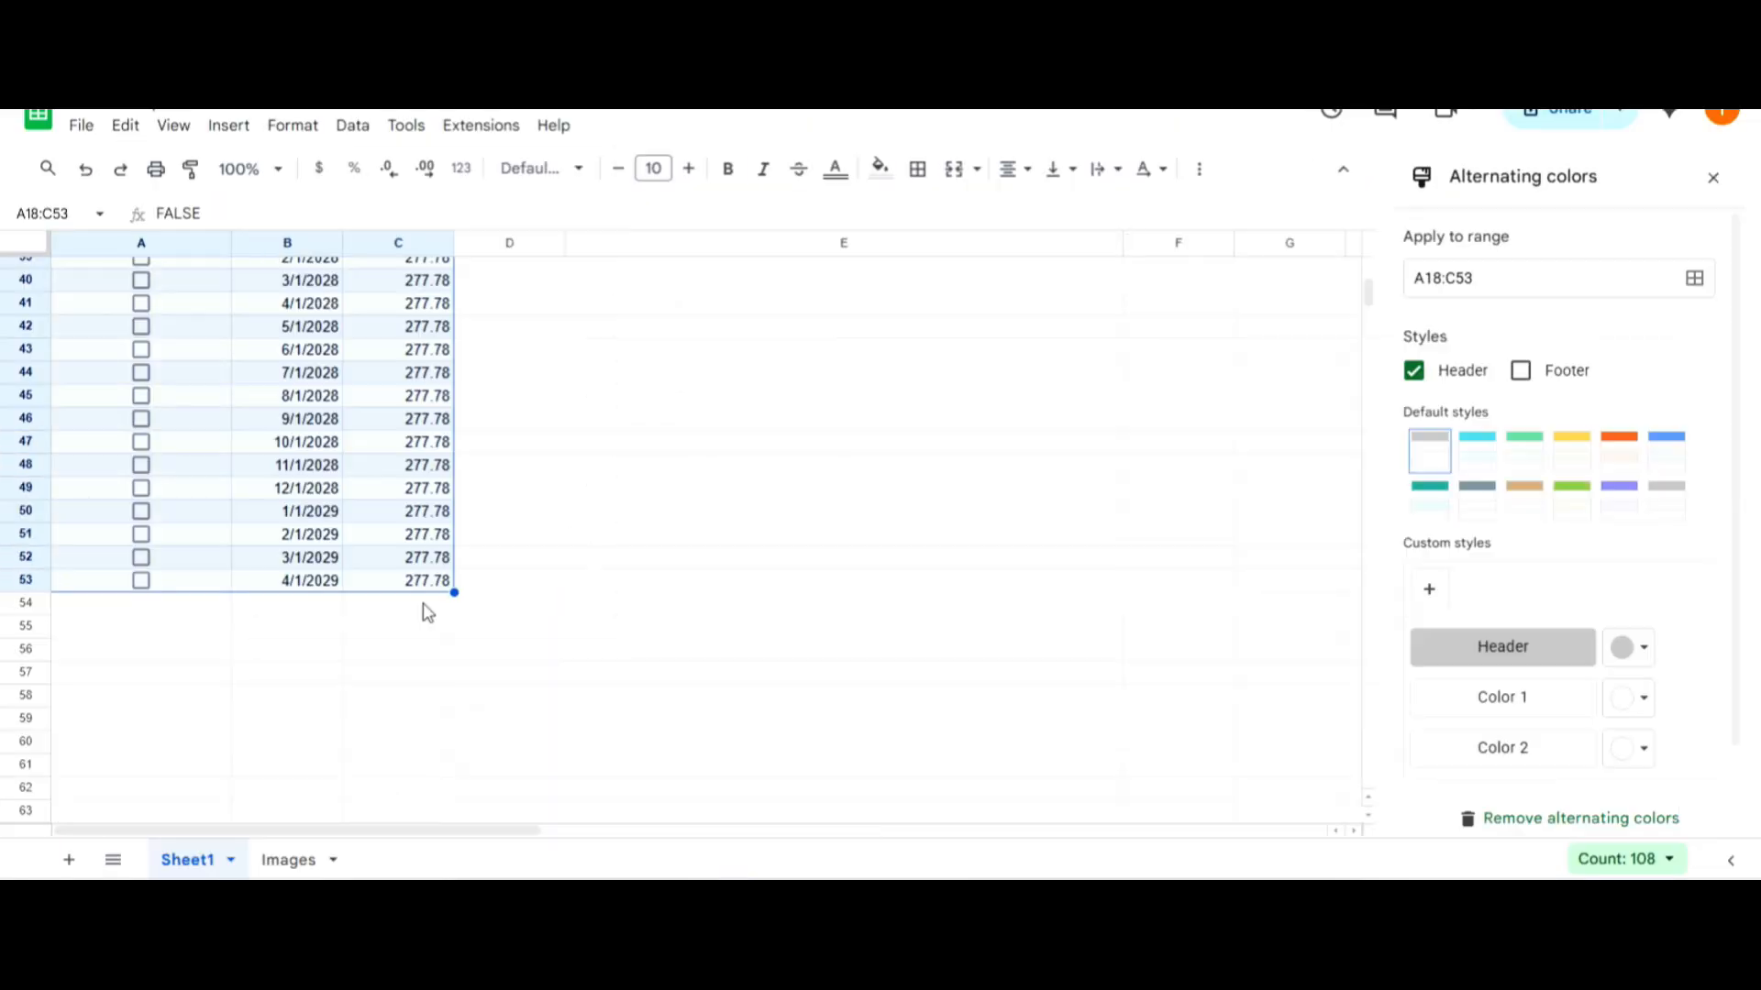
{"action": "left_click", "coordinate": [1414, 371]}
{"action": "left_click", "coordinate": [1618, 451]}
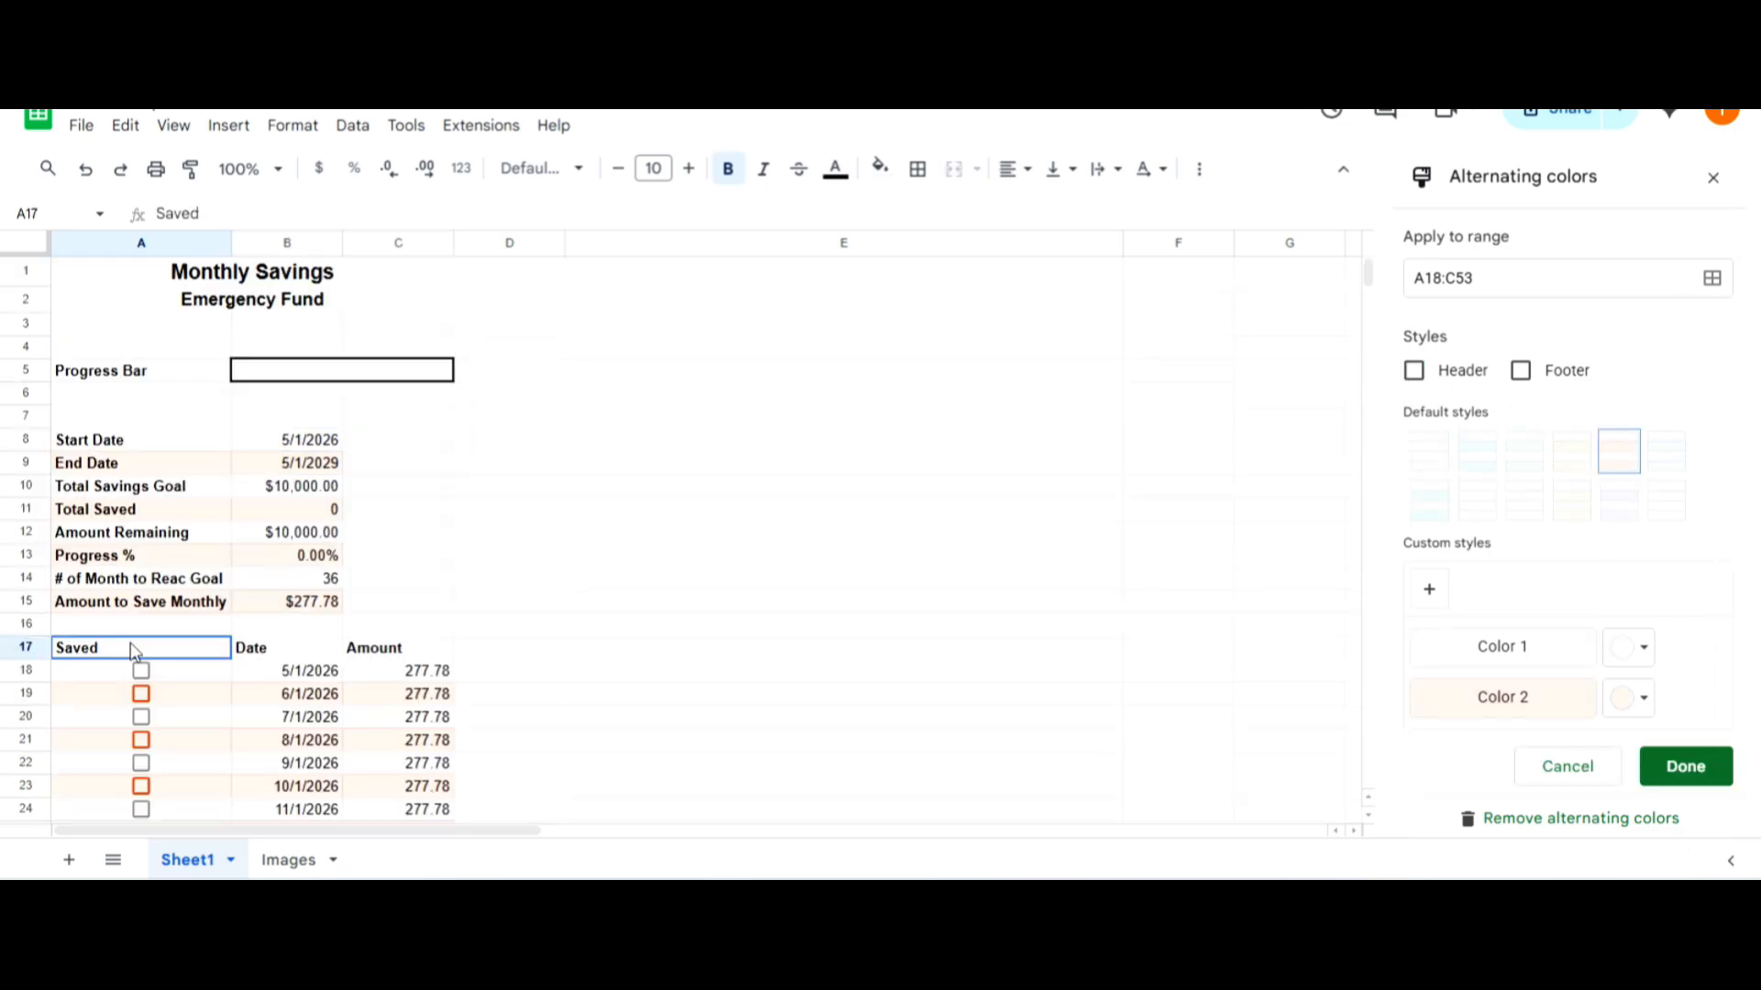
Fill the table header row A17:C17 and the Monthly Savings title cell A1:C1 with light orange
{"action": "left_click_drag", "start_coordinate": [138, 657], "coordinate": [395, 648]}
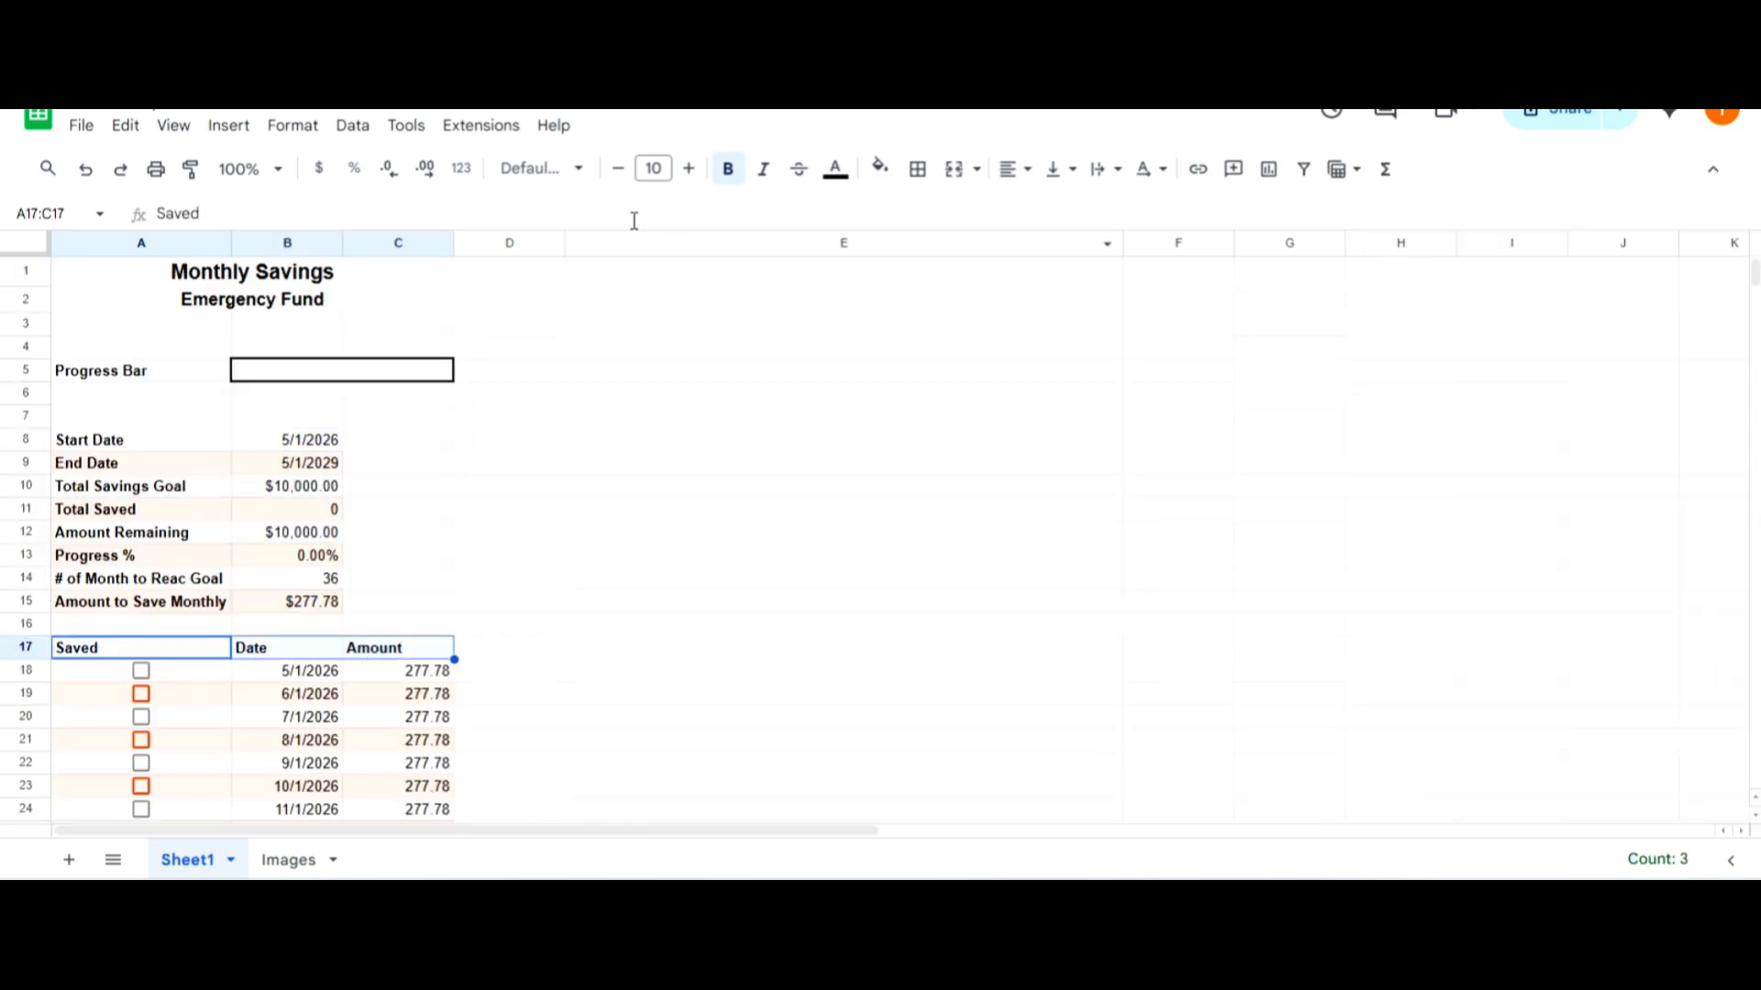
{"action": "left_click", "coordinate": [878, 169]}
{"action": "left_click", "coordinate": [939, 324]}
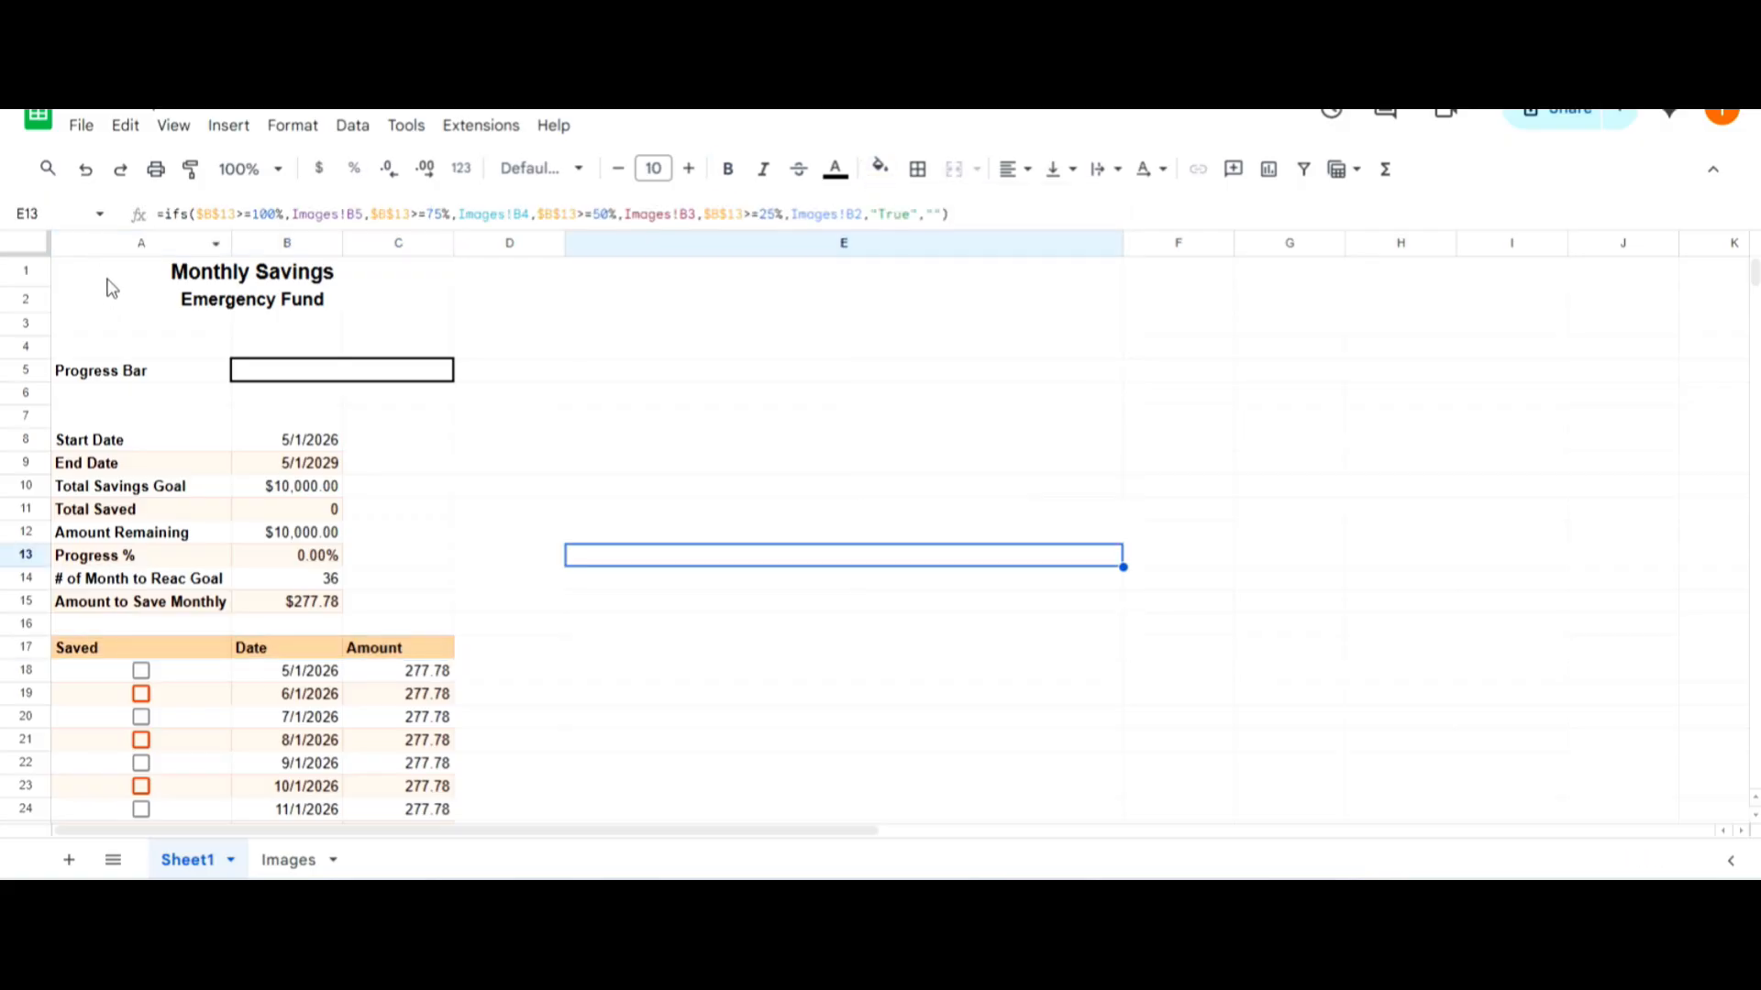
{"action": "left_click", "coordinate": [108, 282]}
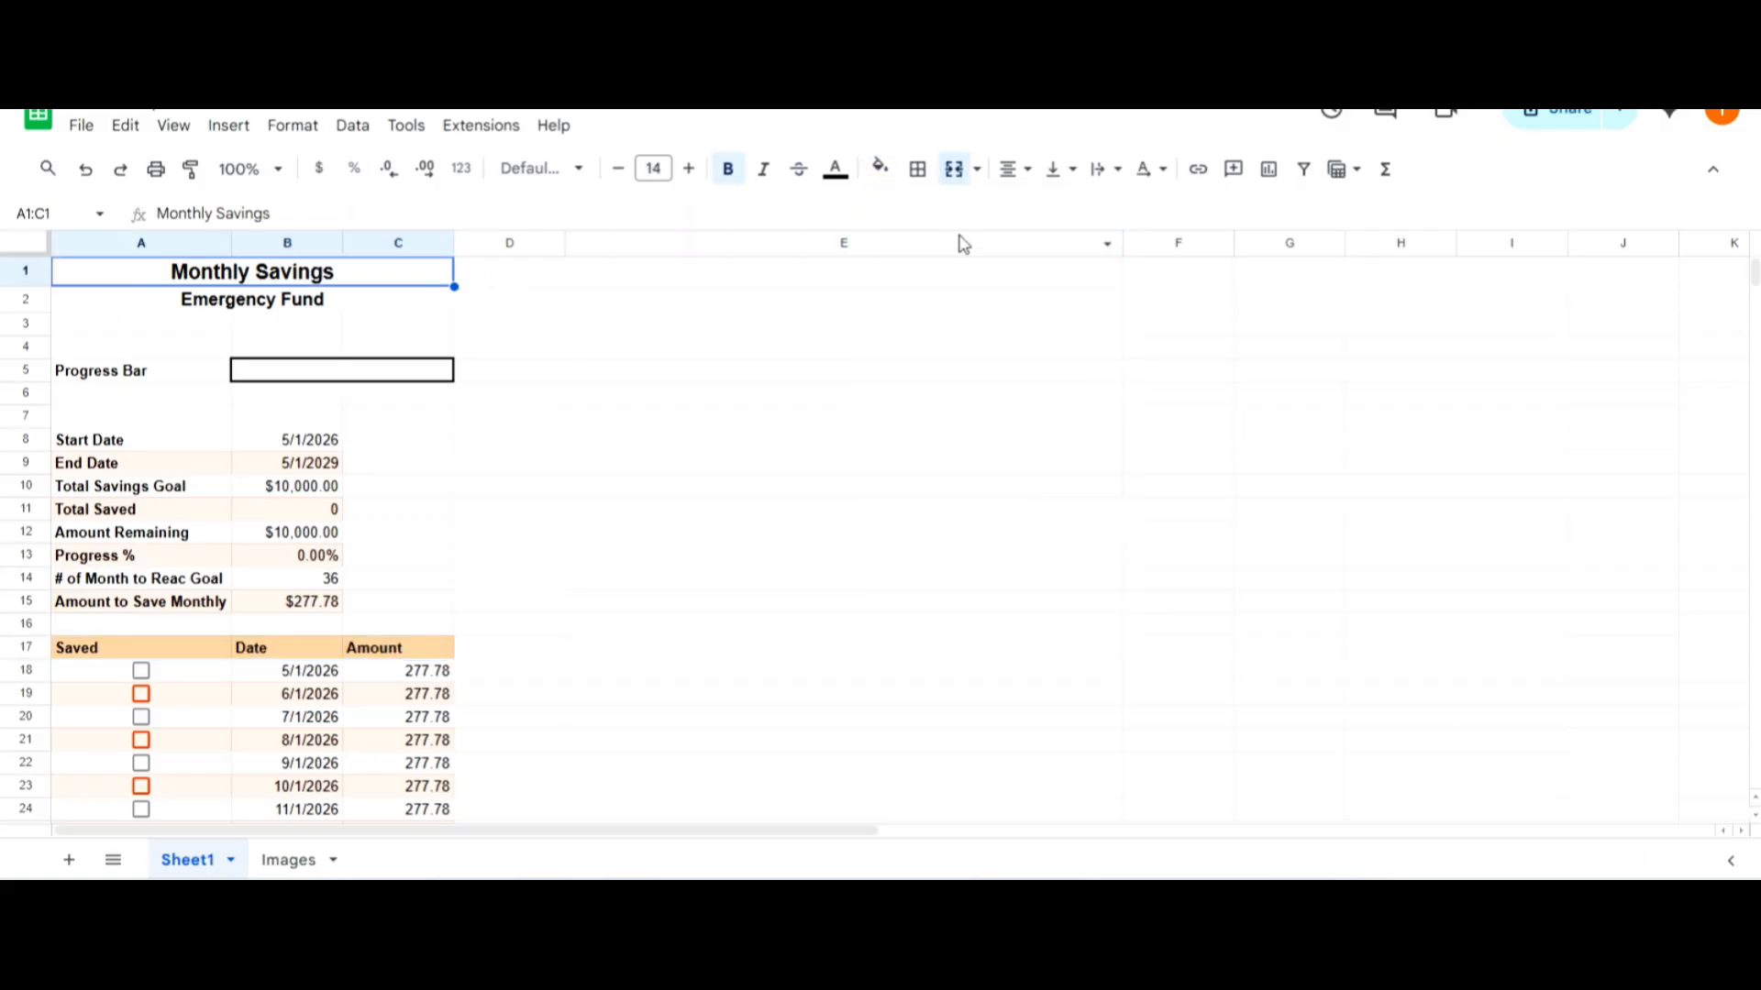
{"action": "left_click", "coordinate": [879, 168]}
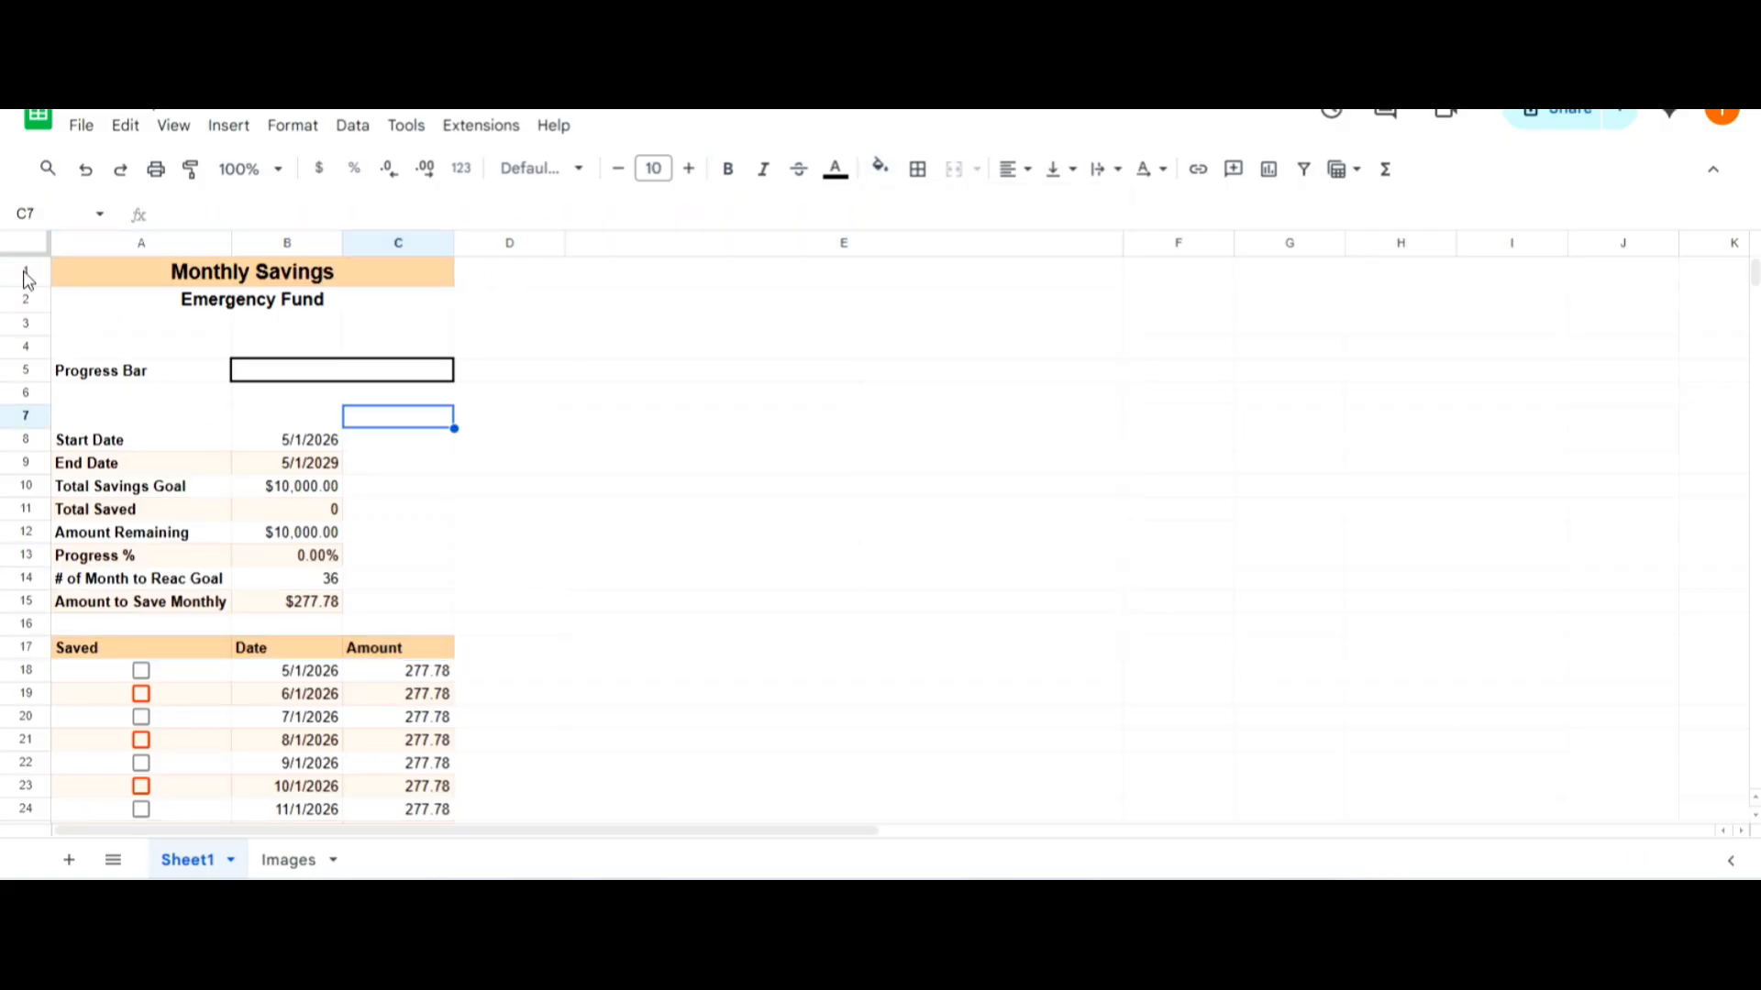
Freeze rows 1 through 17 and tick the Saved checkboxes for the months 5/1/2026 through 1/1/2027
{"action": "left_click_drag", "start_coordinate": [28, 254], "coordinate": [12, 659]}
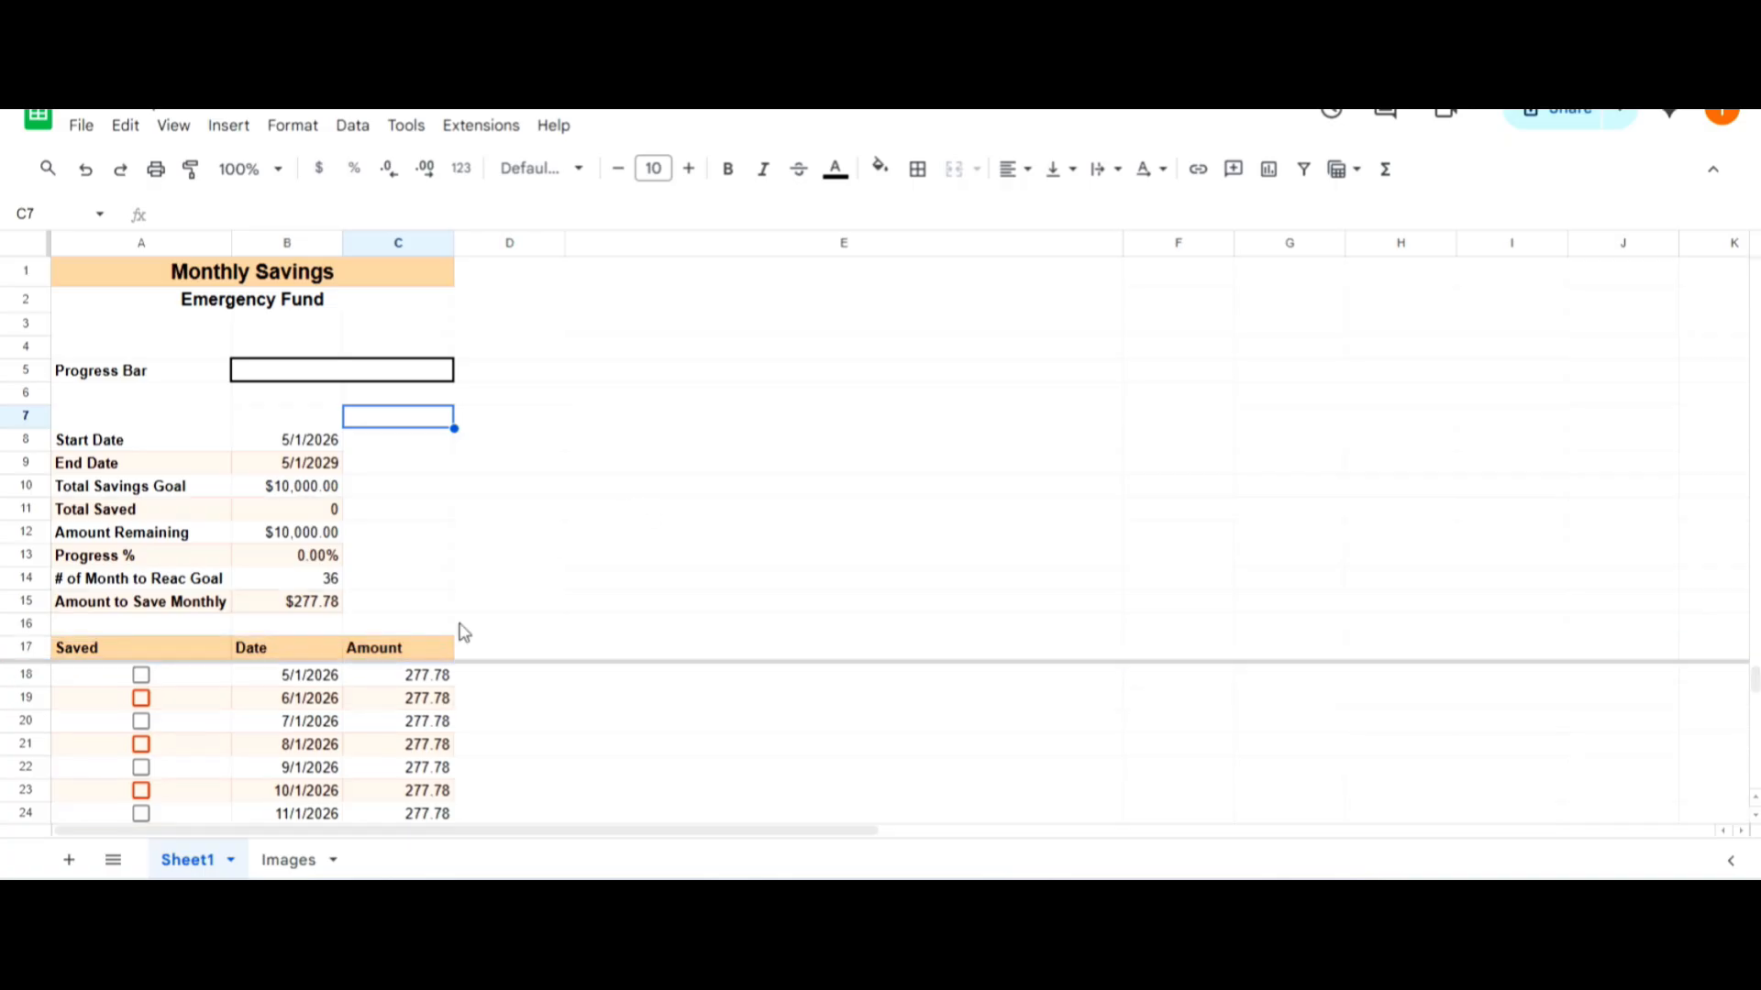
{"action": "left_click", "coordinate": [141, 676]}
{"action": "key", "text": "Down"}
{"action": "key", "text": "space"}
{"action": "key", "text": "Down"}
{"action": "key", "text": "space"}
{"action": "key", "text": "Down"}
{"action": "key", "text": "space"}
{"action": "key", "text": "Down"}
{"action": "key", "text": "space"}
{"action": "key", "text": "Down"}
{"action": "key", "text": "space"}
{"action": "key", "text": "Down"}
{"action": "key", "text": "space"}
{"action": "key", "text": "Down"}
{"action": "key", "text": "space"}
{"action": "key", "text": "Down"}
{"action": "key", "text": "space"}
{"action": "key", "text": "Down"}
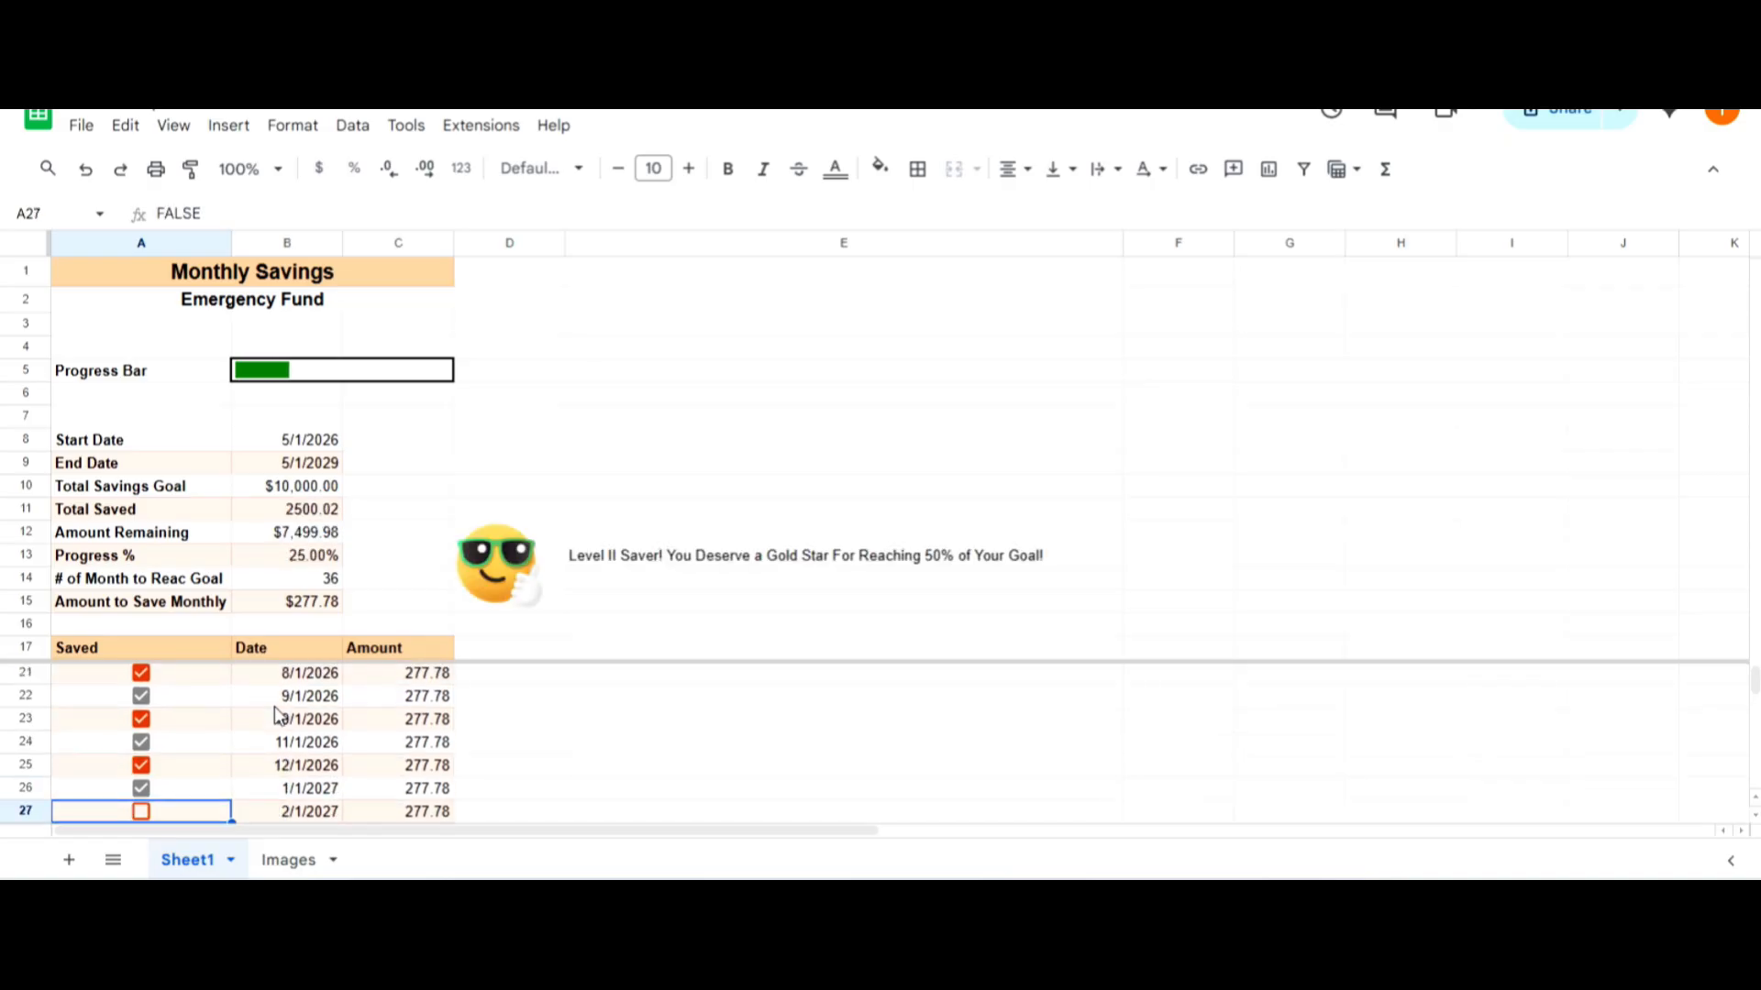
Format the milestone message in E13 as bold at font size 12 and widen column E further
{"action": "left_click", "coordinate": [644, 562]}
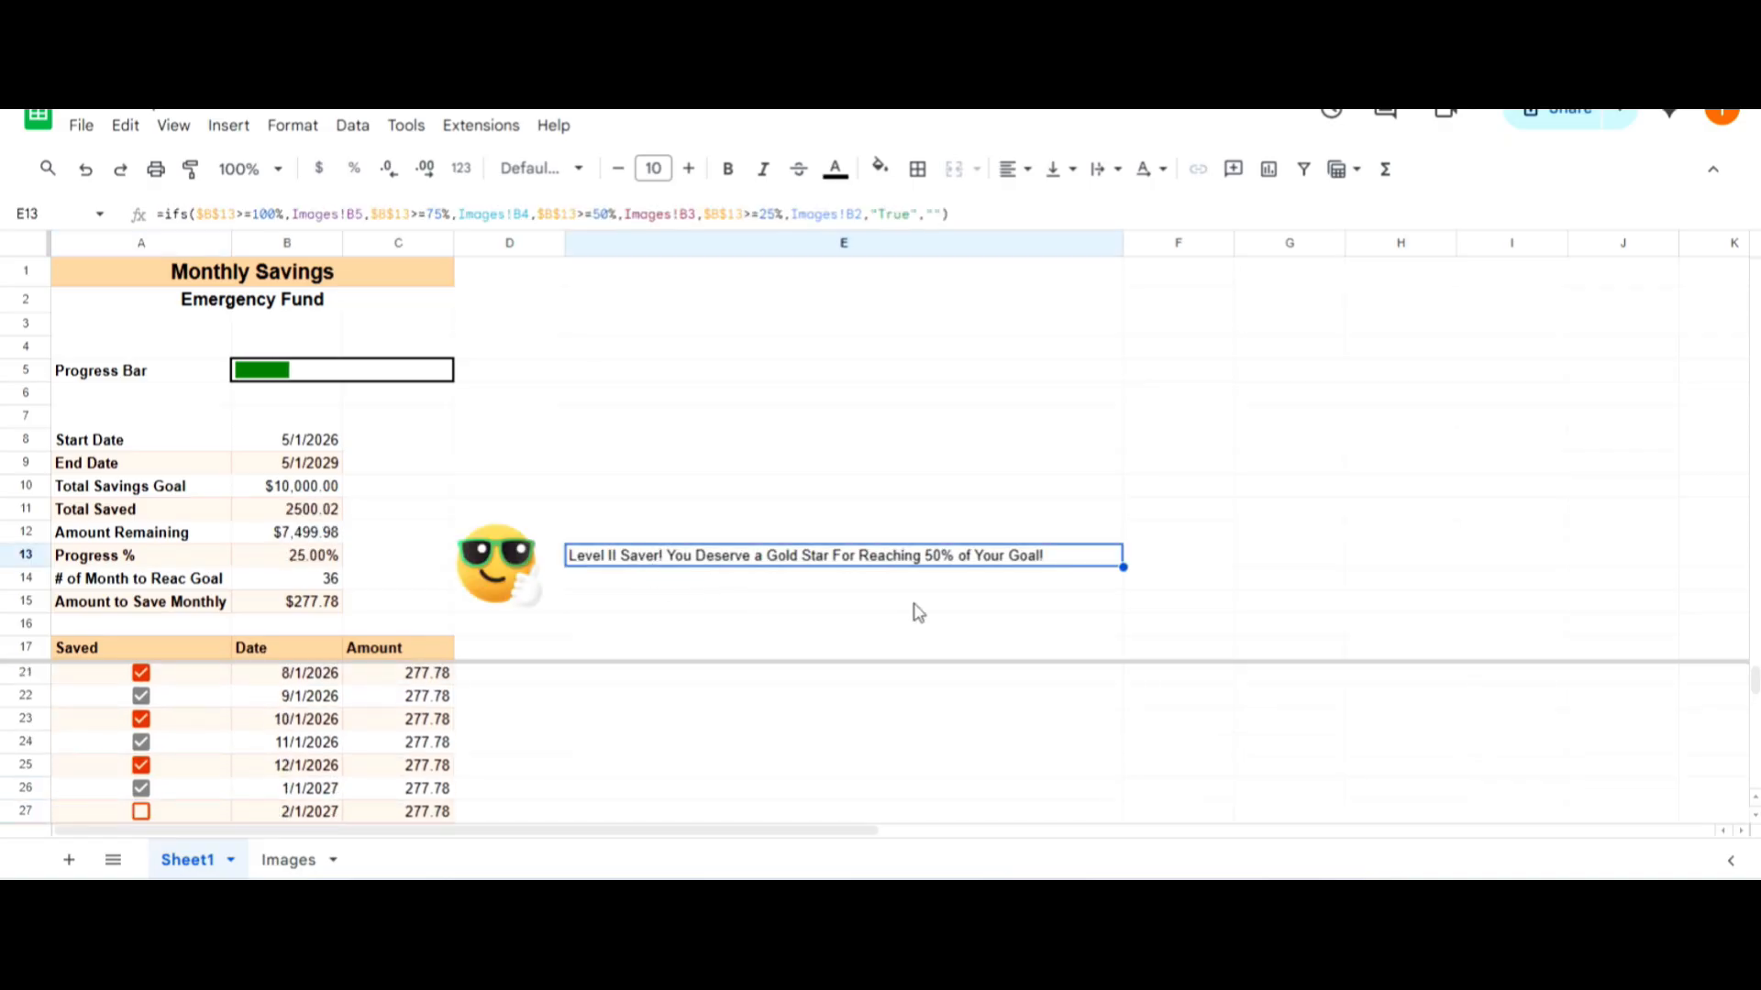
{"action": "key", "text": "ctrl+b"}
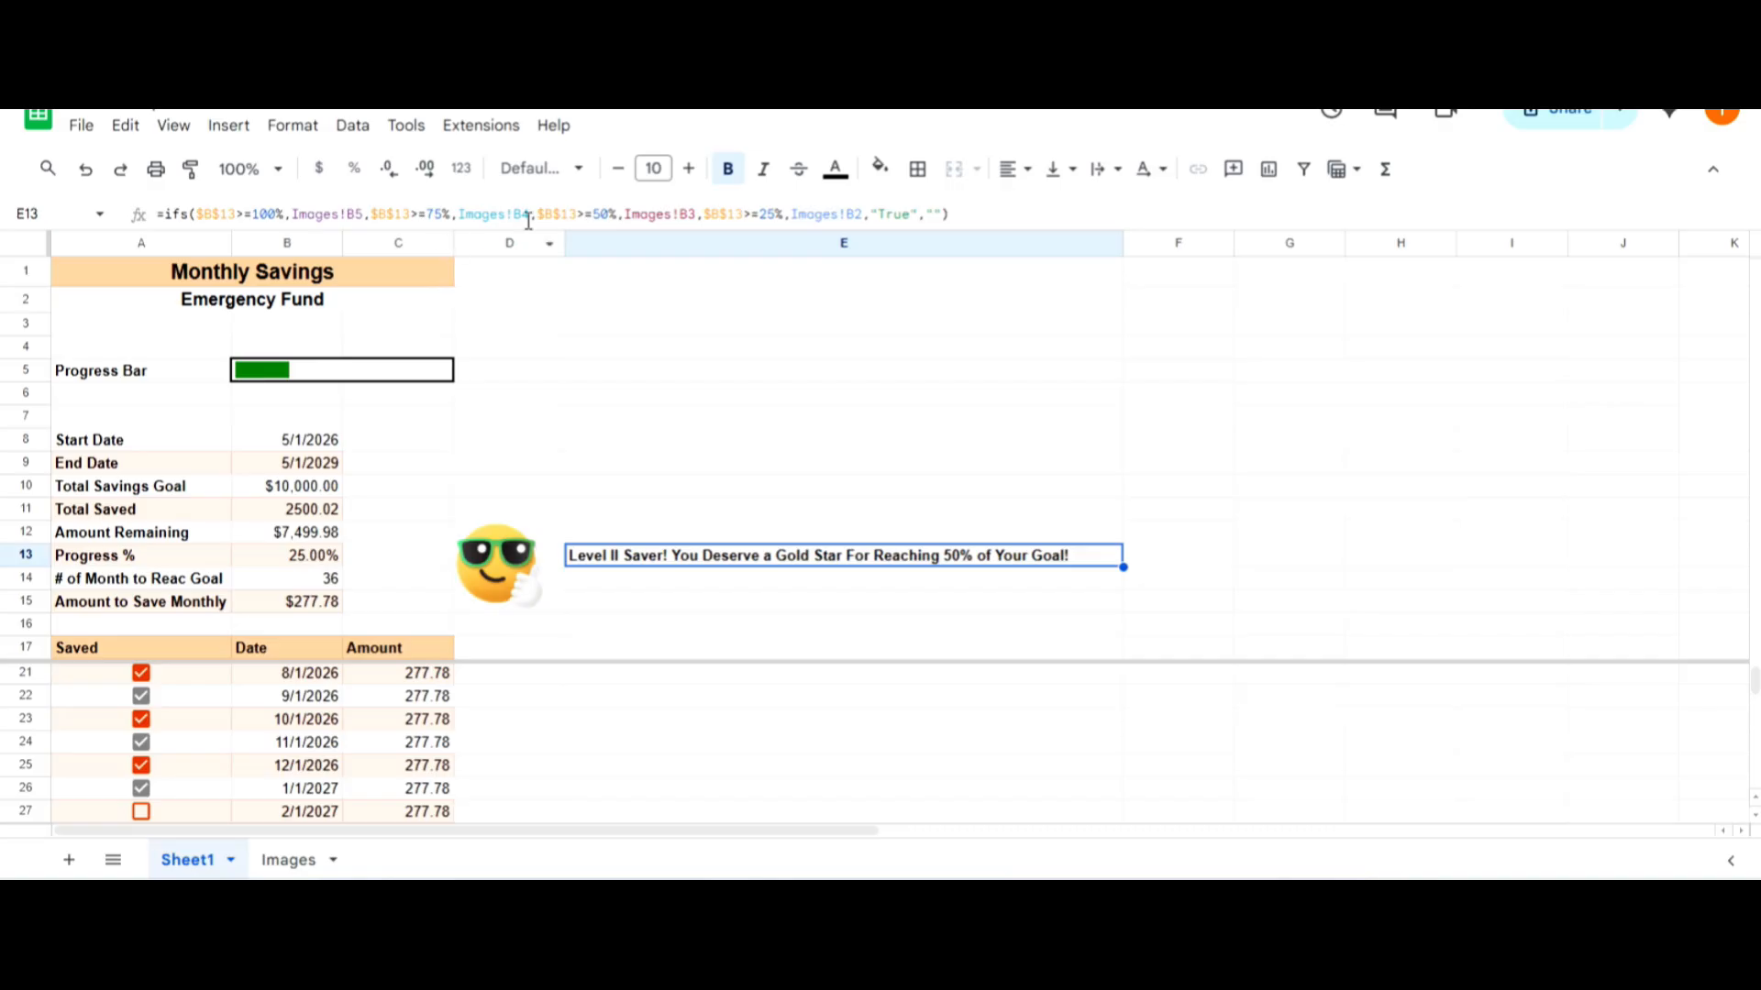
{"action": "left_click", "coordinate": [688, 168]}
{"action": "left_click", "coordinate": [689, 168]}
{"action": "left_click_drag", "start_coordinate": [1124, 243], "coordinate": [1242, 243]}
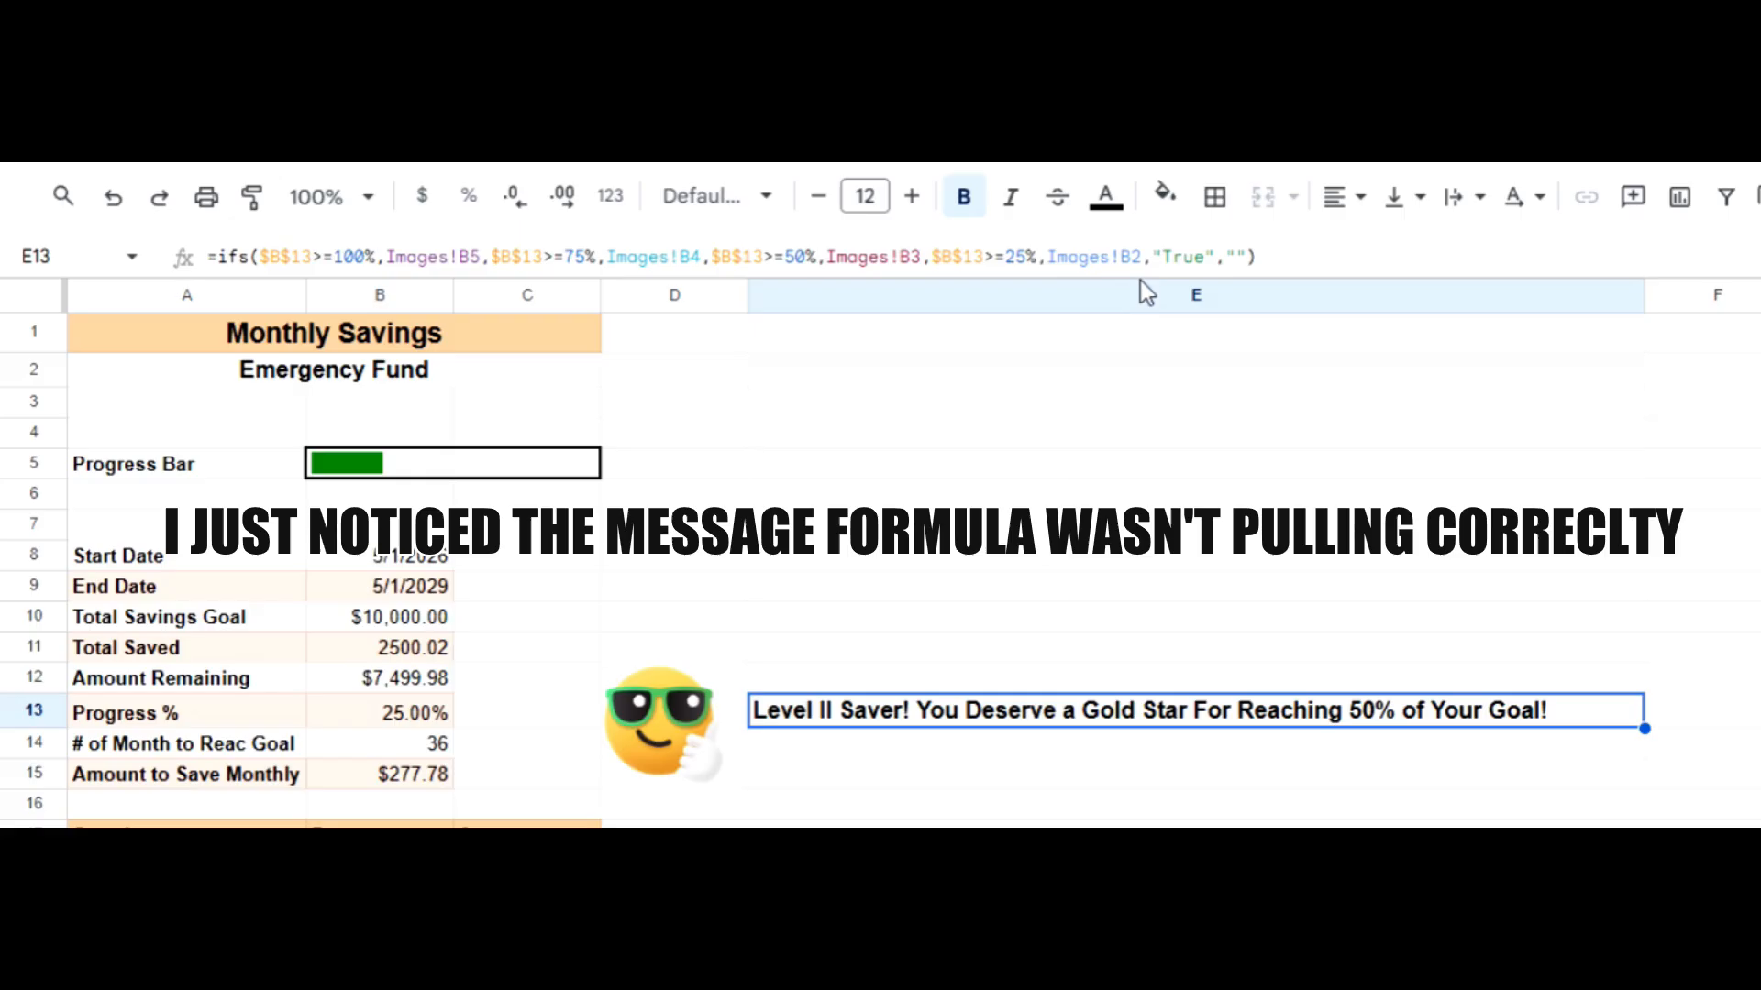
Correct the E13 IFS references to Images!B4 for 100%, Images!B3 for 75%, Images!B2 for 50% and Images!B1 for 25%
{"action": "left_click", "coordinate": [1143, 256]}
{"action": "left_click", "coordinate": [482, 257]}
{"action": "key", "text": "BackSpace"}
{"action": "type", "text": "4"}
{"action": "left_click", "coordinate": [702, 257]}
{"action": "key", "text": "BackSpace"}
{"action": "type", "text": "3"}
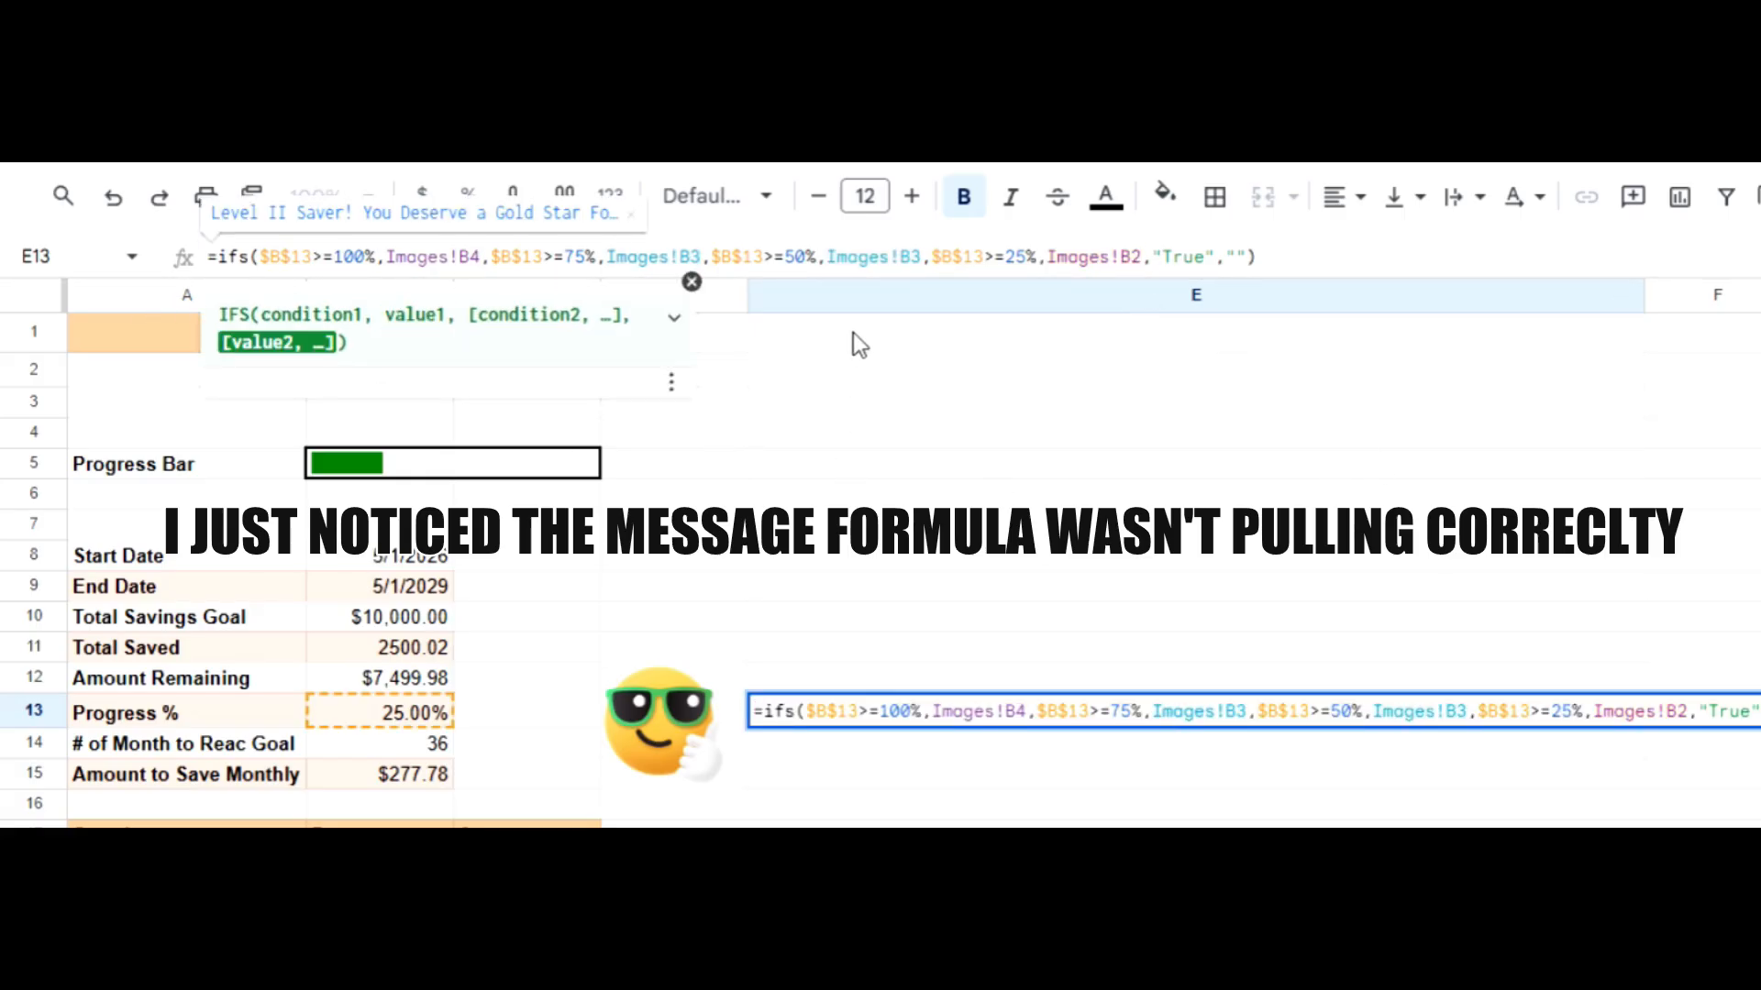
{"action": "left_click", "coordinate": [921, 256]}
{"action": "key", "text": "BackSpace"}
{"action": "type", "text": "2"}
{"action": "left_click", "coordinate": [1141, 256]}
{"action": "key", "text": "BackSpace"}
{"action": "type", "text": "1"}
{"action": "key", "text": "Return"}
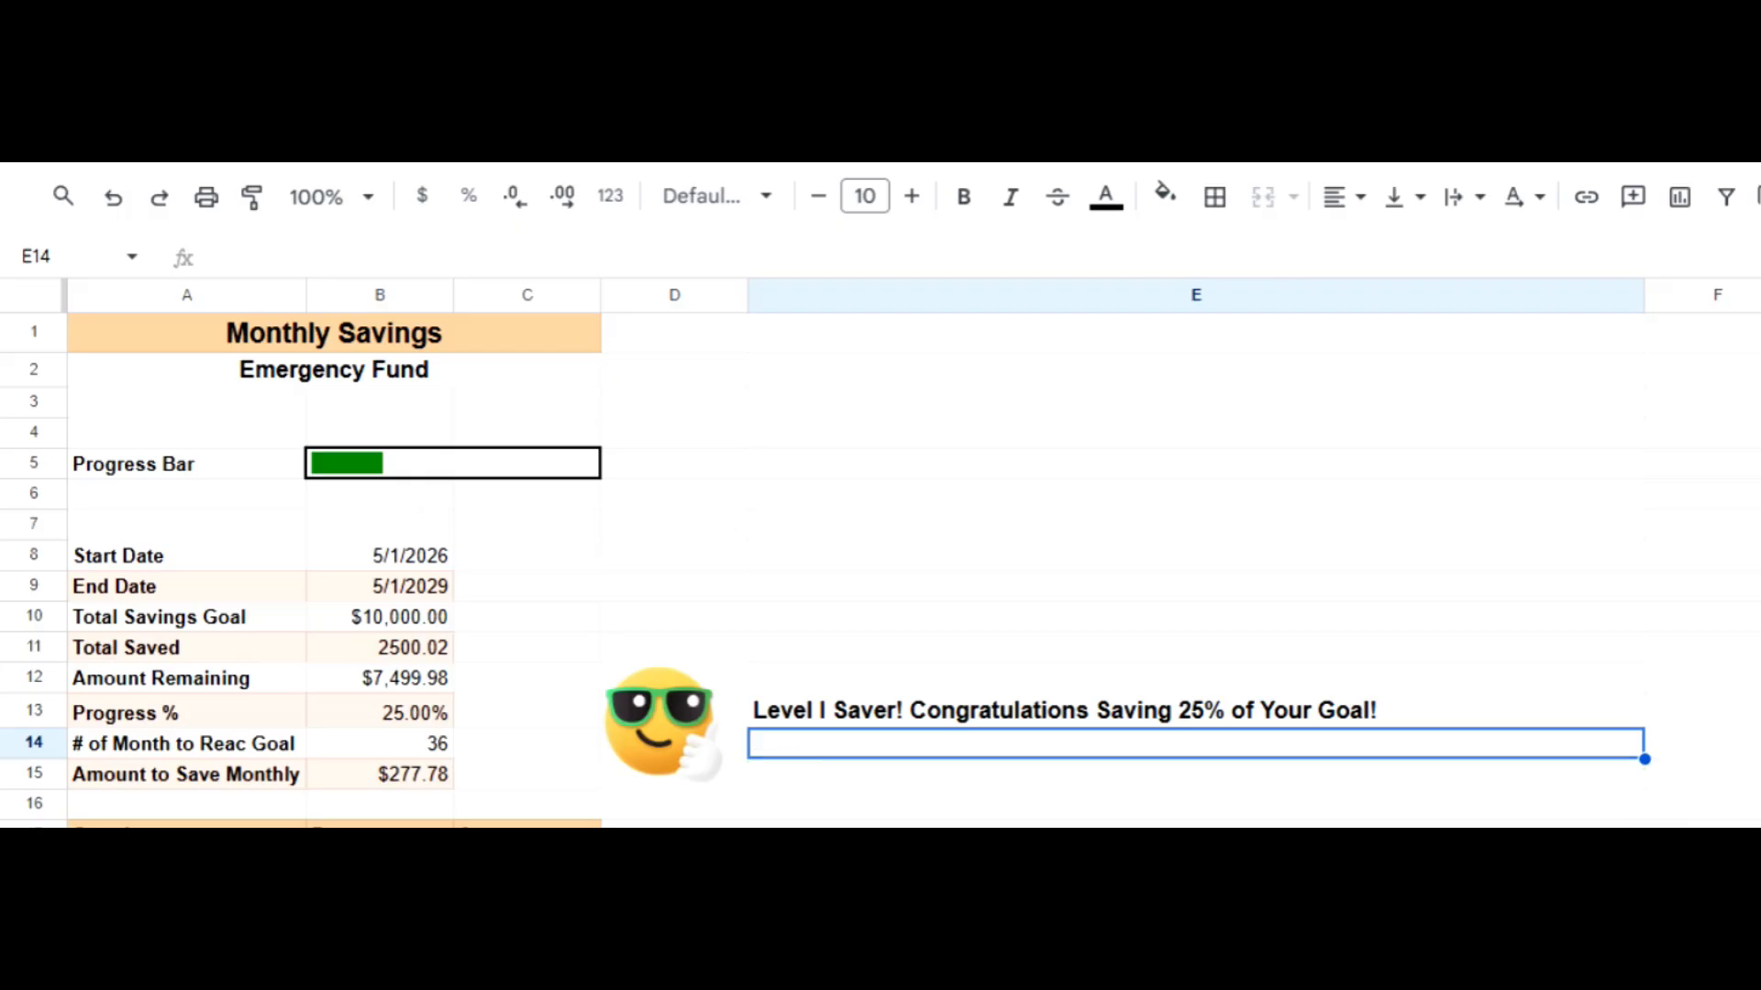
Hide the Images sheet from the spreadsheet
{"action": "left_click", "coordinate": [295, 860]}
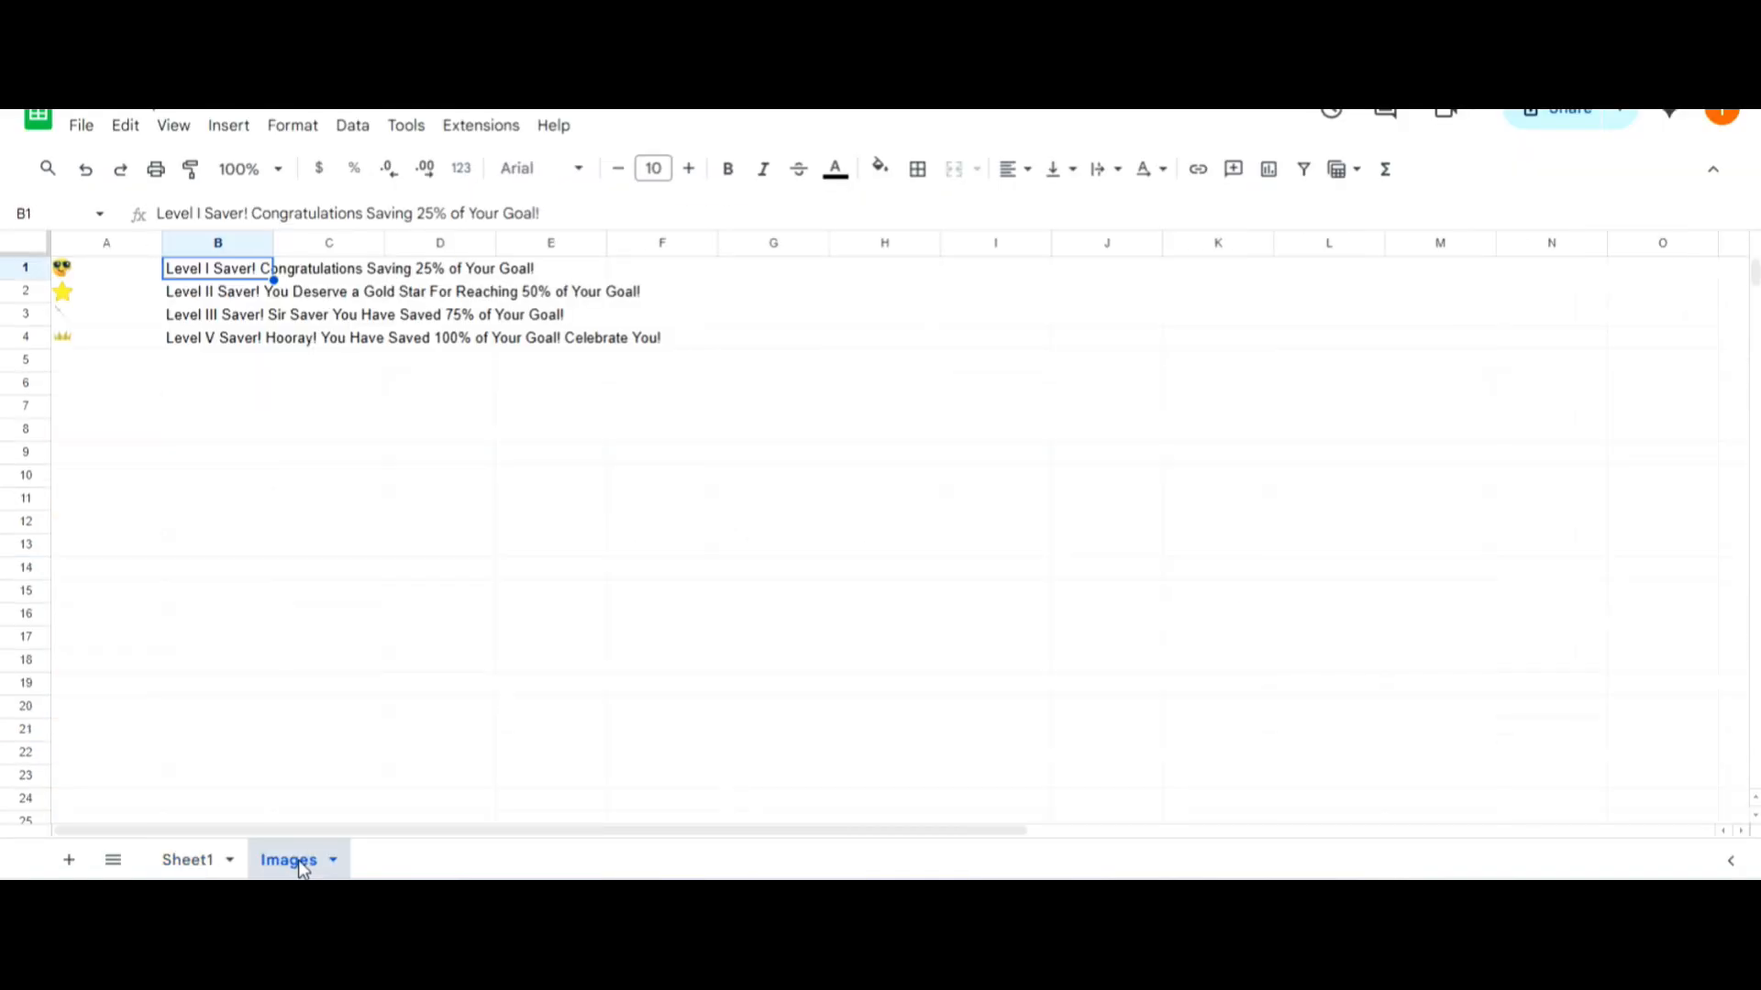
{"action": "right_click", "coordinate": [303, 866]}
{"action": "left_click", "coordinate": [315, 690]}
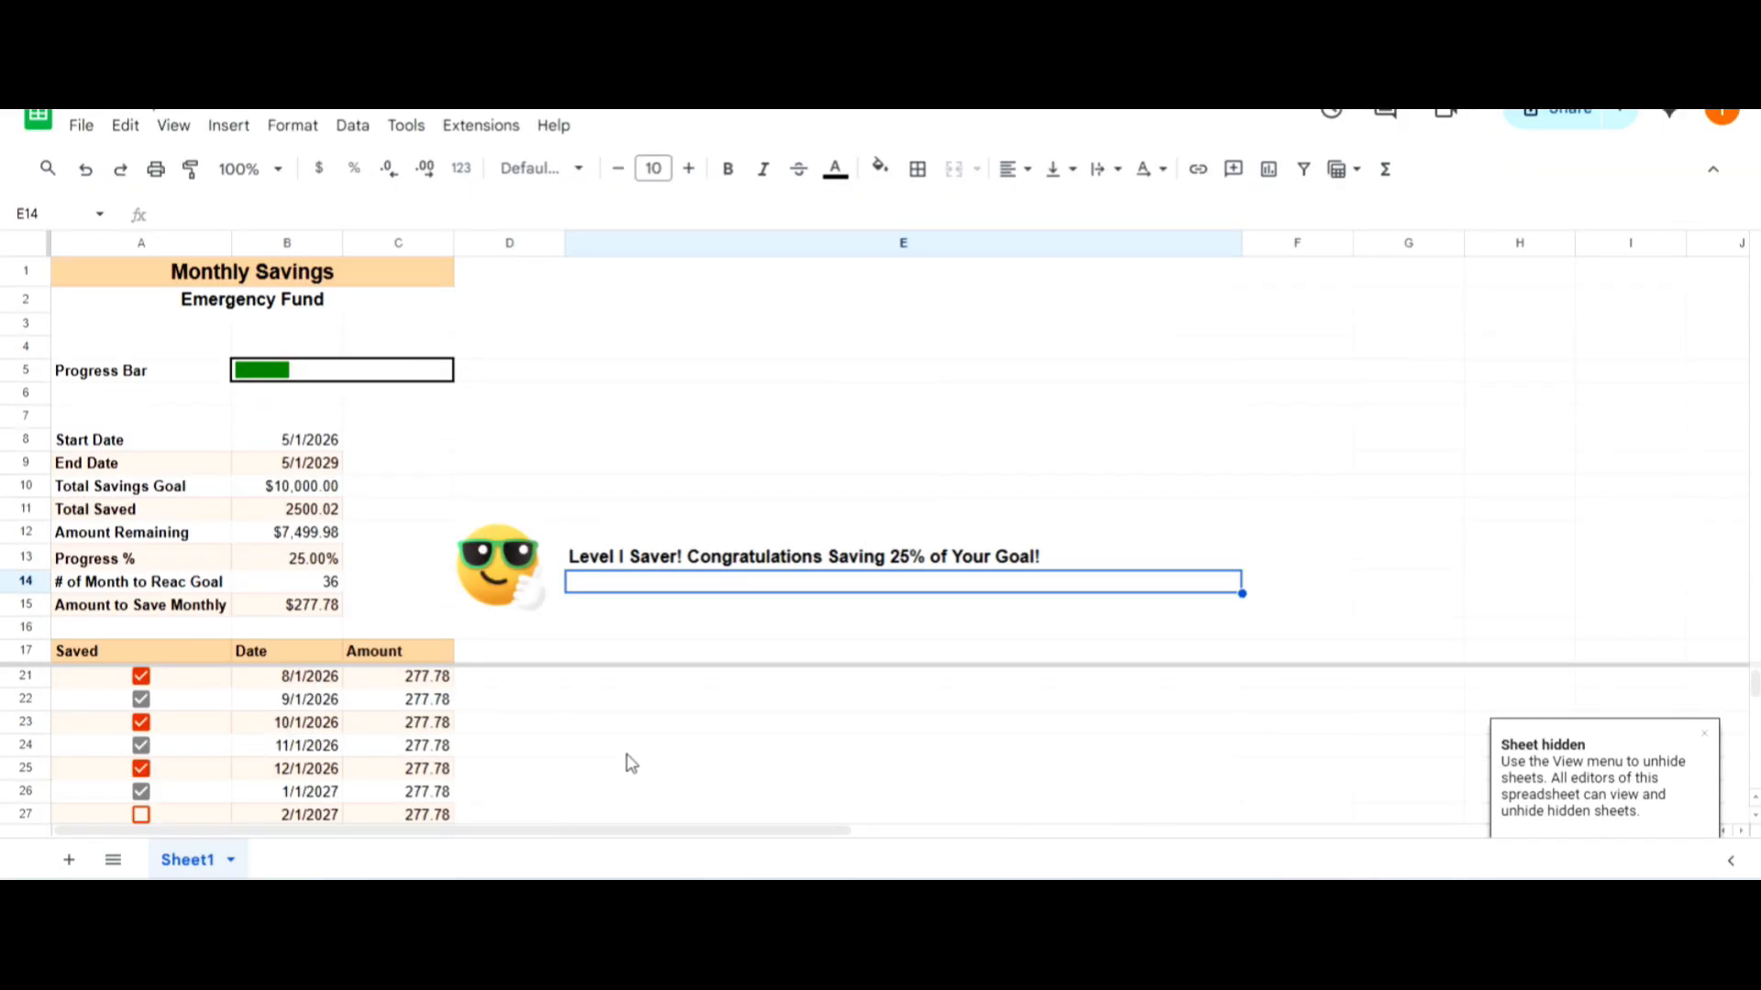